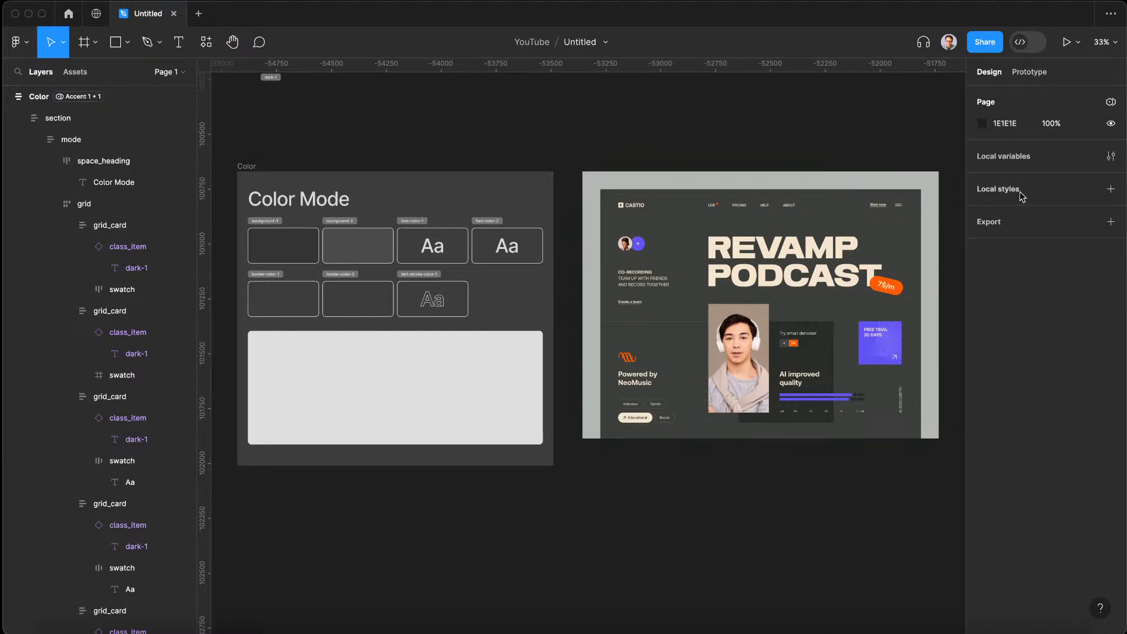
{"action": "left_click", "coordinate": [246, 165]}
{"action": "left_click", "coordinate": [591, 129]}
{"action": "left_click", "coordinate": [710, 211]}
{"action": "left_click", "coordinate": [718, 134]}
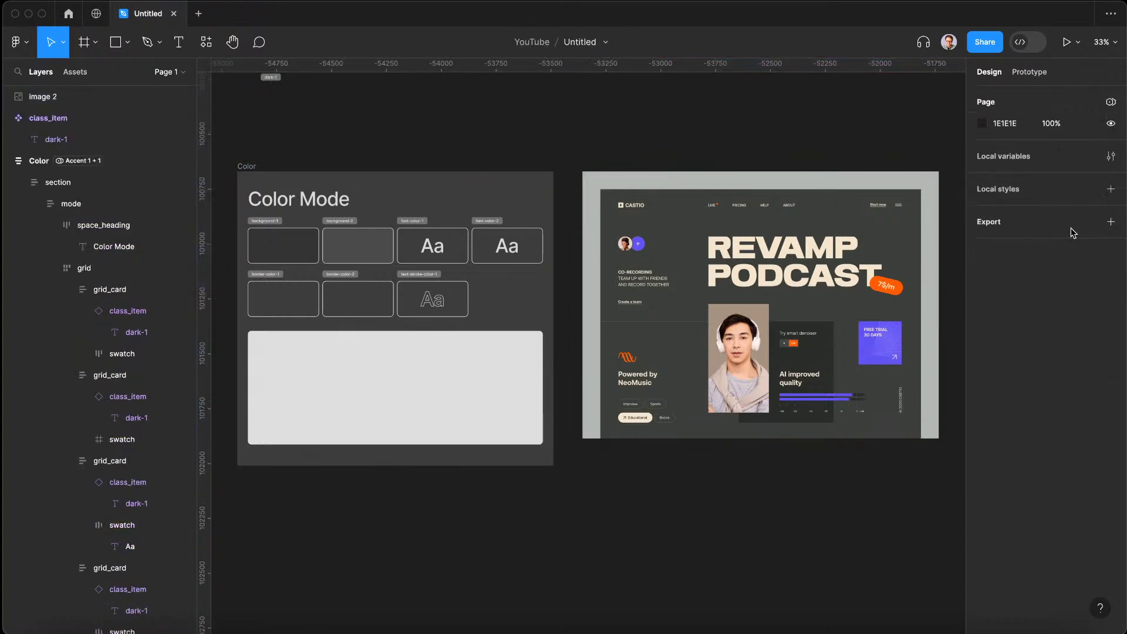
Create a local color variable named dark/1
{"action": "left_click", "coordinate": [1111, 157]}
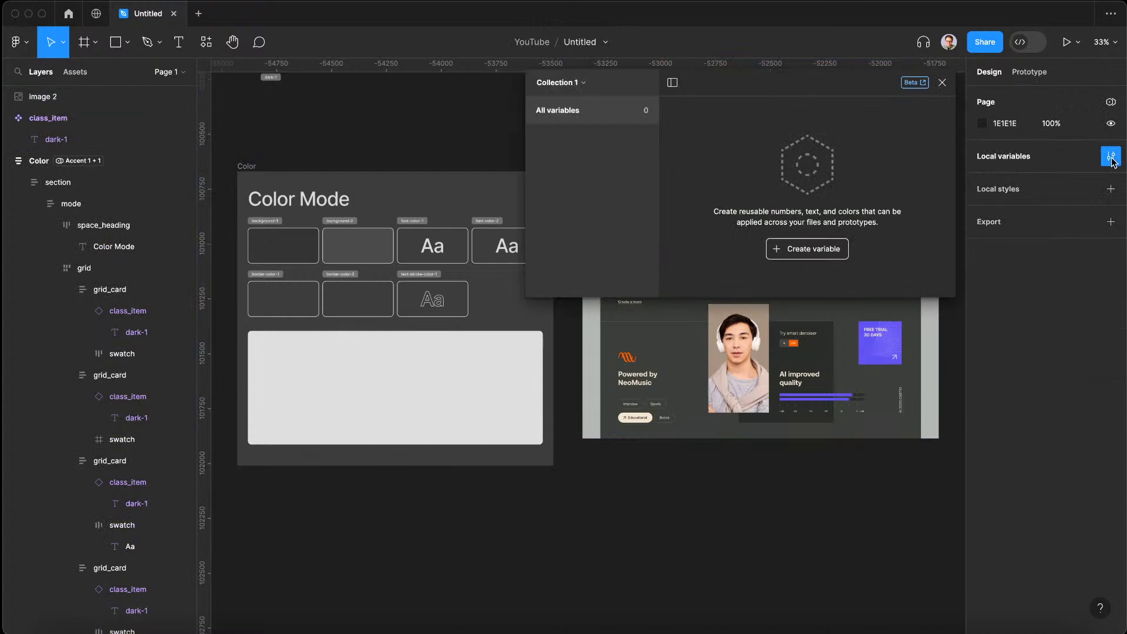
{"action": "left_click", "coordinate": [805, 252]}
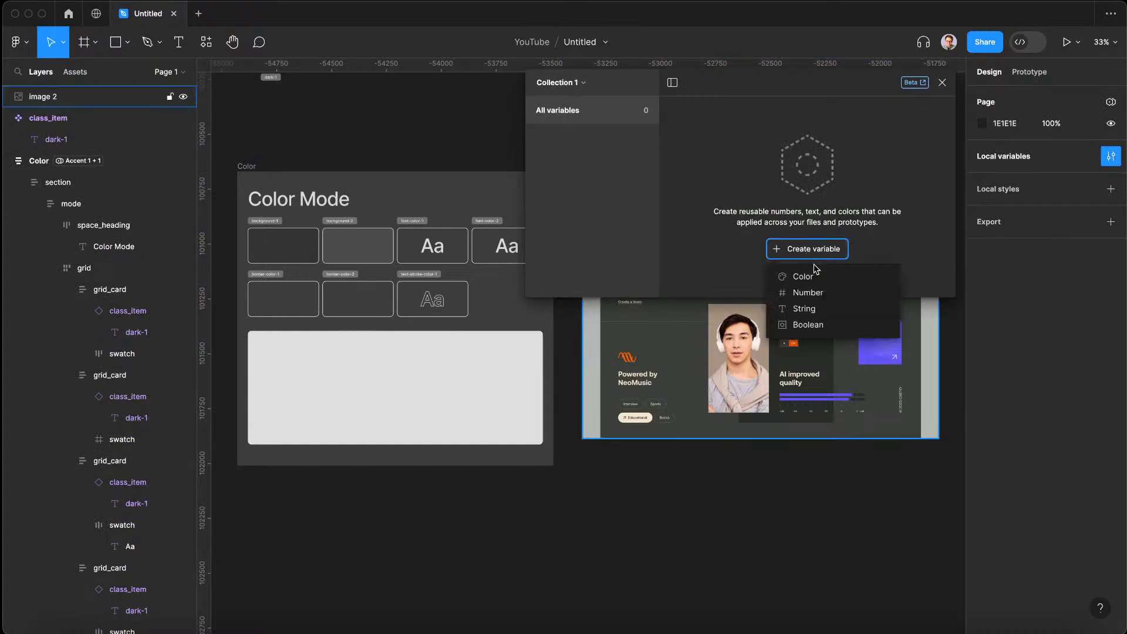
{"action": "left_click", "coordinate": [816, 277]}
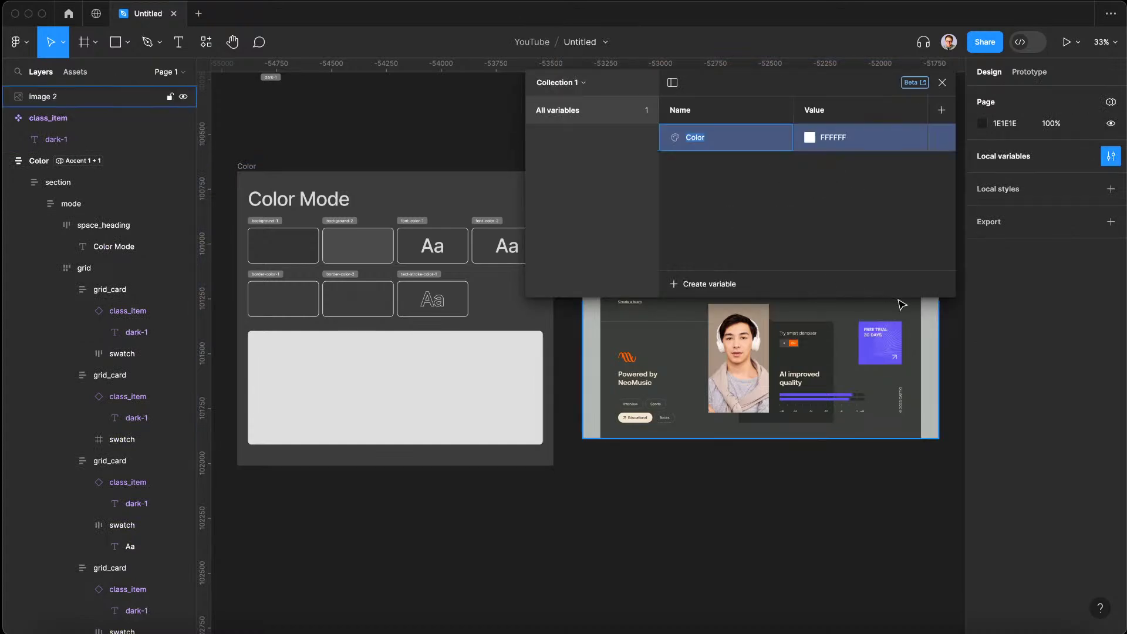
{"action": "type", "text": "dark/1"}
{"action": "left_click", "coordinate": [569, 176]}
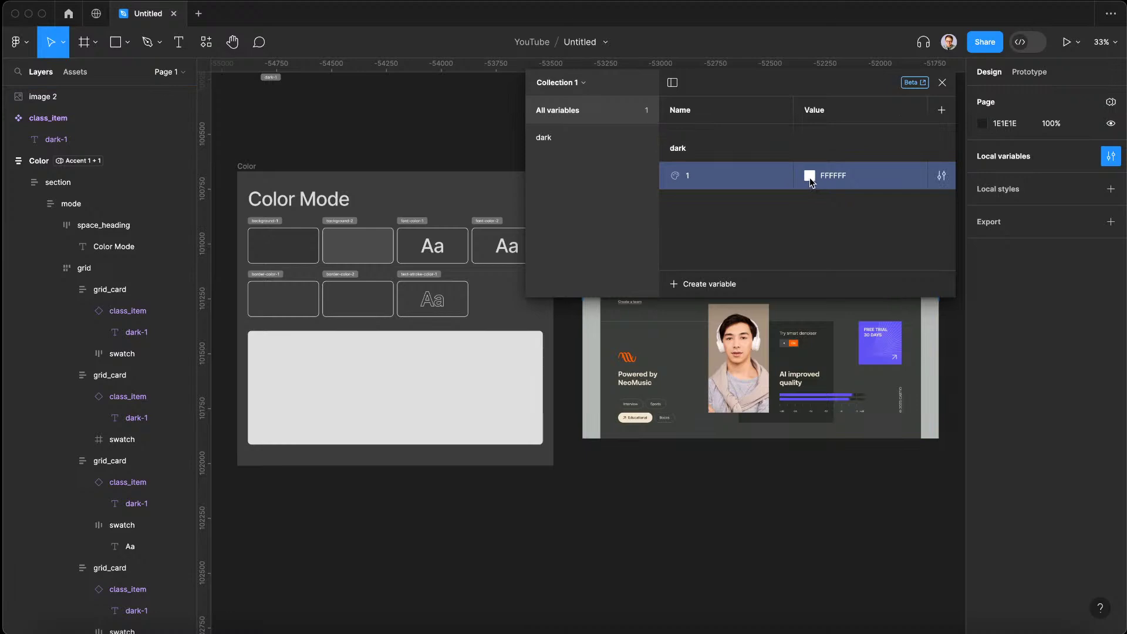
Set the dark/1 variable to 3C3F3C by sampling the dark page background of the podcast reference image
{"action": "scroll", "coordinate": [642, 377], "scroll_direction": "right", "scroll_amount": 4}
{"action": "scroll", "coordinate": [641, 378], "scroll_direction": "up", "scroll_amount": 2}
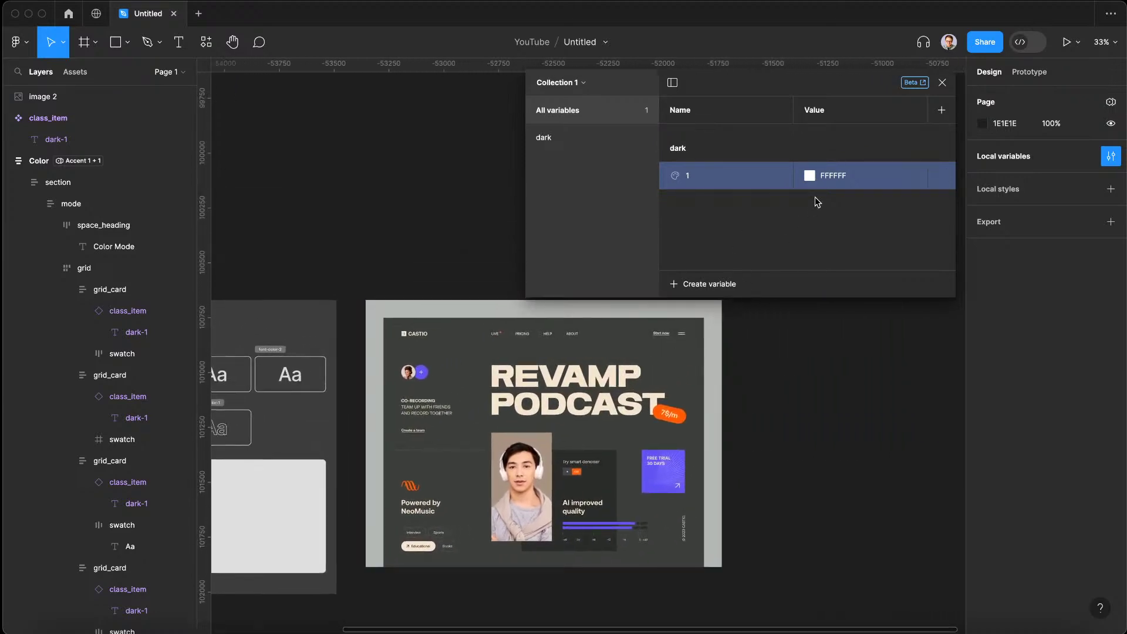
{"action": "left_click", "coordinate": [807, 174]}
{"action": "left_click", "coordinate": [823, 393]}
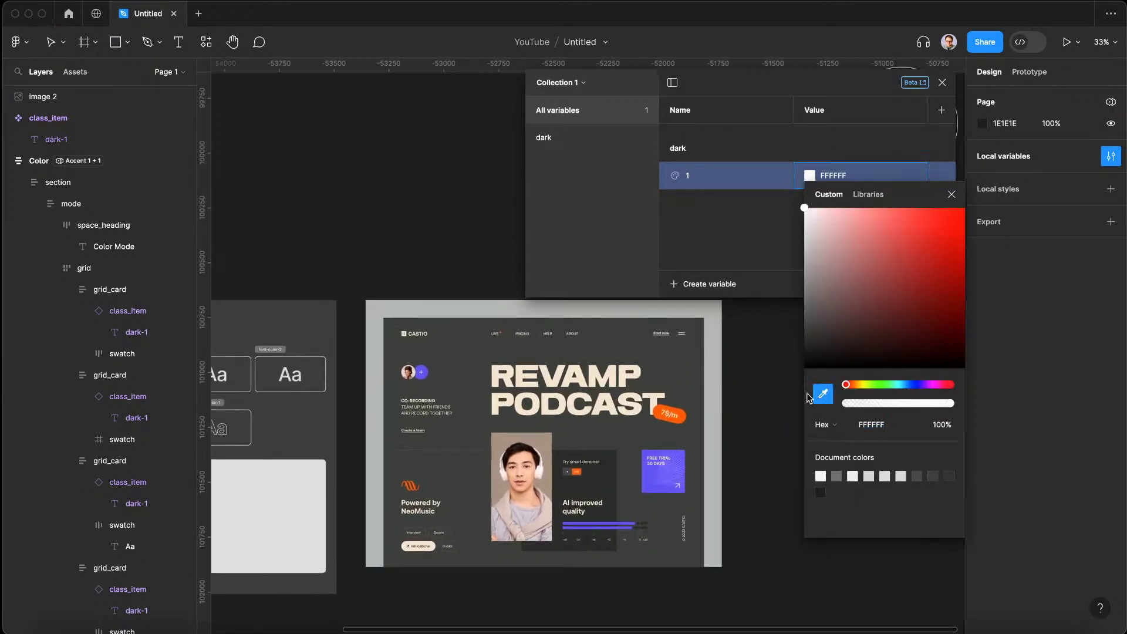
{"action": "left_click", "coordinate": [475, 352]}
{"action": "left_click", "coordinate": [721, 211]}
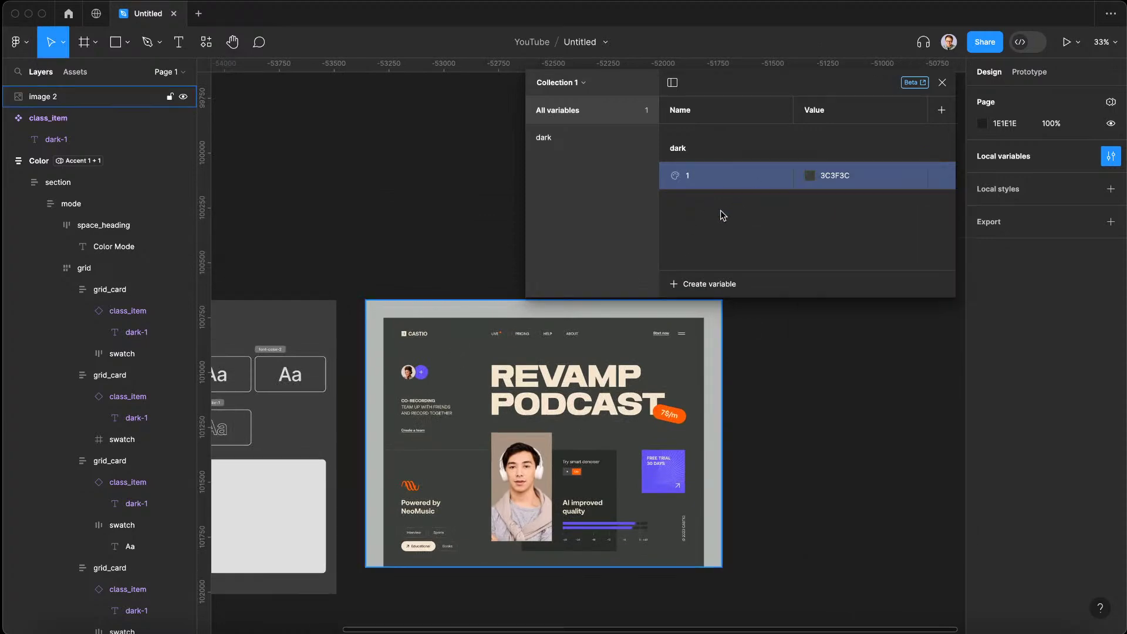
Rename the variable collection as Global Swatches
{"action": "left_click", "coordinate": [572, 83]}
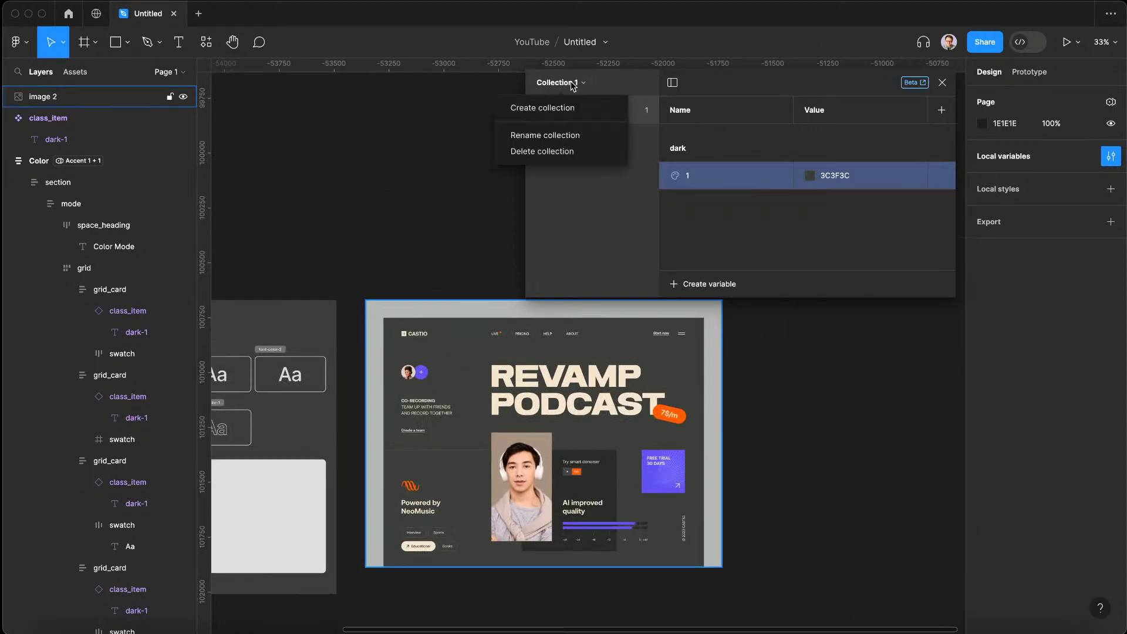
{"action": "left_click", "coordinate": [549, 133]}
{"action": "type", "text": "Gl"}
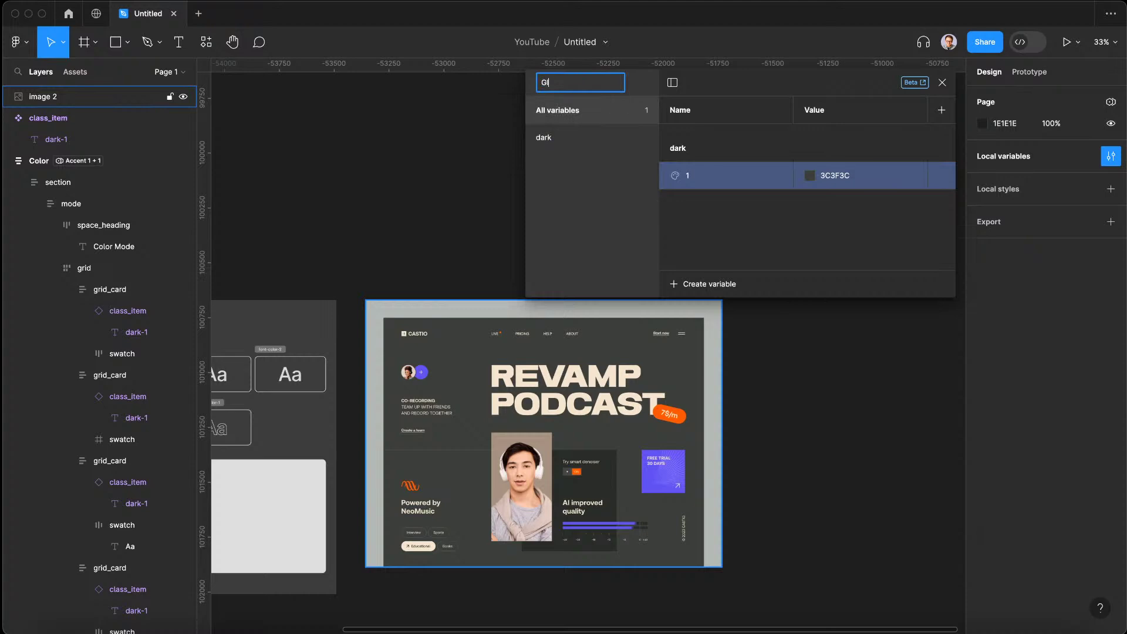
{"action": "type", "text": "obal Swatches"}
{"action": "key", "text": "Return"}
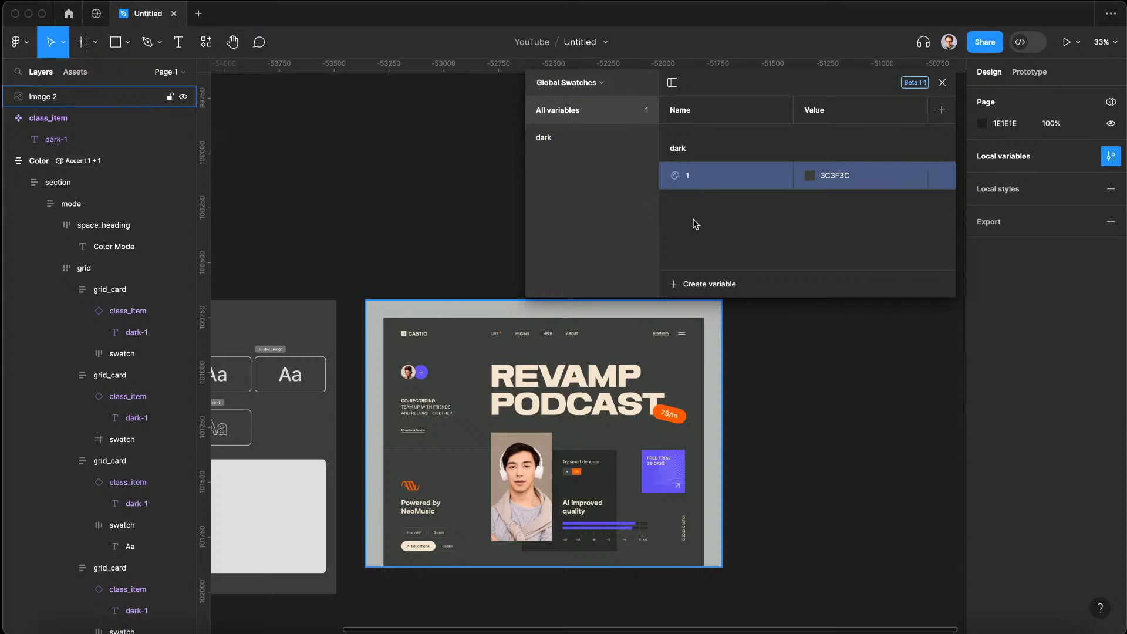
Create a second color variable named dark/2 in the Global Swatches collection
{"action": "left_click", "coordinate": [695, 283]}
{"action": "left_click", "coordinate": [694, 314]}
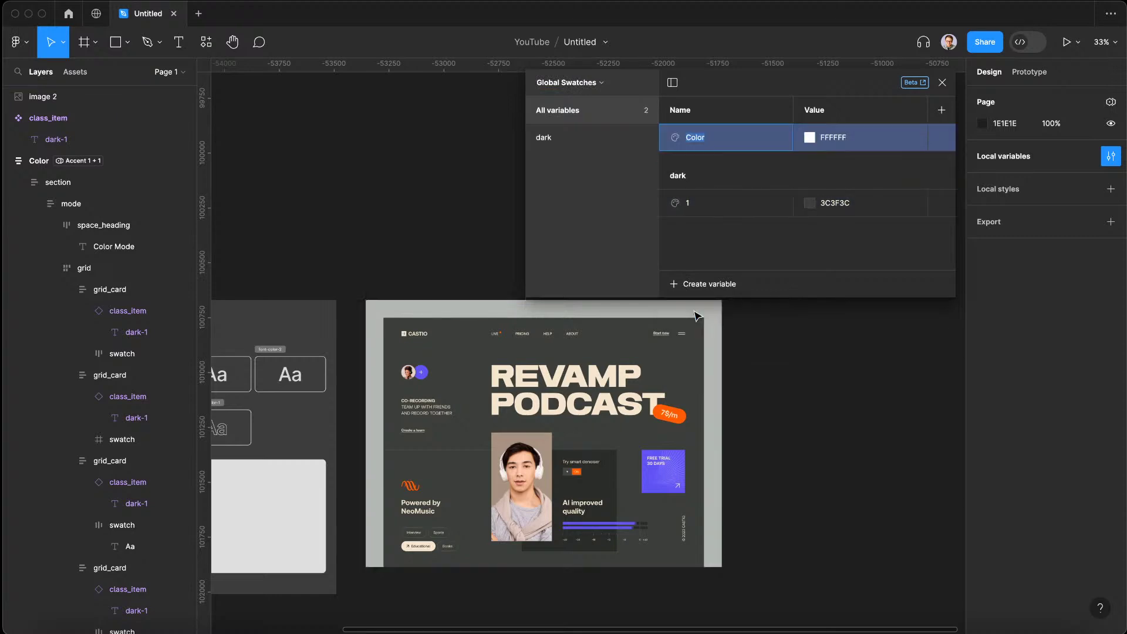
{"action": "type", "text": "dark/2"}
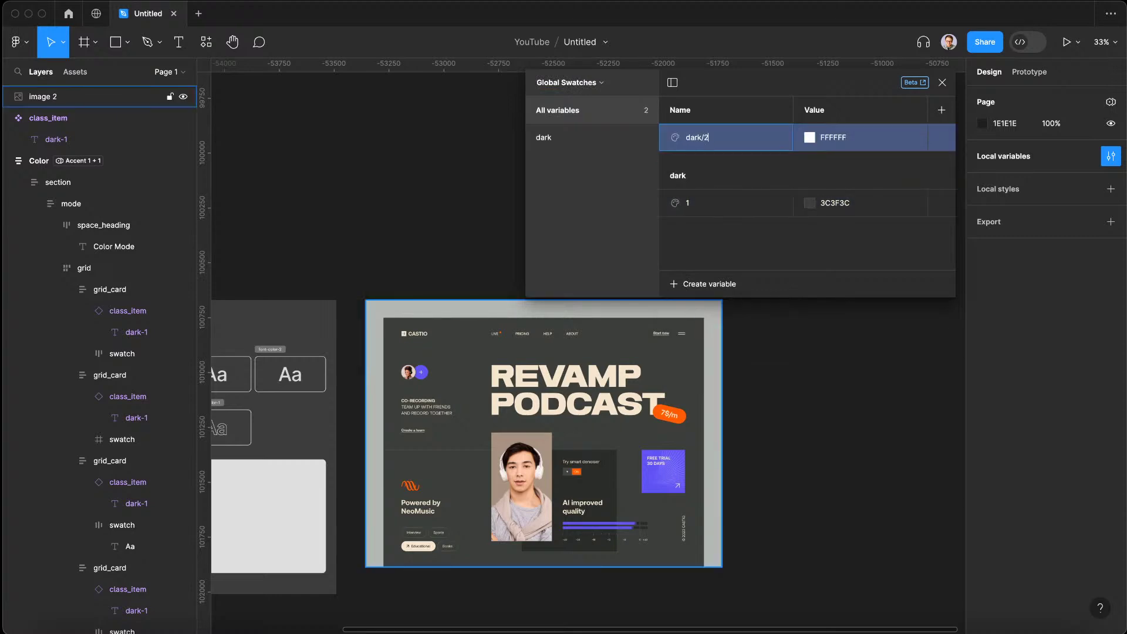
{"action": "key", "text": "Return"}
Set dark/2 to 292C29 by sampling the darker denoiser card in the reference image
{"action": "left_click", "coordinate": [807, 203]}
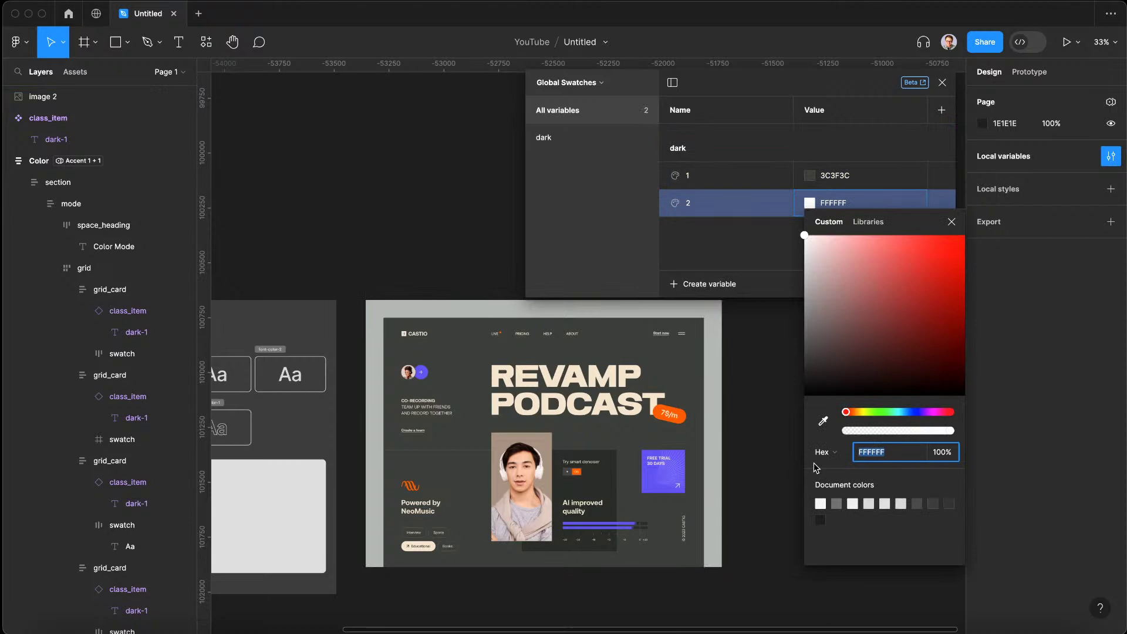
{"action": "left_click", "coordinate": [823, 420]}
{"action": "left_click", "coordinate": [608, 471]}
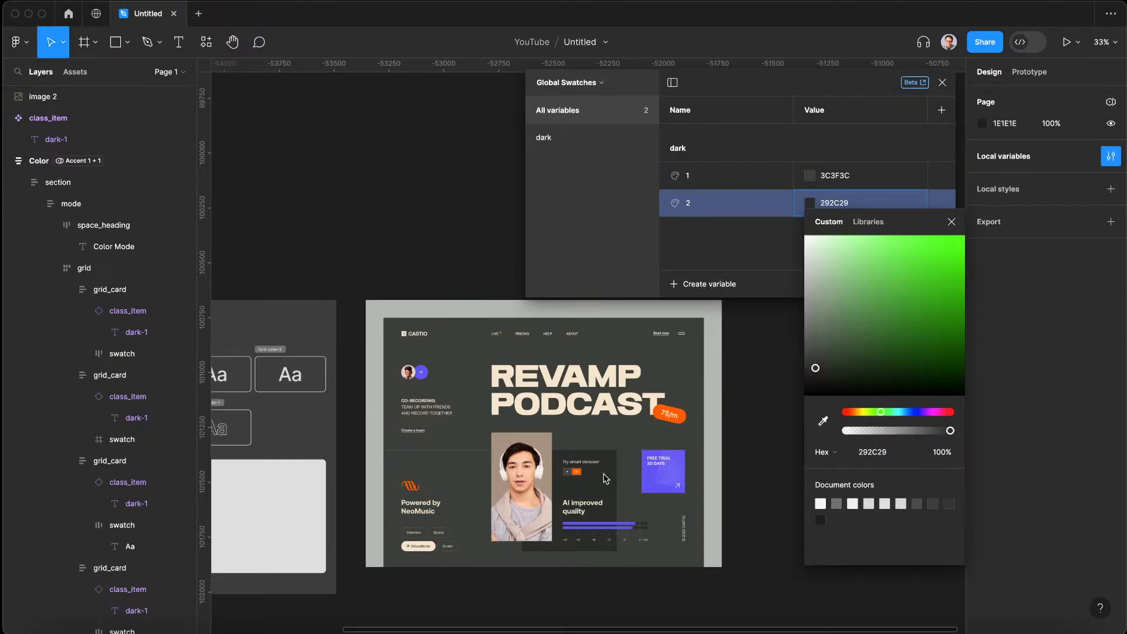
{"action": "left_click", "coordinate": [748, 246]}
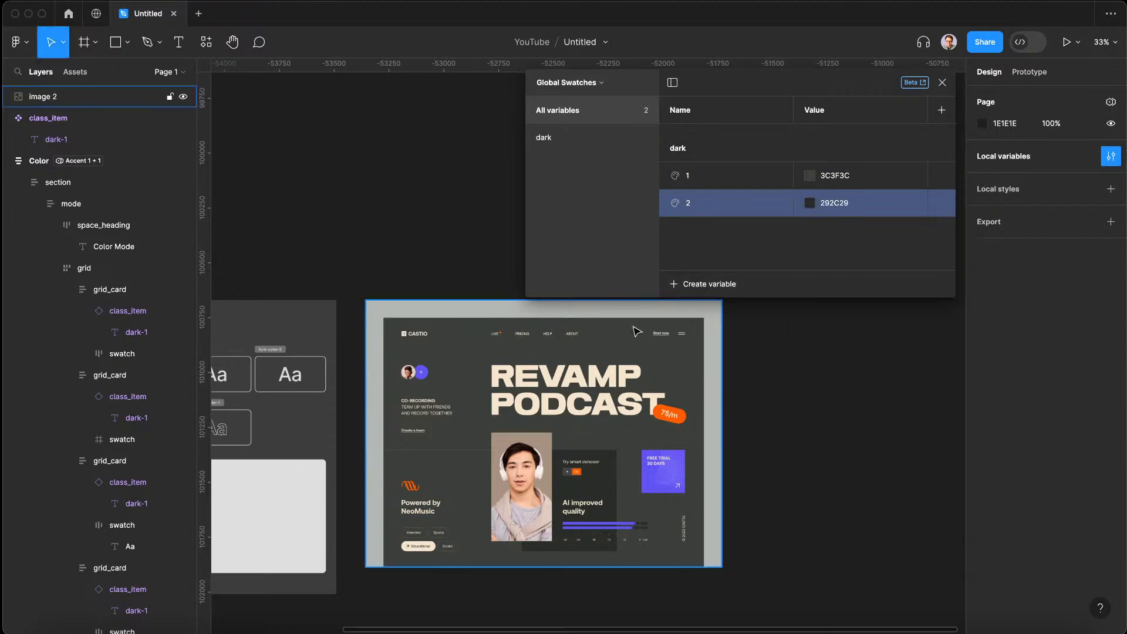
Create a color variable named dark/1-a20 in the Global Swatches collection
{"action": "scroll", "coordinate": [519, 426], "scroll_direction": "down", "scroll_amount": 3}
{"action": "scroll", "coordinate": [519, 426], "scroll_direction": "left", "scroll_amount": 3}
{"action": "scroll", "coordinate": [519, 425], "scroll_direction": "up", "scroll_amount": 5}
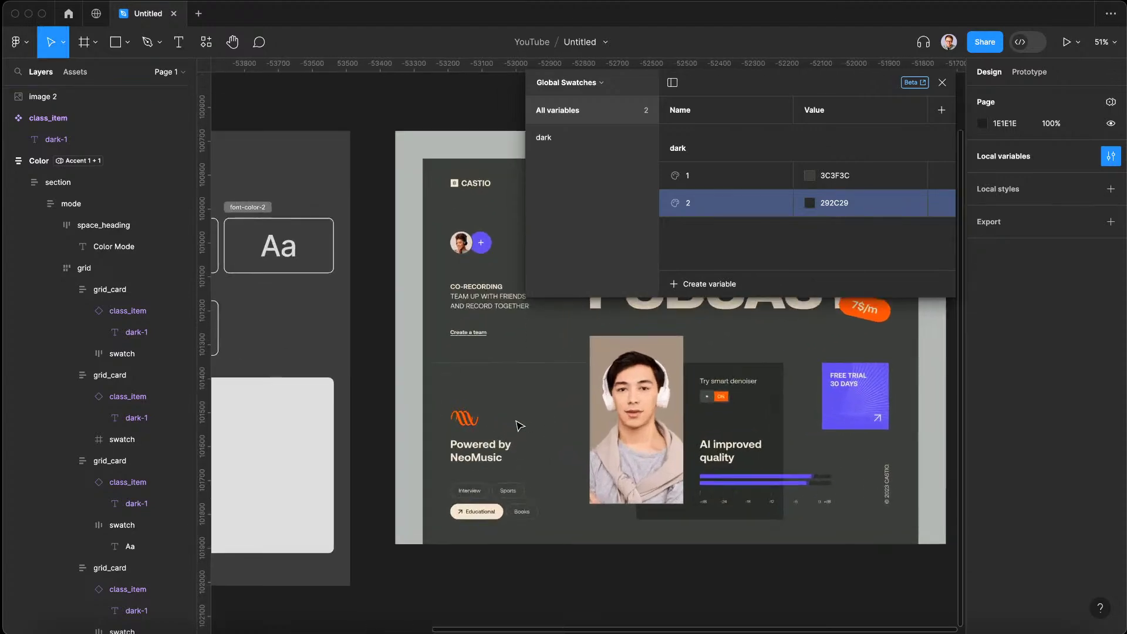
{"action": "scroll", "coordinate": [520, 425], "scroll_direction": "down", "scroll_amount": 2}
{"action": "scroll", "coordinate": [519, 425], "scroll_direction": "left", "scroll_amount": 1}
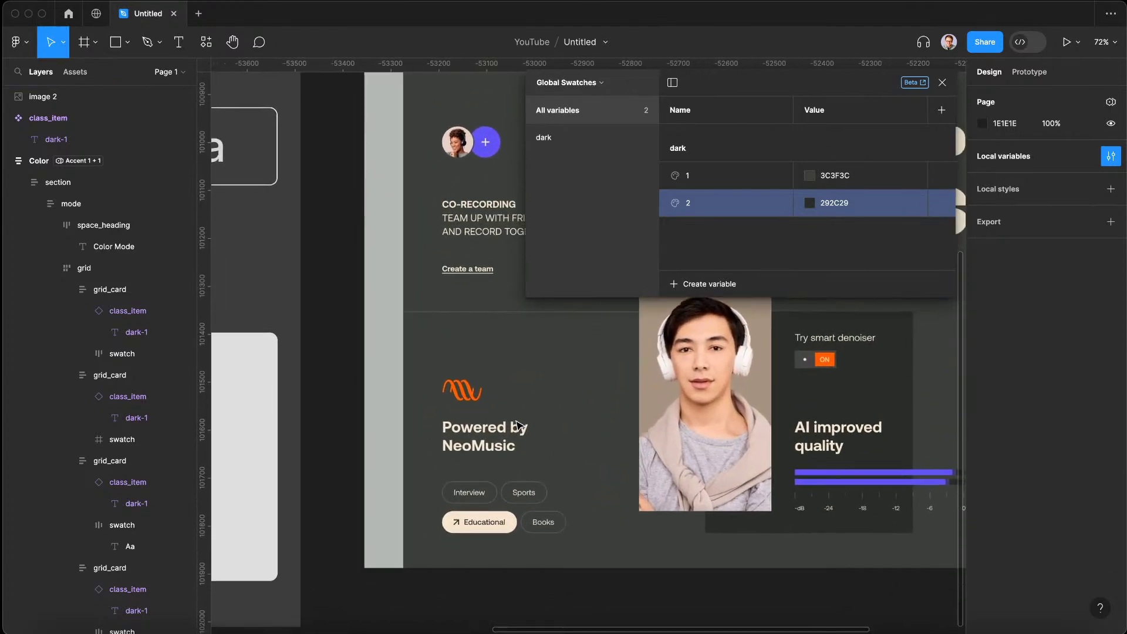
{"action": "left_click", "coordinate": [468, 492]}
{"action": "scroll", "coordinate": [469, 492], "scroll_direction": "up", "scroll_amount": 3}
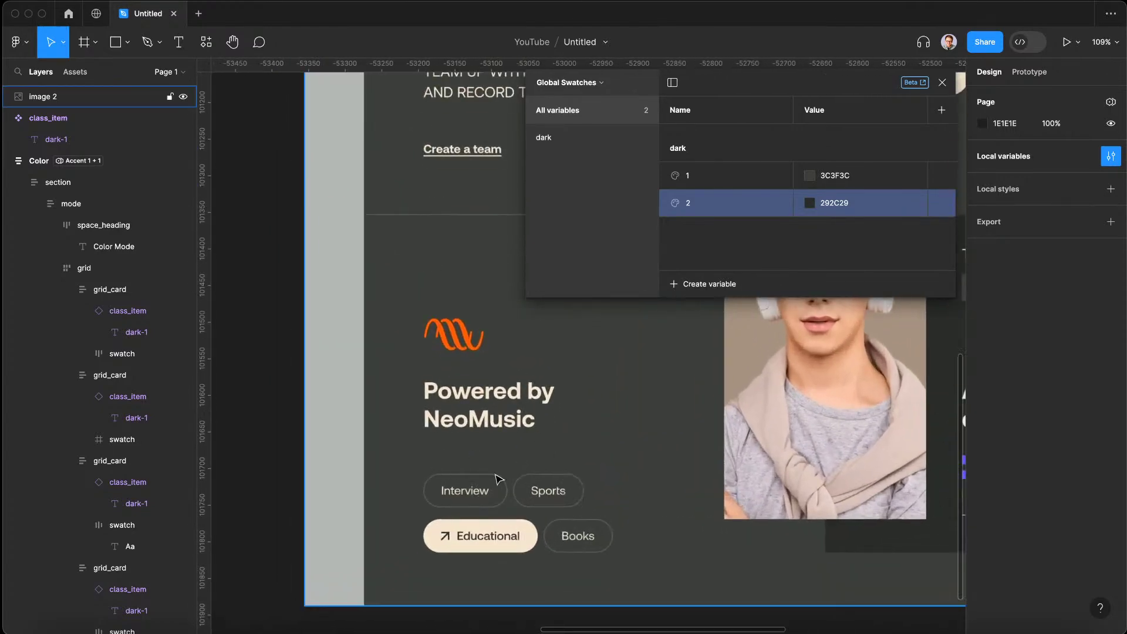
{"action": "left_click", "coordinate": [680, 285]}
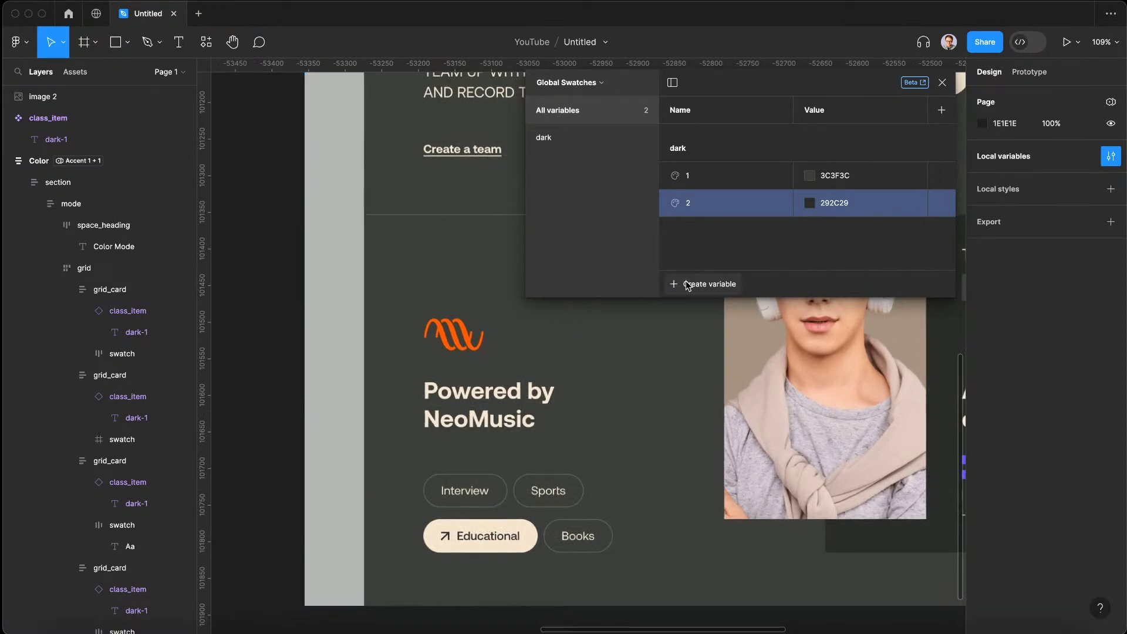
{"action": "left_click", "coordinate": [689, 285]}
{"action": "left_click", "coordinate": [729, 309]}
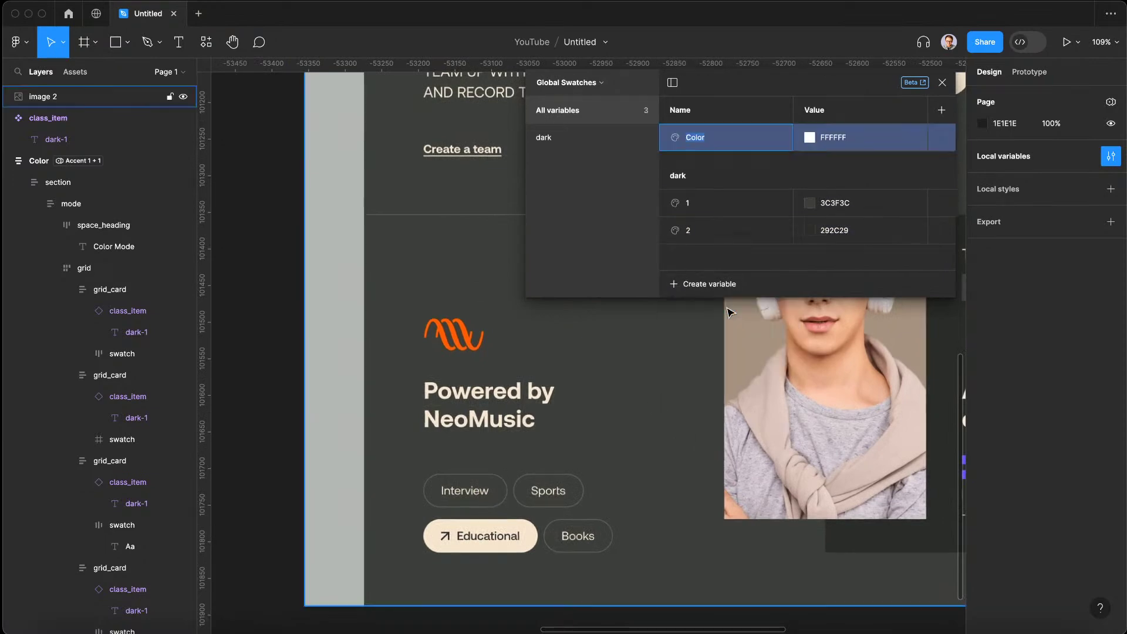
{"action": "type", "text": "dark/1-a20"}
{"action": "key", "text": "Return"}
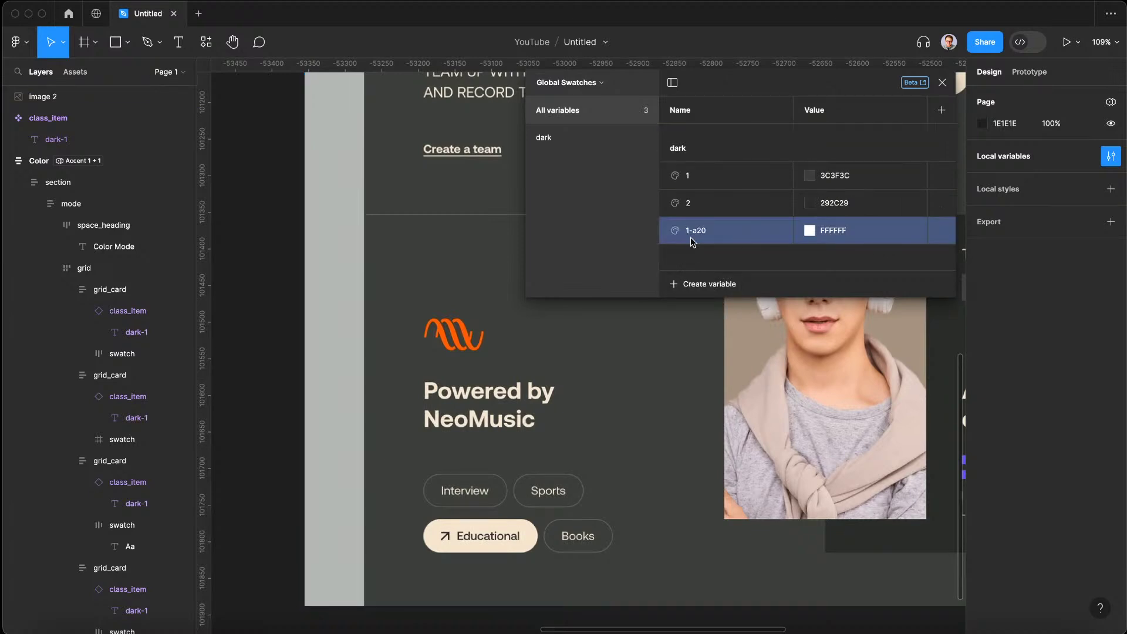
Move 1-a20 directly below 1 in the dark group and set its color to 3C3F3C
{"action": "left_click_drag", "start_coordinate": [692, 231], "coordinate": [697, 198]}
{"action": "left_click", "coordinate": [839, 176]}
{"action": "left_click", "coordinate": [843, 203]}
{"action": "key", "text": "ctrl+a"}
{"action": "type", "text": "3C3F3C"}
{"action": "key", "text": "Return"}
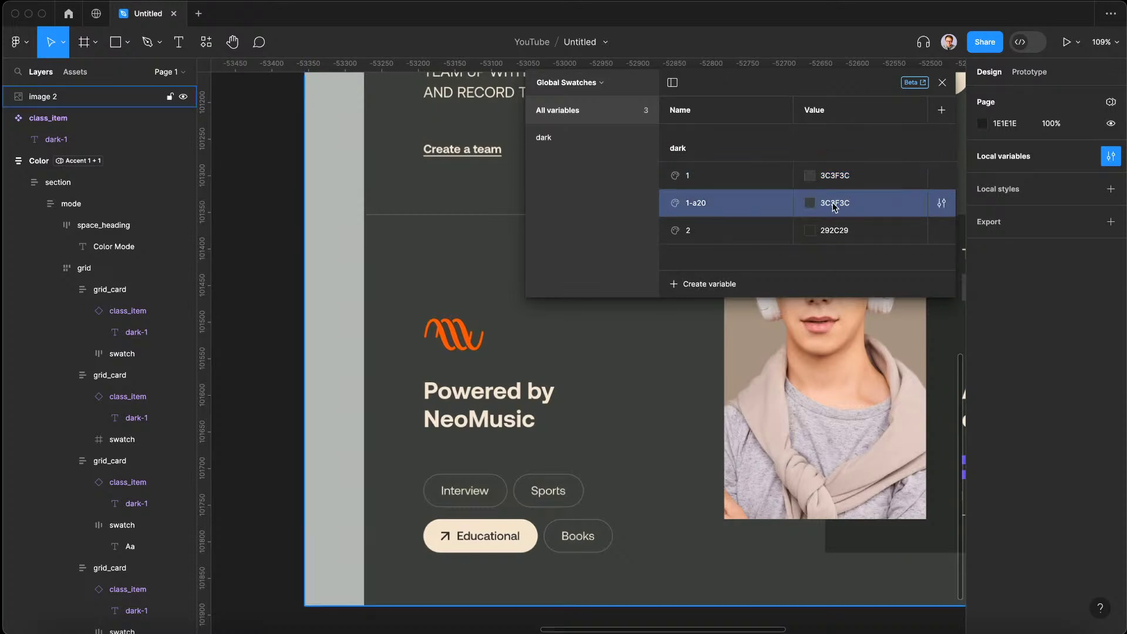
Set the opacity of the dark/1-a20 color to 20%
{"action": "left_click", "coordinate": [839, 213]}
{"action": "left_click", "coordinate": [939, 452]}
{"action": "type", "text": "20"}
{"action": "key", "text": "Return"}
{"action": "left_click", "coordinate": [723, 262]}
Create a color variable named light/1 in the Global Swatches collection
{"action": "left_click", "coordinate": [704, 287]}
{"action": "left_click", "coordinate": [728, 315]}
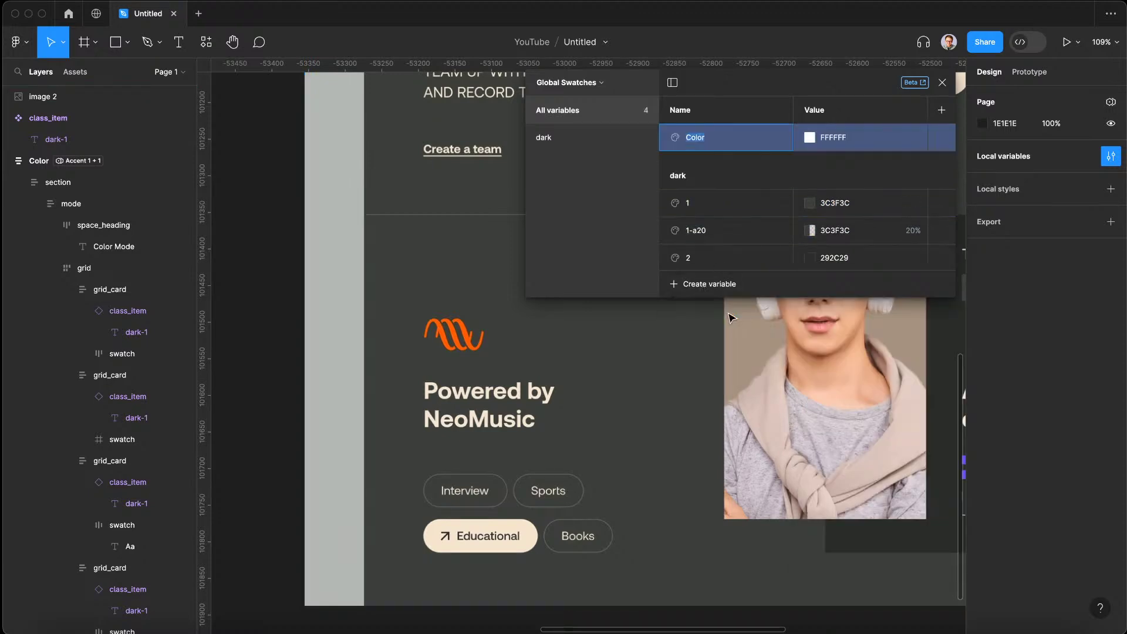
{"action": "key", "text": "BackSpace"}
{"action": "type", "text": "light/1"}
{"action": "key", "text": "Return"}
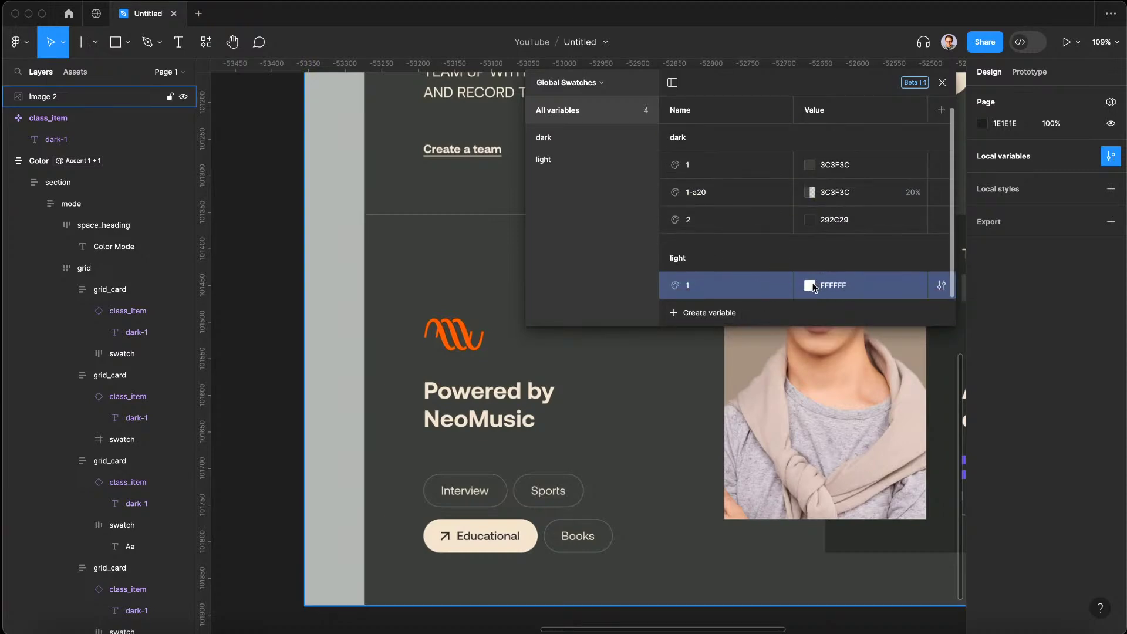
Set light/1 to F4E7D5 by sampling the cream fill of the Educational tag in the reference image
{"action": "left_click", "coordinate": [810, 286]}
{"action": "left_click", "coordinate": [824, 480]}
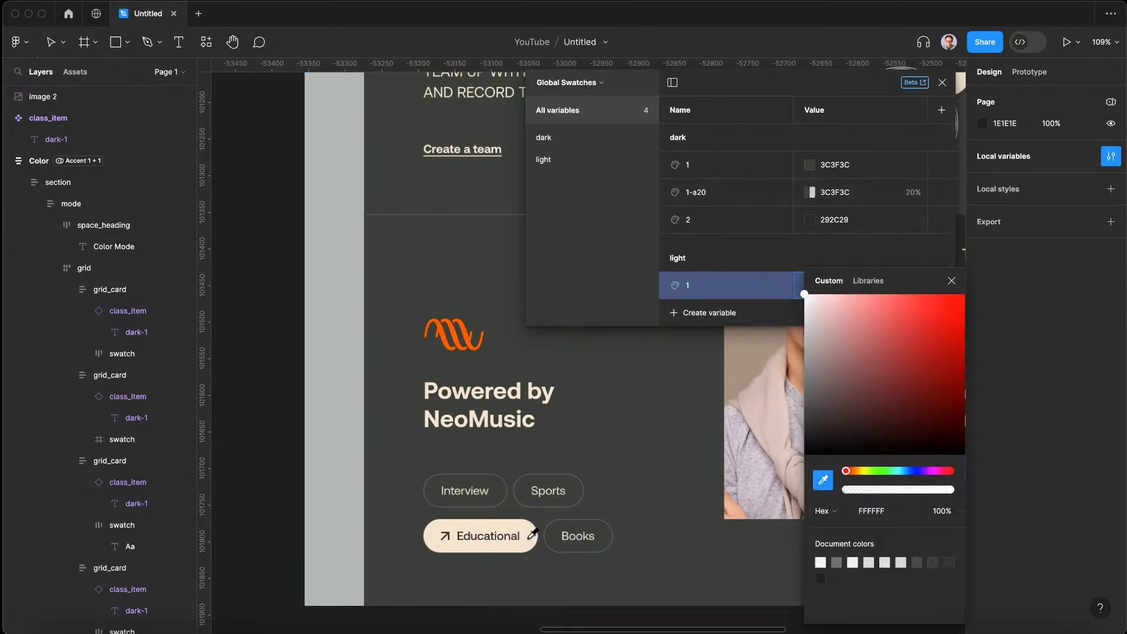
{"action": "left_click", "coordinate": [531, 535]}
{"action": "left_click", "coordinate": [842, 269]}
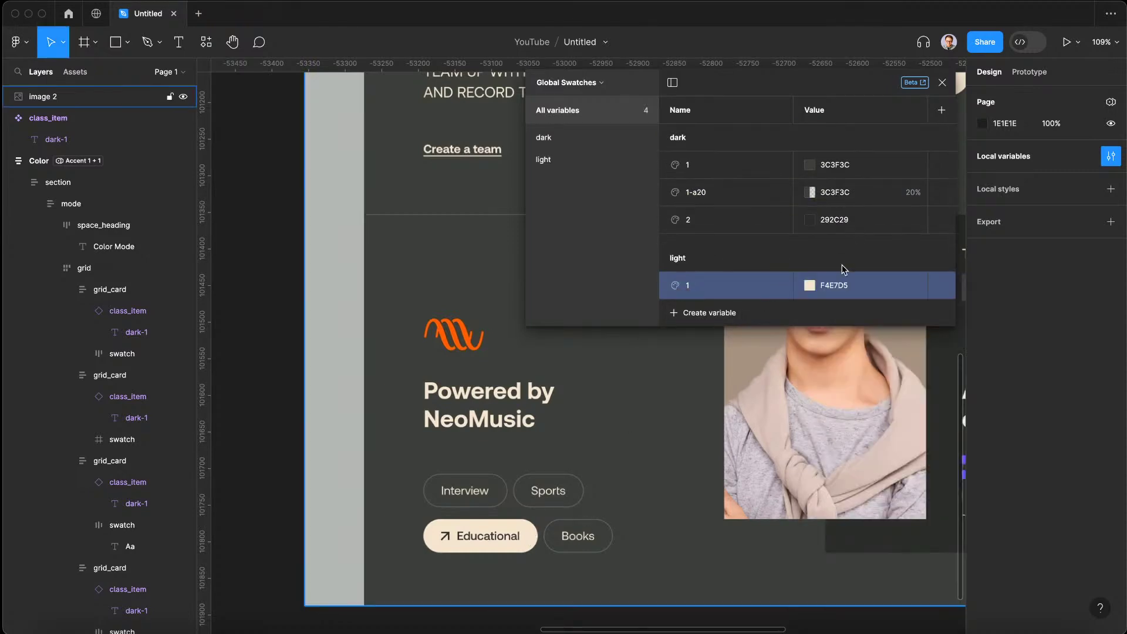
Create a color variable named light/1-a20 in the Global Swatches collection
{"action": "left_click", "coordinate": [719, 315]}
{"action": "left_click", "coordinate": [731, 334]}
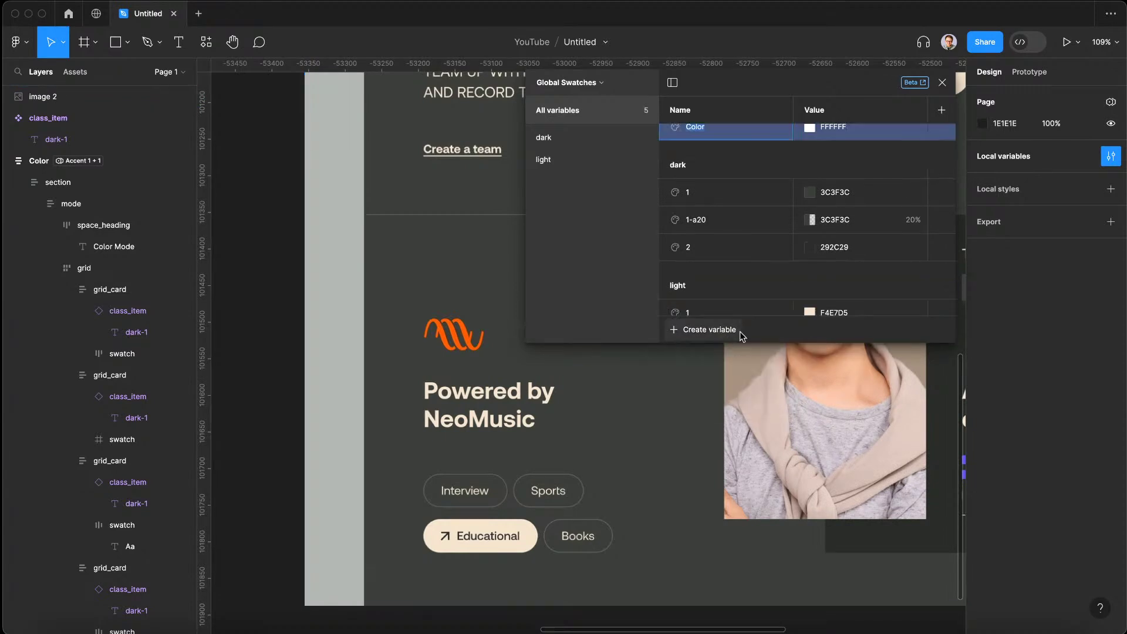
{"action": "type", "text": "light"}
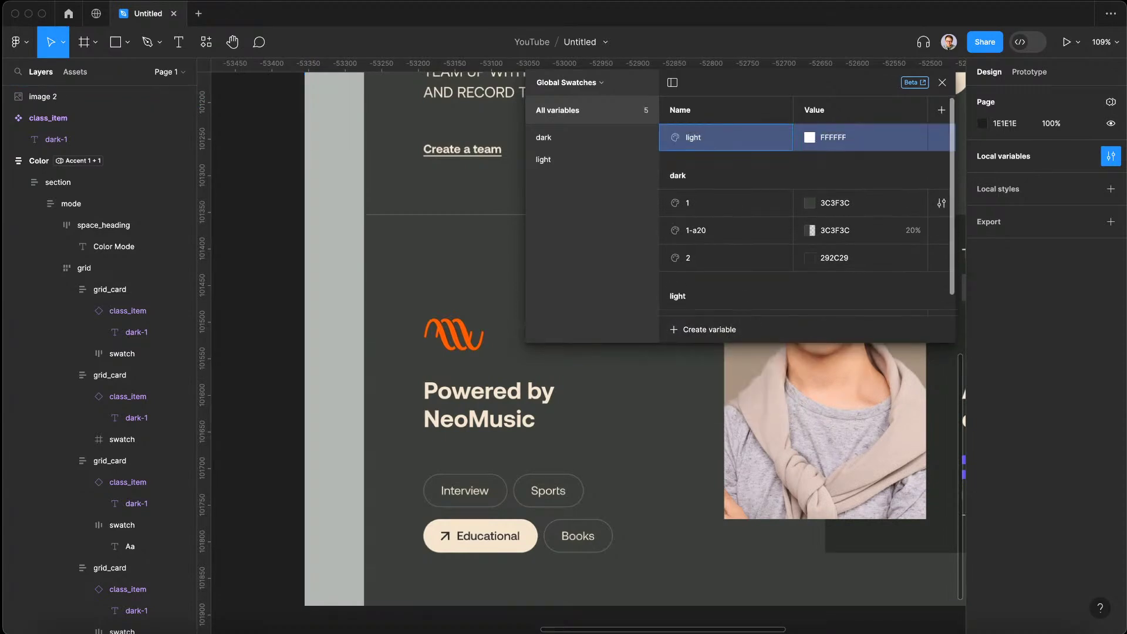
{"action": "type", "text": "/1-a20"}
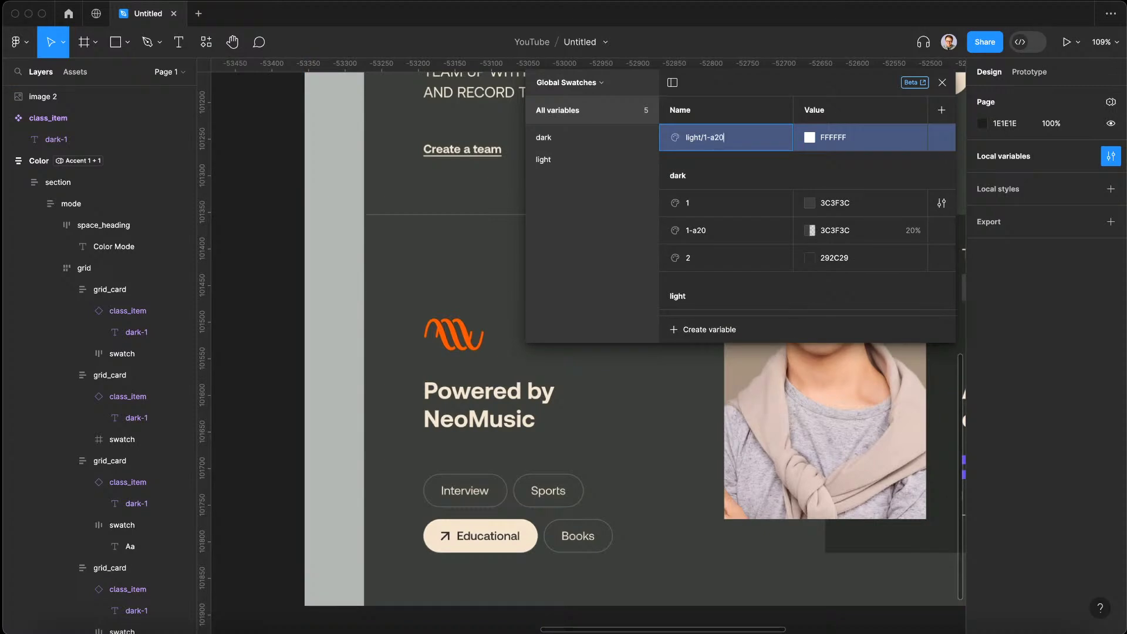
{"action": "key", "text": "Return"}
Copy the F4E7D5 color of light/1 to light/1-a20 and set its opacity to 20%
{"action": "left_click", "coordinate": [844, 278]}
{"action": "key", "text": "ctrl+c"}
{"action": "left_click", "coordinate": [851, 301]}
{"action": "key", "text": "ctrl+v"}
{"action": "left_click", "coordinate": [810, 302]}
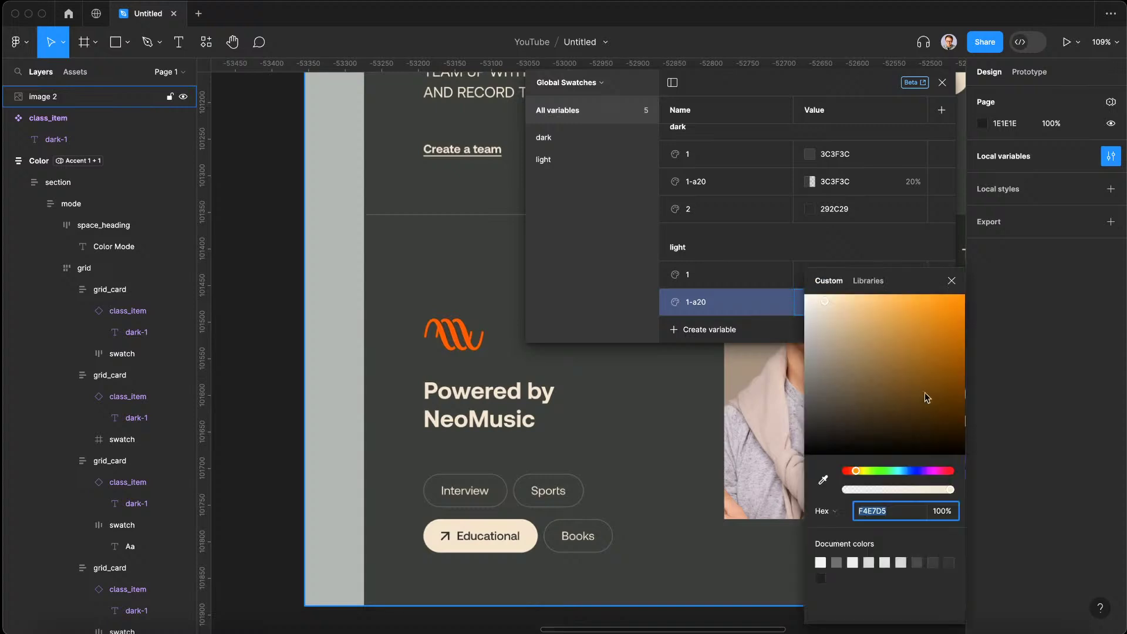
{"action": "left_click", "coordinate": [942, 511]}
{"action": "type", "text": "20"}
{"action": "key", "text": "Return"}
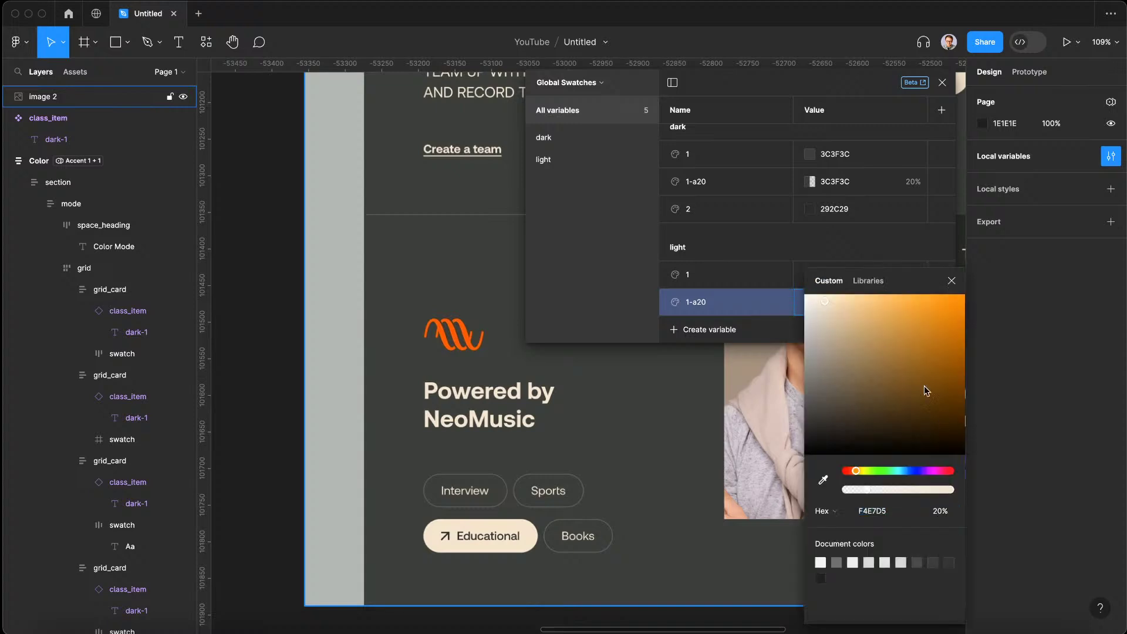
{"action": "left_click", "coordinate": [834, 241]}
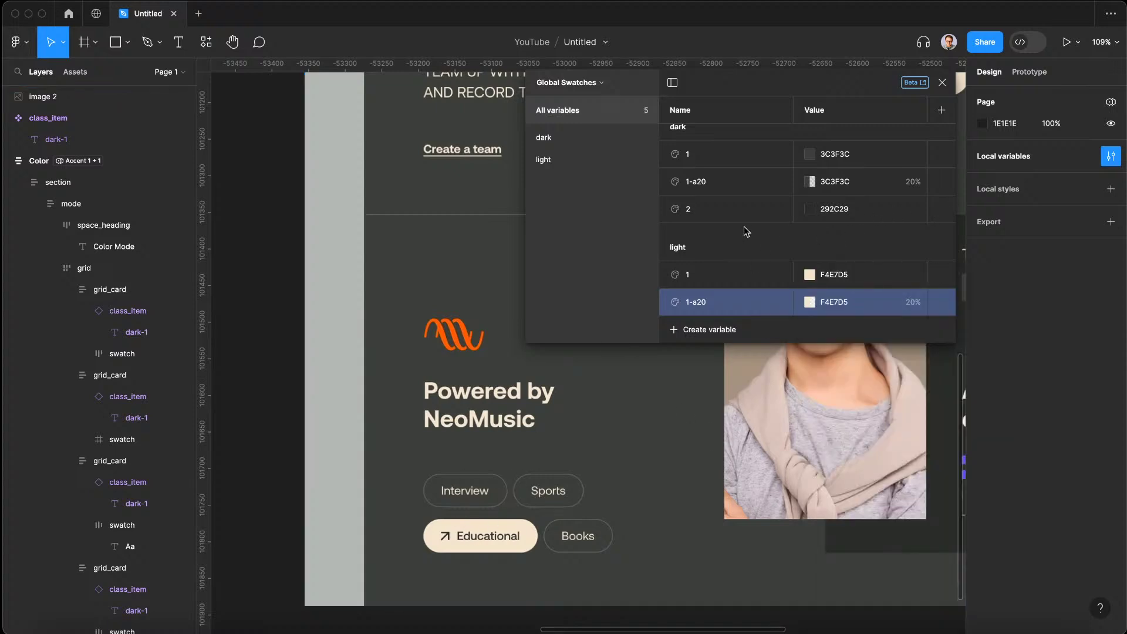
Create a color variable named light/2 in the Global Swatches collection
{"action": "left_click", "coordinate": [691, 329]}
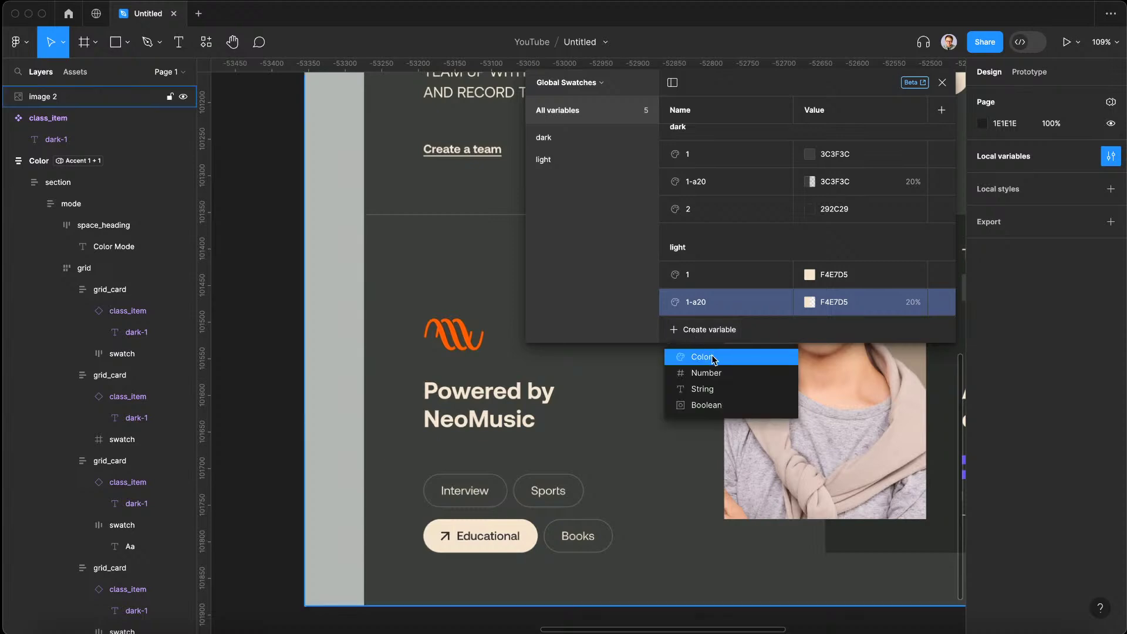
{"action": "left_click", "coordinate": [713, 355]}
{"action": "type", "text": "l"}
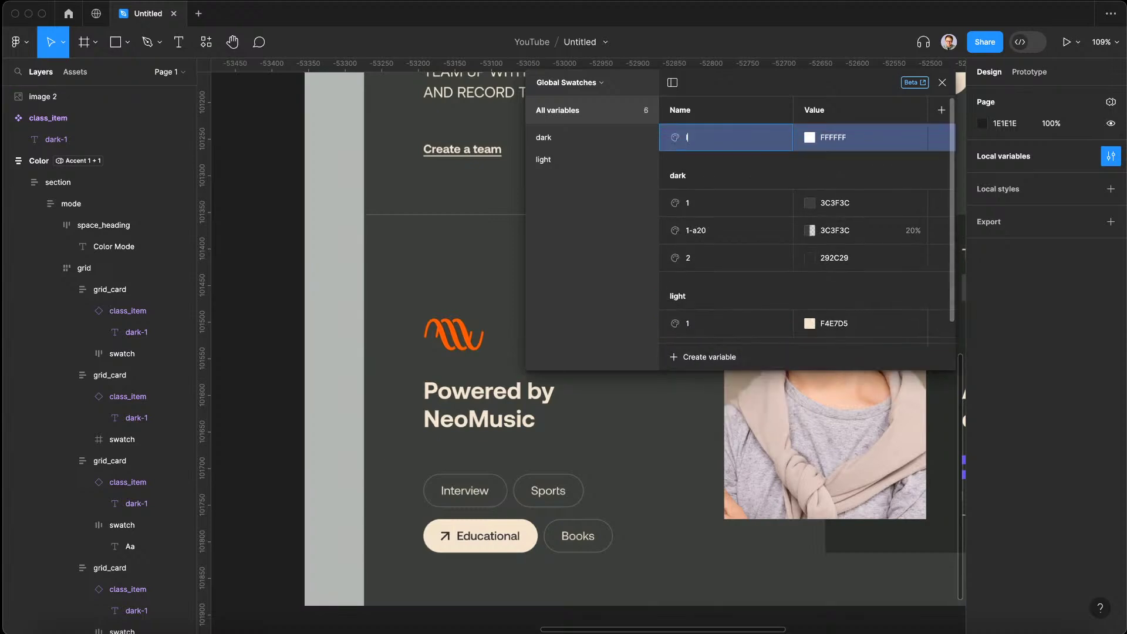
{"action": "type", "text": "ight/2"}
{"action": "key", "text": "Return"}
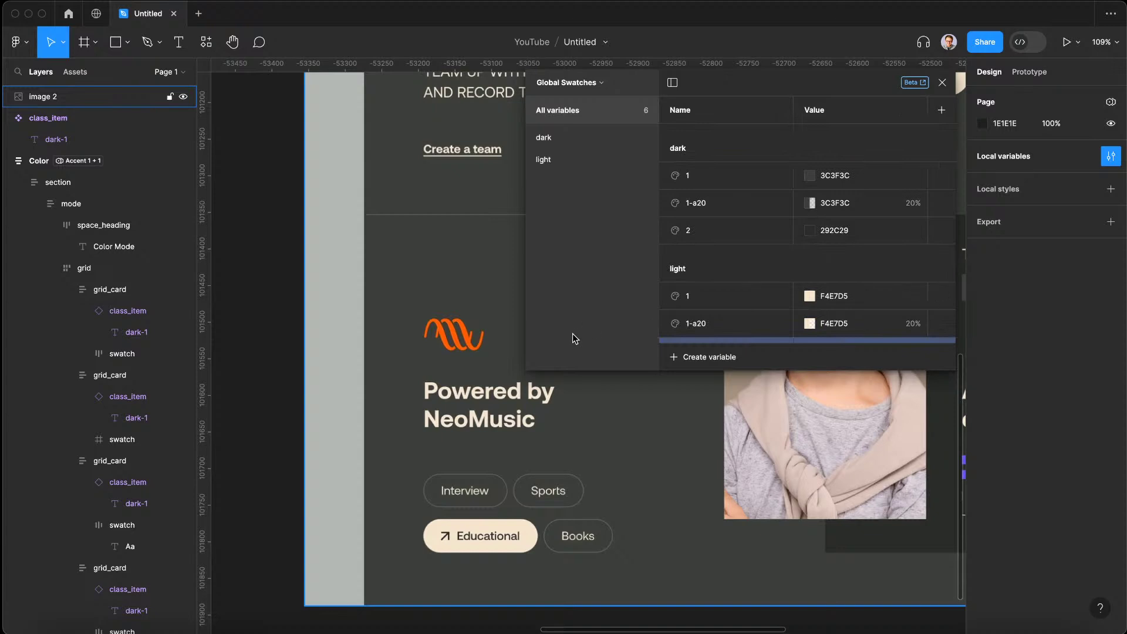
Set light/2 to A49485 by sampling the tan backdrop of the portrait photo in the reference image
{"action": "scroll", "coordinate": [571, 496], "scroll_direction": "right", "scroll_amount": 5}
{"action": "scroll", "coordinate": [571, 496], "scroll_direction": "right", "scroll_amount": 5}
{"action": "scroll", "coordinate": [571, 495], "scroll_direction": "up", "scroll_amount": 2}
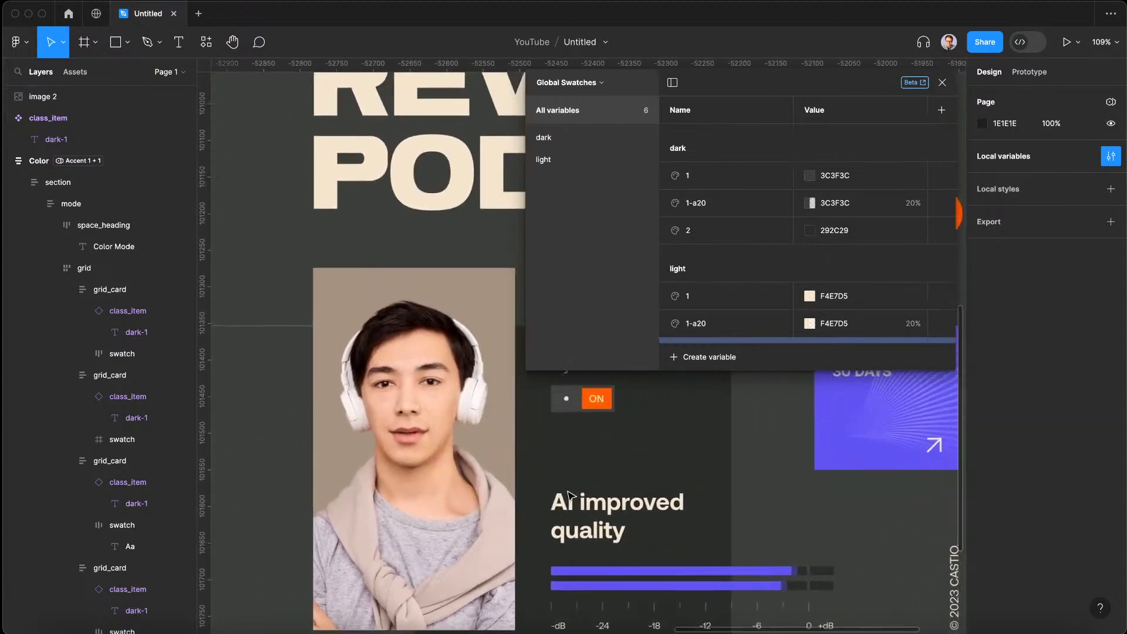
{"action": "scroll", "coordinate": [810, 244], "scroll_direction": "down", "scroll_amount": 1}
{"action": "left_click", "coordinate": [809, 329]}
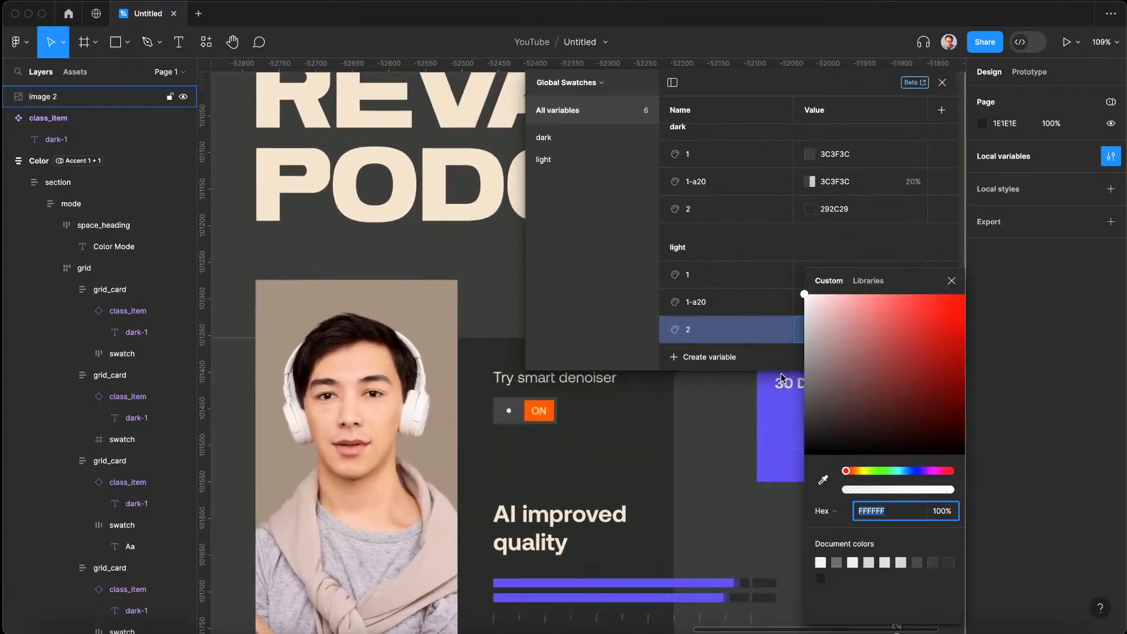
{"action": "left_click", "coordinate": [823, 481]}
{"action": "left_click", "coordinate": [329, 306]}
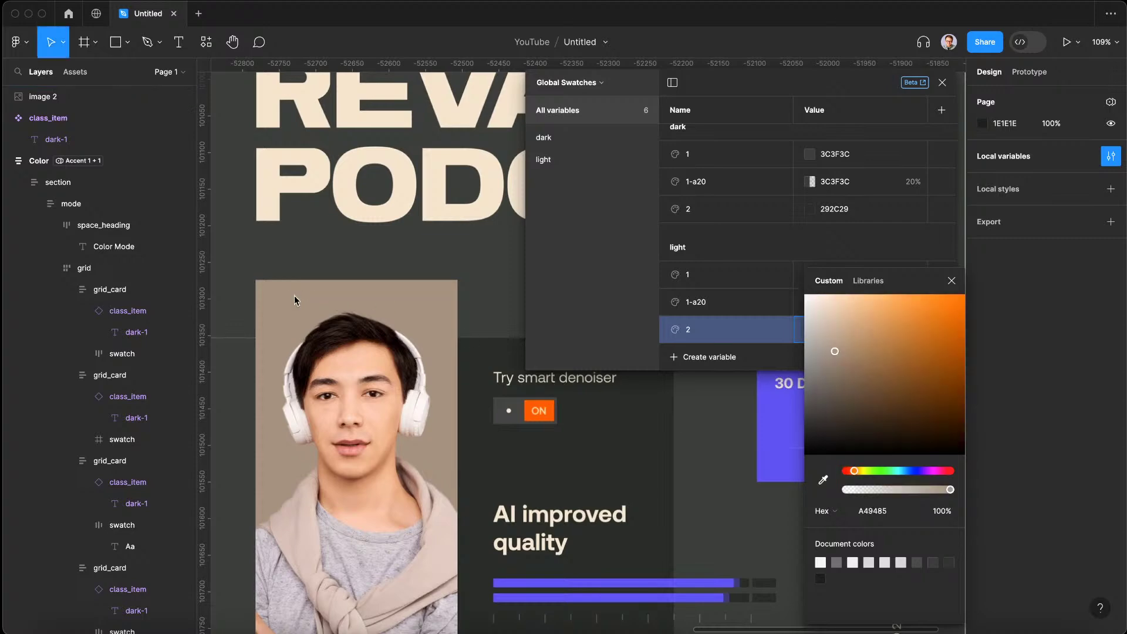
{"action": "left_click", "coordinate": [830, 235]}
Create a color variable named brand/1 in the Global Swatches collection
{"action": "scroll", "coordinate": [423, 416], "scroll_direction": "left", "scroll_amount": 3}
{"action": "scroll", "coordinate": [422, 416], "scroll_direction": "down", "scroll_amount": 2}
{"action": "scroll", "coordinate": [423, 417], "scroll_direction": "left", "scroll_amount": 5}
{"action": "scroll", "coordinate": [423, 417], "scroll_direction": "up", "scroll_amount": 3}
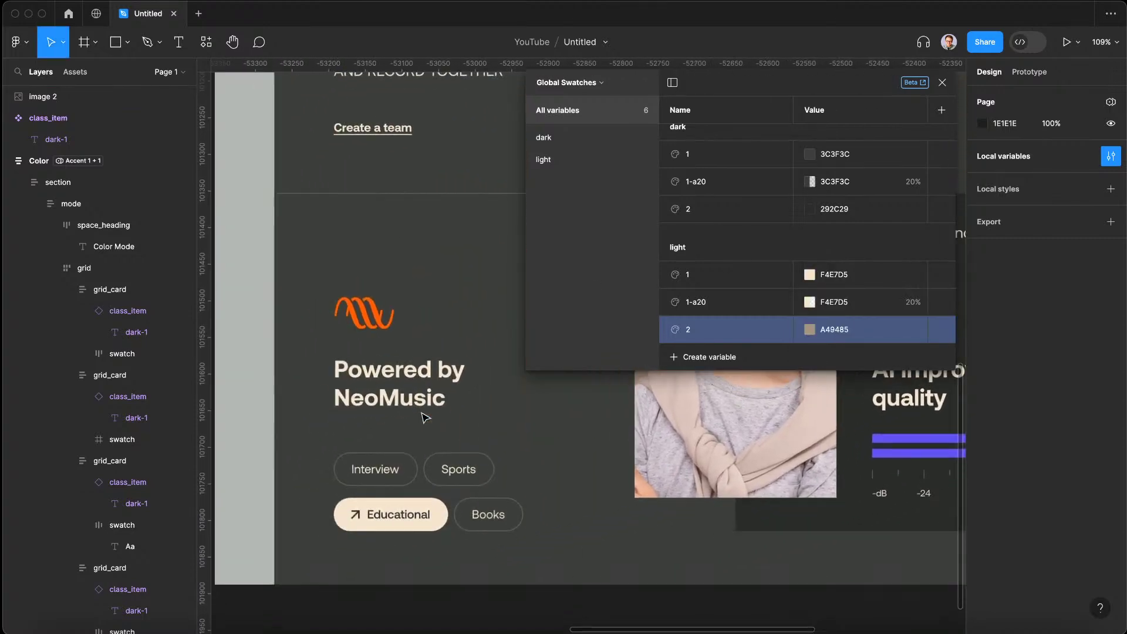
{"action": "scroll", "coordinate": [420, 416], "scroll_direction": "down", "scroll_amount": 1}
{"action": "scroll", "coordinate": [420, 416], "scroll_direction": "right", "scroll_amount": 10}
{"action": "scroll", "coordinate": [420, 416], "scroll_direction": "up", "scroll_amount": 3}
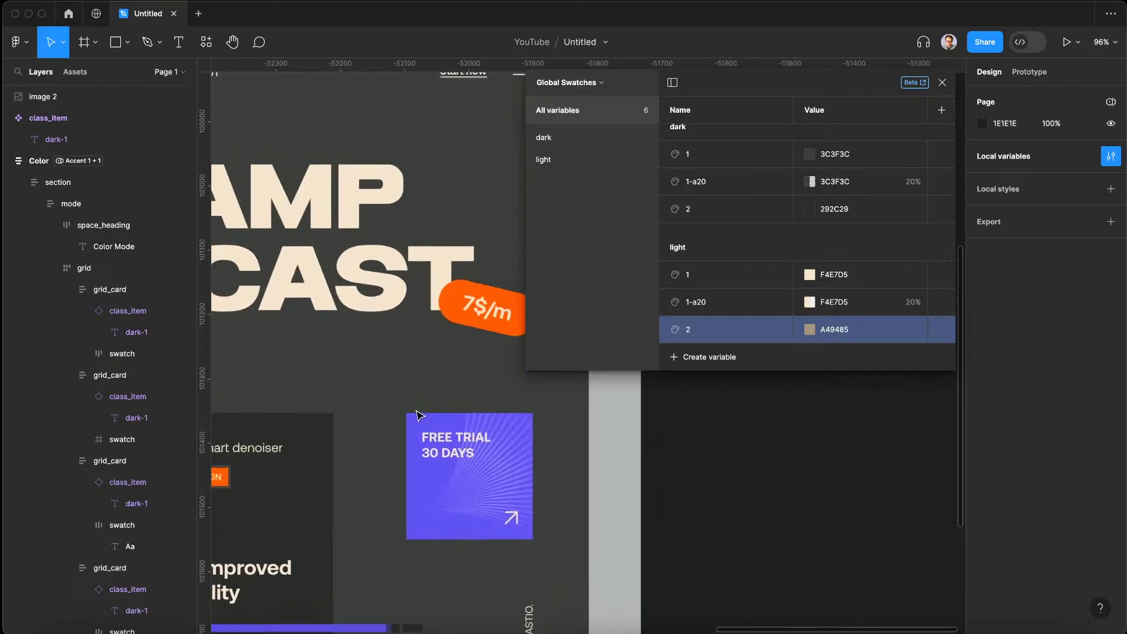
{"action": "left_click", "coordinate": [717, 353]}
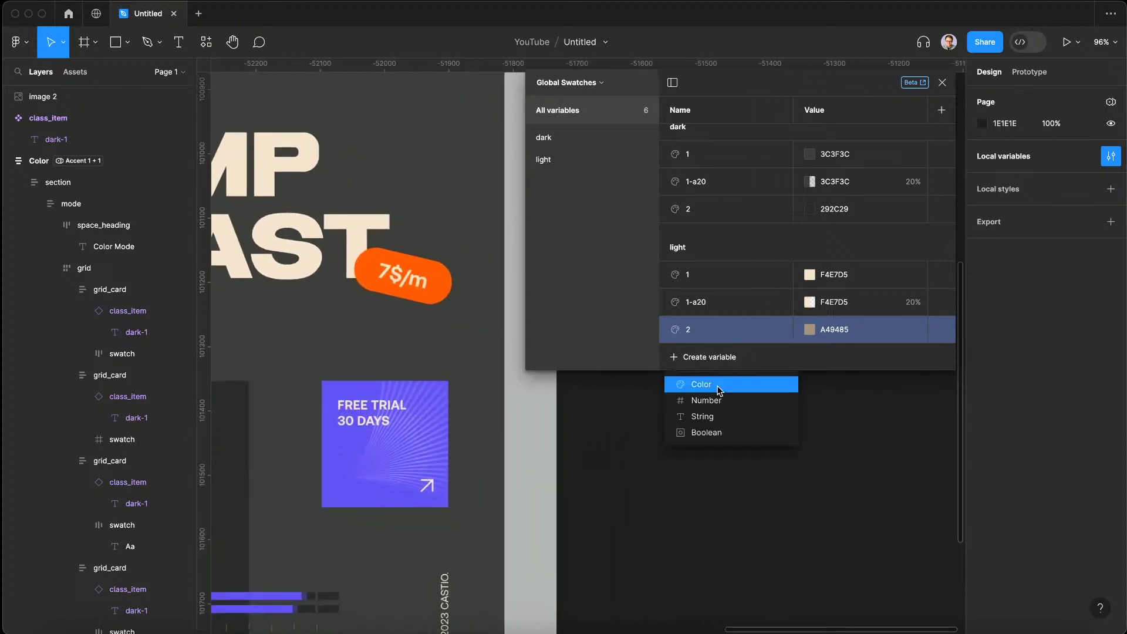
{"action": "left_click", "coordinate": [696, 382]}
{"action": "type", "text": "brand"}
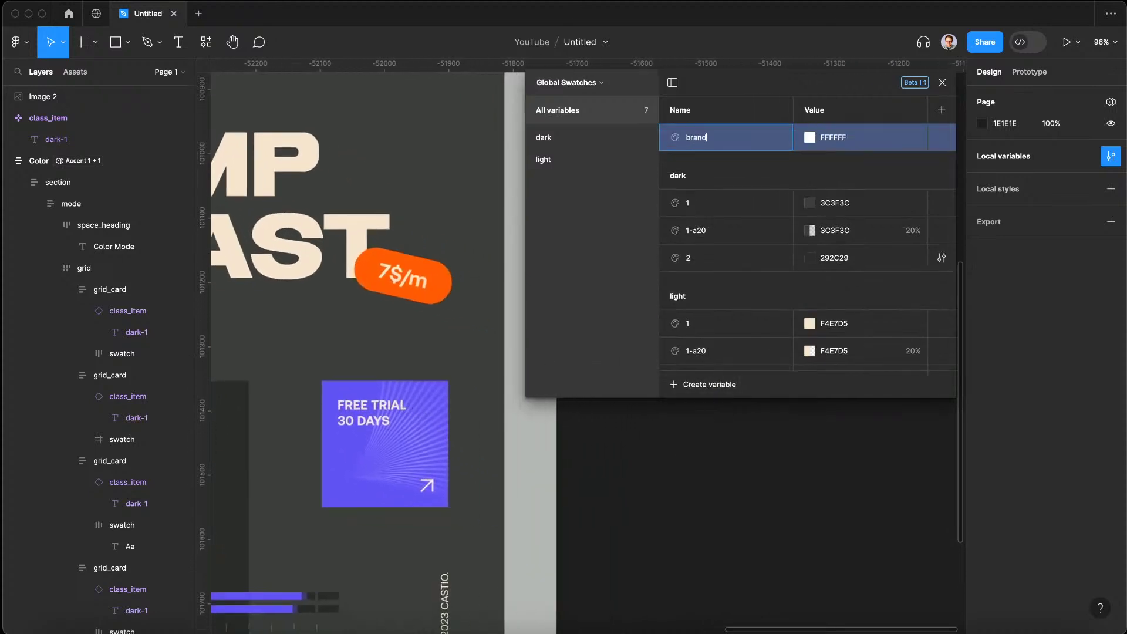
{"action": "type", "text": "/"}
{"action": "key", "text": "Return"}
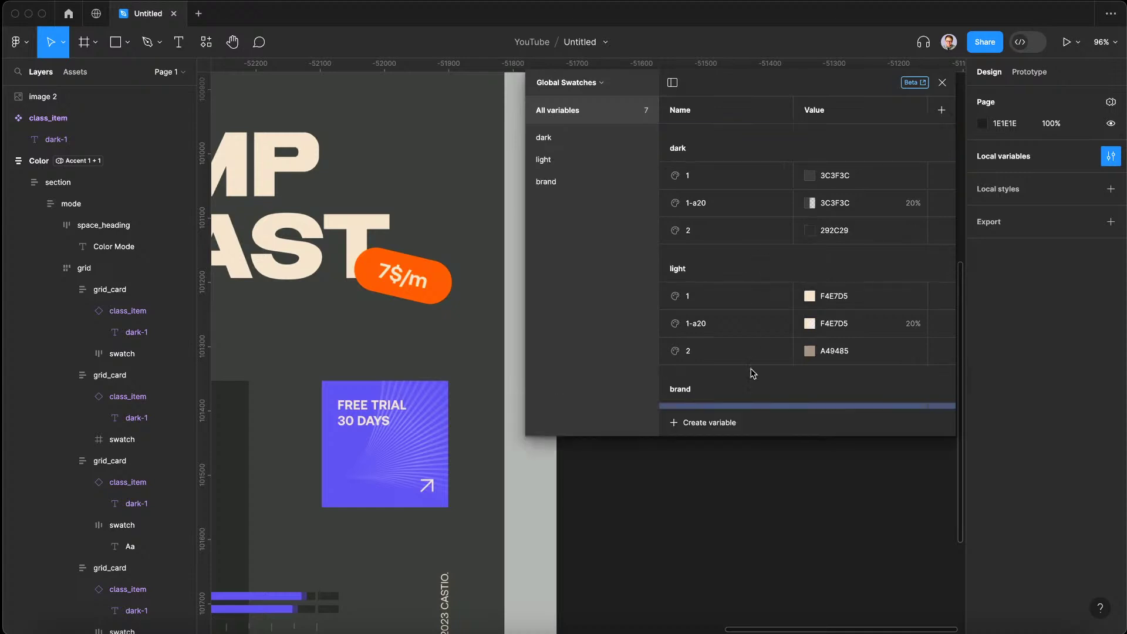
Set brand/1 to FF6000 by sampling the orange 7$/m badge in the reference image
{"action": "left_click", "coordinate": [808, 402]}
{"action": "left_click", "coordinate": [823, 481]}
{"action": "left_click", "coordinate": [441, 273]}
{"action": "left_click", "coordinate": [794, 273]}
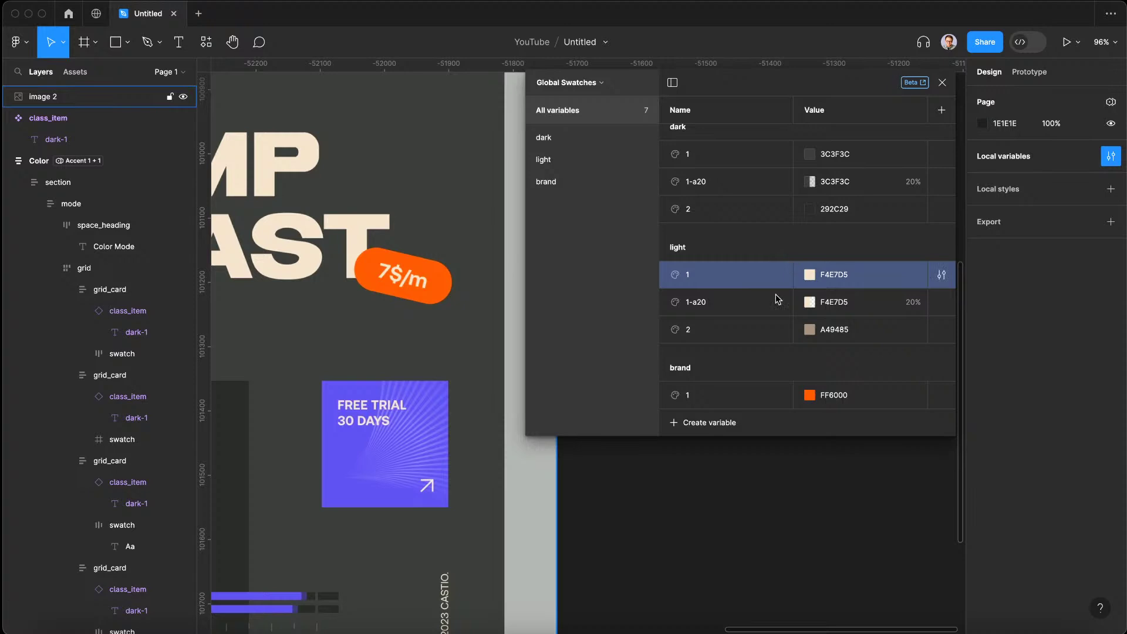
Create a color variable named brand/2 in the Global Swatches collection
{"action": "left_click", "coordinate": [719, 423]}
{"action": "left_click", "coordinate": [732, 452]}
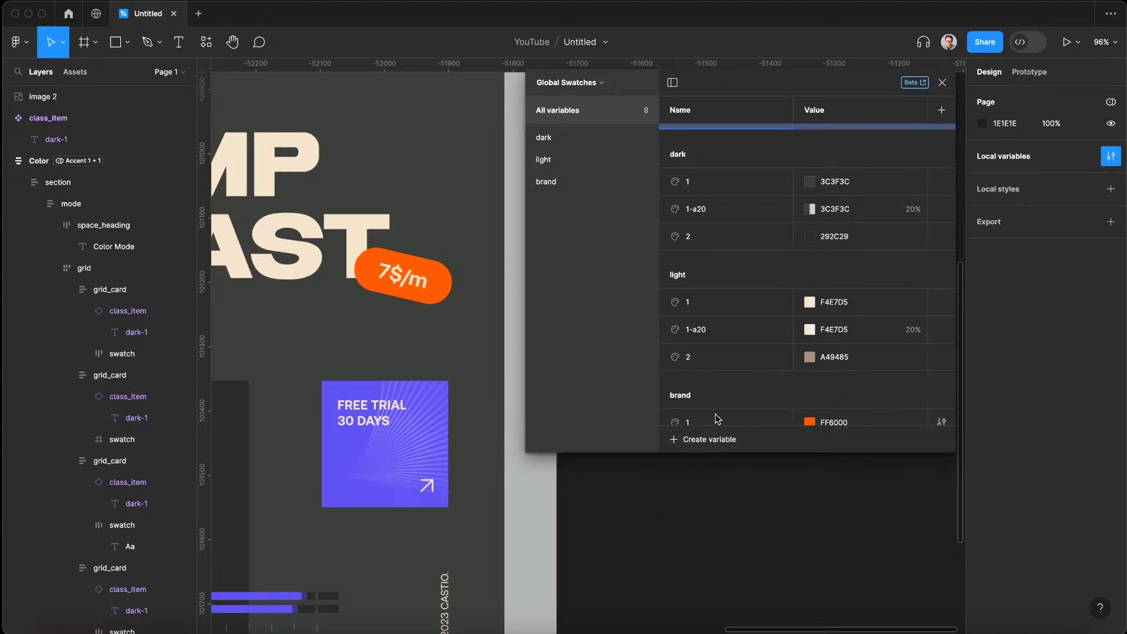
{"action": "type", "text": "brand/2"}
{"action": "key", "text": "Return"}
Set brand/2 to 6857D1 by sampling the purple Free Trial card in the reference image
{"action": "left_click", "coordinate": [810, 413]}
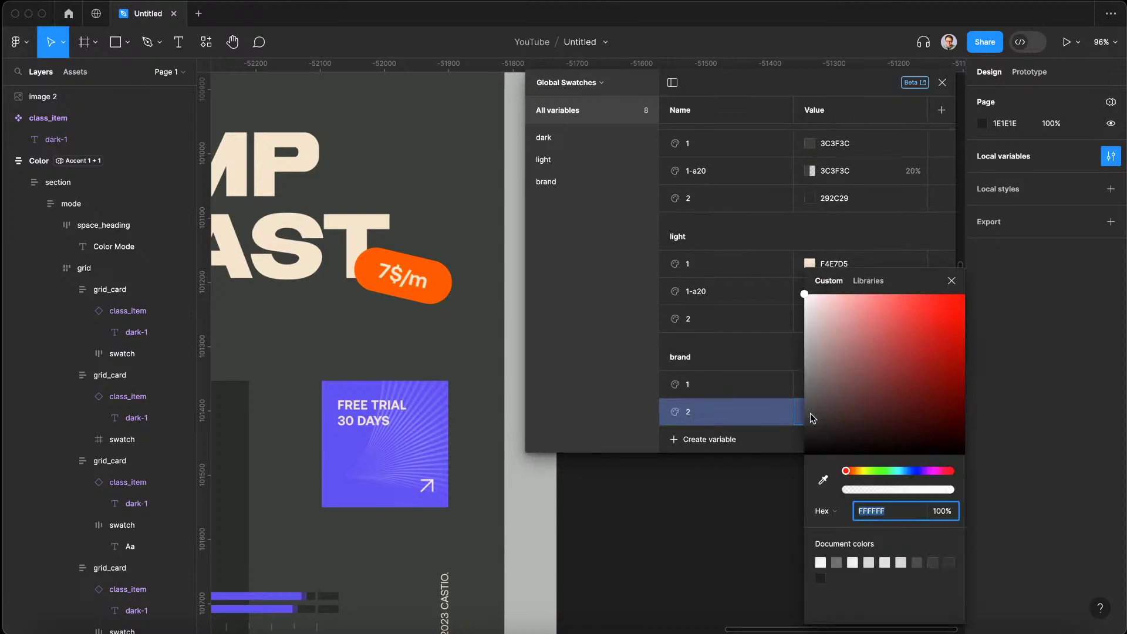
{"action": "left_click", "coordinate": [823, 480]}
{"action": "left_click", "coordinate": [347, 440]}
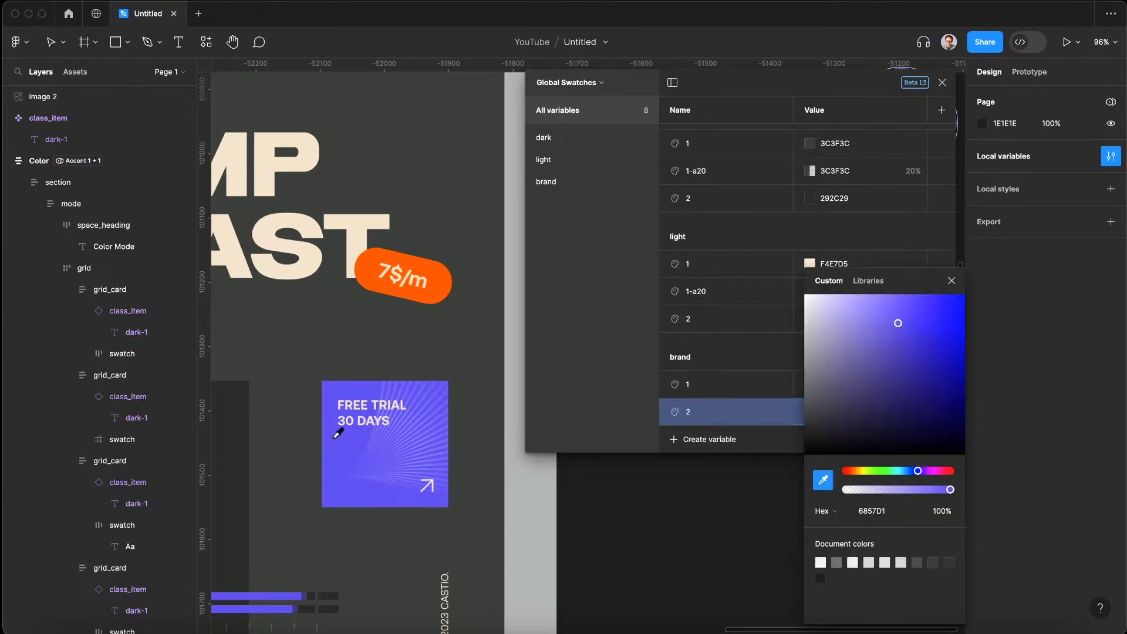
{"action": "left_click", "coordinate": [920, 231]}
Create a new variable collection named Color Modes
{"action": "scroll", "coordinate": [387, 435], "scroll_direction": "down", "scroll_amount": 5}
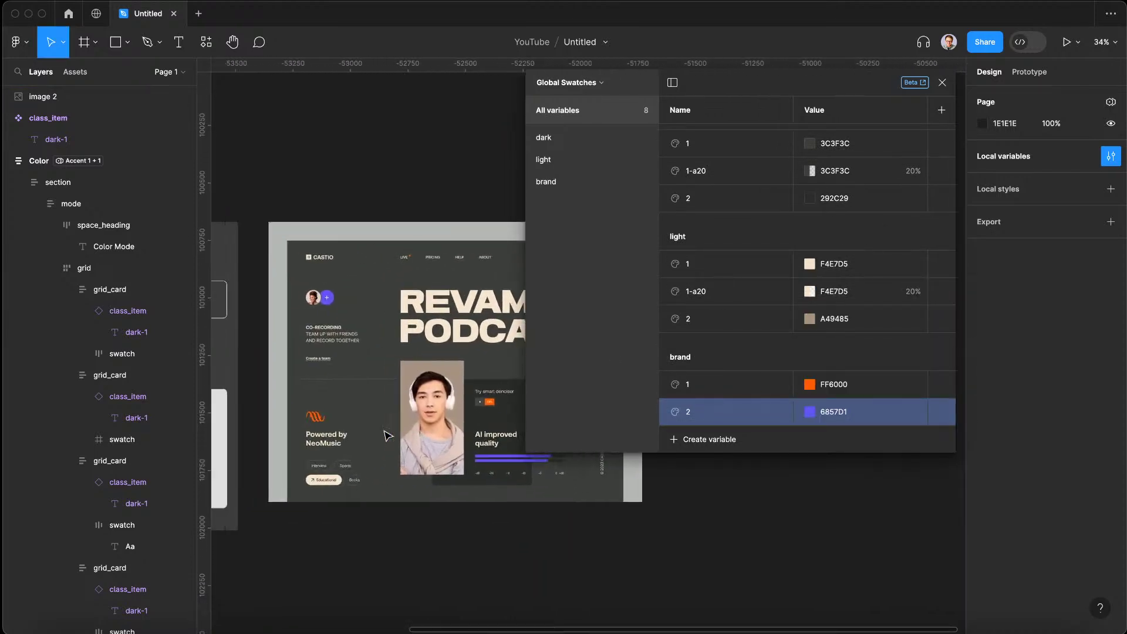
{"action": "scroll", "coordinate": [388, 435], "scroll_direction": "left", "scroll_amount": 5}
{"action": "scroll", "coordinate": [317, 374], "scroll_direction": "down", "scroll_amount": 2}
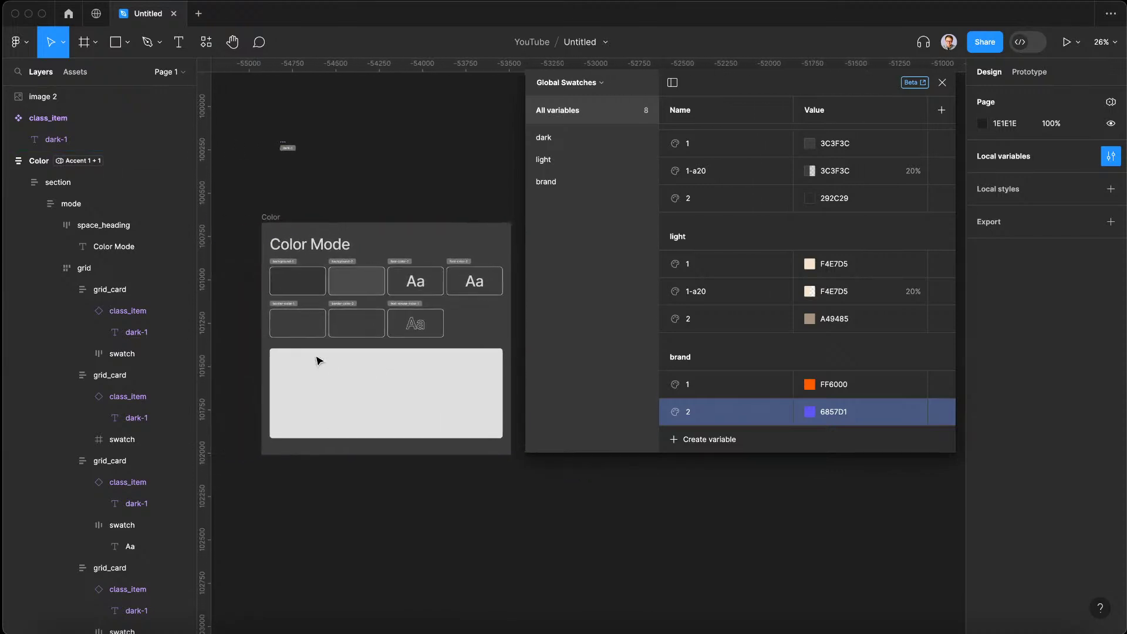
{"action": "scroll", "coordinate": [756, 252], "scroll_direction": "up", "scroll_amount": 2}
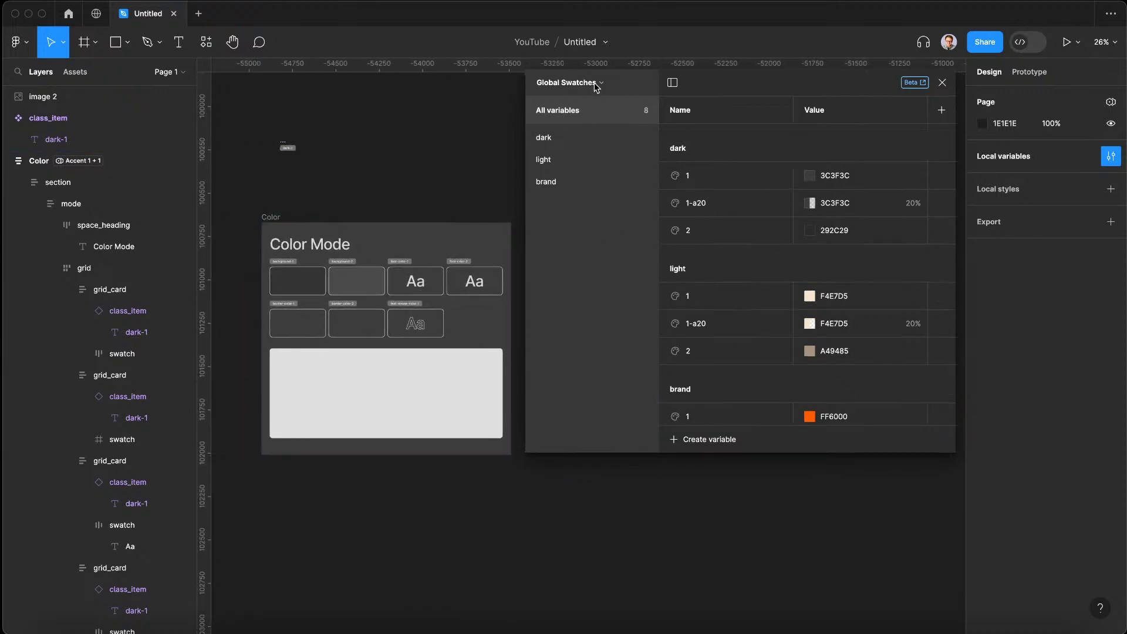
{"action": "left_click", "coordinate": [572, 84]}
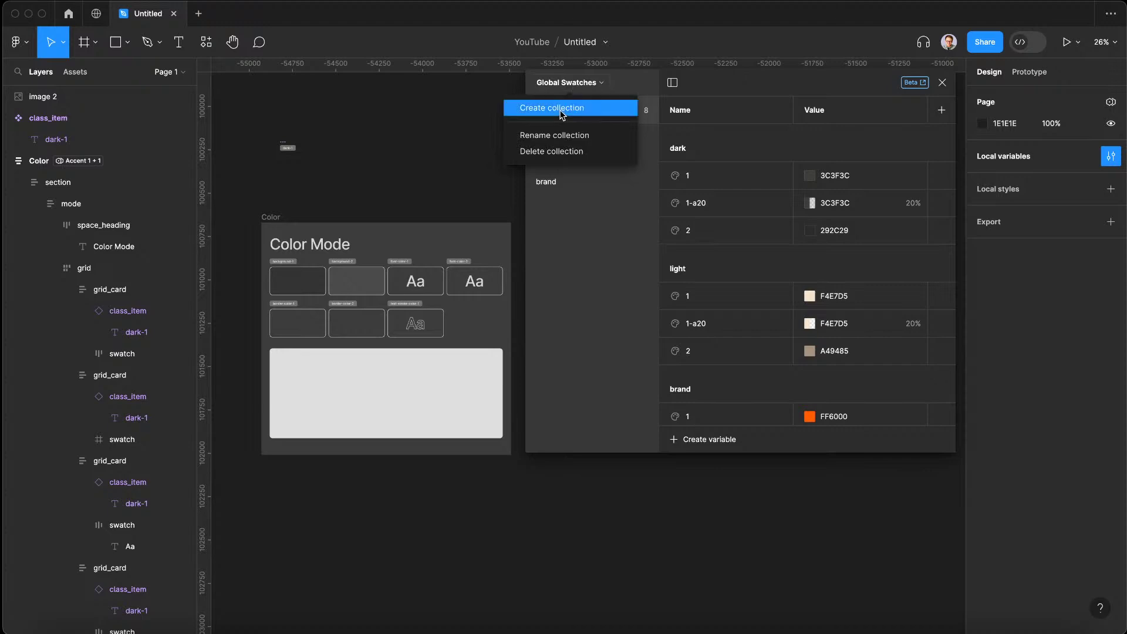
{"action": "left_click", "coordinate": [568, 109]}
{"action": "key", "text": "BackSpace"}
{"action": "key", "text": "BackSpace"}
{"action": "key", "text": "BackSpace"}
{"action": "key", "text": "BackSpace"}
{"action": "key", "text": "BackSpace"}
{"action": "key", "text": "BackSpace"}
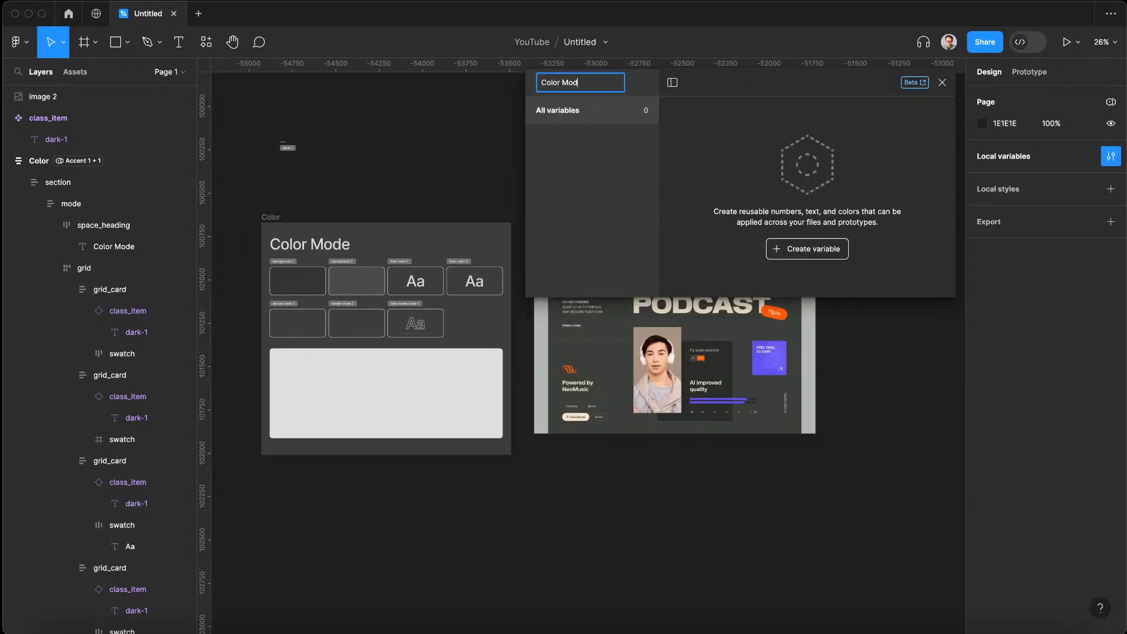
{"action": "key", "text": "Return"}
Create a color variable named background-1 in the Color Modes collection
{"action": "left_click", "coordinate": [804, 253]}
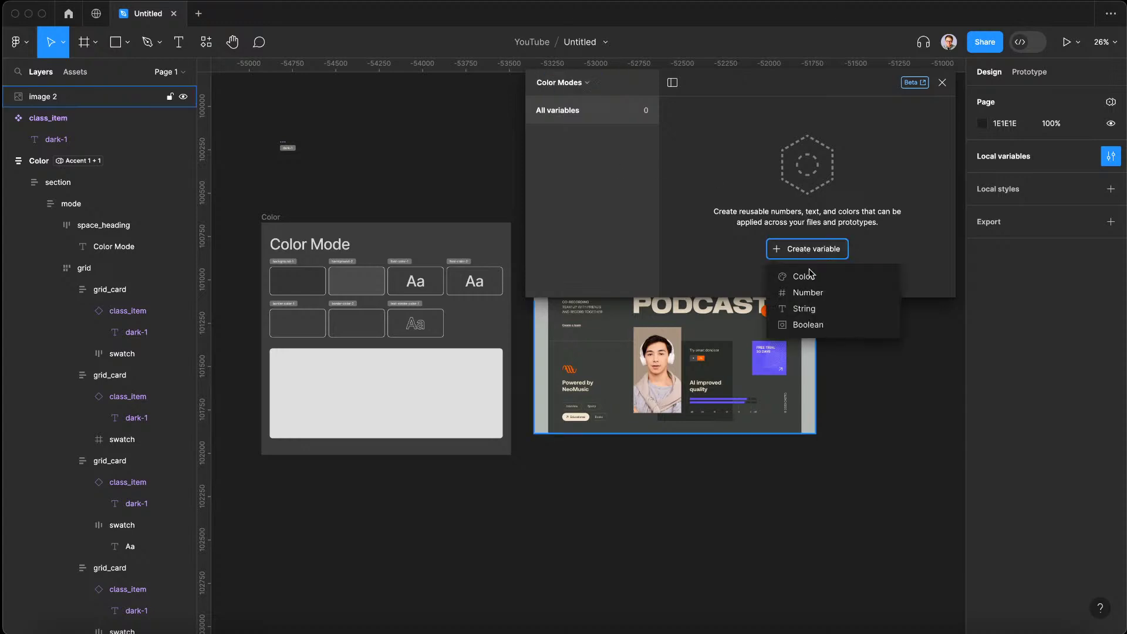
{"action": "left_click", "coordinate": [816, 280]}
{"action": "type", "text": "background-1"}
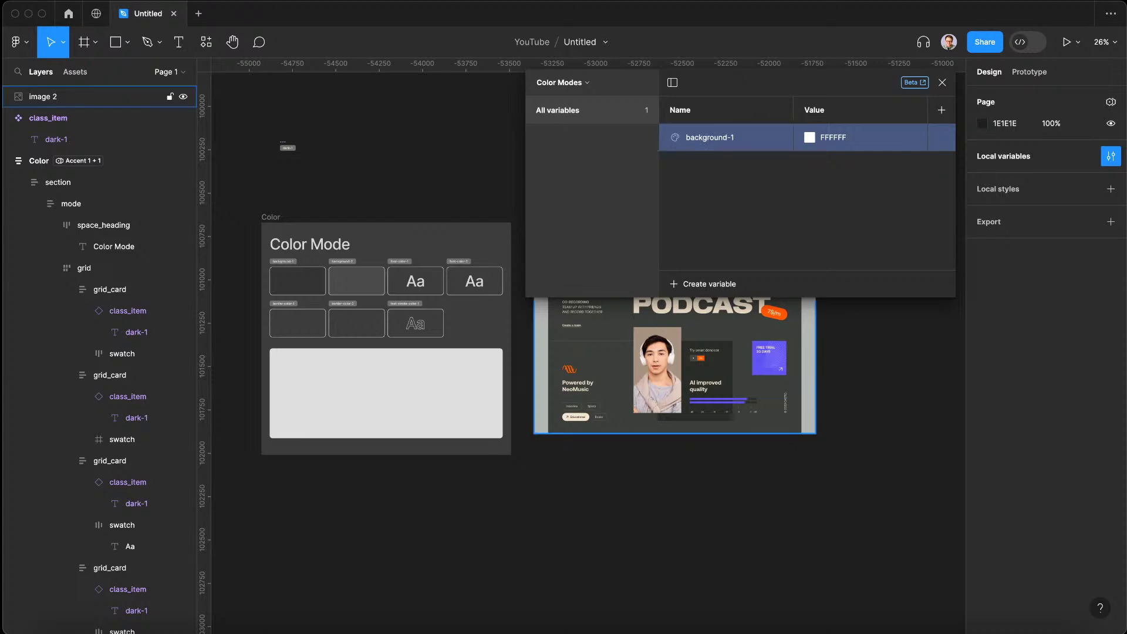
{"action": "left_click", "coordinate": [462, 240]}
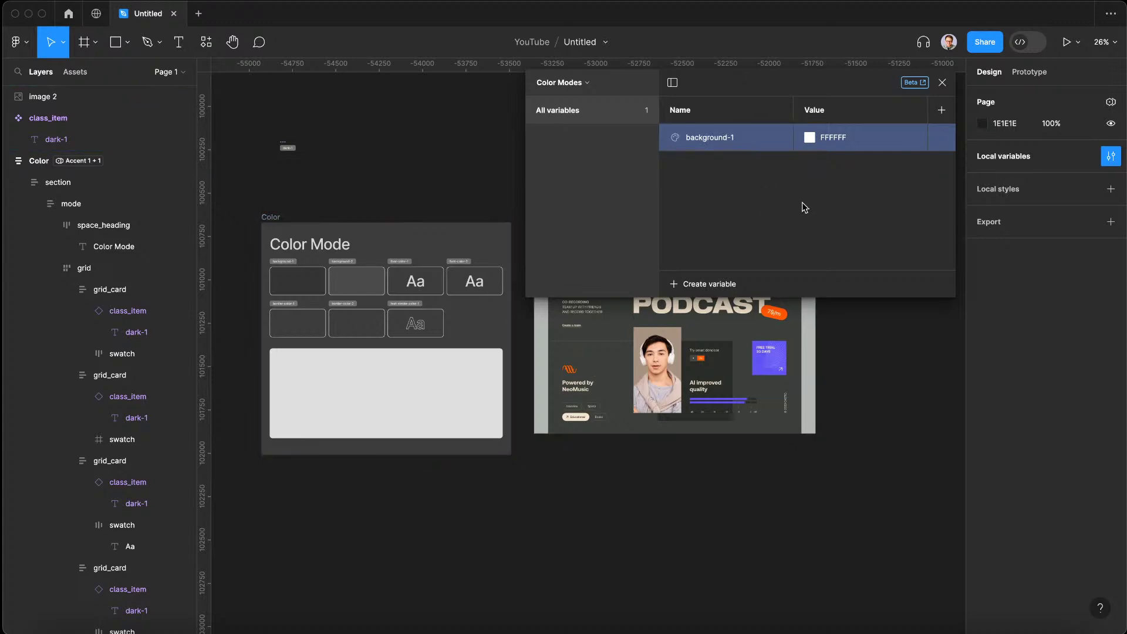
Link the value of background-1 to the dark/1 swatch from Global Swatches
{"action": "left_click", "coordinate": [814, 138]}
{"action": "left_click", "coordinate": [869, 156]}
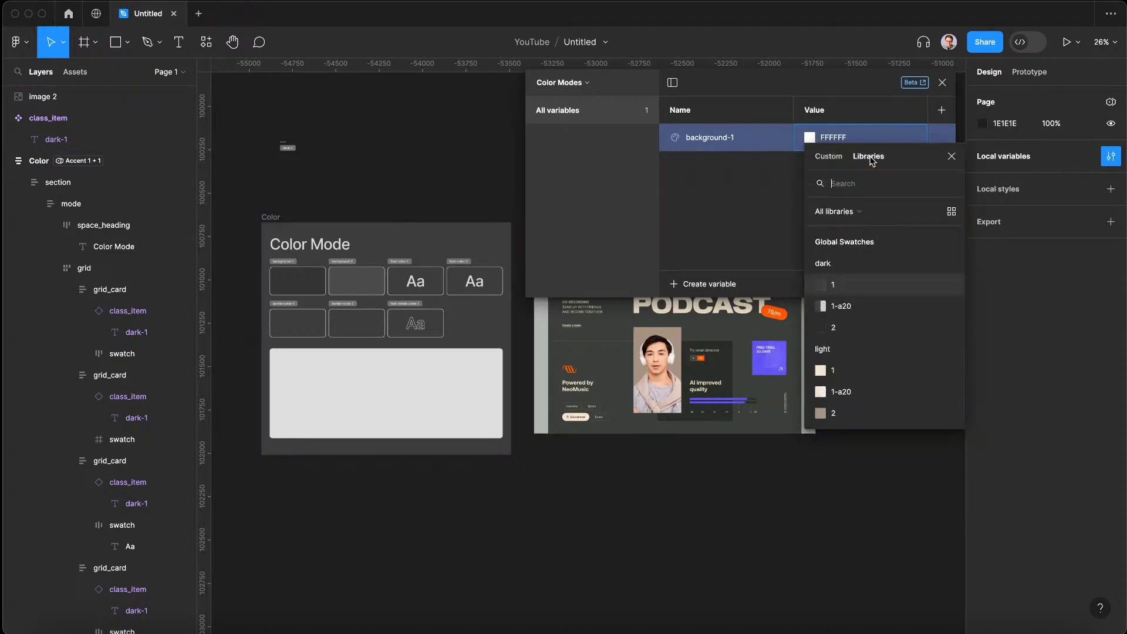
{"action": "left_click", "coordinate": [843, 284]}
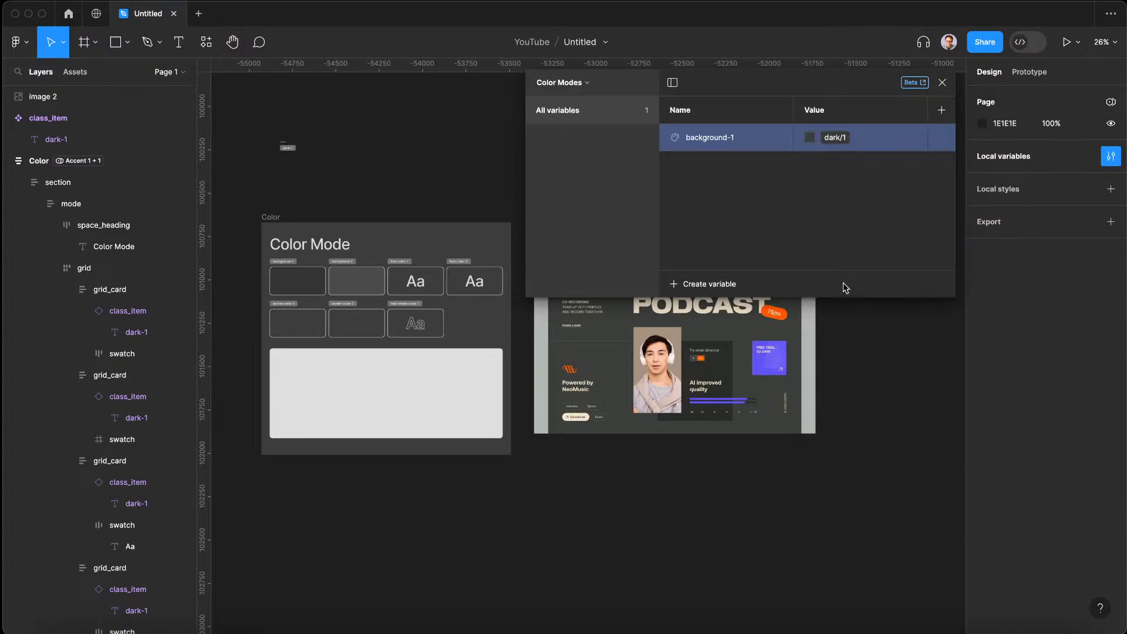
Add a second mode to Color Modes and link background-1's Mode 2 value to the light/1 swatch
{"action": "left_click", "coordinate": [943, 111]}
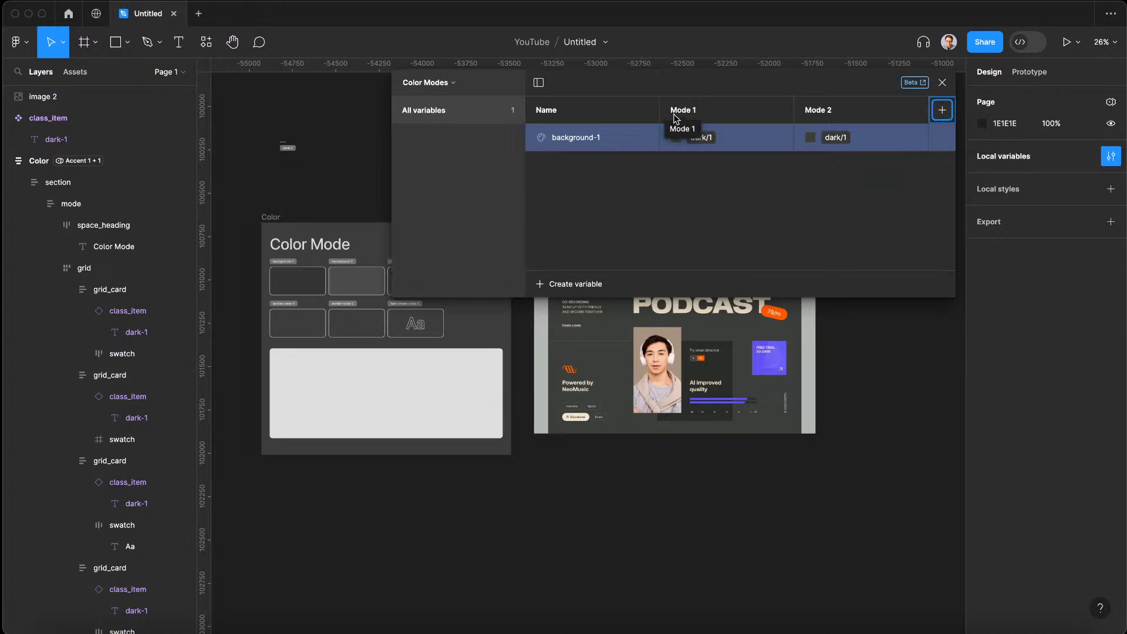
{"action": "left_click", "coordinate": [810, 139]}
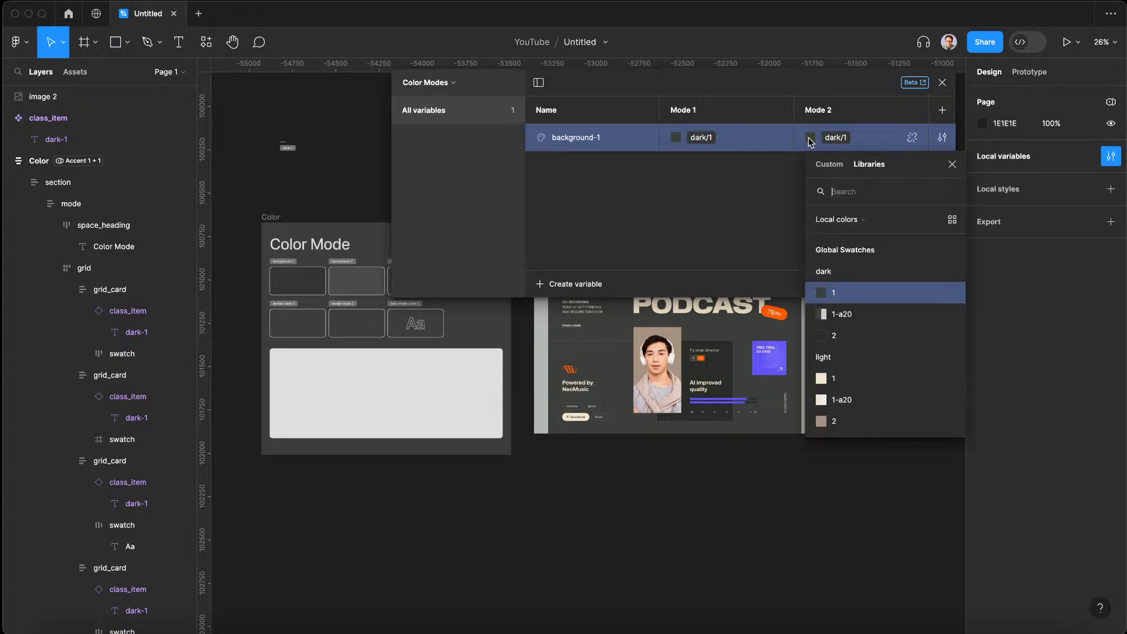
{"action": "scroll", "coordinate": [844, 396], "scroll_direction": "down", "scroll_amount": 1}
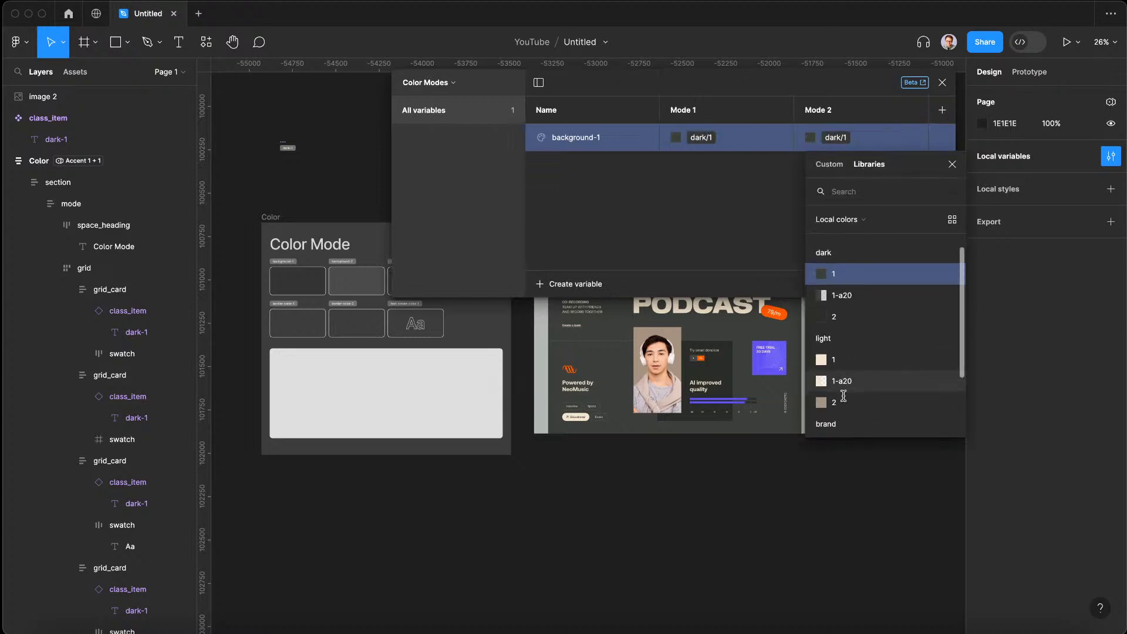
{"action": "left_click", "coordinate": [821, 359]}
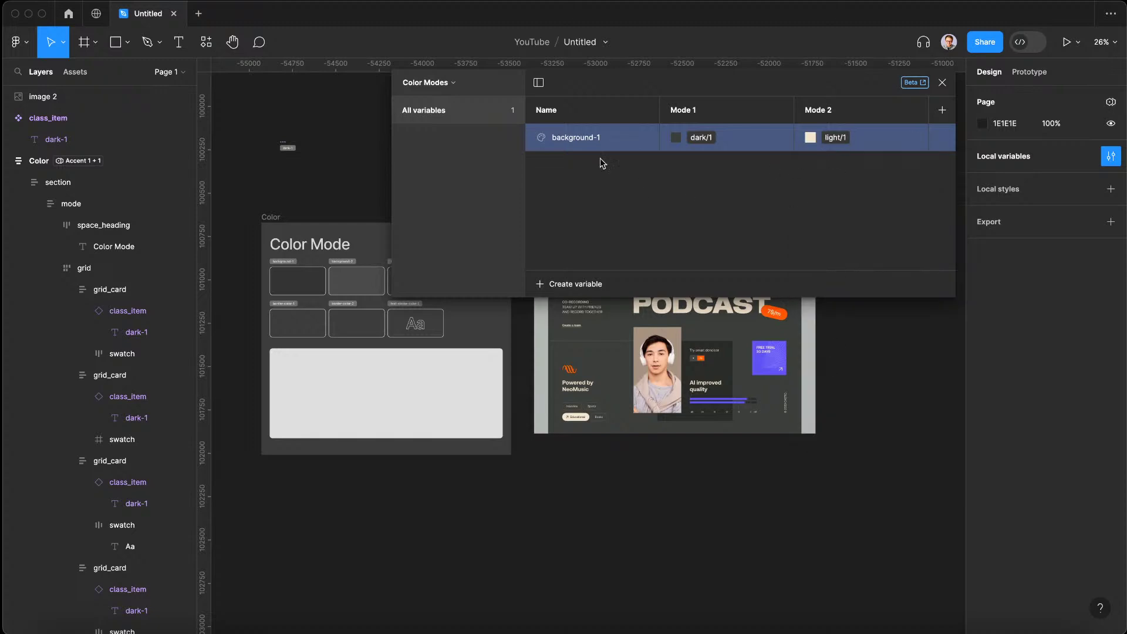
Create a color variable named background-2 in the Color Modes collection
{"action": "scroll", "coordinate": [604, 293], "scroll_direction": "up", "scroll_amount": 2}
{"action": "scroll", "coordinate": [604, 294], "scroll_direction": "right", "scroll_amount": 3}
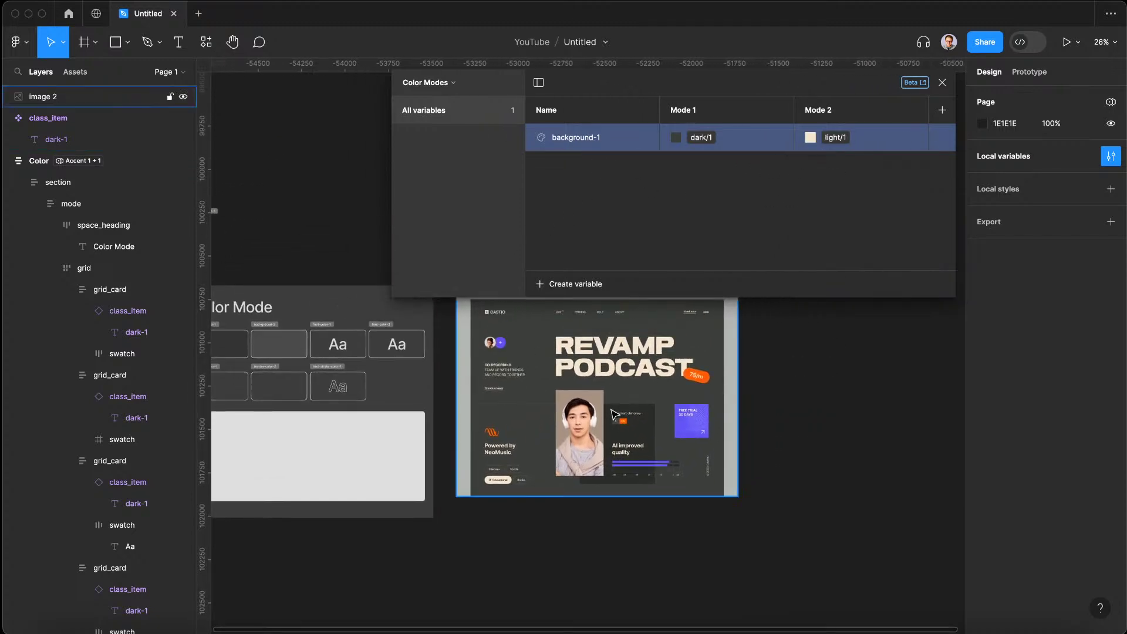
{"action": "scroll", "coordinate": [610, 418], "scroll_direction": "up", "scroll_amount": 3}
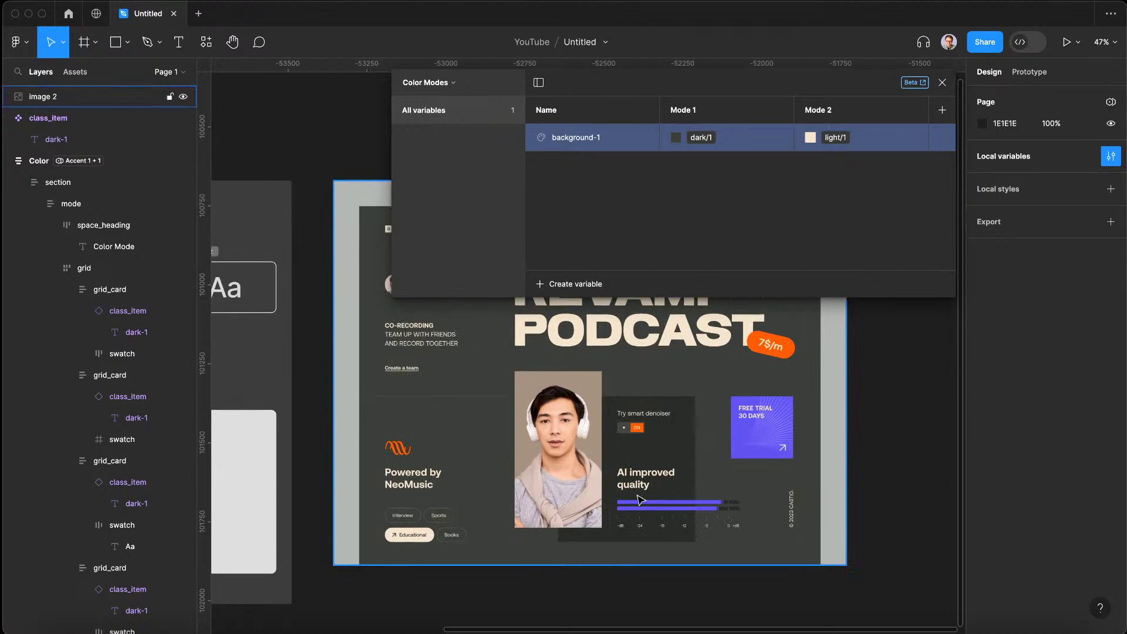
{"action": "left_click", "coordinate": [545, 287]}
{"action": "left_click", "coordinate": [604, 311]}
{"action": "type", "text": "background-2"}
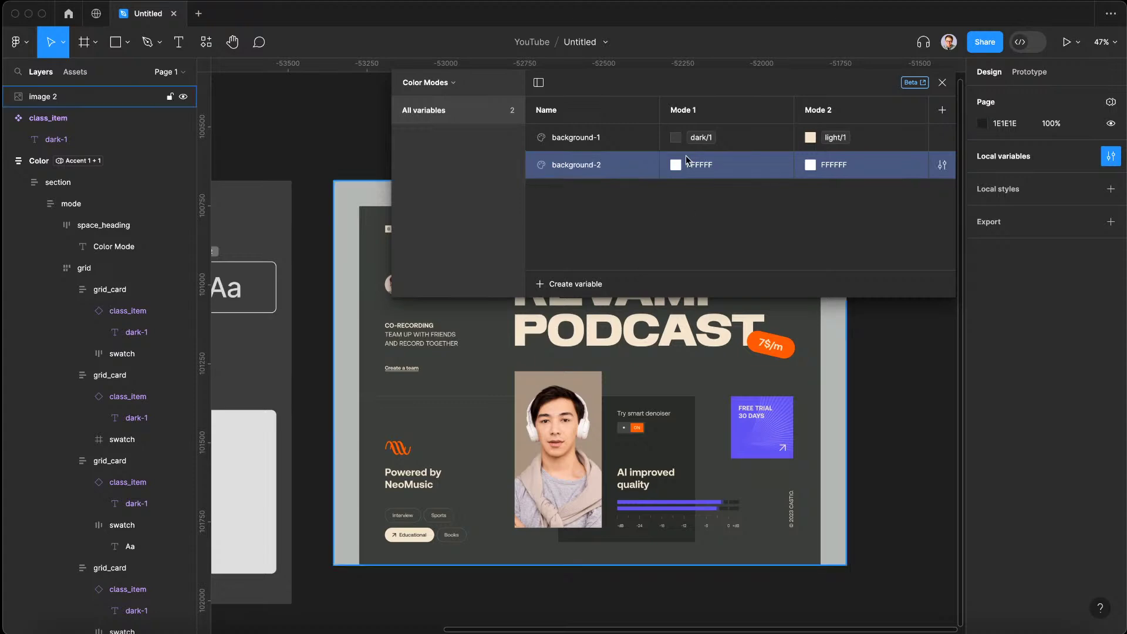
Link background-2's Mode 1 value to the dark/2 swatch from Global Swatches
{"action": "left_click", "coordinate": [676, 164]}
{"action": "left_click", "coordinate": [734, 184]}
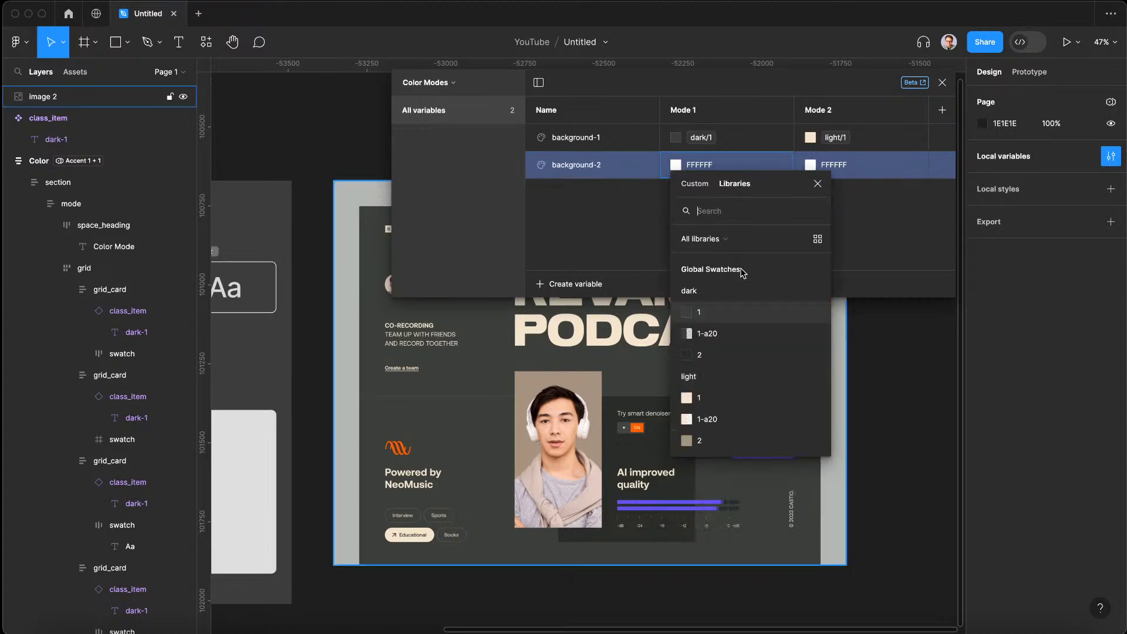
{"action": "left_click", "coordinate": [702, 354]}
Link background-2's Mode 2 value to the light/2 swatch from Global Swatches
{"action": "left_click", "coordinate": [811, 166]}
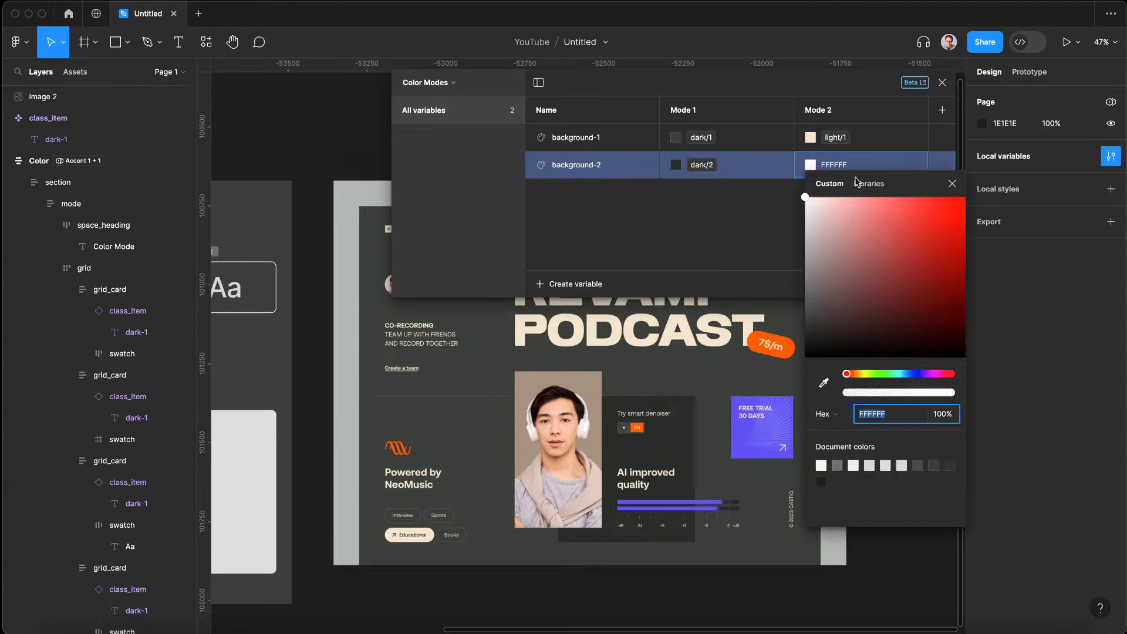
{"action": "left_click", "coordinate": [870, 185]}
{"action": "scroll", "coordinate": [867, 395], "scroll_direction": "down", "scroll_amount": 1}
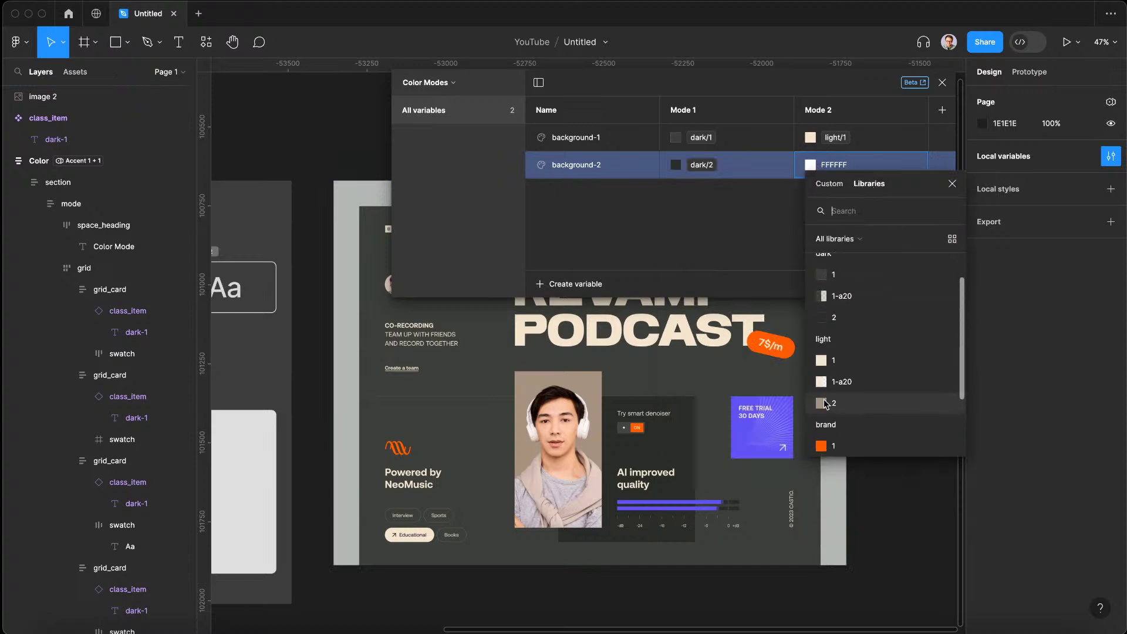
{"action": "left_click", "coordinate": [861, 403]}
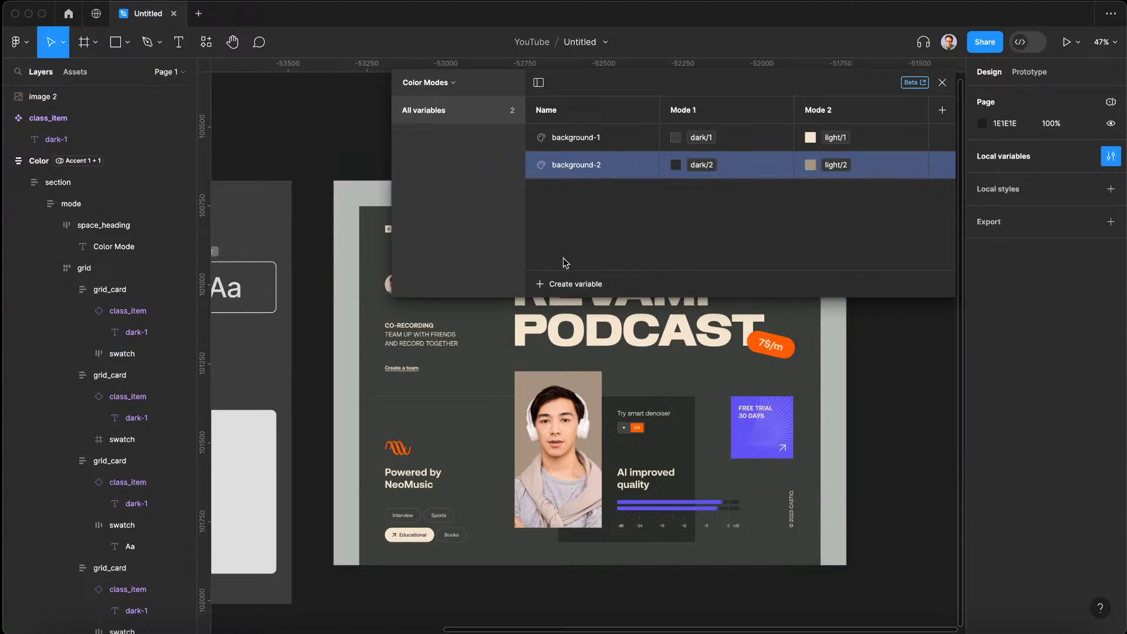
Create a color variable named font-color-1 in the Color Modes collection
{"action": "left_click", "coordinate": [573, 283]}
{"action": "left_click", "coordinate": [597, 311]}
{"action": "type", "text": "font-color-1"}
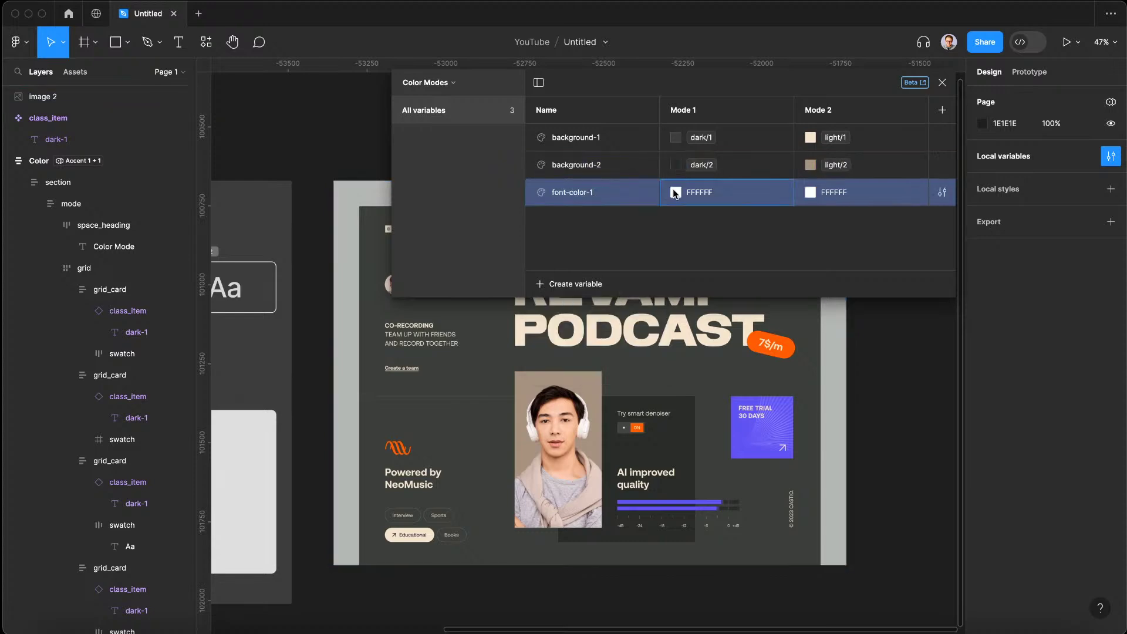
Link font-color-1's Mode 1 value to the light/1 swatch and its Mode 2 value to dark/1 from Global Swatches
{"action": "left_click", "coordinate": [675, 192]}
{"action": "left_click", "coordinate": [735, 211]}
{"action": "scroll", "coordinate": [733, 360], "scroll_direction": "down", "scroll_amount": 1}
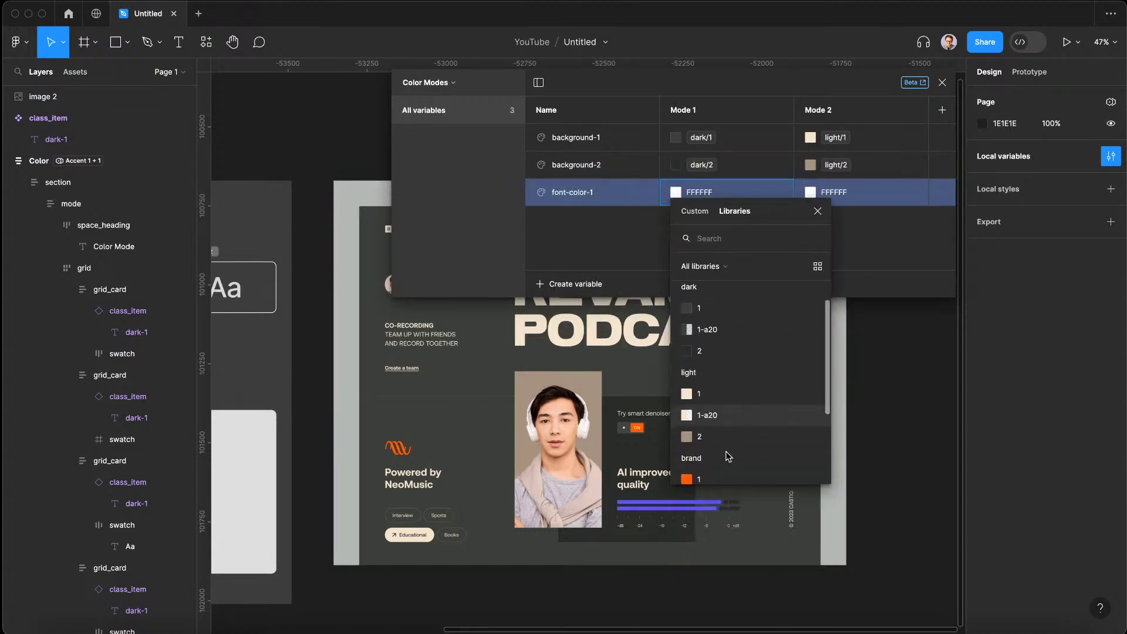
{"action": "left_click", "coordinate": [698, 394]}
{"action": "left_click", "coordinate": [809, 195]}
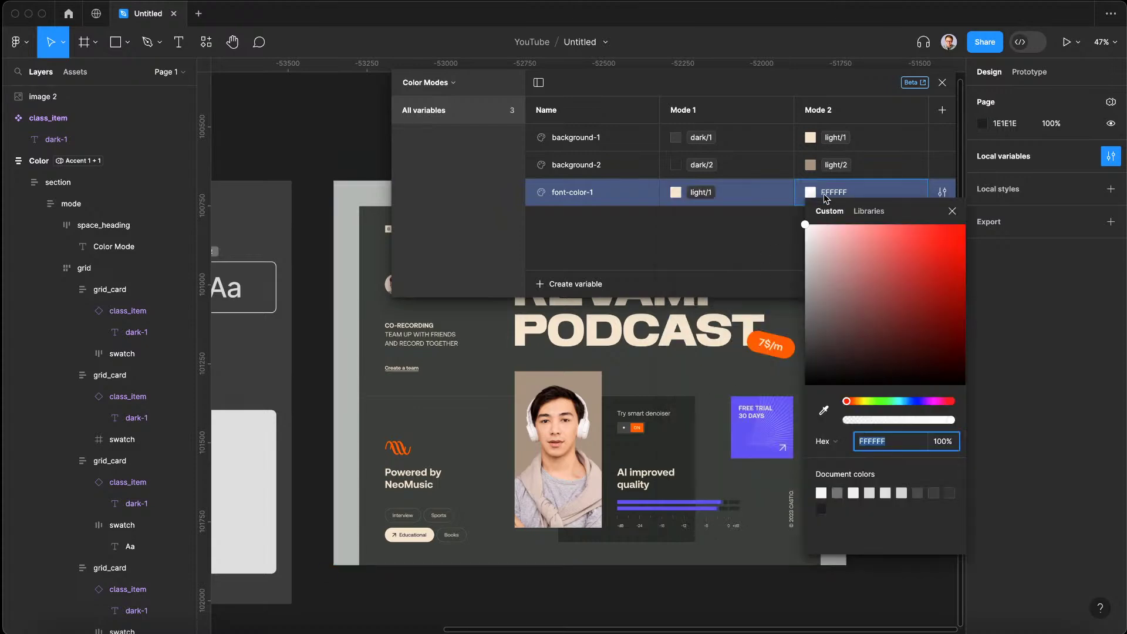
{"action": "left_click", "coordinate": [867, 211]}
{"action": "scroll", "coordinate": [845, 326], "scroll_direction": "down", "scroll_amount": 1}
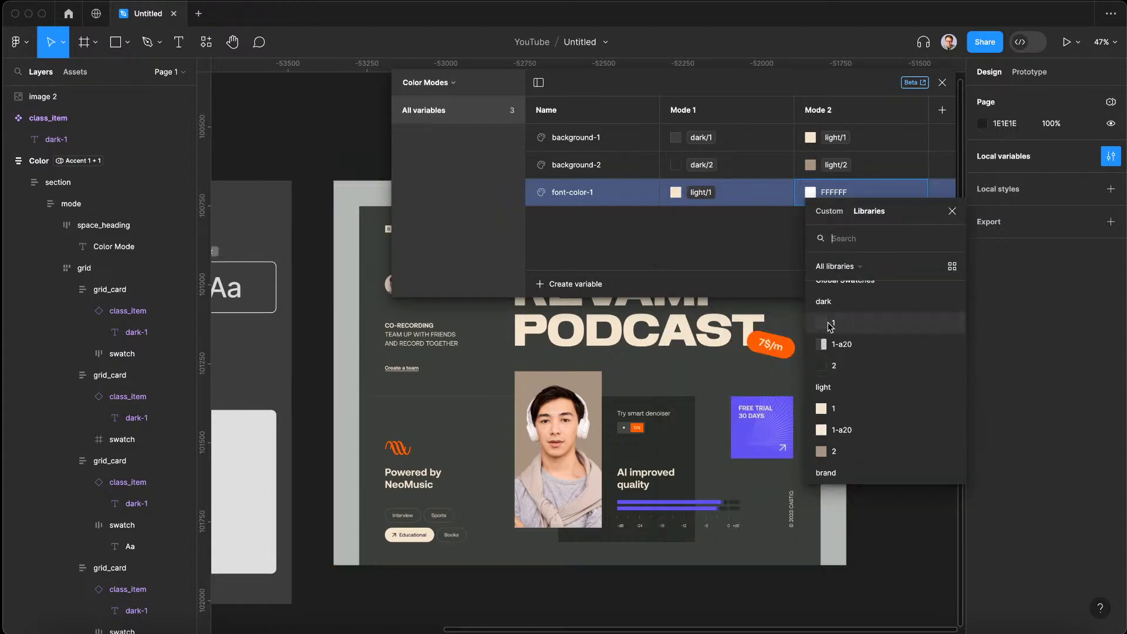
{"action": "left_click", "coordinate": [832, 323]}
Compare the Color Mode board's labelled cards with the text and accent colors in the podcast website reference
{"action": "scroll", "coordinate": [616, 376], "scroll_direction": "left", "scroll_amount": 5}
{"action": "scroll", "coordinate": [629, 390], "scroll_direction": "left", "scroll_amount": 5}
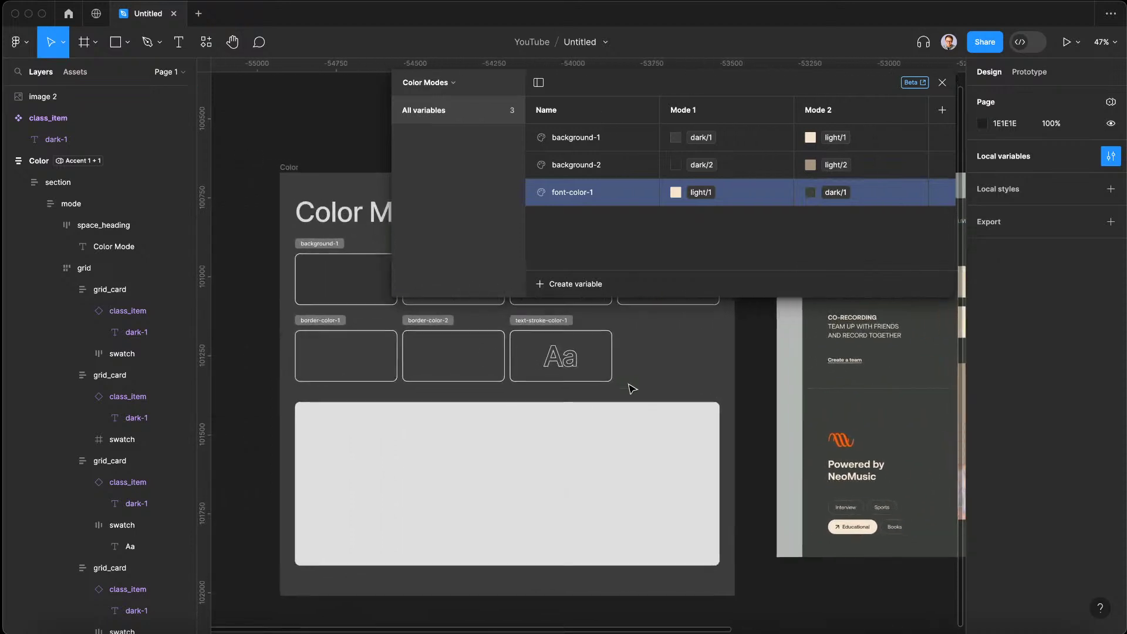
{"action": "scroll", "coordinate": [628, 389], "scroll_direction": "right", "scroll_amount": 6}
{"action": "left_click", "coordinate": [627, 407]}
{"action": "scroll", "coordinate": [627, 406], "scroll_direction": "right", "scroll_amount": 4}
{"action": "scroll", "coordinate": [627, 407], "scroll_direction": "up", "scroll_amount": 1}
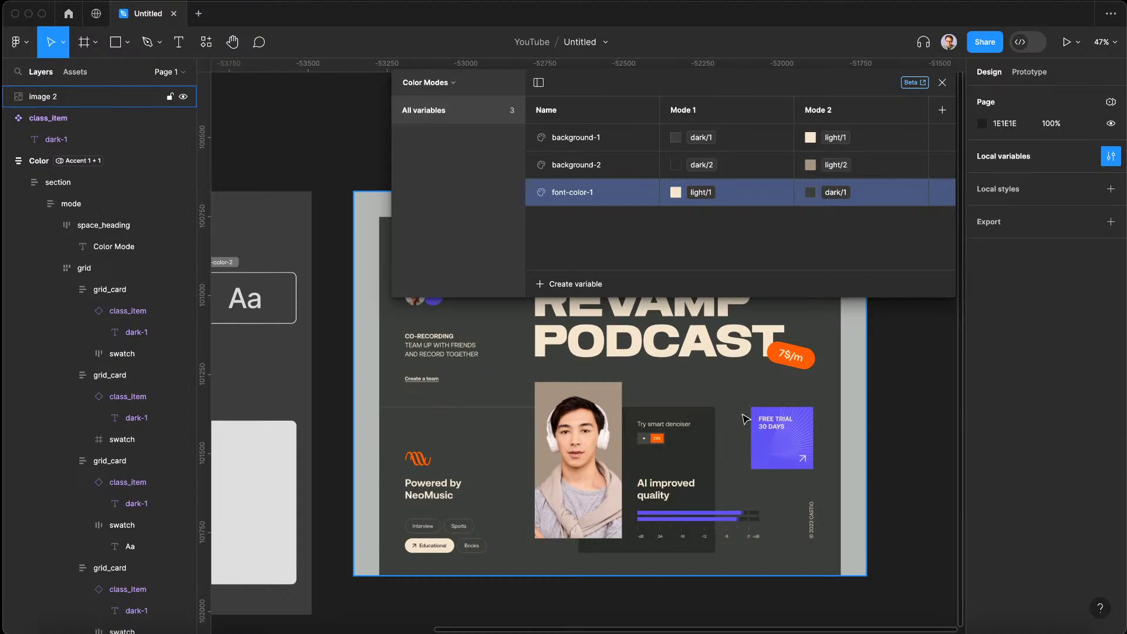
{"action": "scroll", "coordinate": [465, 449], "scroll_direction": "up", "scroll_amount": 5}
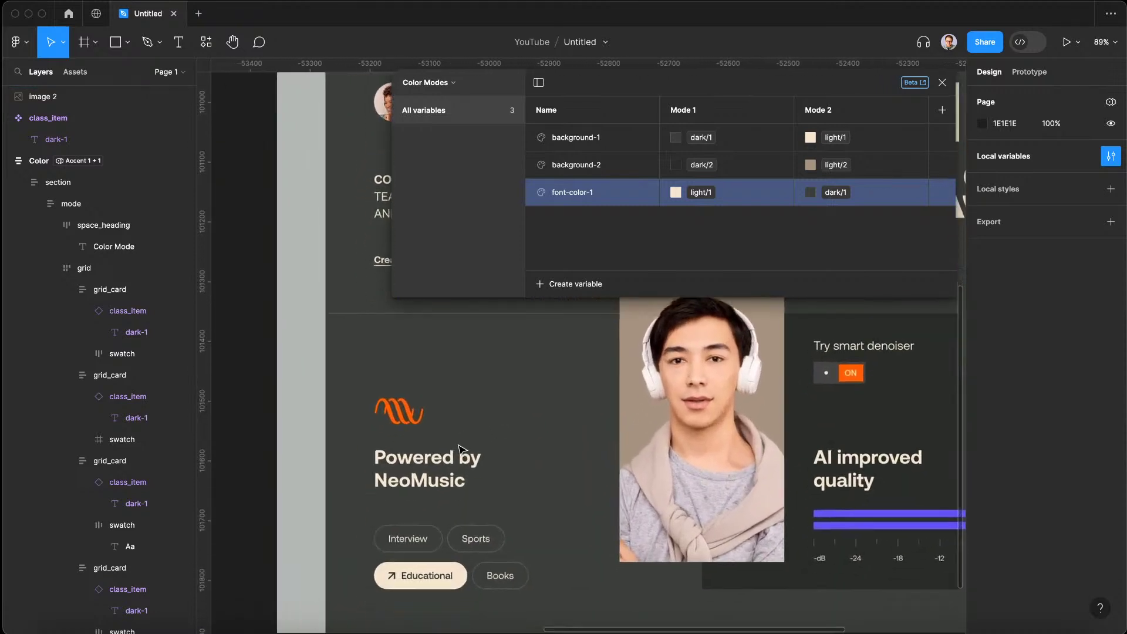
{"action": "scroll", "coordinate": [437, 387], "scroll_direction": "up", "scroll_amount": 2}
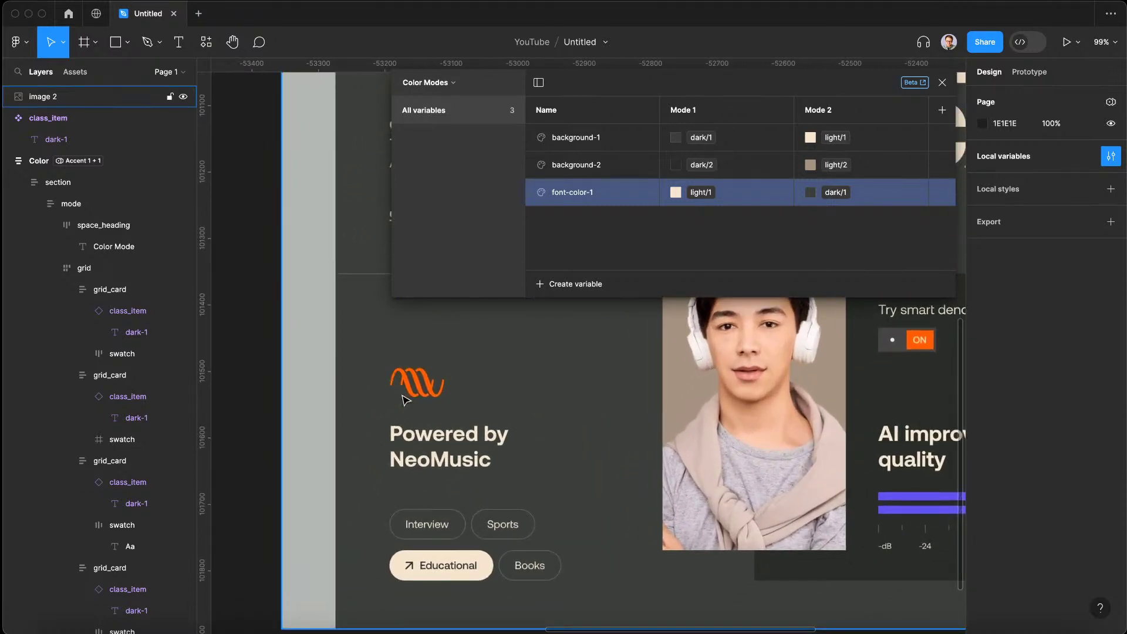
Create a color variable named font-color-2 in the Color Modes collection
{"action": "left_click", "coordinate": [573, 284]}
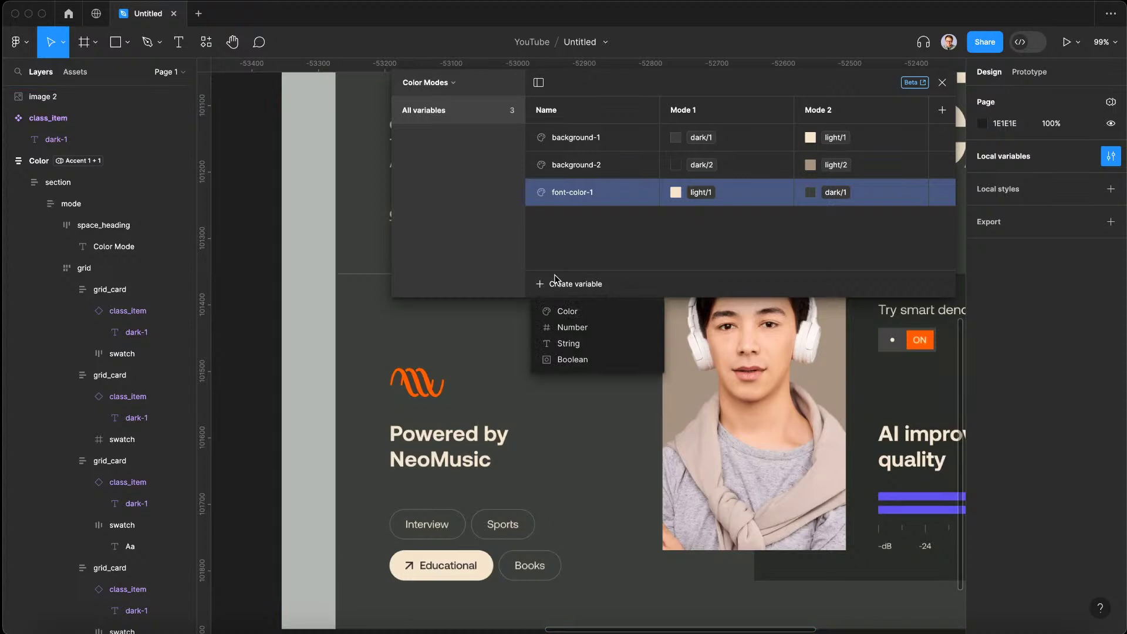
{"action": "left_click", "coordinate": [590, 317]}
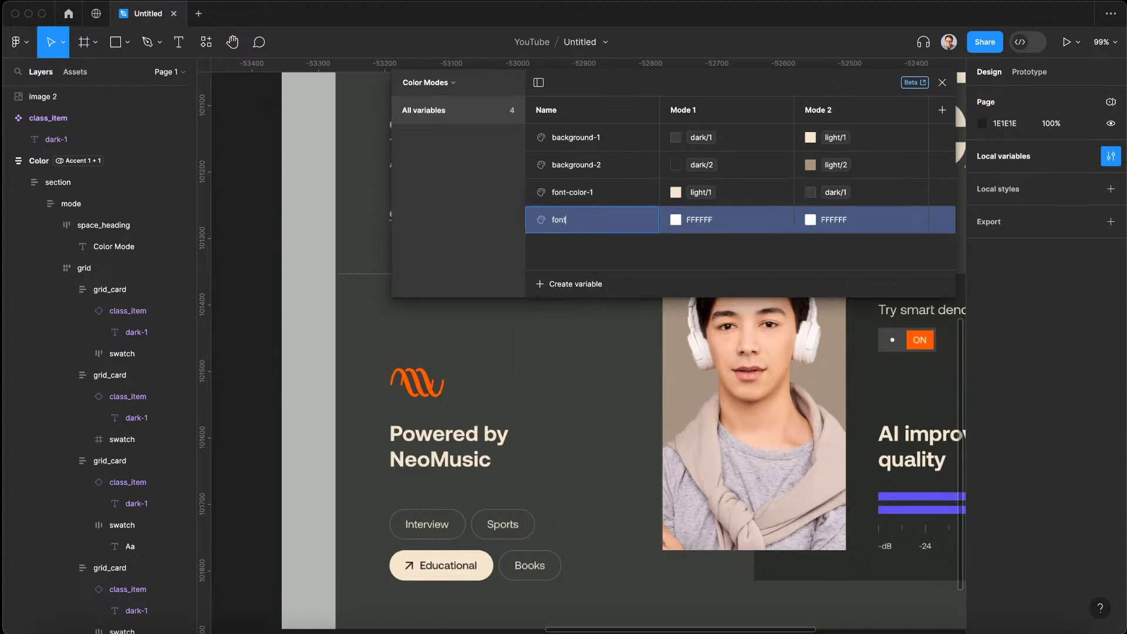
{"action": "type", "text": "font-color-2"}
{"action": "key", "text": "Return"}
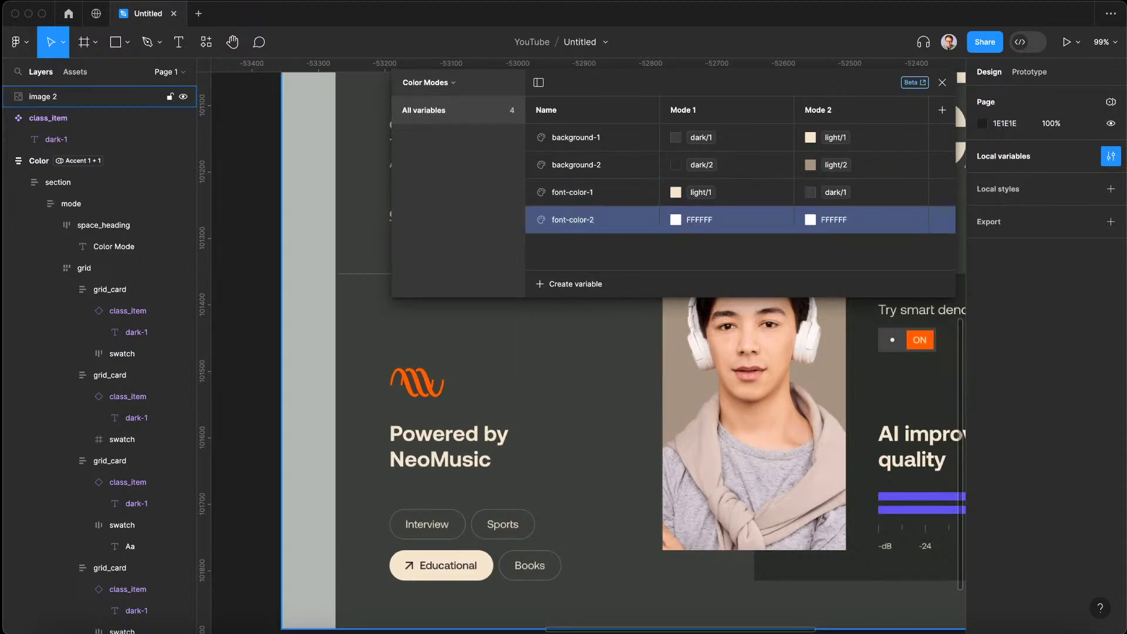
Link font-color-2's Mode 1 value to the brand/1 swatch and its Mode 2 value to dark/1 from Global Swatches
{"action": "left_click", "coordinate": [675, 220]}
{"action": "left_click", "coordinate": [735, 239]}
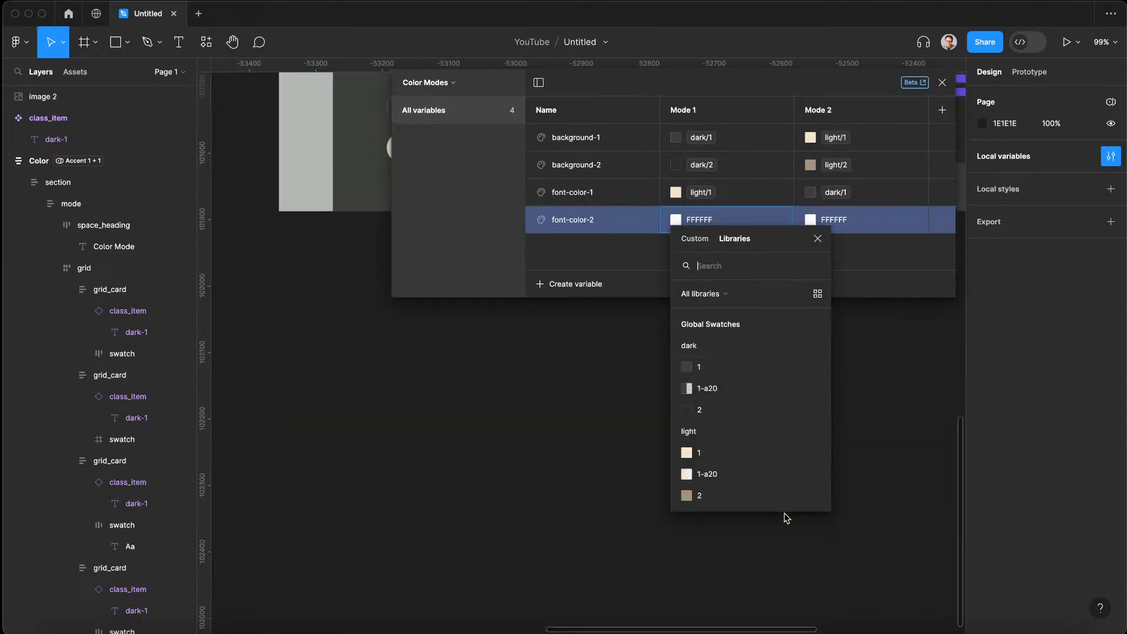
{"action": "scroll", "coordinate": [757, 457], "scroll_direction": "down", "scroll_amount": 4}
{"action": "left_click", "coordinate": [723, 374]}
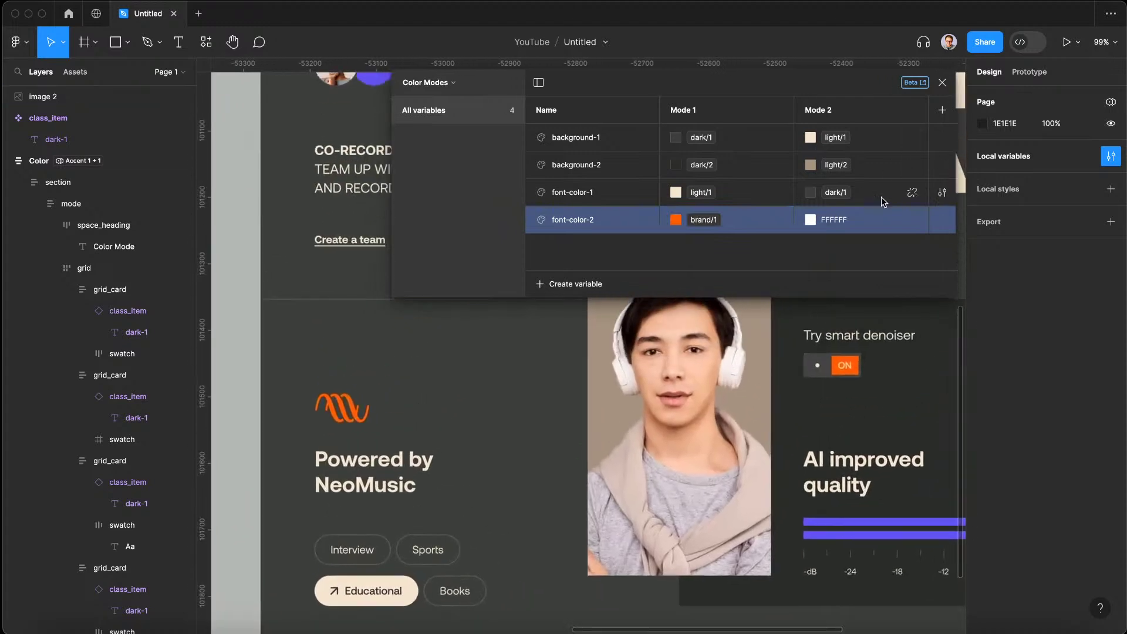
{"action": "left_click", "coordinate": [811, 221]}
{"action": "left_click", "coordinate": [873, 241]}
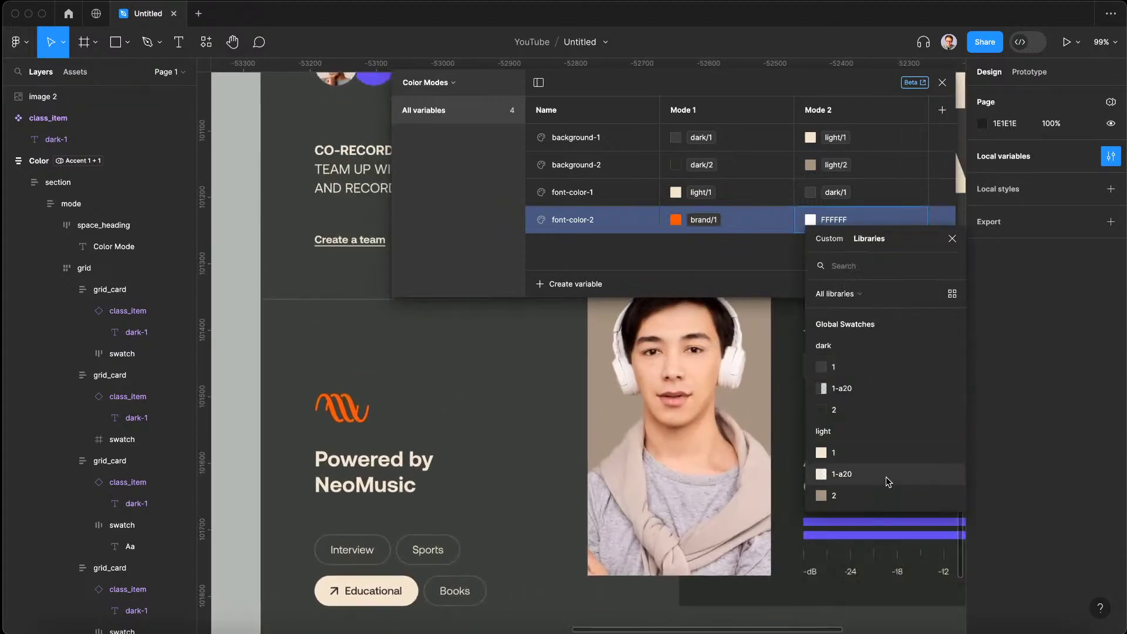
{"action": "left_click", "coordinate": [846, 372]}
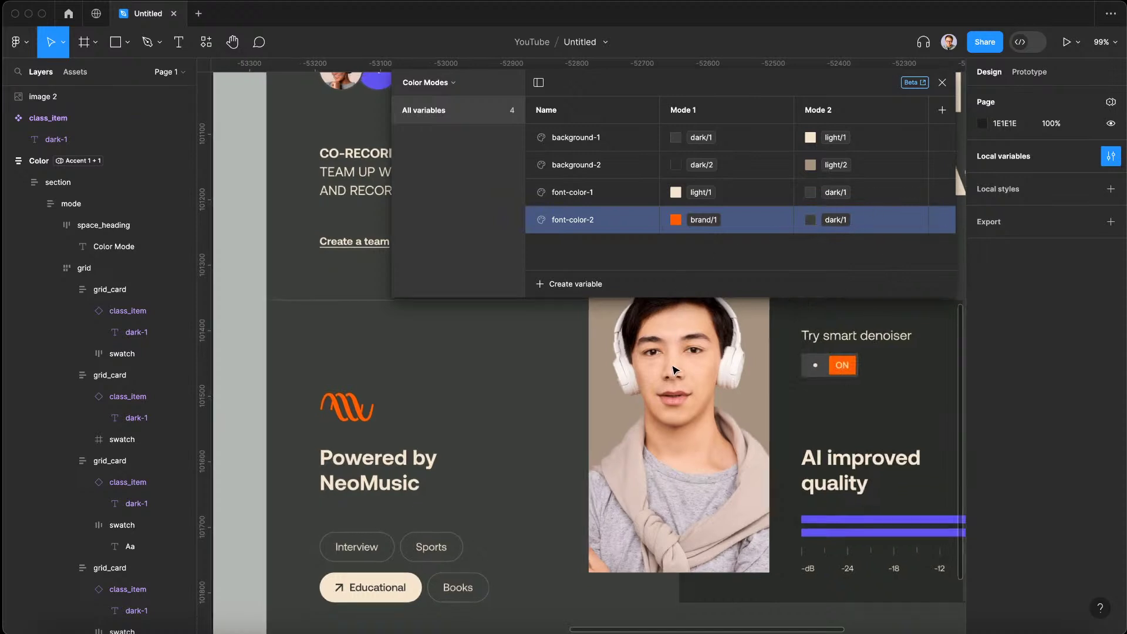
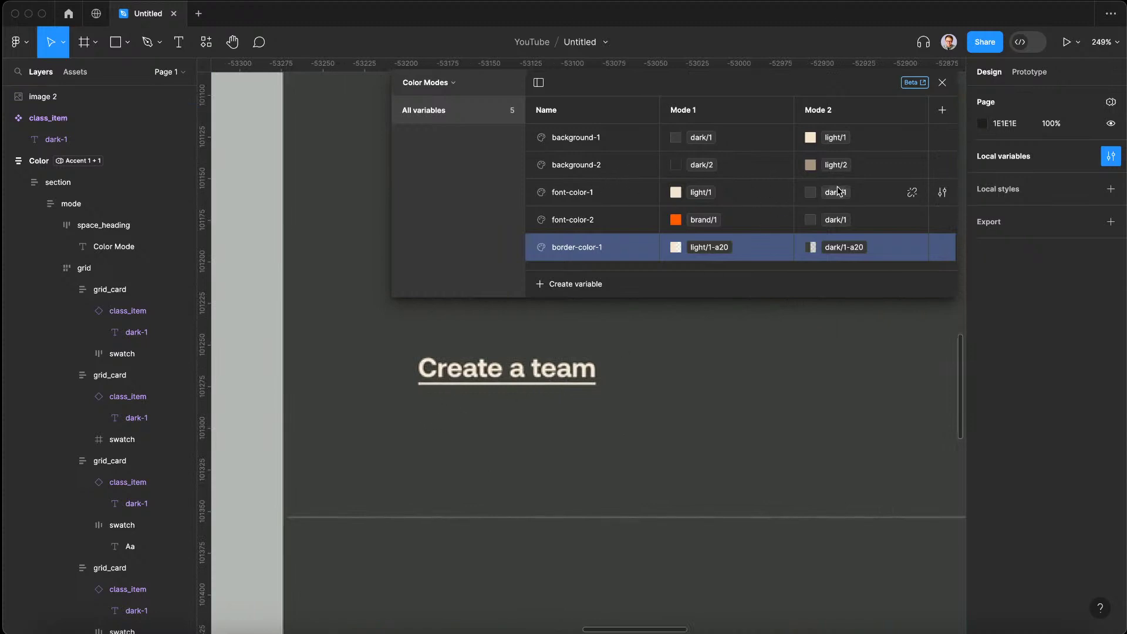
Create a color variable named border-color-2 in the Color Modes collection
{"action": "left_click", "coordinate": [567, 284]}
{"action": "left_click", "coordinate": [587, 310]}
{"action": "type", "text": "border-color-"}
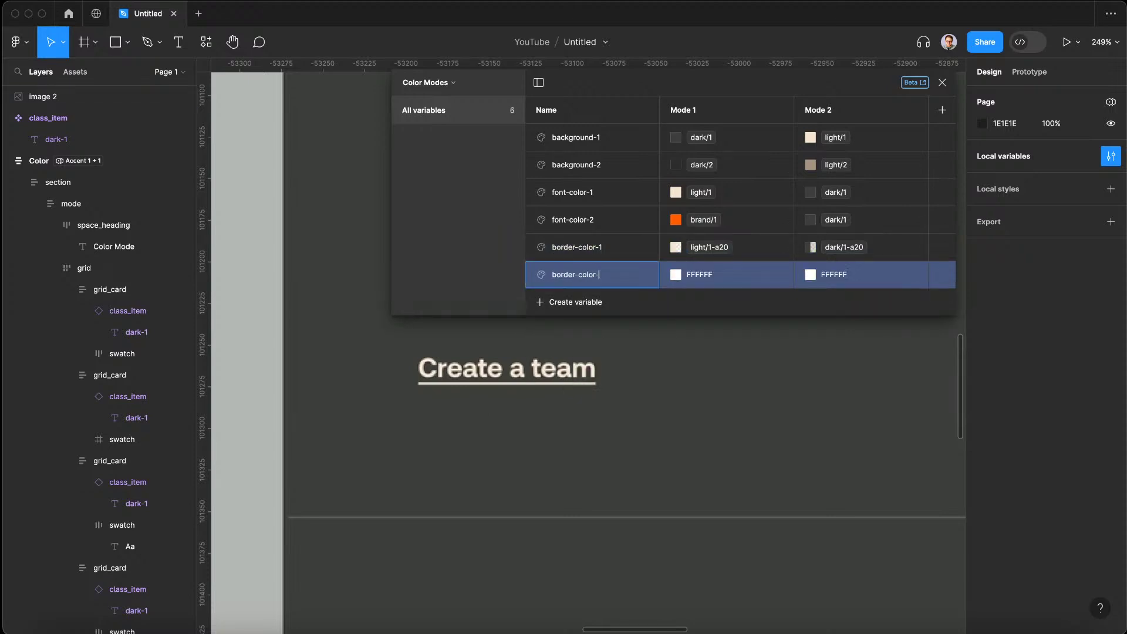
{"action": "key", "text": "Return"}
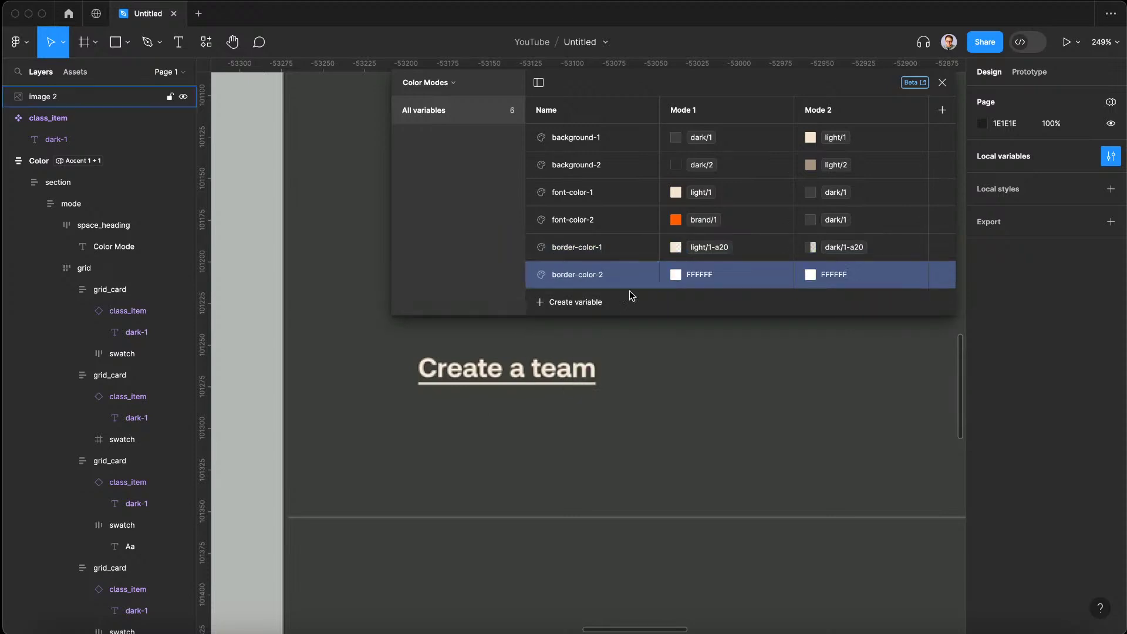
Link border-color-2's Mode 1 value to the font-color-2 variable from Color Modes
{"action": "left_click", "coordinate": [675, 274]}
{"action": "left_click", "coordinate": [734, 282]}
{"action": "scroll", "coordinate": [738, 419], "scroll_direction": "down", "scroll_amount": 1}
{"action": "scroll", "coordinate": [739, 419], "scroll_direction": "down", "scroll_amount": 5}
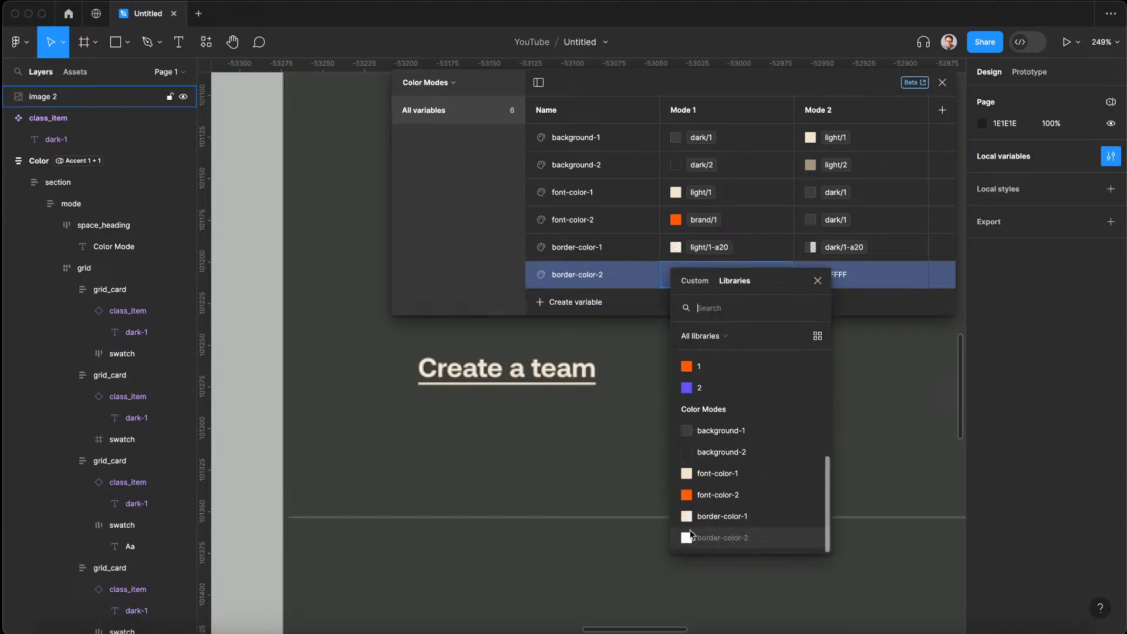
{"action": "left_click", "coordinate": [701, 497]}
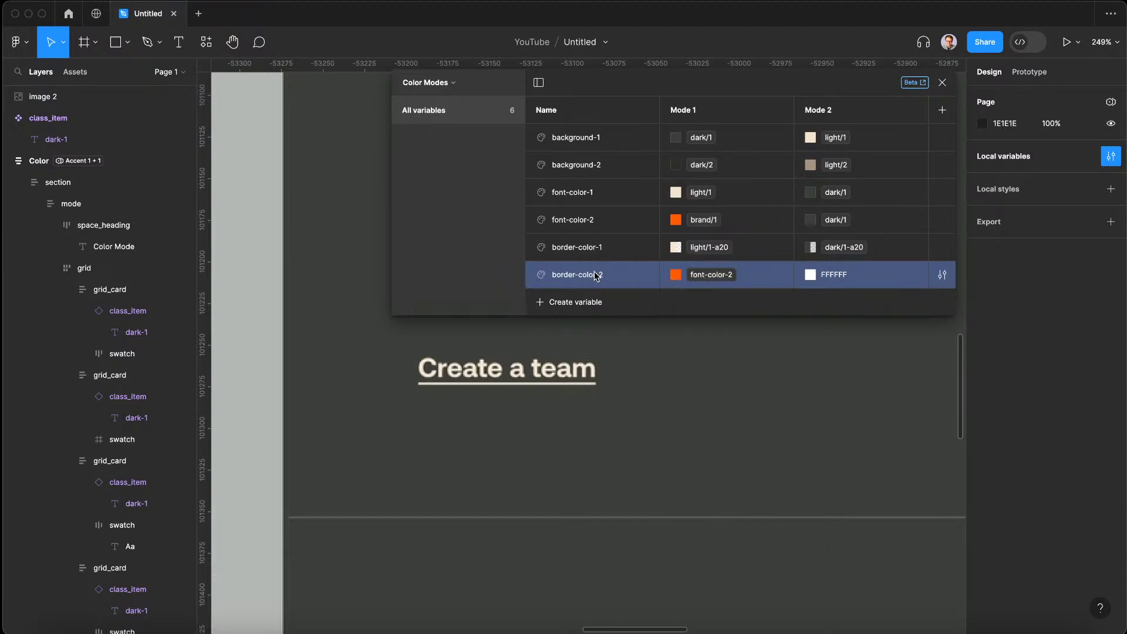
Link border-color-2's Mode 1 value to the font-color-1 variable and its Mode 2 value to the dark/1 swatch
{"action": "left_click", "coordinate": [676, 274]}
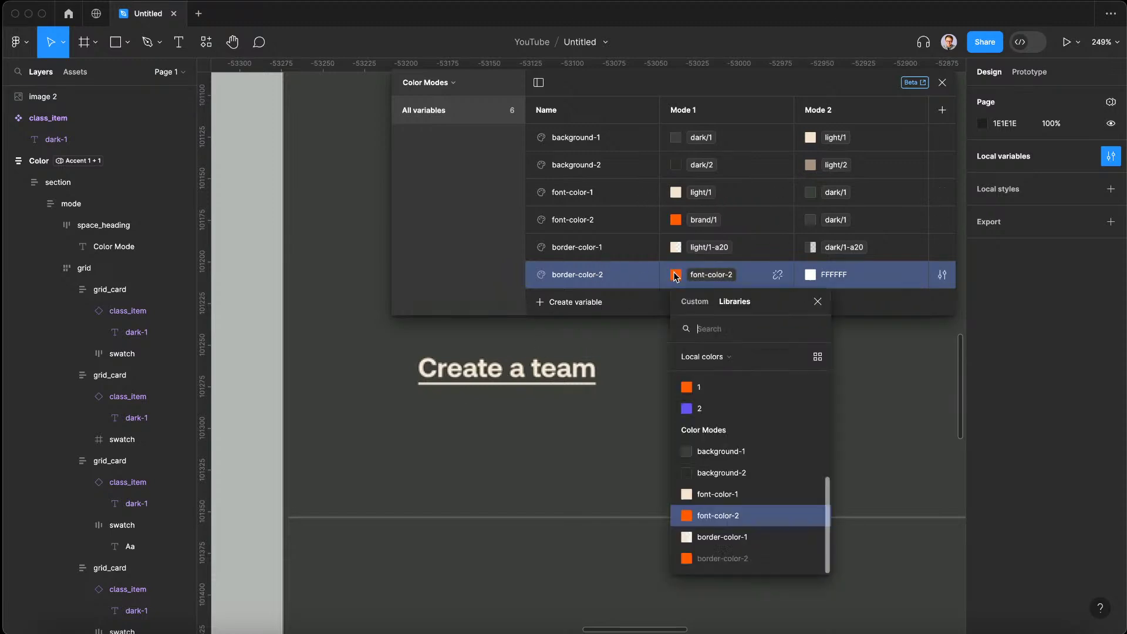
{"action": "left_click", "coordinate": [717, 494]}
{"action": "left_click", "coordinate": [816, 275]}
{"action": "left_click", "coordinate": [868, 280]}
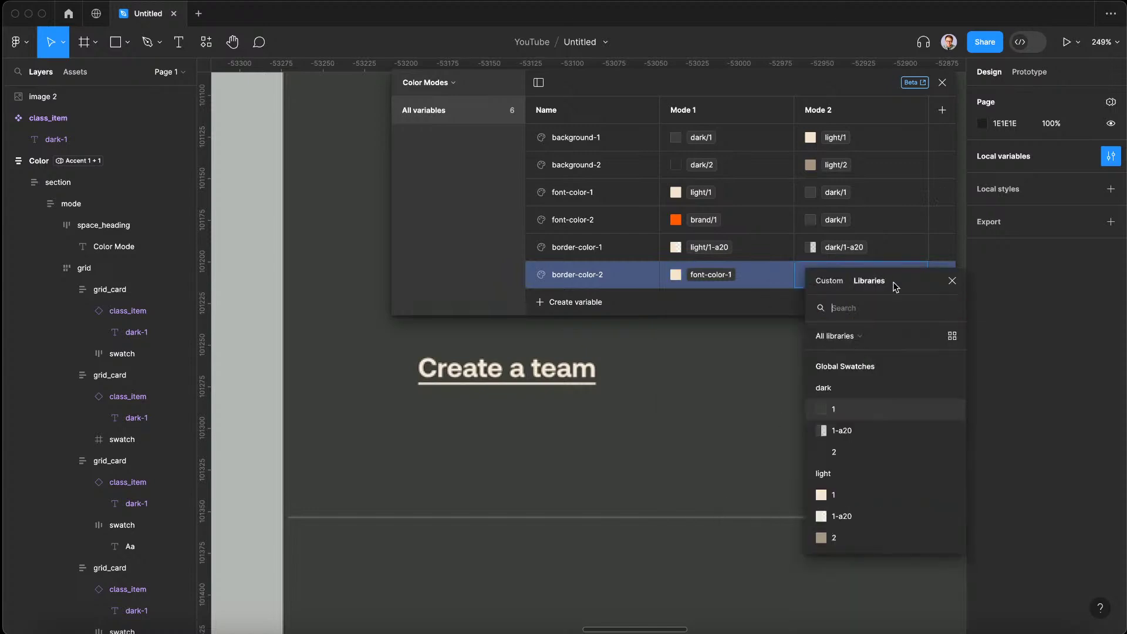
{"action": "left_click", "coordinate": [867, 410]}
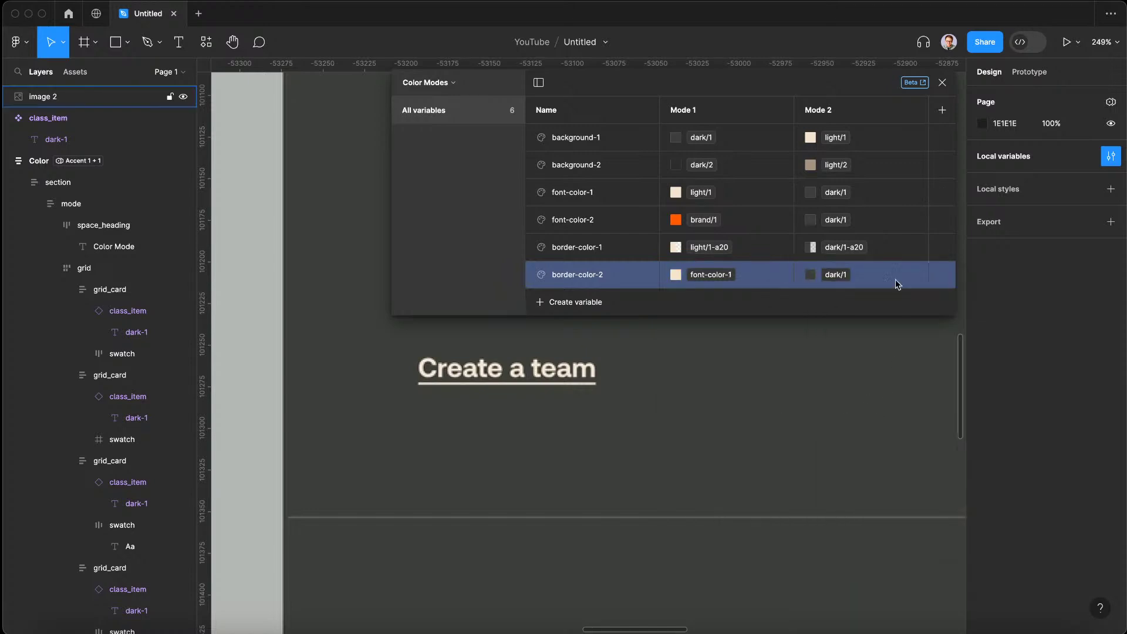
Create a color variable named text-stroke-color-1 in the Color Modes collection
{"action": "scroll", "coordinate": [670, 428], "scroll_direction": "down", "scroll_amount": 3}
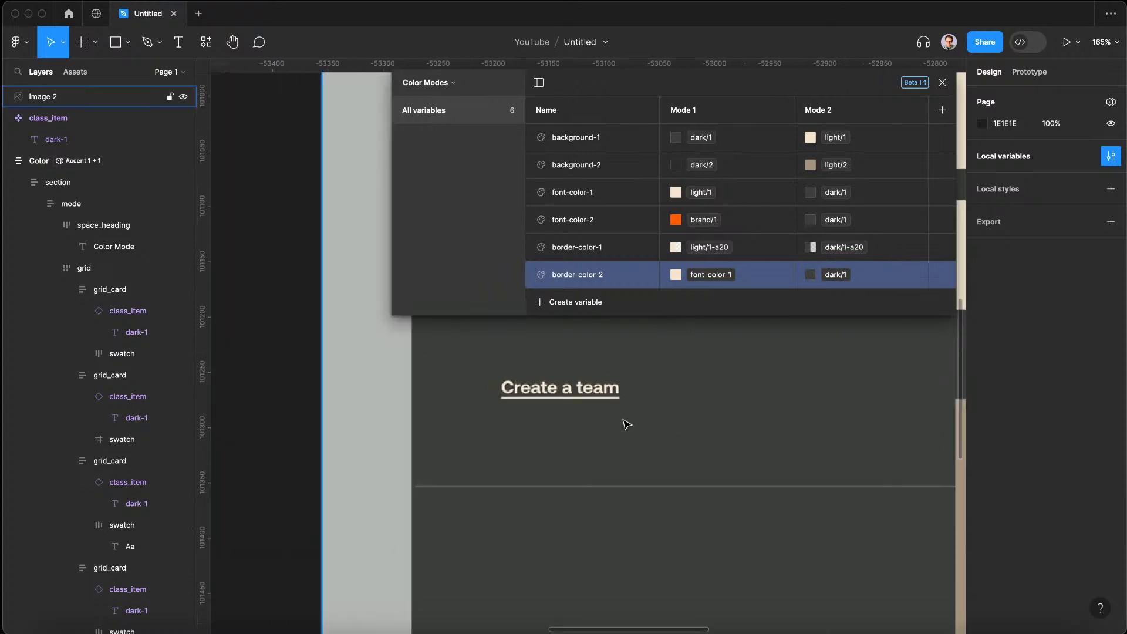
{"action": "scroll", "coordinate": [625, 422], "scroll_direction": "down", "scroll_amount": 3}
{"action": "left_click", "coordinate": [573, 303]}
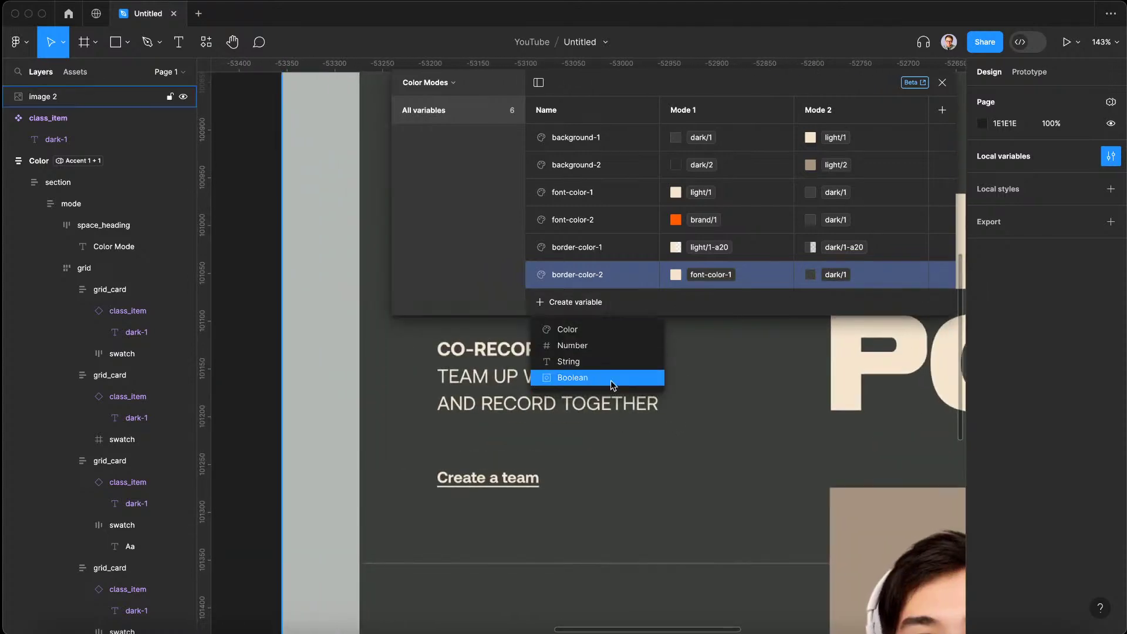
{"action": "left_click", "coordinate": [583, 330]}
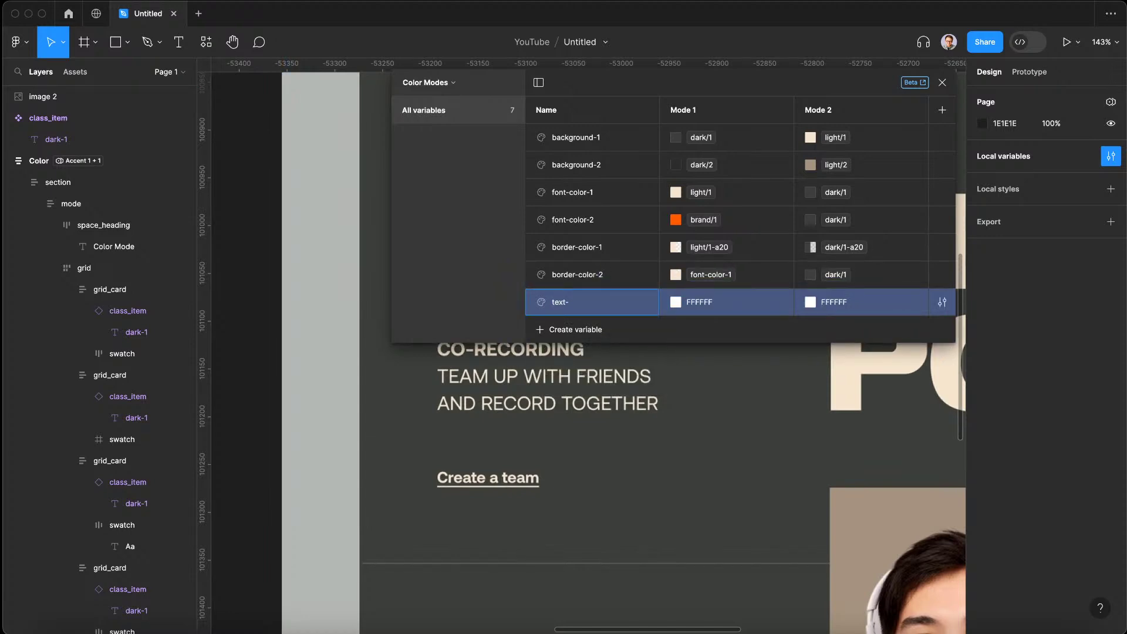
{"action": "type", "text": "text-stroke-color-1"}
Link text-stroke-color-1's Mode 1 value to the font-color-2 variable and its Mode 2 value to the dark/1 swatch
{"action": "left_click", "coordinate": [676, 302]}
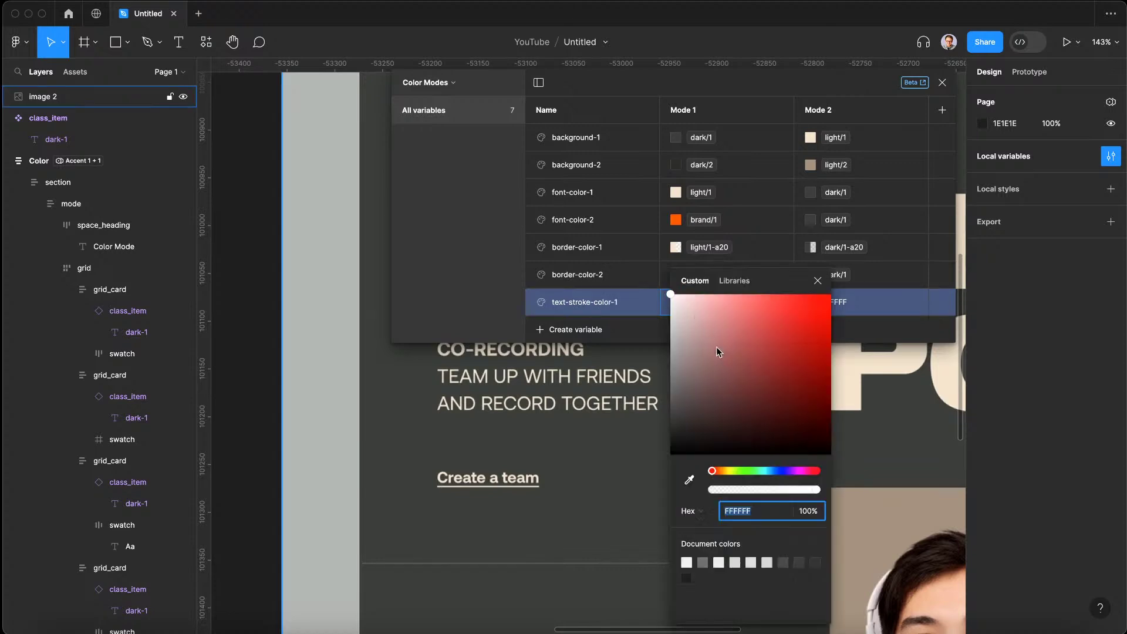
{"action": "left_click", "coordinate": [734, 281]}
{"action": "scroll", "coordinate": [757, 470], "scroll_direction": "down", "scroll_amount": 3}
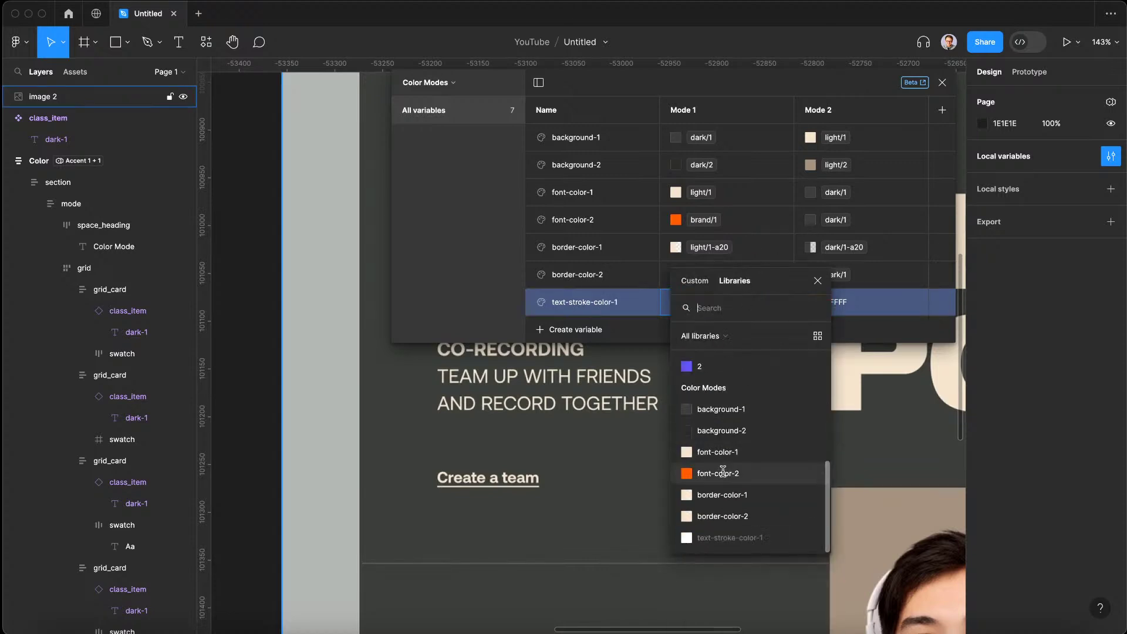
{"action": "left_click", "coordinate": [757, 487]}
{"action": "left_click", "coordinate": [809, 302]}
{"action": "left_click", "coordinate": [884, 283]}
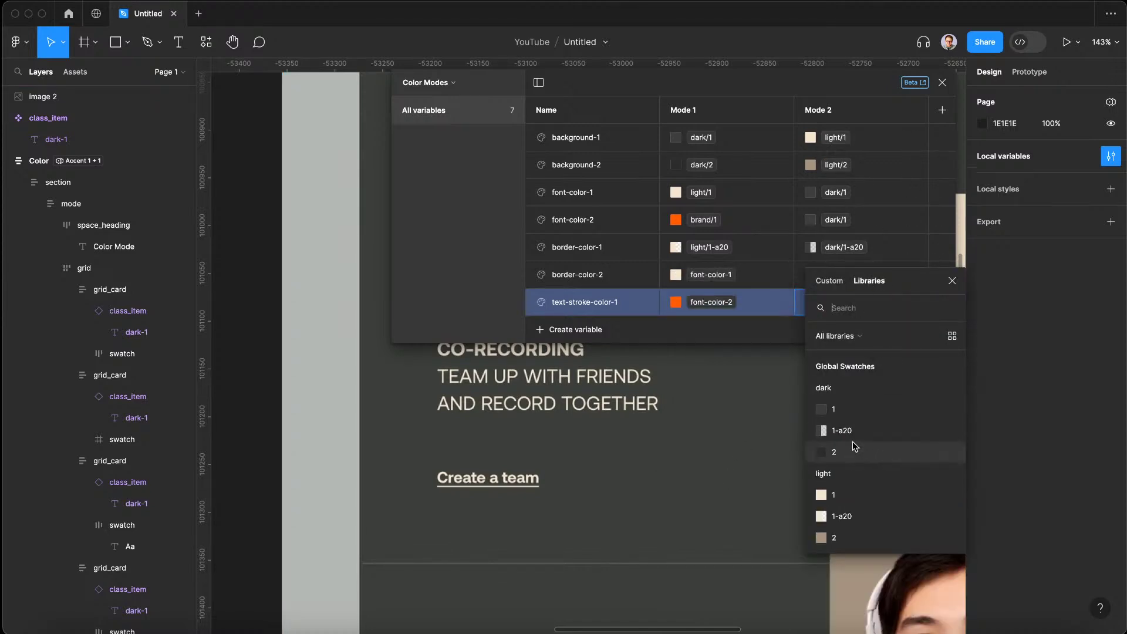
{"action": "left_click", "coordinate": [848, 410]}
Close the local variables window to return to the Color Mode board
{"action": "scroll", "coordinate": [644, 359], "scroll_direction": "down", "scroll_amount": 10}
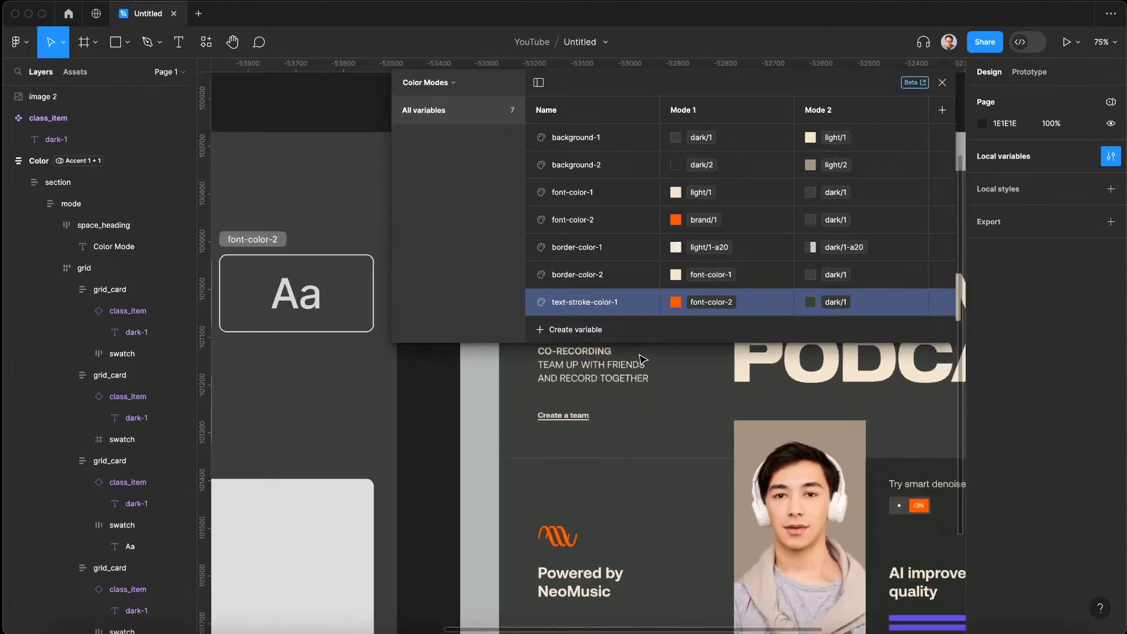
{"action": "scroll", "coordinate": [644, 359], "scroll_direction": "up", "scroll_amount": 1}
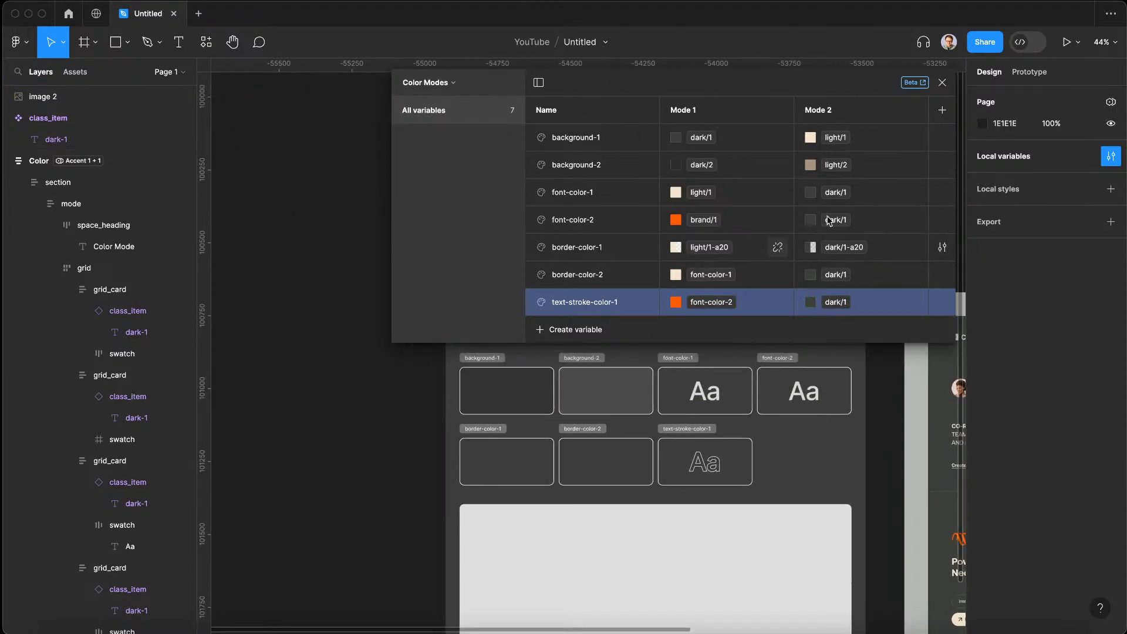
{"action": "left_click", "coordinate": [942, 83]}
{"action": "scroll", "coordinate": [510, 349], "scroll_direction": "up", "scroll_amount": 3}
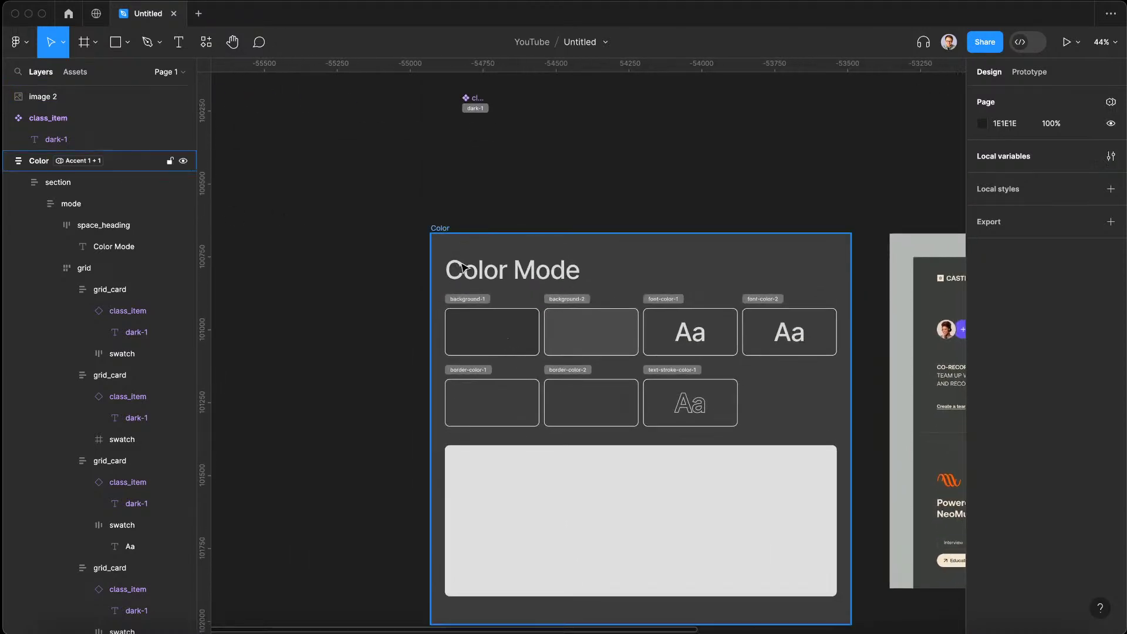
Apply the background-1 color mode variable to the fill of the Color board's section frame
{"action": "left_click", "coordinate": [449, 251]}
{"action": "left_click", "coordinate": [81, 192]}
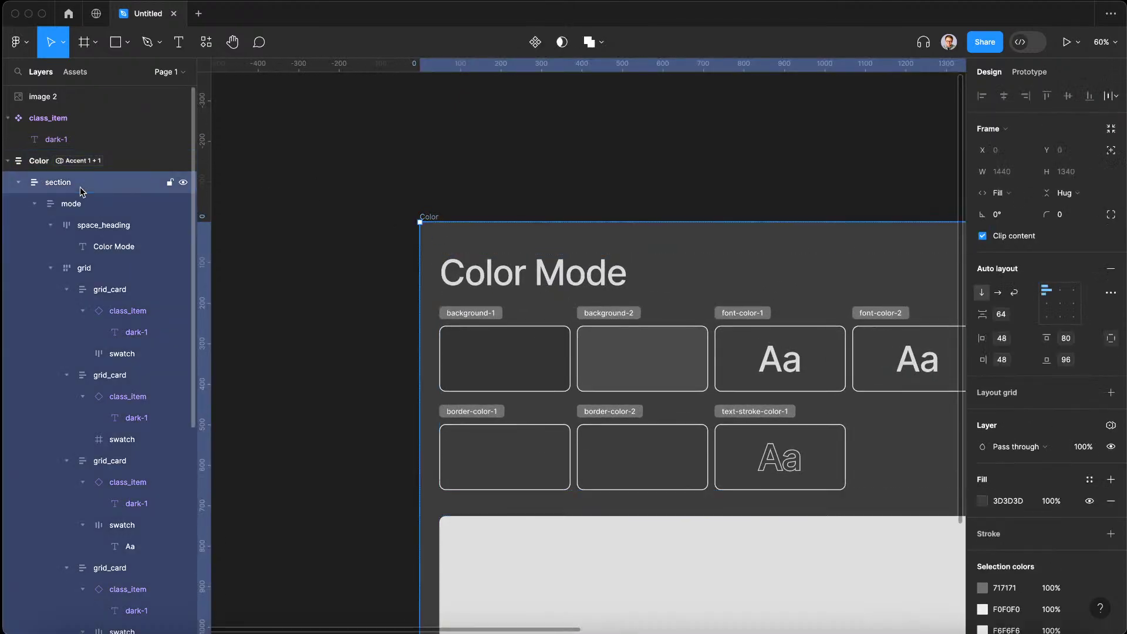
{"action": "scroll", "coordinate": [996, 403], "scroll_direction": "down", "scroll_amount": 1}
{"action": "left_click", "coordinate": [983, 388]}
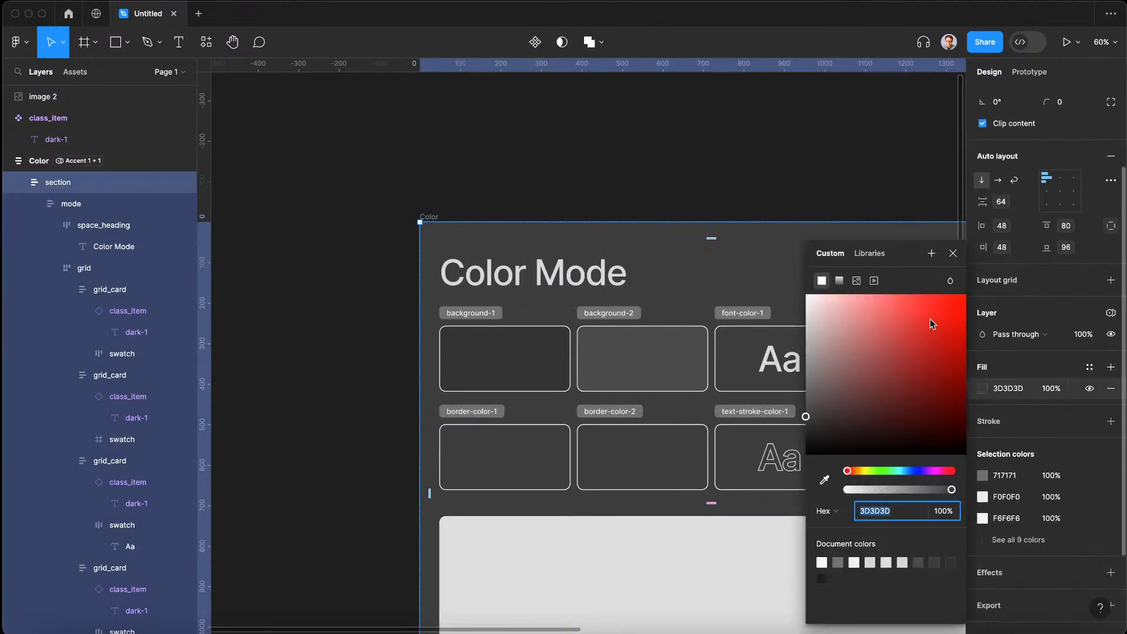
{"action": "left_click", "coordinate": [882, 253]}
{"action": "scroll", "coordinate": [872, 409], "scroll_direction": "down", "scroll_amount": 6}
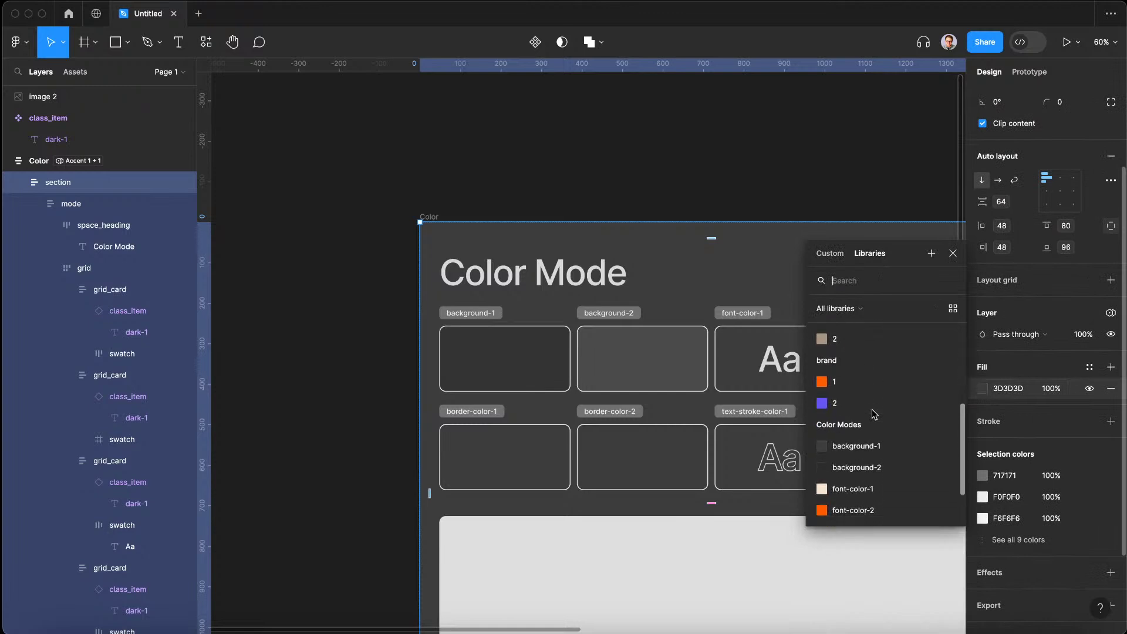
{"action": "left_click", "coordinate": [882, 394]}
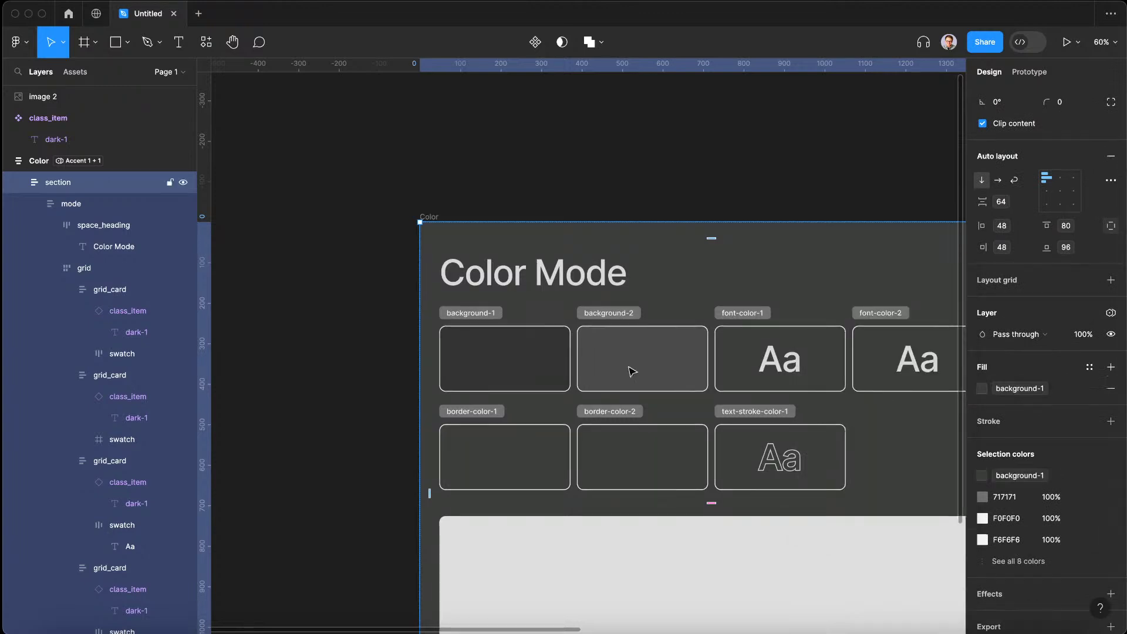
Apply the background-1 variable to the fill of the swatch under the background-1 label
{"action": "left_click", "coordinate": [456, 343]}
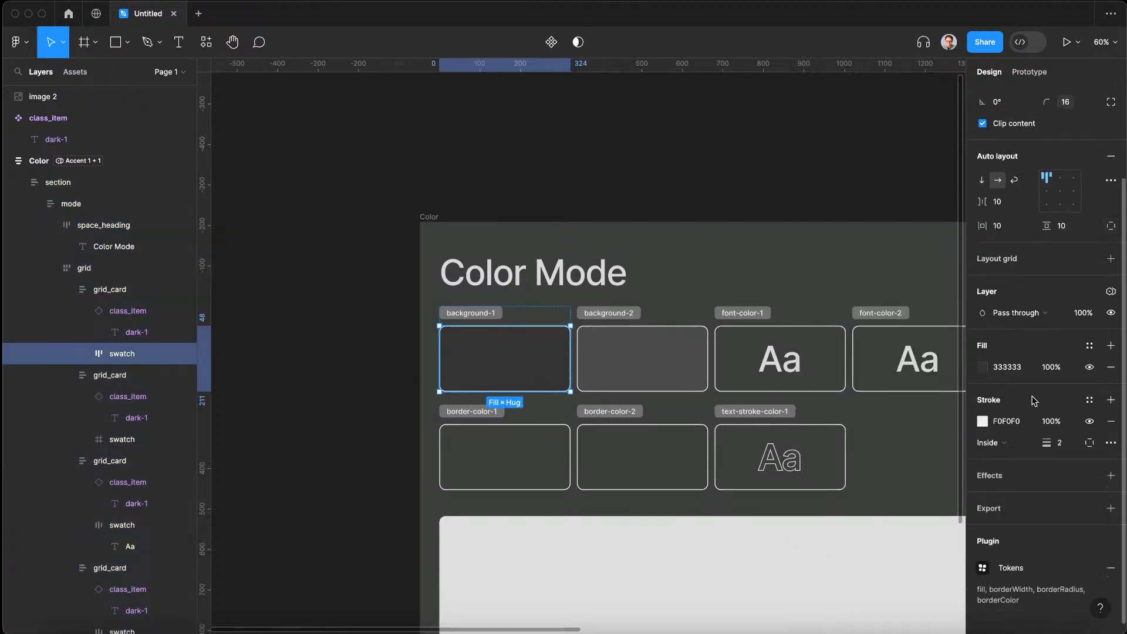
{"action": "left_click", "coordinate": [981, 367]}
{"action": "left_click", "coordinate": [873, 263]}
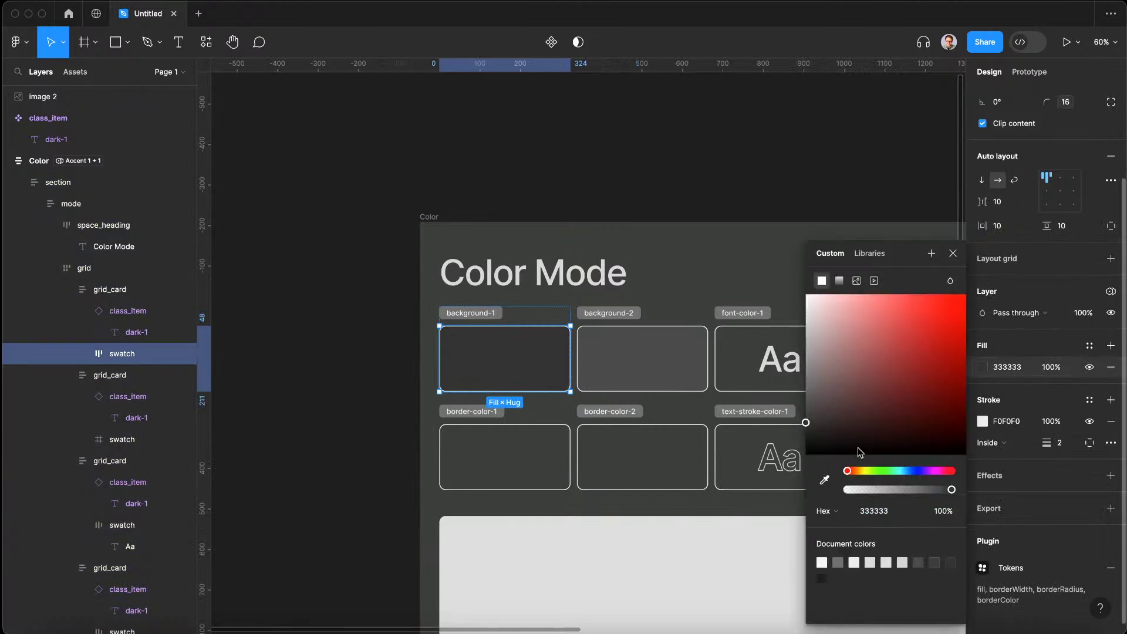
{"action": "left_click", "coordinate": [870, 253]}
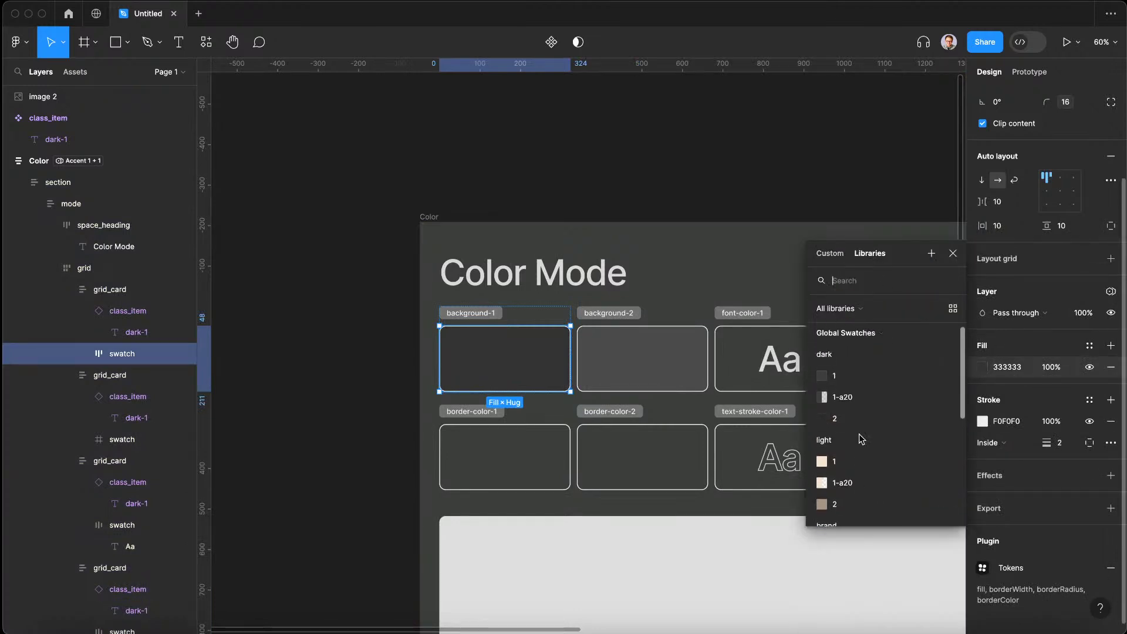
{"action": "scroll", "coordinate": [847, 381], "scroll_direction": "down", "scroll_amount": 5}
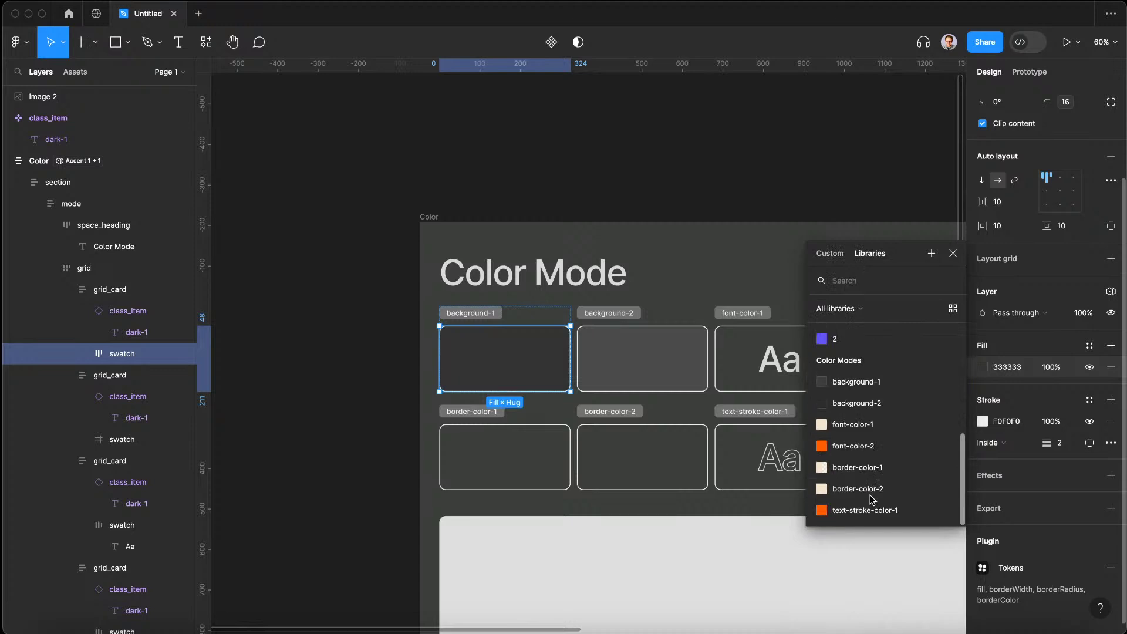
{"action": "left_click", "coordinate": [851, 380]}
Apply the background-2 variable to the fill of the swatch under the background-2 label
{"action": "scroll", "coordinate": [554, 375], "scroll_direction": "right", "scroll_amount": 5}
{"action": "left_click", "coordinate": [485, 342]}
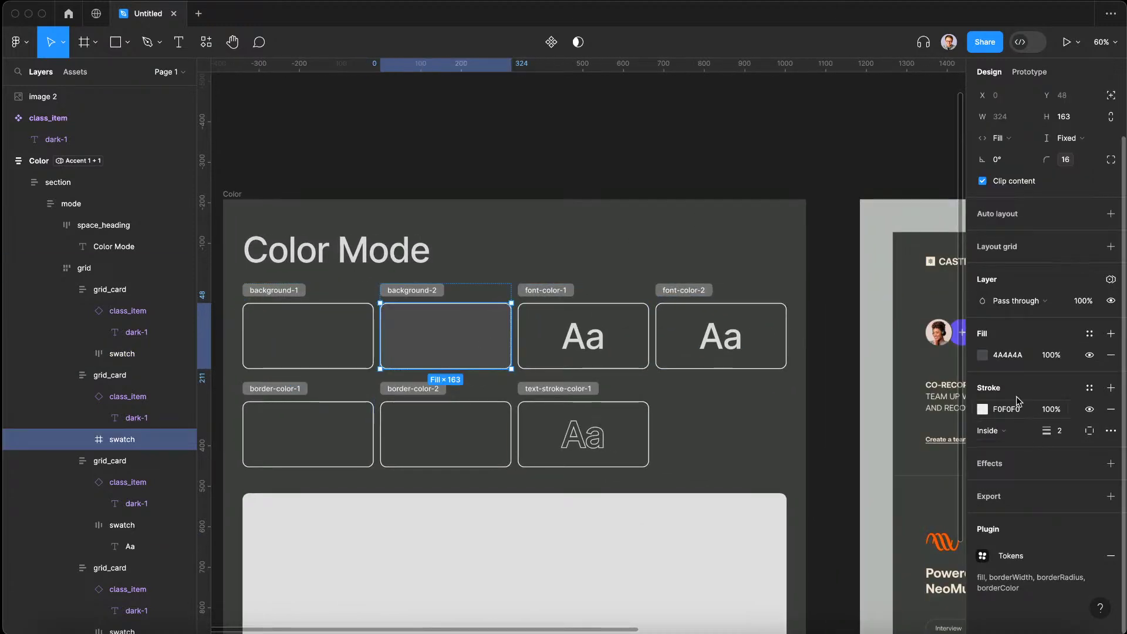
{"action": "left_click", "coordinate": [981, 355]}
{"action": "left_click", "coordinate": [869, 253]}
{"action": "scroll", "coordinate": [857, 388], "scroll_direction": "down", "scroll_amount": 5}
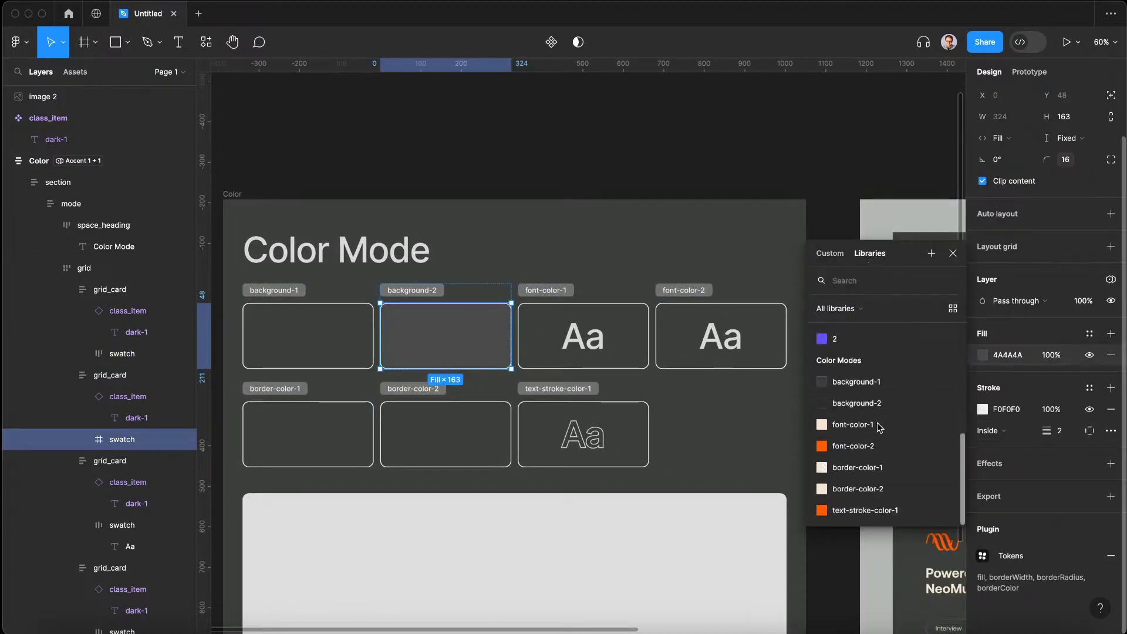
{"action": "left_click", "coordinate": [857, 403]}
Apply the font-color-1 variable to the fill of the Aa sample text in the font-color-1 card
{"action": "scroll", "coordinate": [646, 353], "scroll_direction": "right", "scroll_amount": 2}
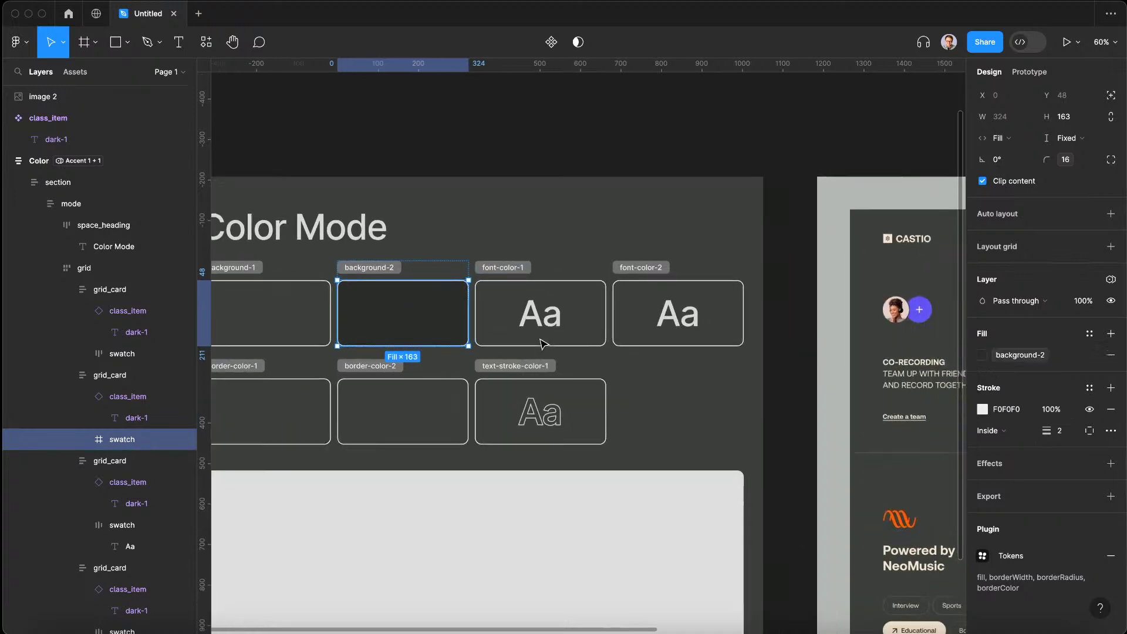
{"action": "left_click", "coordinate": [538, 318]}
{"action": "left_click", "coordinate": [981, 410]}
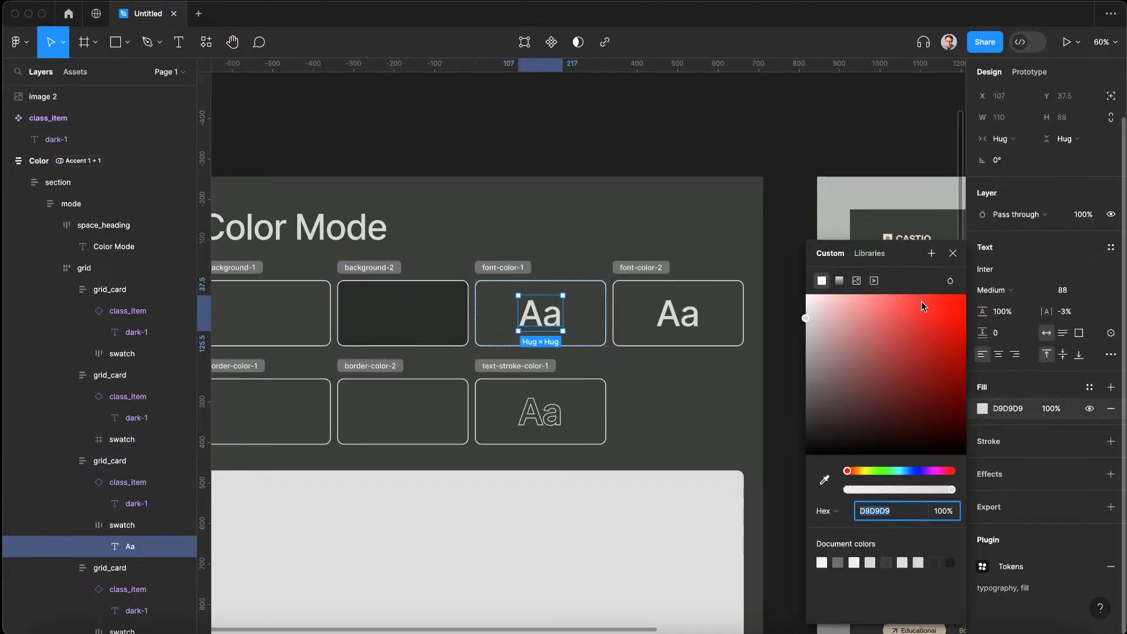
{"action": "left_click", "coordinate": [869, 253]}
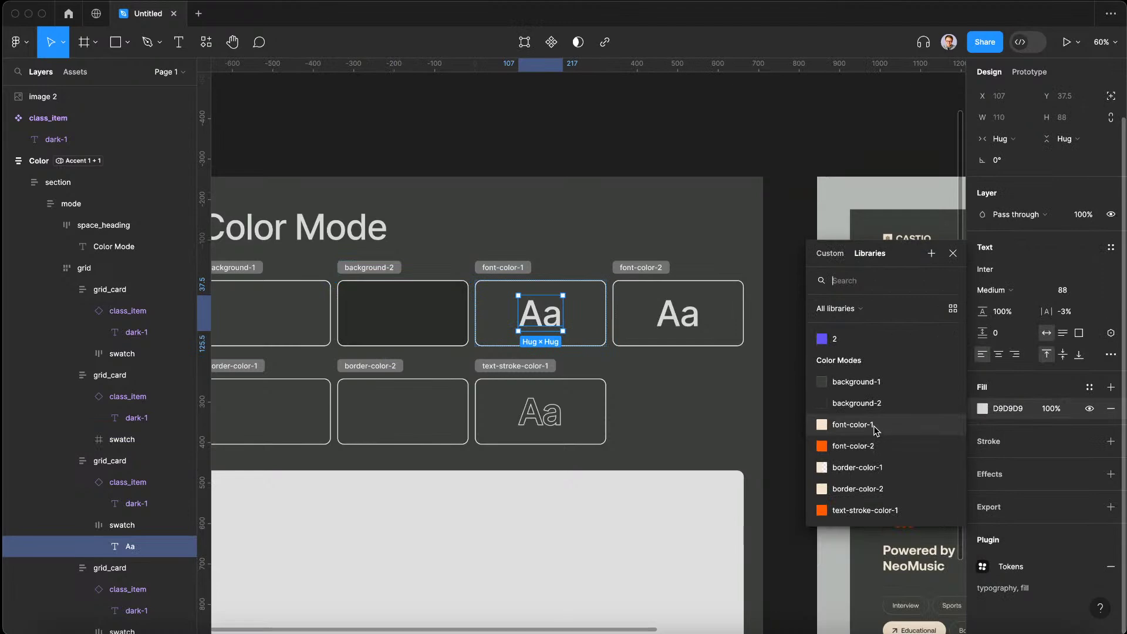
{"action": "left_click", "coordinate": [872, 428]}
Apply the font-color-2 variable to the fill of the Aa sample text in the font-color-2 card
{"action": "left_click", "coordinate": [657, 320]}
{"action": "left_click", "coordinate": [982, 409]}
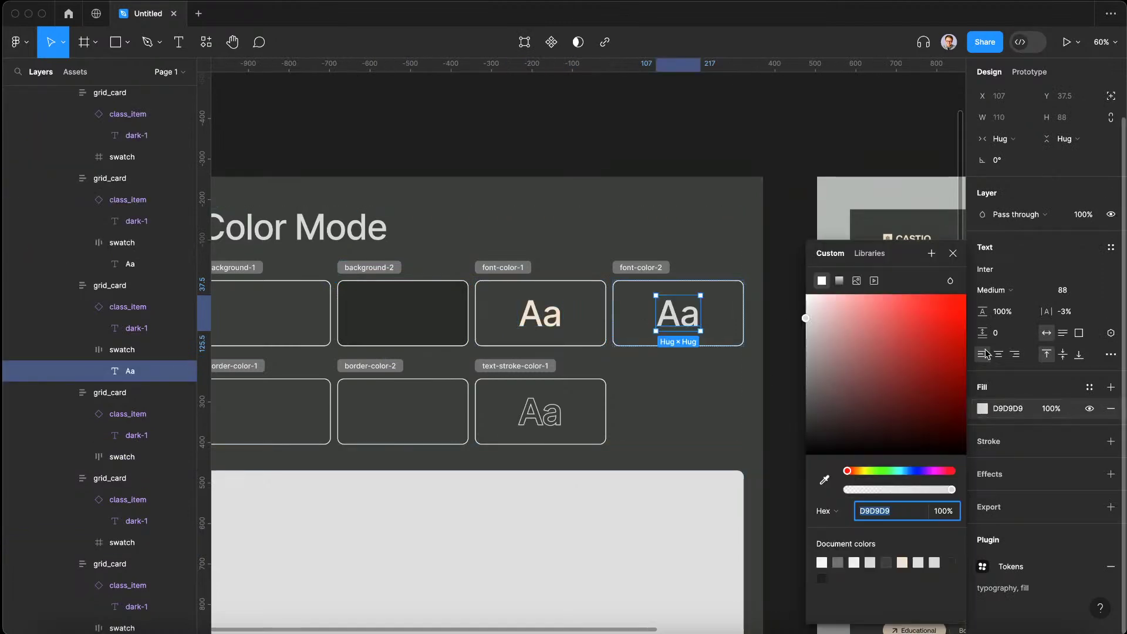
{"action": "left_click", "coordinate": [869, 253]}
{"action": "scroll", "coordinate": [880, 403], "scroll_direction": "down", "scroll_amount": 5}
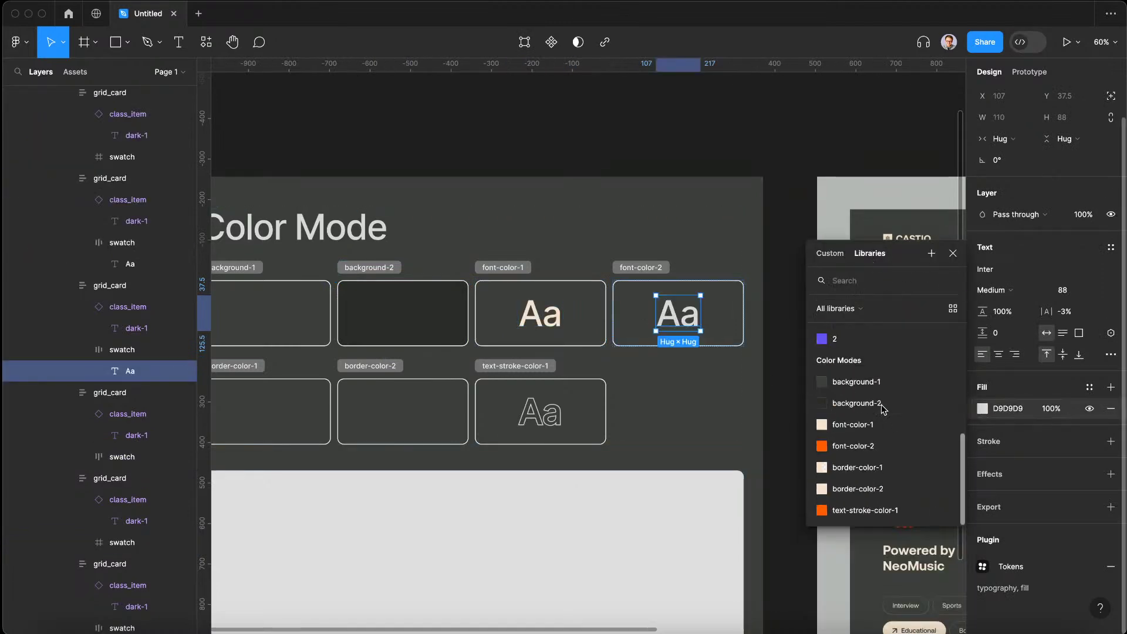
{"action": "left_click", "coordinate": [861, 449]}
Apply the text-stroke-color-1 variable to the stroke of the outlined Aa text in the text-stroke-color-1 card
{"action": "scroll", "coordinate": [402, 372], "scroll_direction": "left", "scroll_amount": 4}
{"action": "scroll", "coordinate": [402, 372], "scroll_direction": "down", "scroll_amount": 1}
{"action": "left_click", "coordinate": [707, 369]}
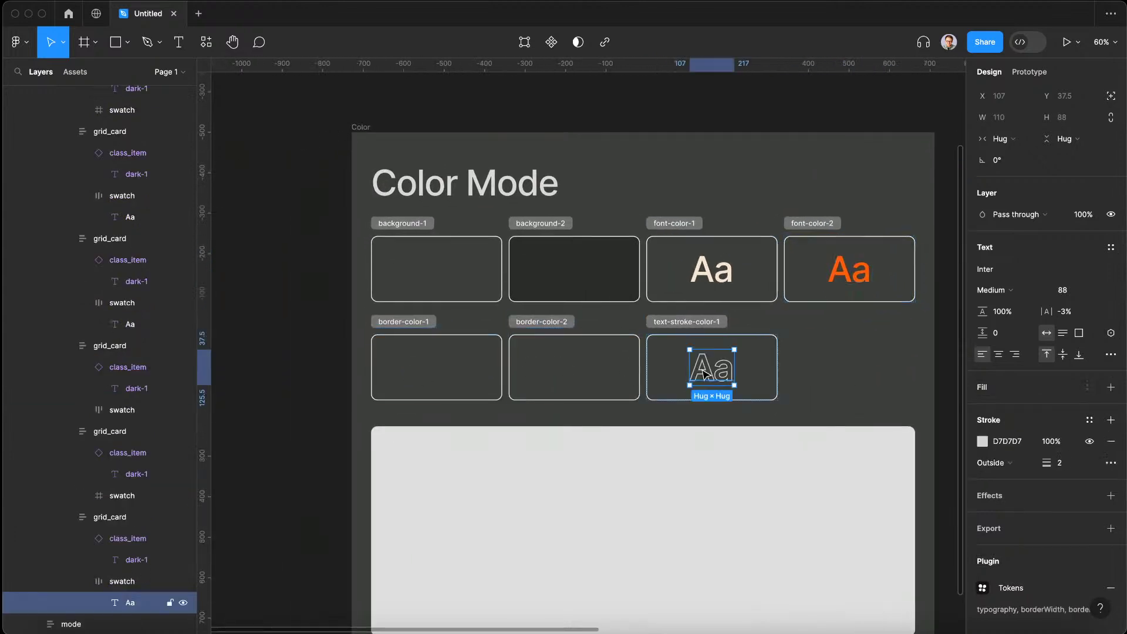
{"action": "scroll", "coordinate": [1031, 514], "scroll_direction": "down", "scroll_amount": 1}
{"action": "left_click", "coordinate": [988, 422]}
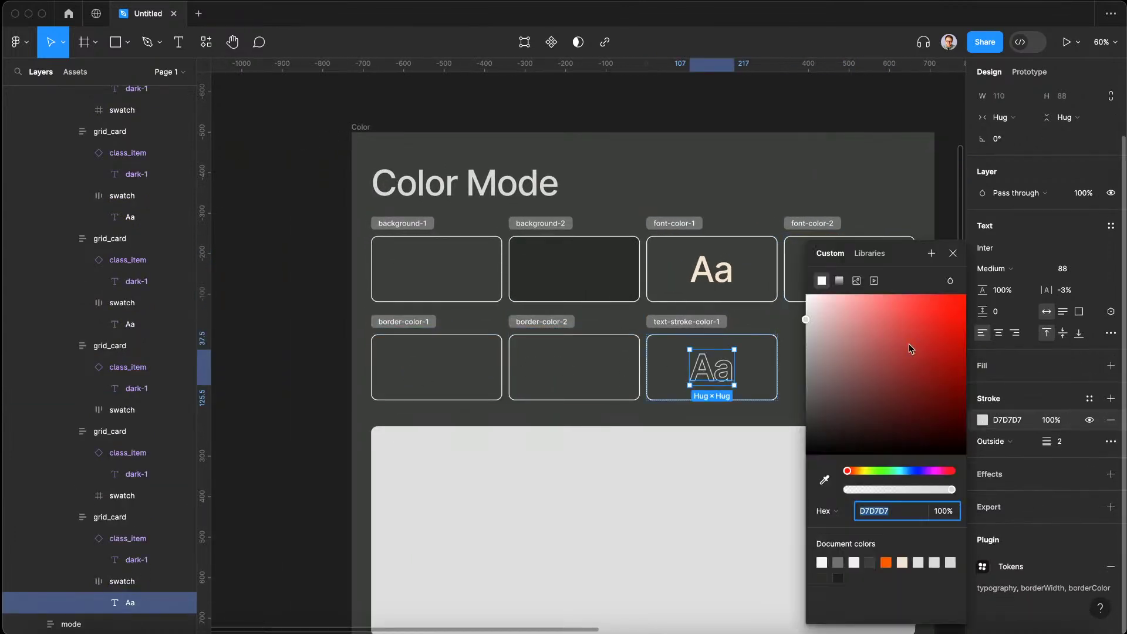
{"action": "left_click", "coordinate": [868, 268]}
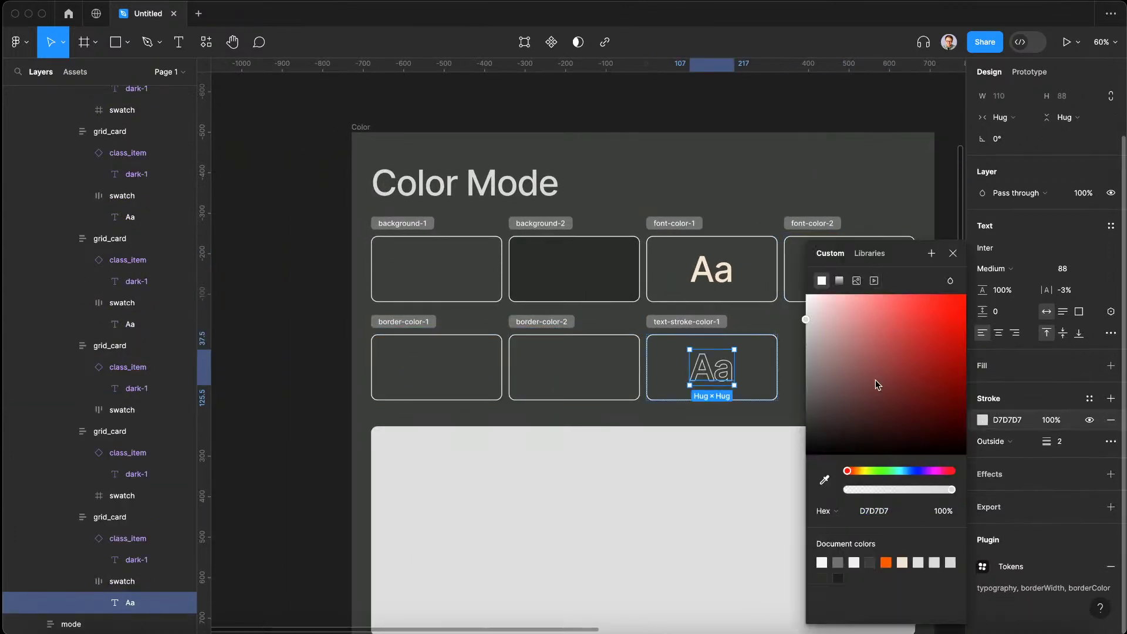
{"action": "left_click", "coordinate": [869, 253]}
{"action": "scroll", "coordinate": [862, 470], "scroll_direction": "down", "scroll_amount": 3}
{"action": "left_click", "coordinate": [857, 511]}
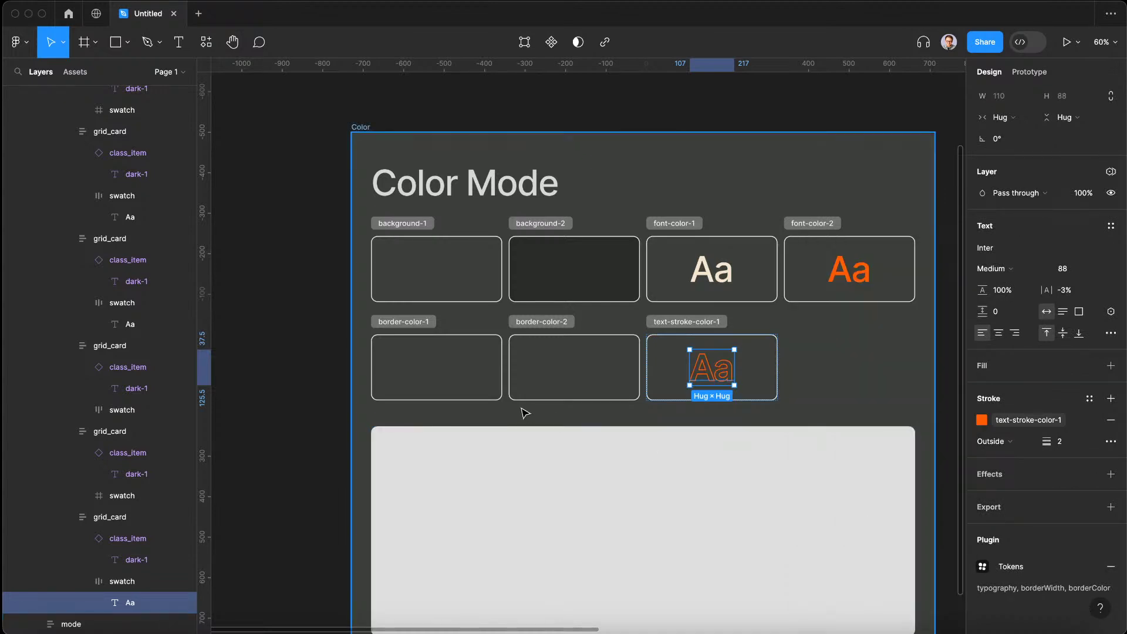
Apply the border-color-2 variable to the stroke of the swatch under the border-color-2 label
{"action": "scroll", "coordinate": [525, 414], "scroll_direction": "right", "scroll_amount": 2}
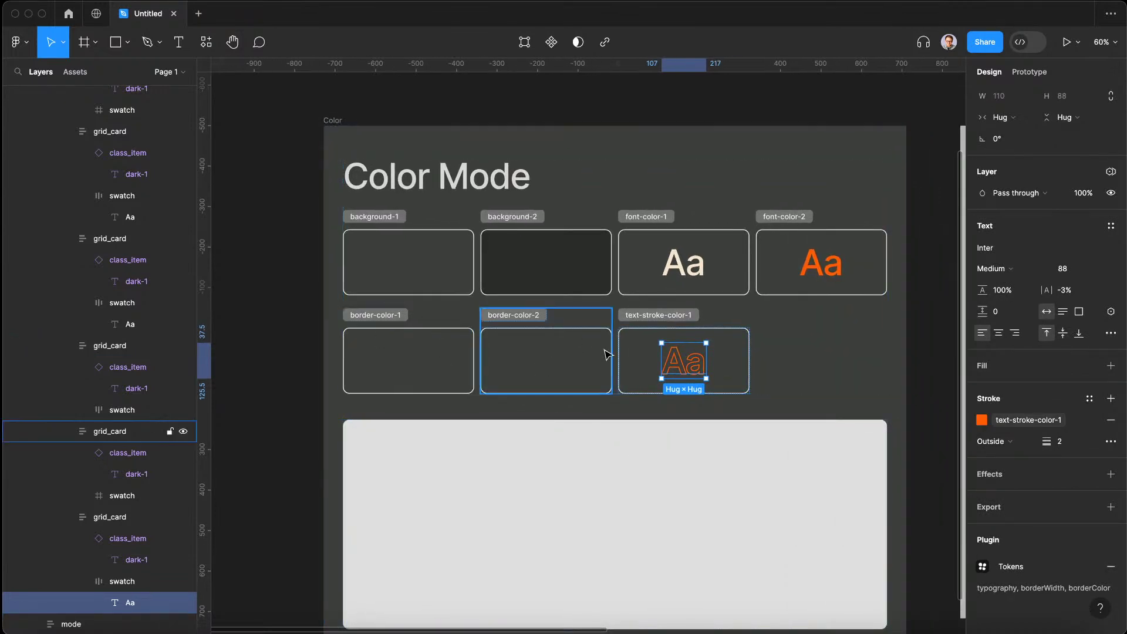
{"action": "left_click", "coordinate": [146, 474]}
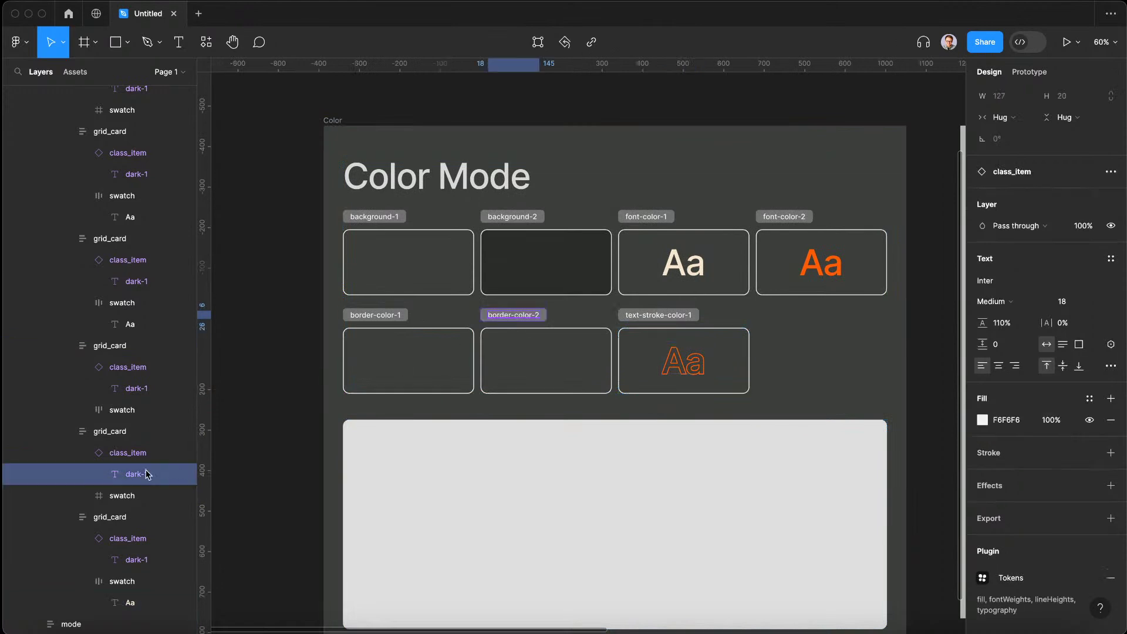
{"action": "left_click", "coordinate": [126, 495]}
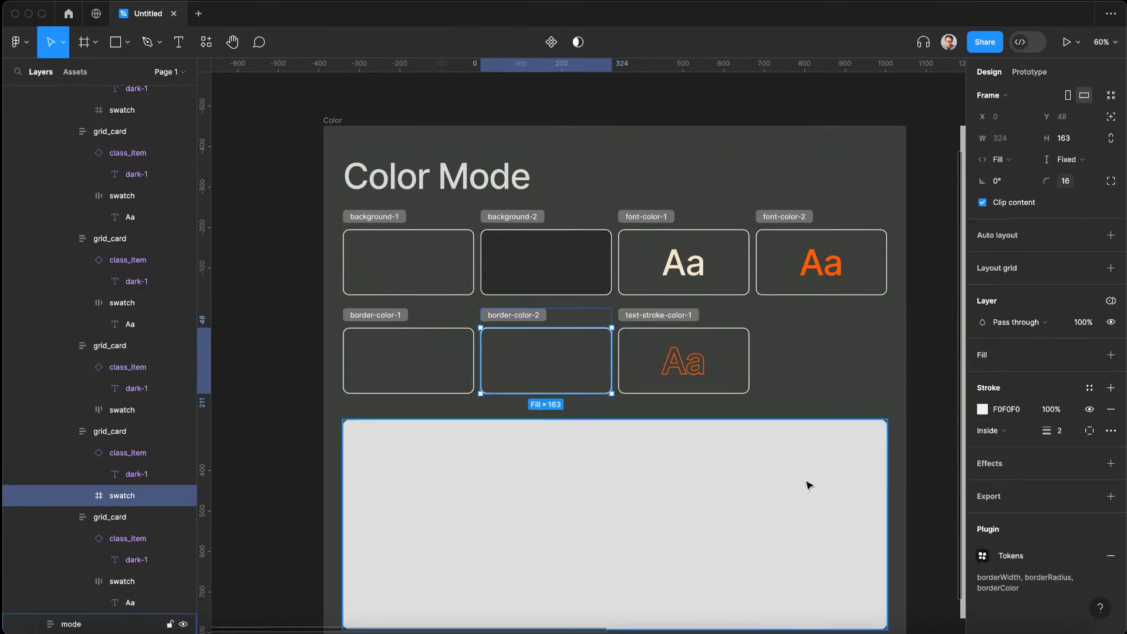
{"action": "left_click", "coordinate": [982, 410]}
{"action": "left_click", "coordinate": [869, 253]}
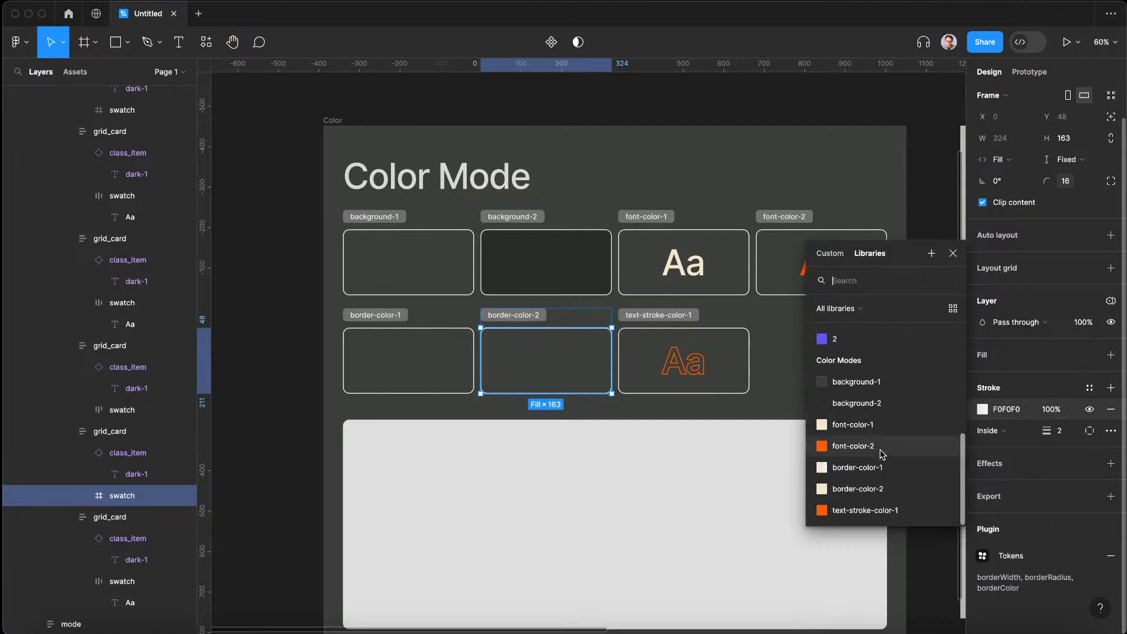
{"action": "left_click", "coordinate": [858, 488]}
Apply the border-color-1 variable to the stroke of the swatch under the border-color-1 label
{"action": "left_click", "coordinate": [398, 318]}
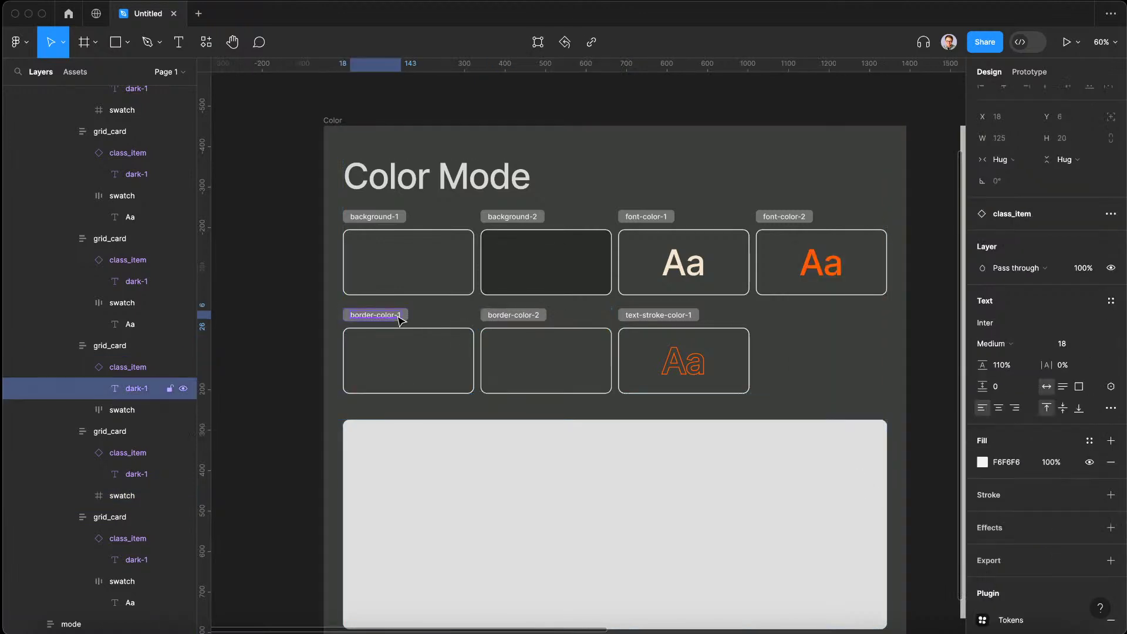
{"action": "left_click", "coordinate": [411, 361]}
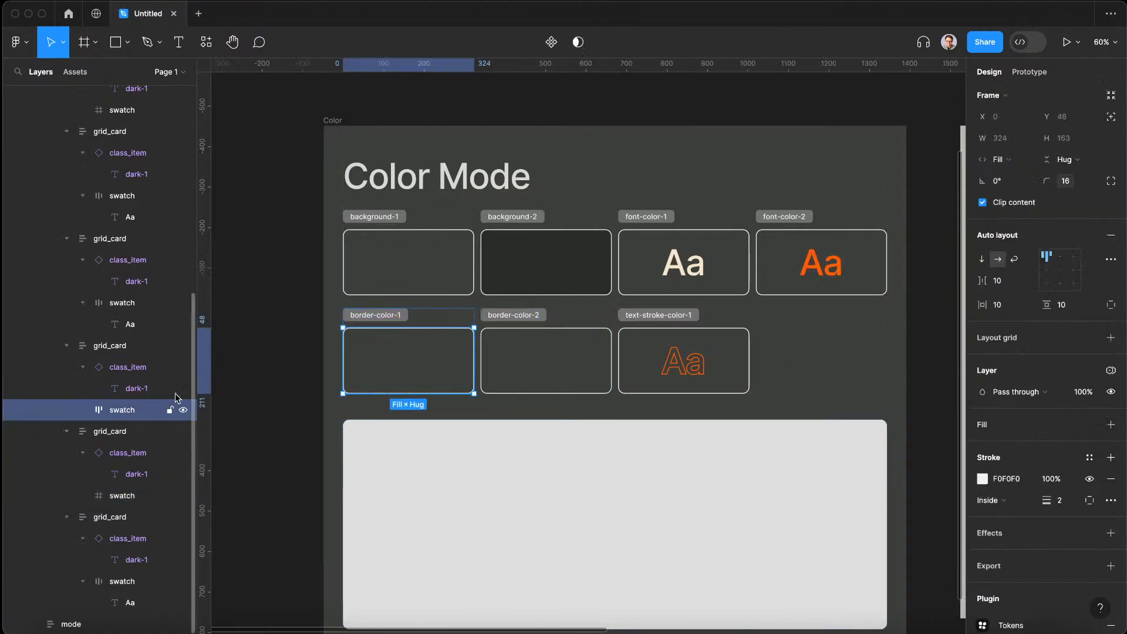
{"action": "left_click", "coordinate": [982, 479]}
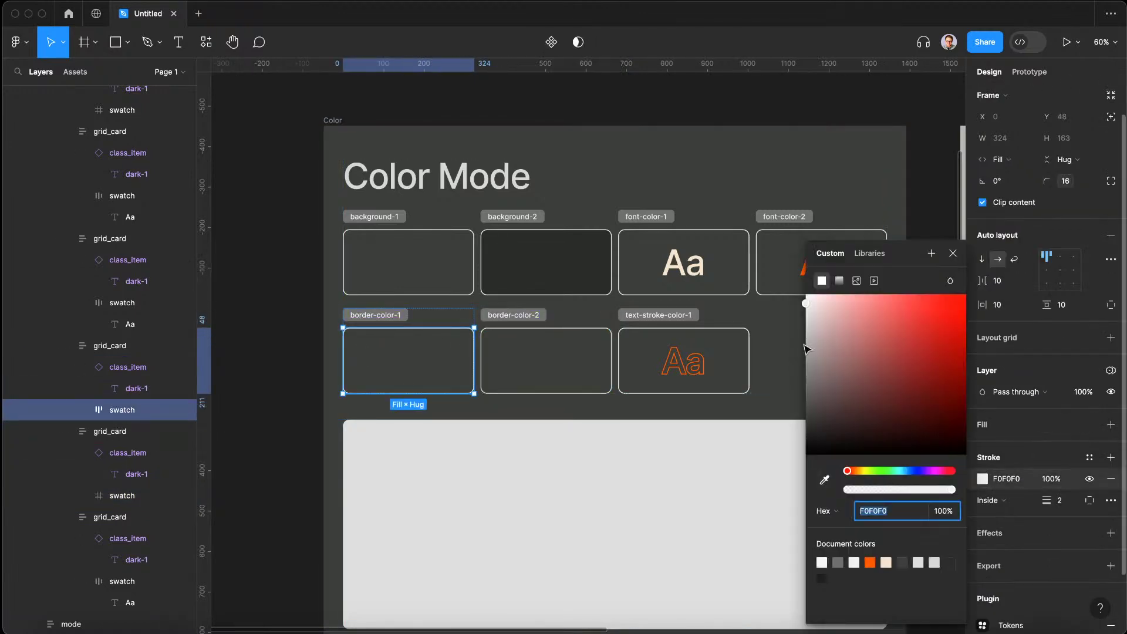
{"action": "left_click", "coordinate": [866, 258]}
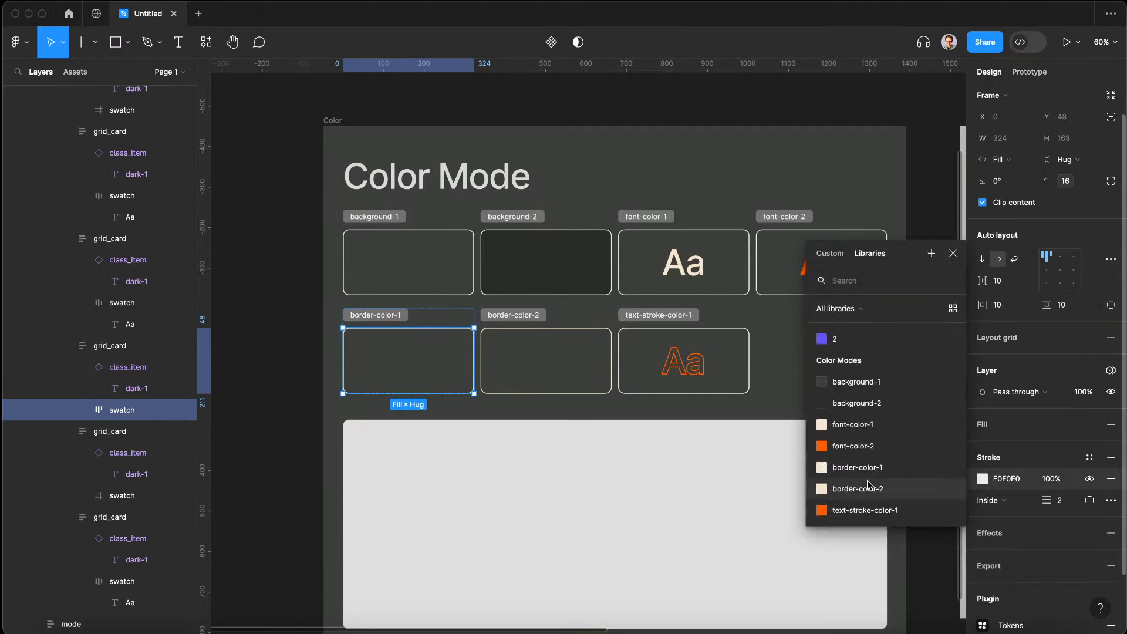
{"action": "left_click", "coordinate": [868, 487]}
Select every swatch frame except the border-color-2 one and replace their mixed strokes with the border-color-1 variable
{"action": "scroll", "coordinate": [586, 411], "scroll_direction": "right", "scroll_amount": 5}
{"action": "left_click", "coordinate": [129, 602]}
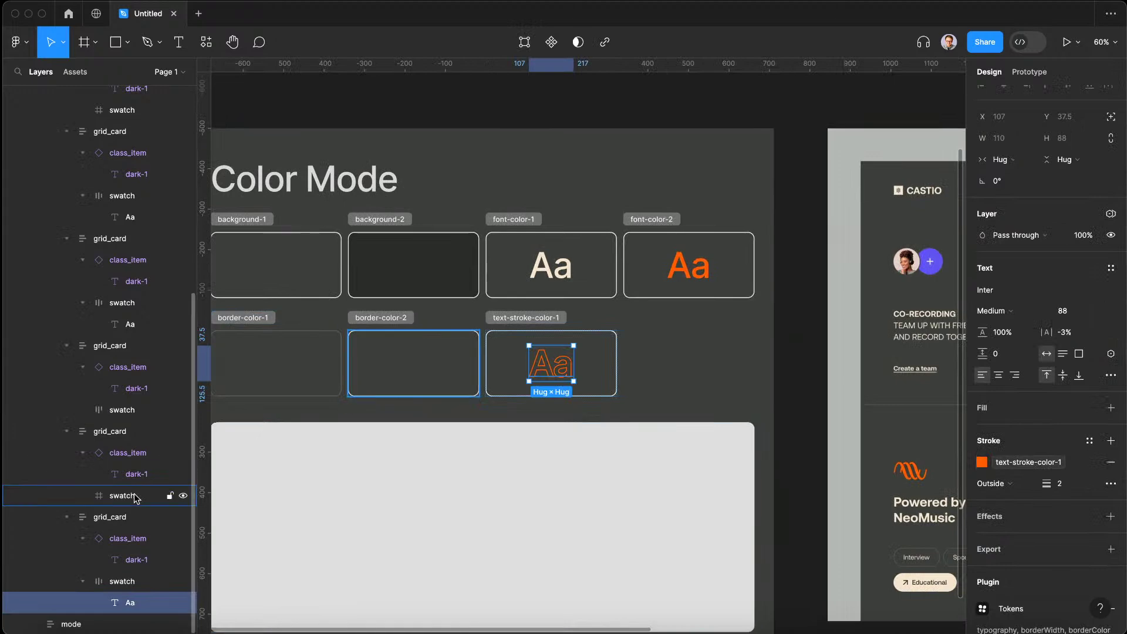
{"action": "left_click", "coordinate": [122, 581]}
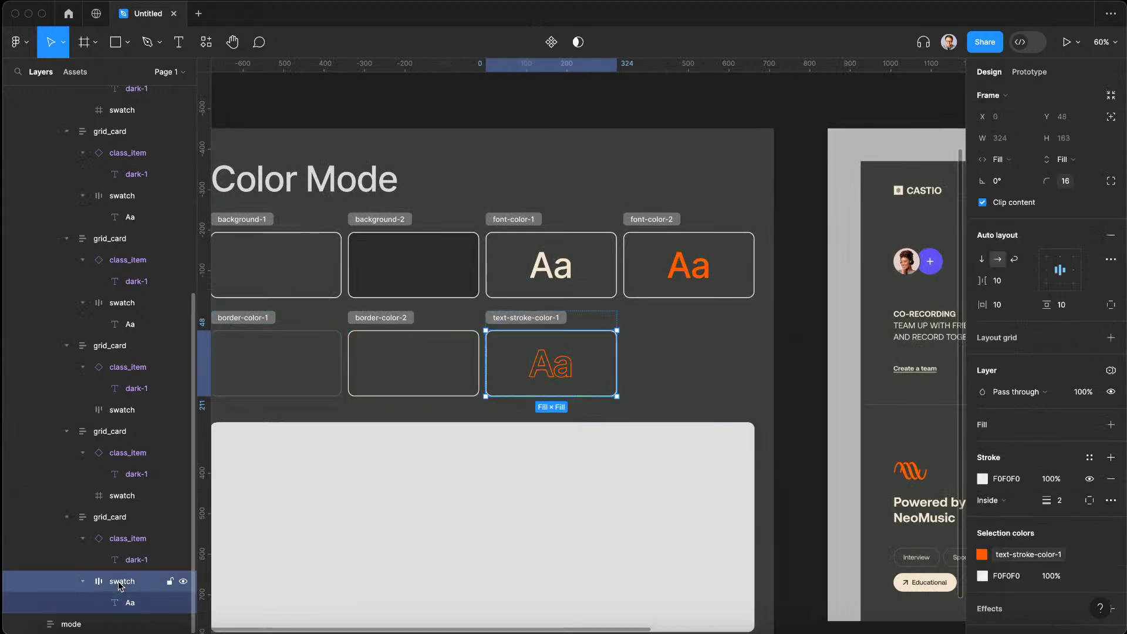
{"action": "left_click", "coordinate": [128, 413], "text": "shift"}
{"action": "left_click", "coordinate": [123, 302], "text": "shift"}
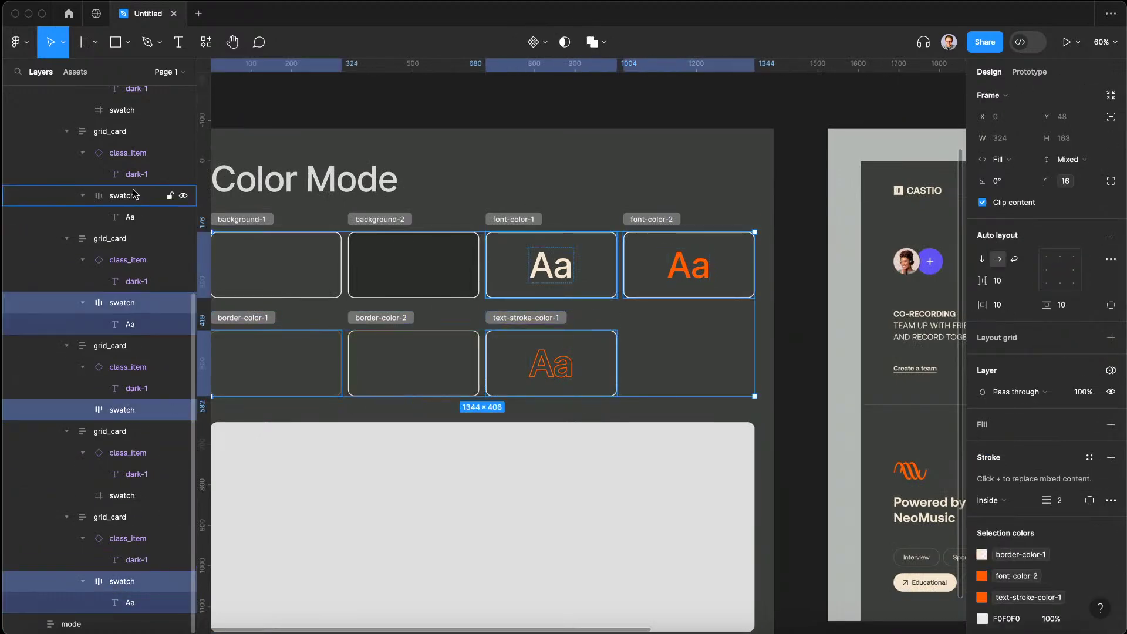
{"action": "left_click", "coordinate": [124, 195], "text": "shift"}
{"action": "scroll", "coordinate": [134, 193], "scroll_direction": "up", "scroll_amount": 1}
{"action": "left_click", "coordinate": [124, 232], "text": "shift"}
{"action": "left_click", "coordinate": [123, 235], "text": "shift"}
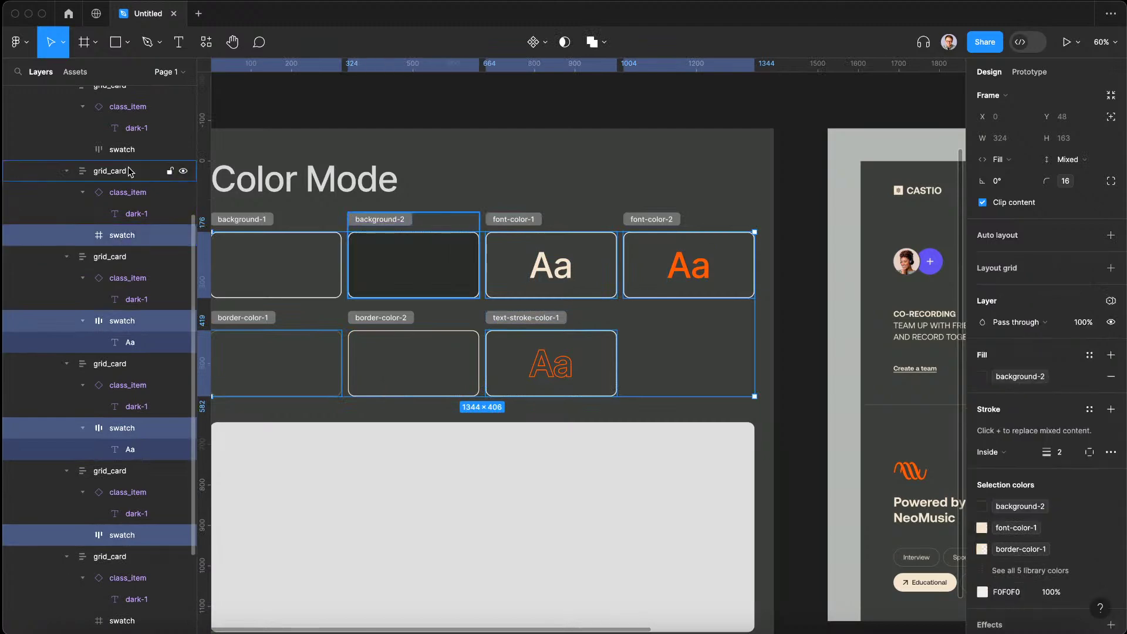
{"action": "left_click", "coordinate": [123, 149], "text": "shift"}
{"action": "scroll", "coordinate": [1033, 499], "scroll_direction": "down", "scroll_amount": 2}
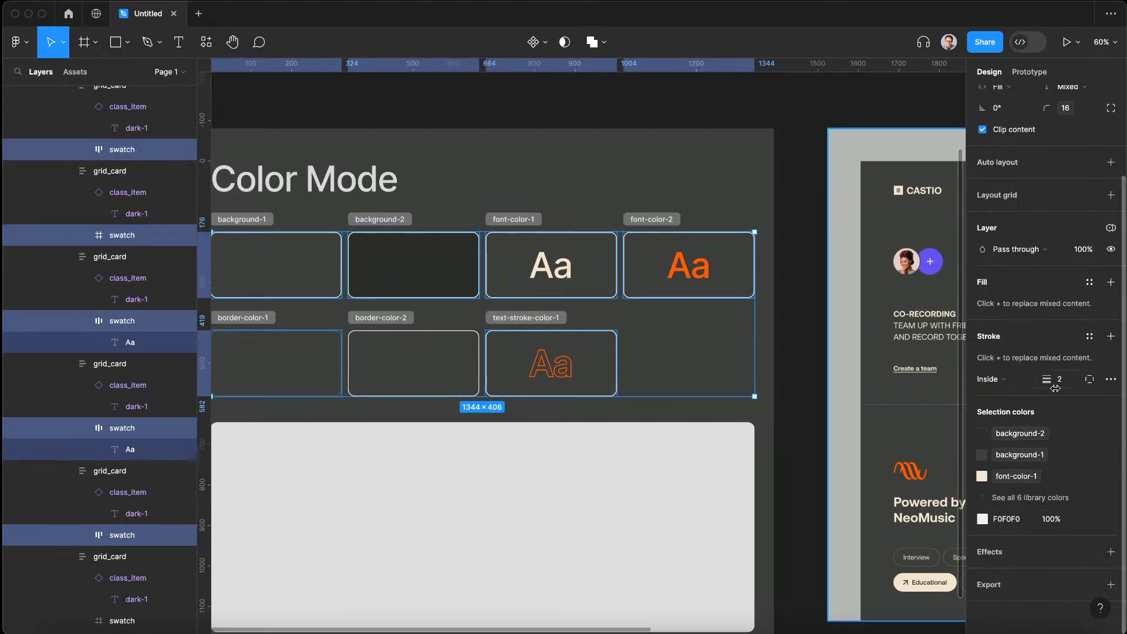
{"action": "left_click", "coordinate": [1109, 338]}
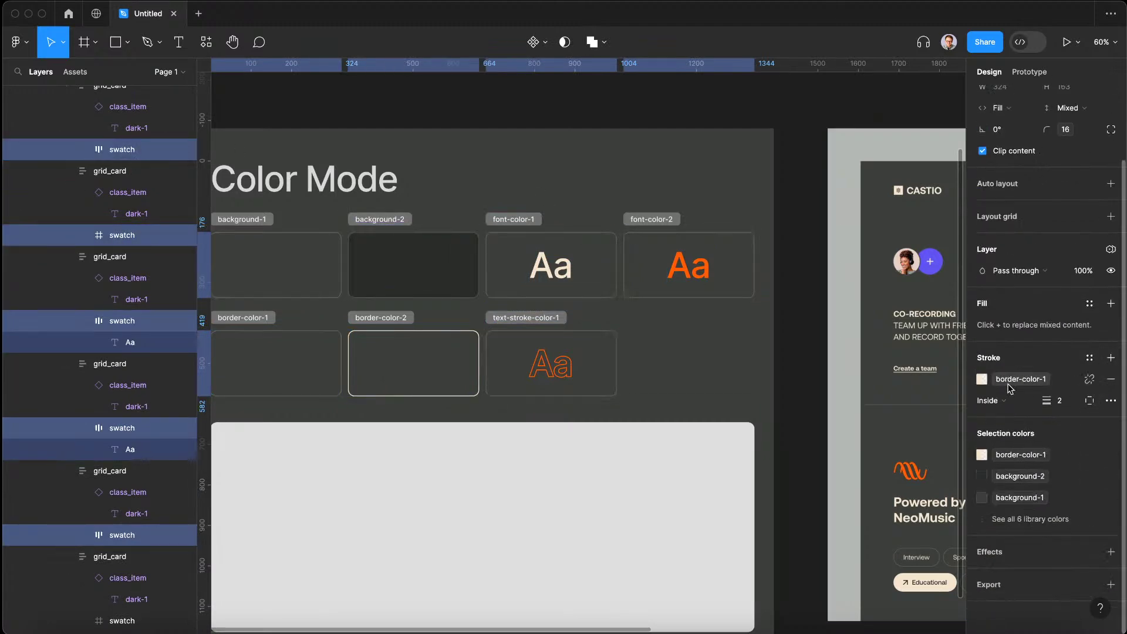
{"action": "left_click", "coordinate": [981, 379]}
{"action": "key", "text": "Escape"}
Apply the font-color-1 variable to the fill of the Color Mode heading text
{"action": "scroll", "coordinate": [661, 287], "scroll_direction": "up", "scroll_amount": 5}
{"action": "scroll", "coordinate": [659, 287], "scroll_direction": "down", "scroll_amount": 6}
{"action": "scroll", "coordinate": [651, 279], "scroll_direction": "left", "scroll_amount": 5}
{"action": "left_click", "coordinate": [482, 223]}
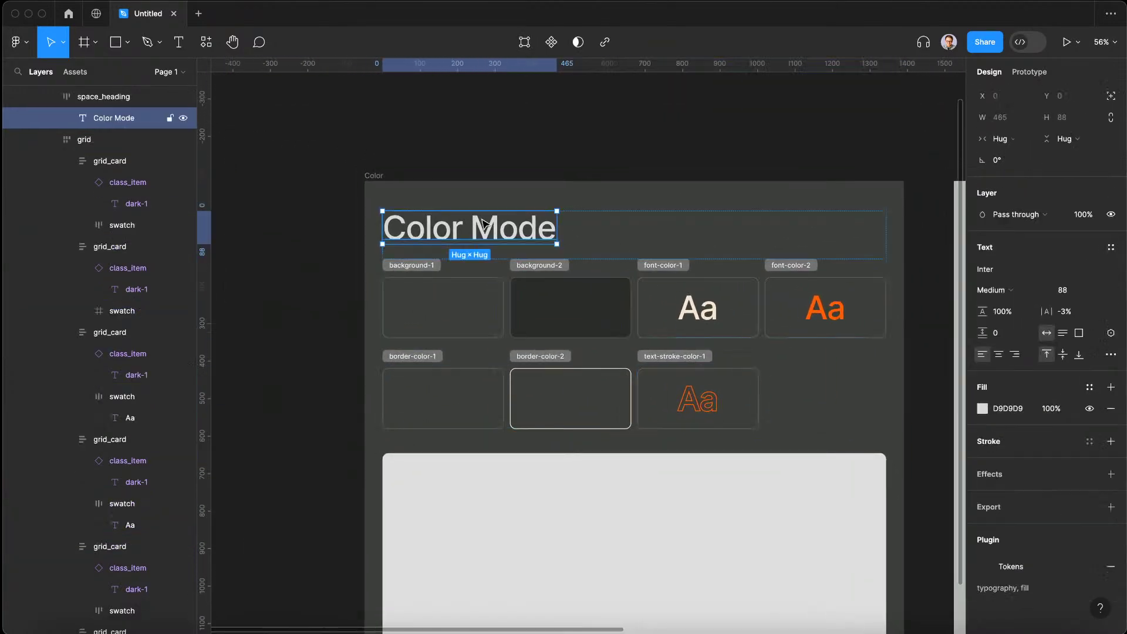
{"action": "left_click", "coordinate": [983, 409]}
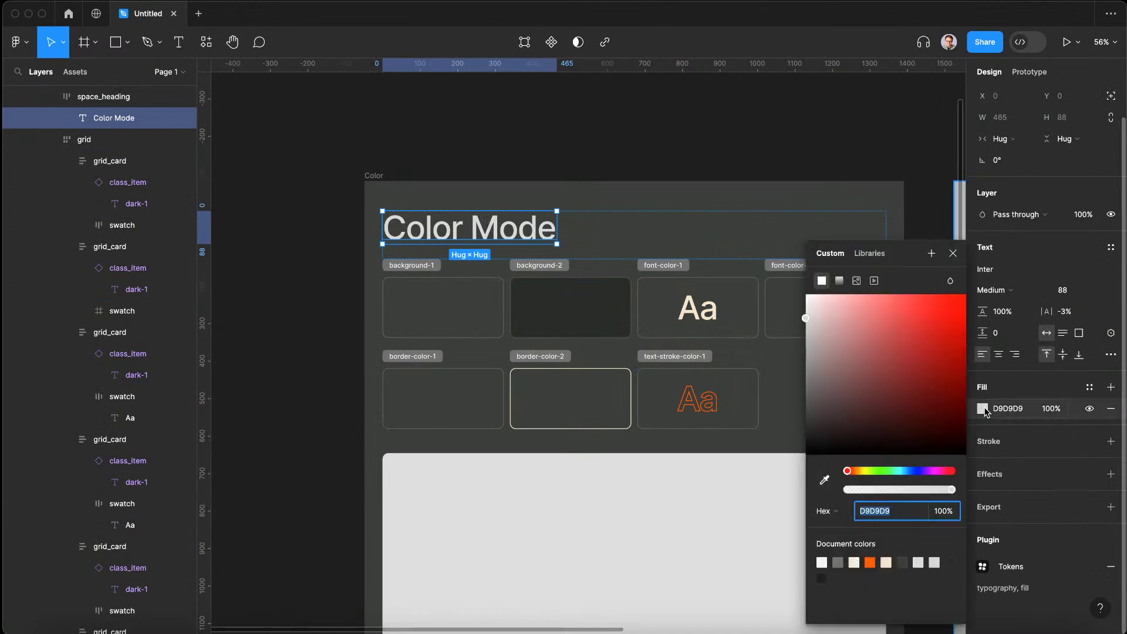
{"action": "left_click", "coordinate": [870, 253]}
{"action": "scroll", "coordinate": [874, 405], "scroll_direction": "down", "scroll_amount": 3}
{"action": "left_click", "coordinate": [878, 427]}
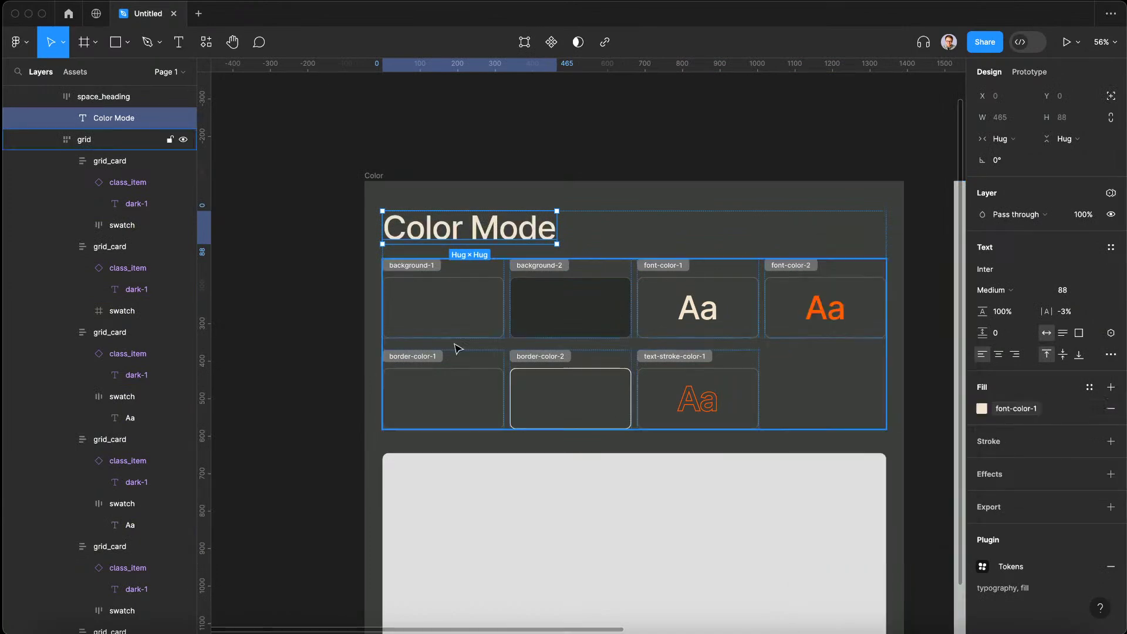
Assign Mode 1 of the Color Modes collection to the section frame inside the Color frame
{"action": "scroll", "coordinate": [545, 369], "scroll_direction": "right", "scroll_amount": 2}
{"action": "left_click", "coordinate": [382, 185]}
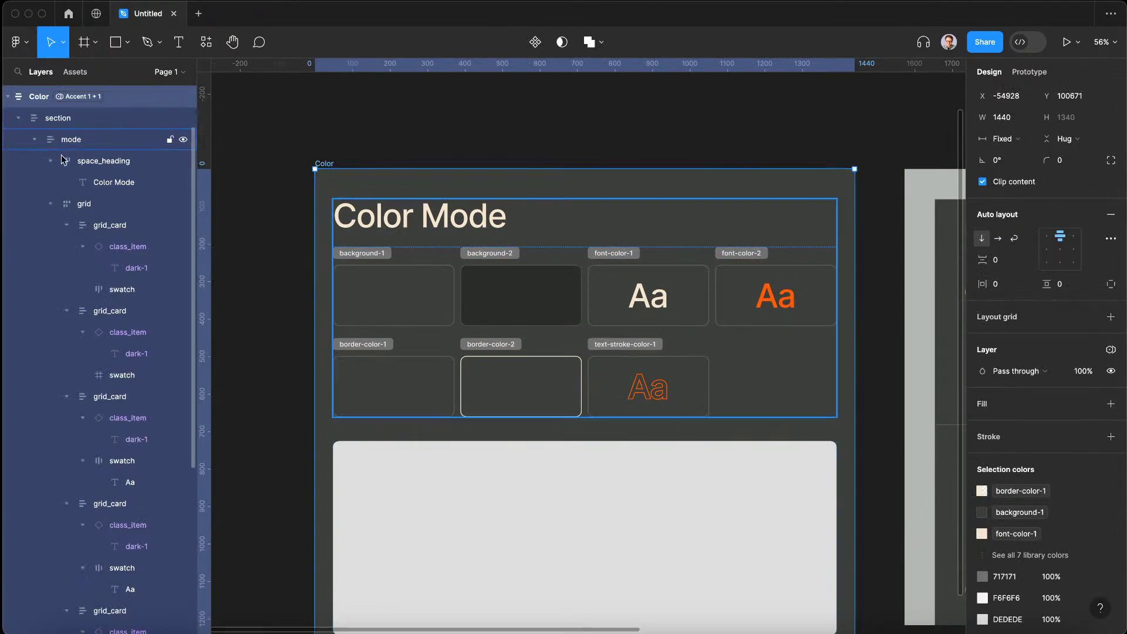
{"action": "left_click", "coordinate": [71, 121]}
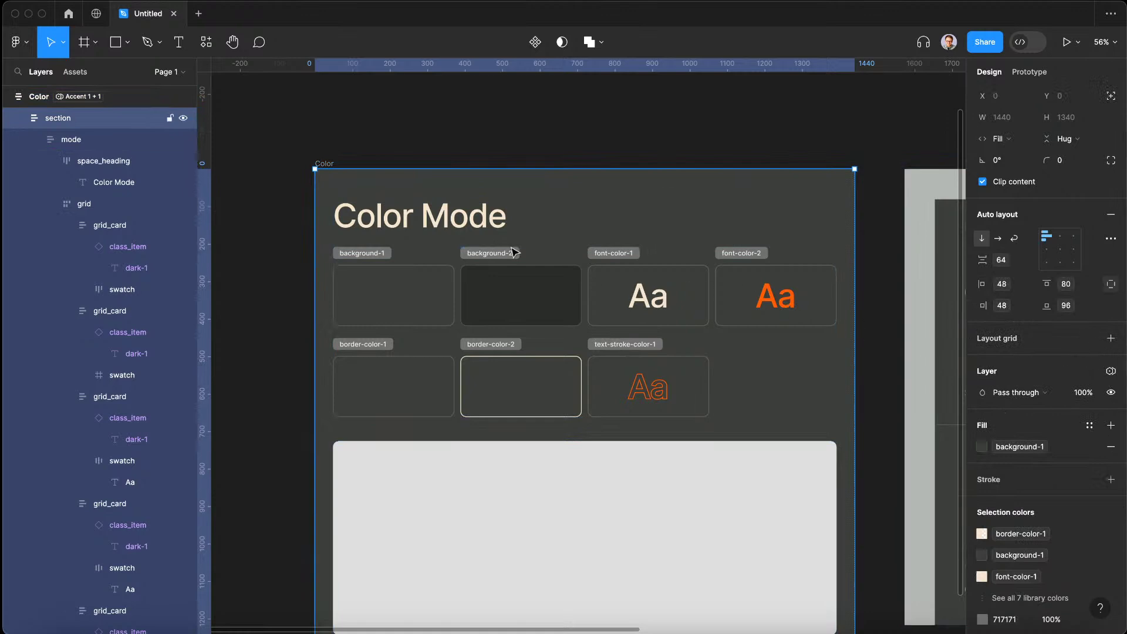
{"action": "left_click", "coordinate": [1111, 374]}
{"action": "mouse_move", "coordinate": [1044, 416]}
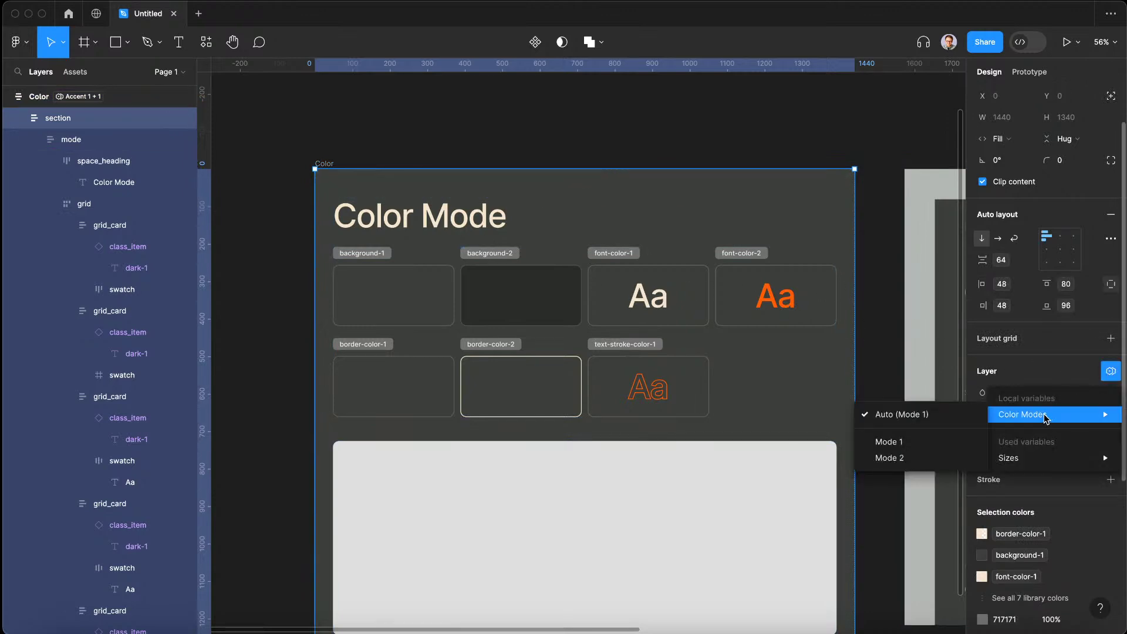
{"action": "left_click", "coordinate": [909, 448]}
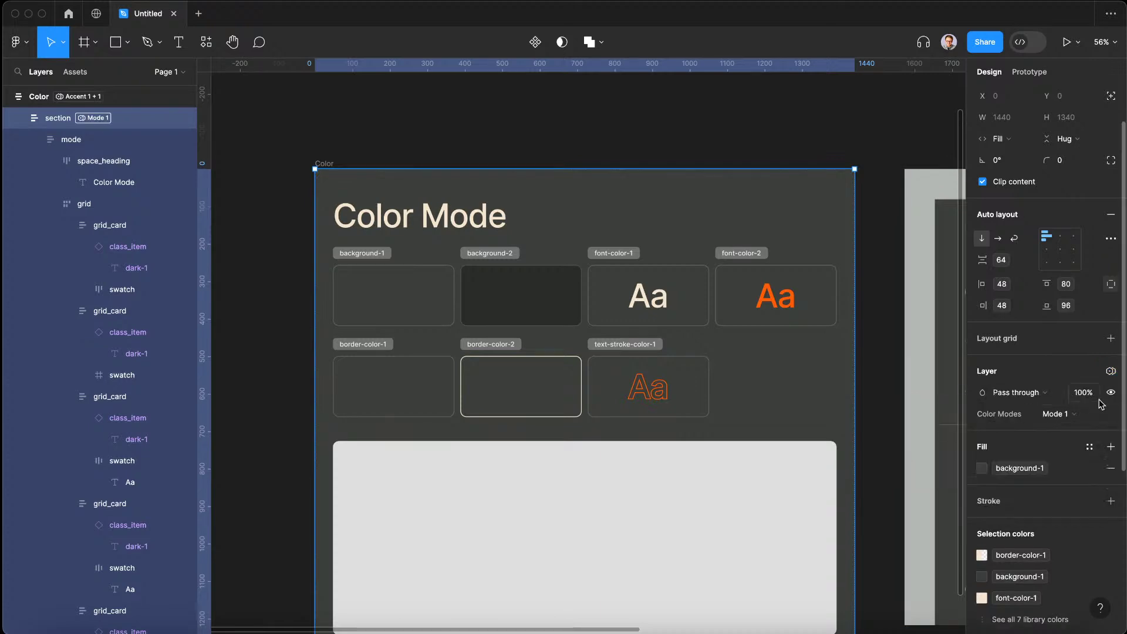
Switch the section's Color Modes back and forth between Mode 2 and Mode 1 to compare both schemes, ending on Mode 1
{"action": "left_click", "coordinate": [1059, 419]}
{"action": "left_click", "coordinate": [1070, 428]}
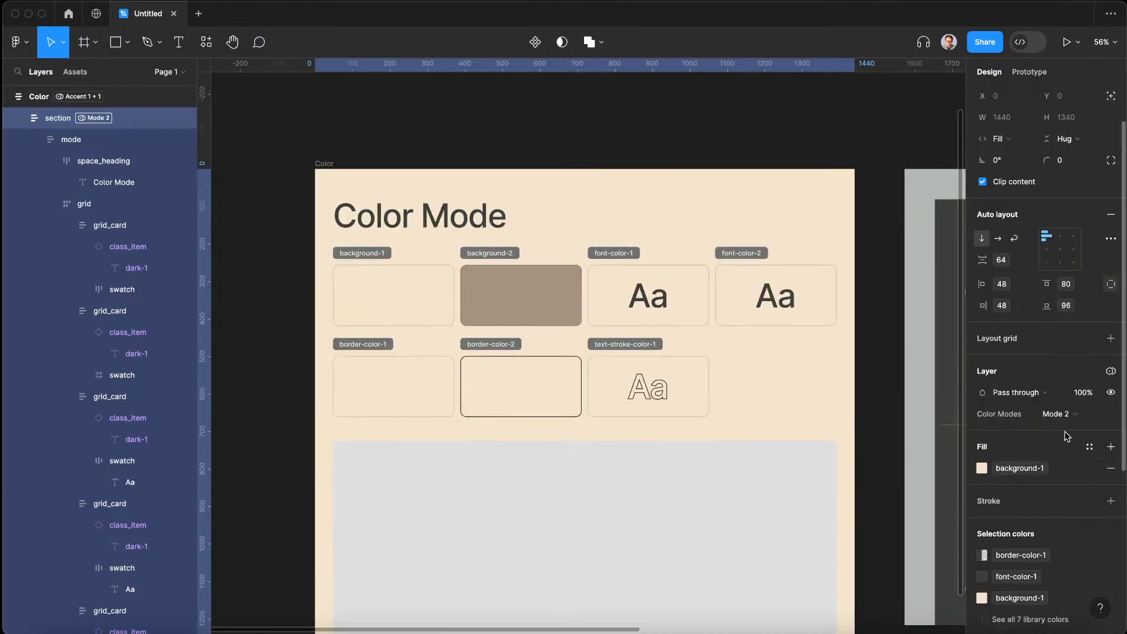
{"action": "scroll", "coordinate": [649, 351], "scroll_direction": "down", "scroll_amount": 1}
{"action": "scroll", "coordinate": [648, 351], "scroll_direction": "left", "scroll_amount": 1}
{"action": "scroll", "coordinate": [433, 305], "scroll_direction": "up", "scroll_amount": 2}
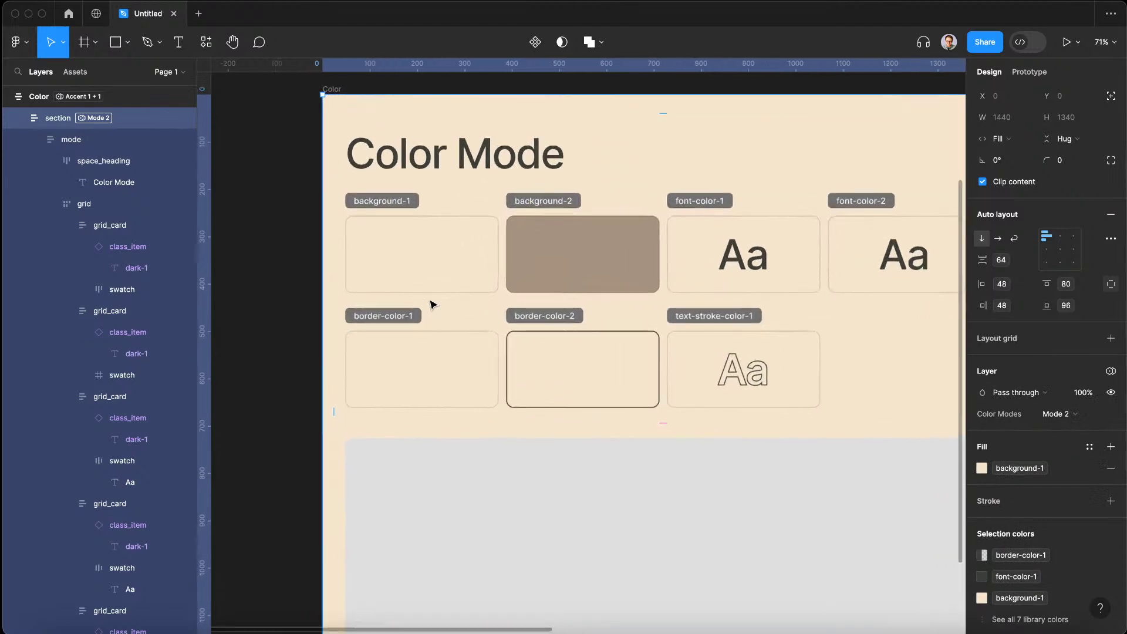
{"action": "left_click", "coordinate": [1056, 413]}
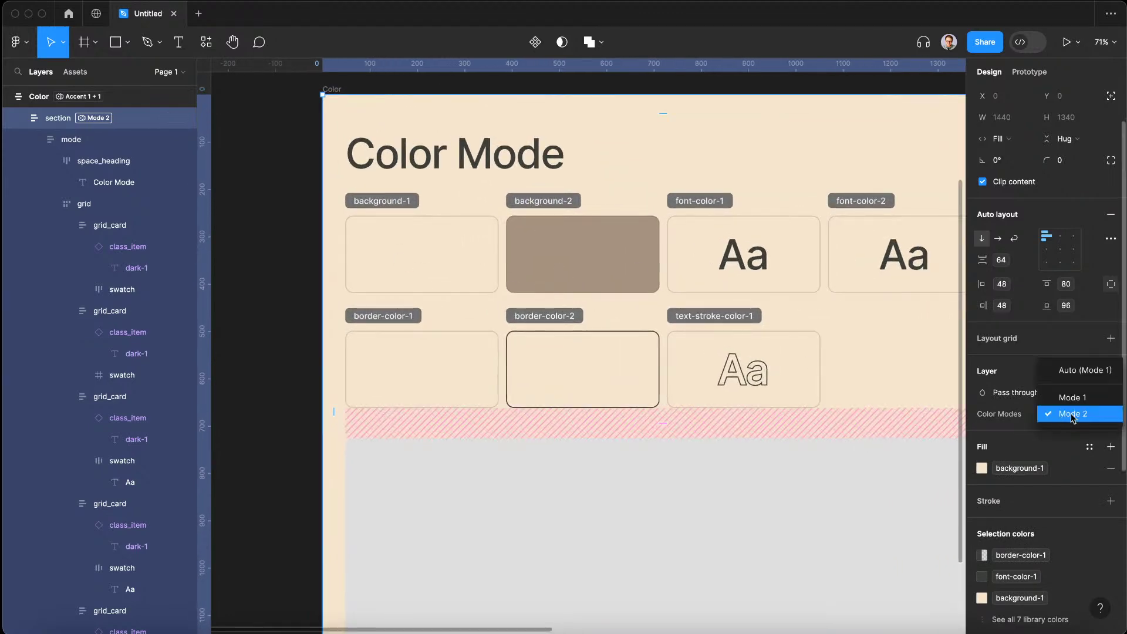
{"action": "left_click", "coordinate": [1074, 398]}
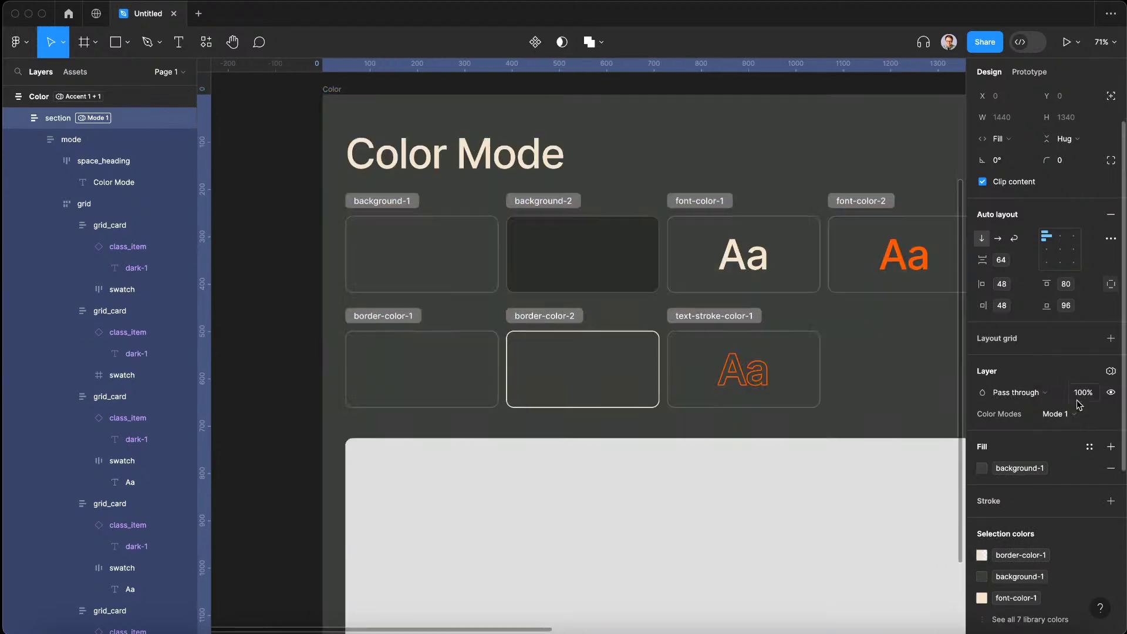
{"action": "left_click", "coordinate": [1079, 413]}
{"action": "left_click", "coordinate": [1073, 429]}
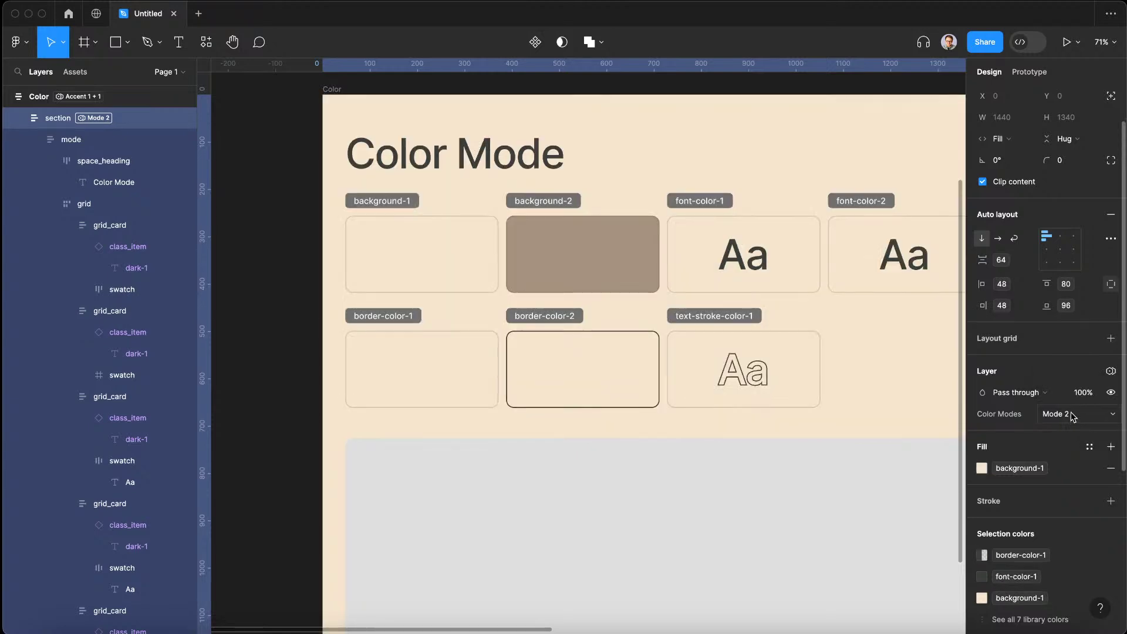
{"action": "left_click", "coordinate": [1071, 415]}
{"action": "left_click", "coordinate": [1071, 398]}
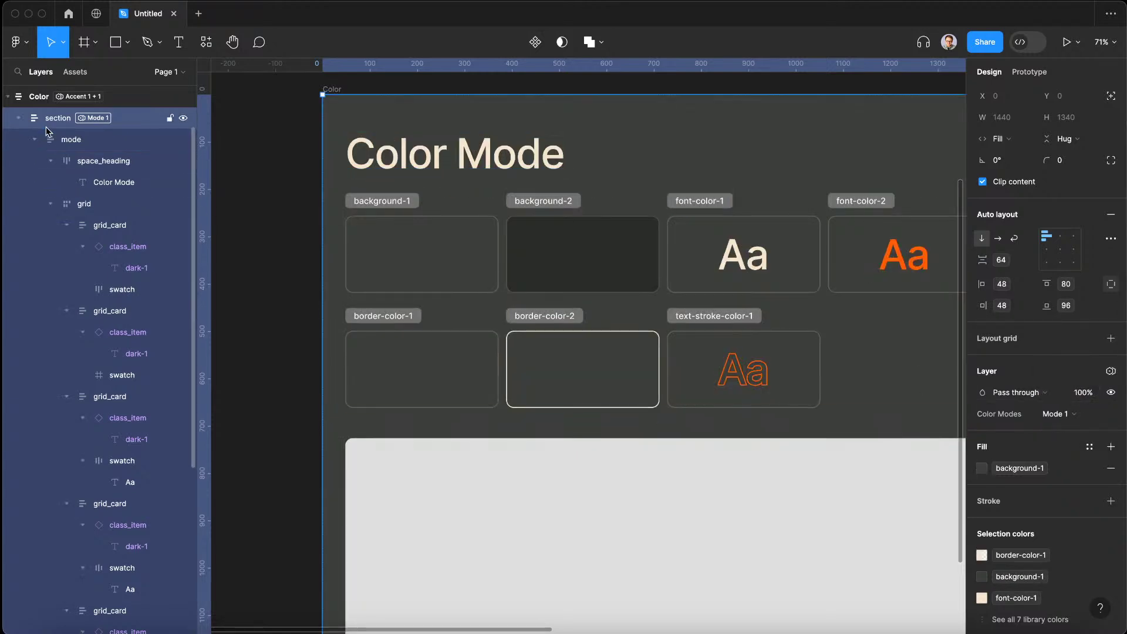
Duplicate the section within the Color frame and set the copy's Color Modes to Mode 2
{"action": "left_click", "coordinate": [18, 119]}
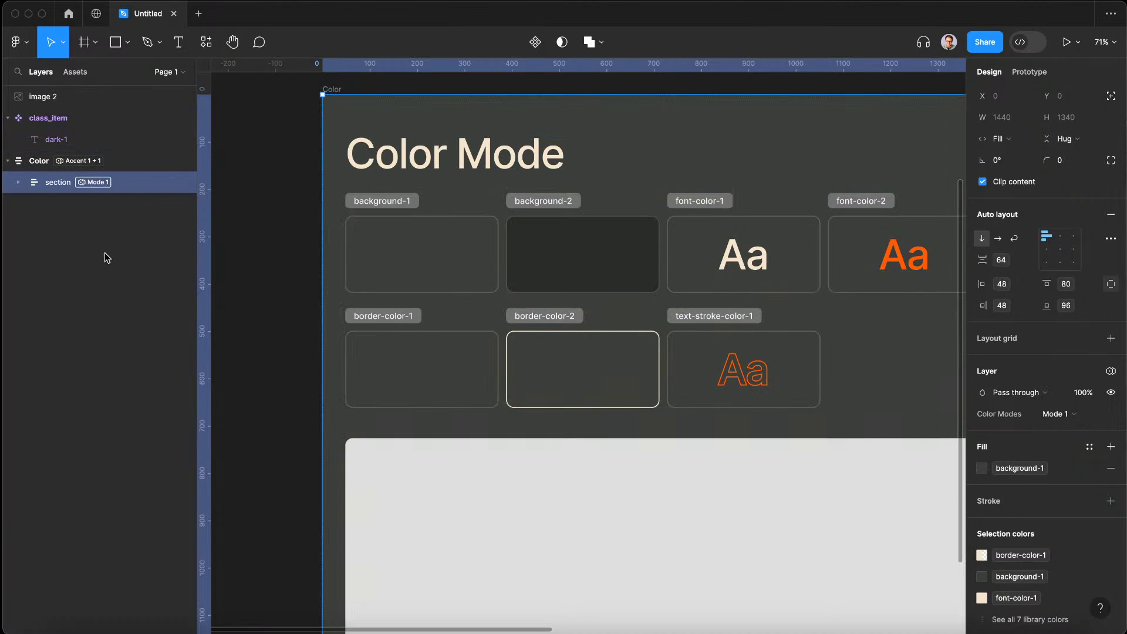
{"action": "key", "text": "super+d"}
{"action": "scroll", "coordinate": [561, 370], "scroll_direction": "down", "scroll_amount": 10}
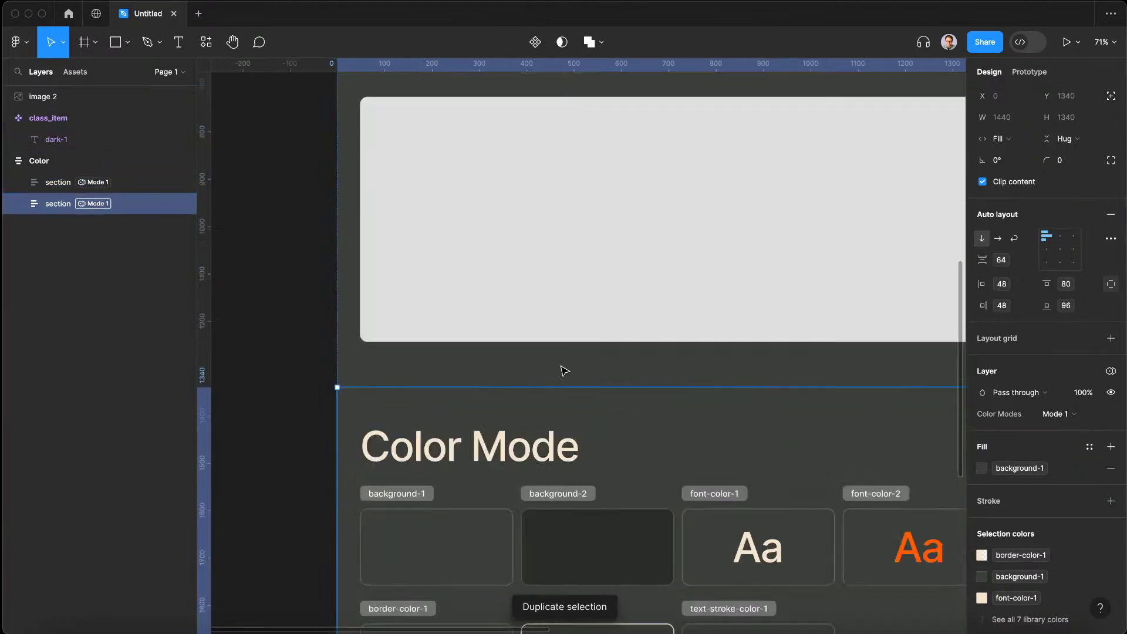
{"action": "left_click", "coordinate": [1057, 413]}
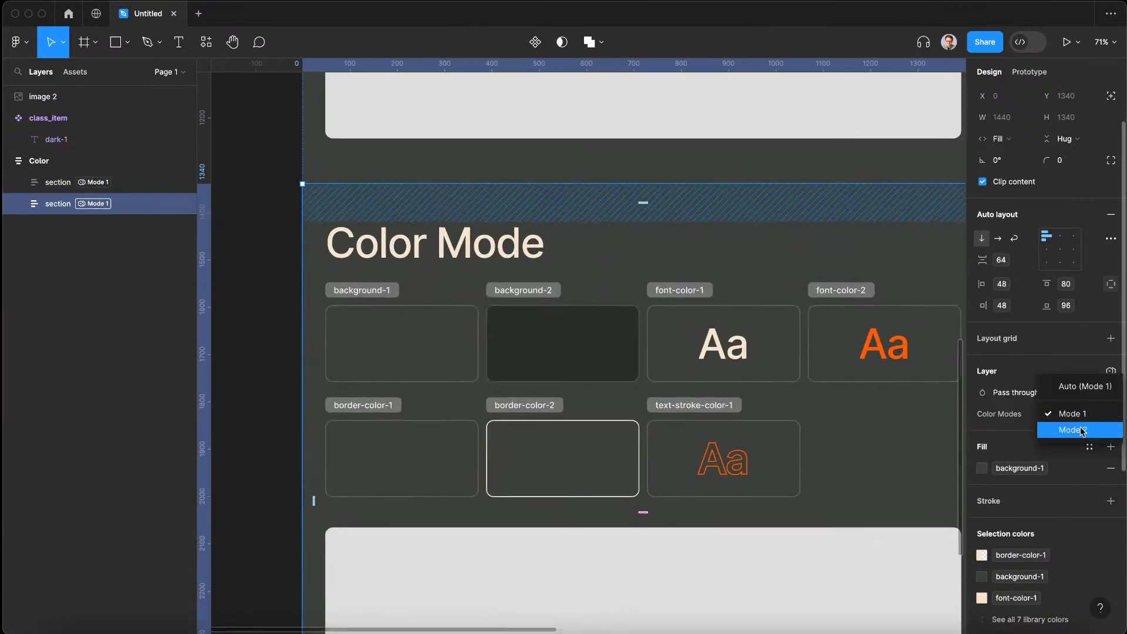
{"action": "left_click", "coordinate": [1051, 430]}
{"action": "scroll", "coordinate": [641, 266], "scroll_direction": "down", "scroll_amount": 5}
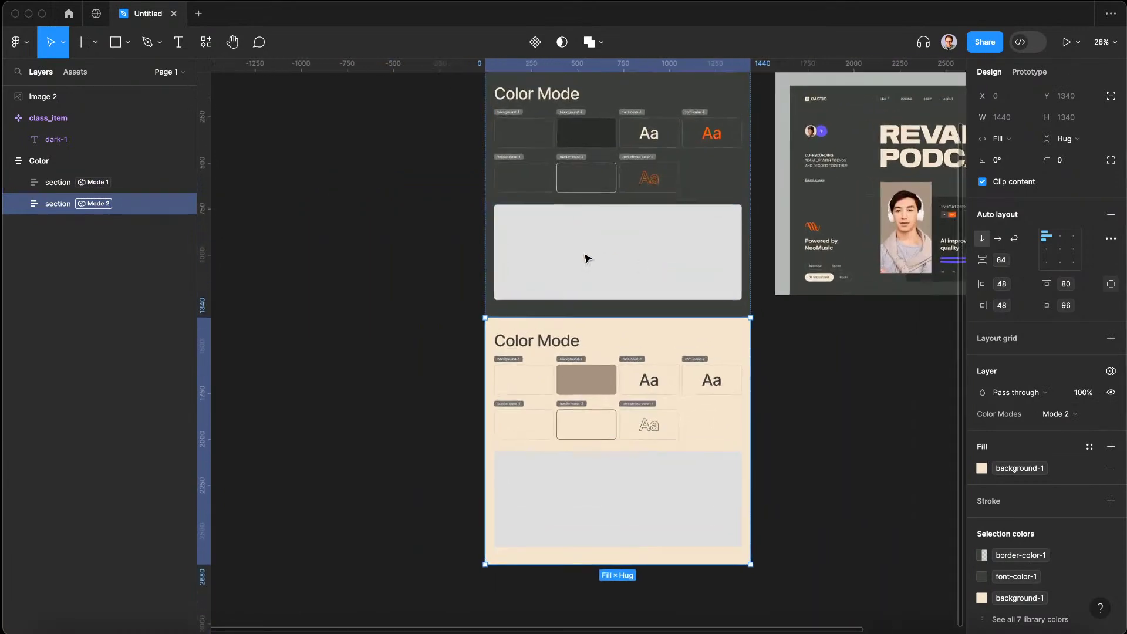
Delete the duplicated Mode 2 section and select the remaining Mode 1 section
{"action": "scroll", "coordinate": [589, 217], "scroll_direction": "up", "scroll_amount": 3}
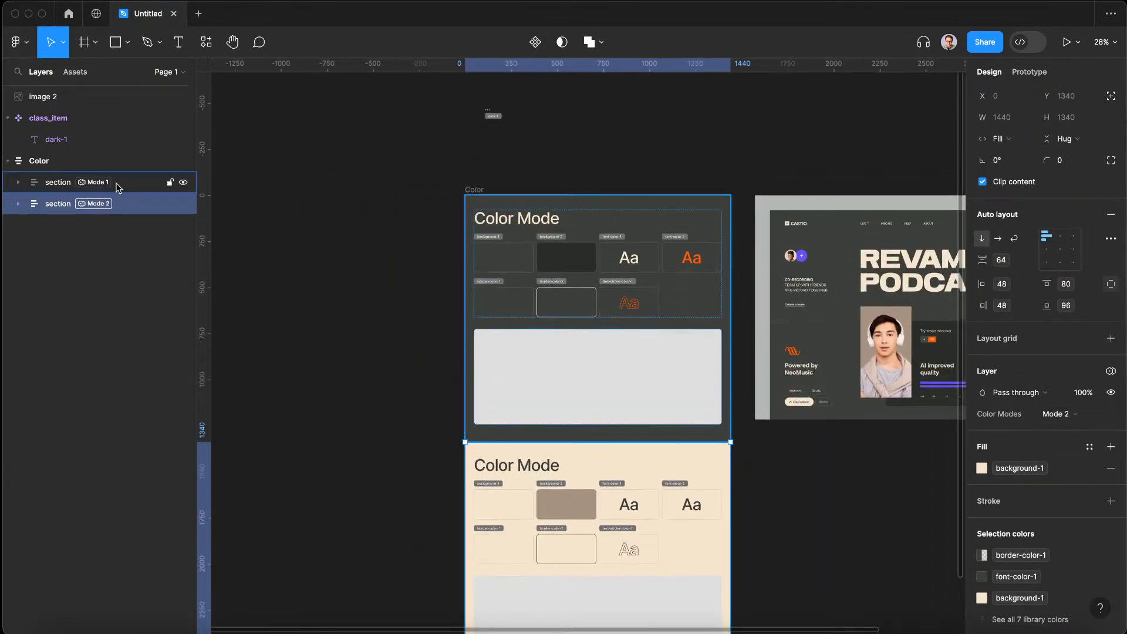
{"action": "key", "text": "Delete"}
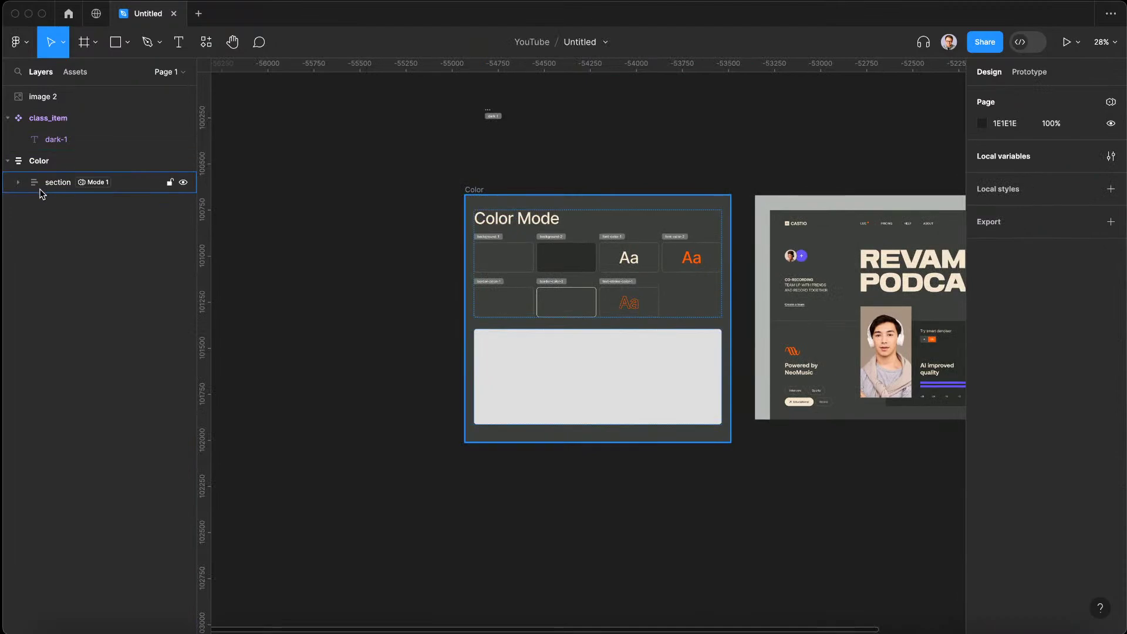
{"action": "left_click", "coordinate": [59, 182]}
{"action": "key", "text": "shift+2"}
{"action": "scroll", "coordinate": [590, 425], "scroll_direction": "up", "scroll_amount": 5}
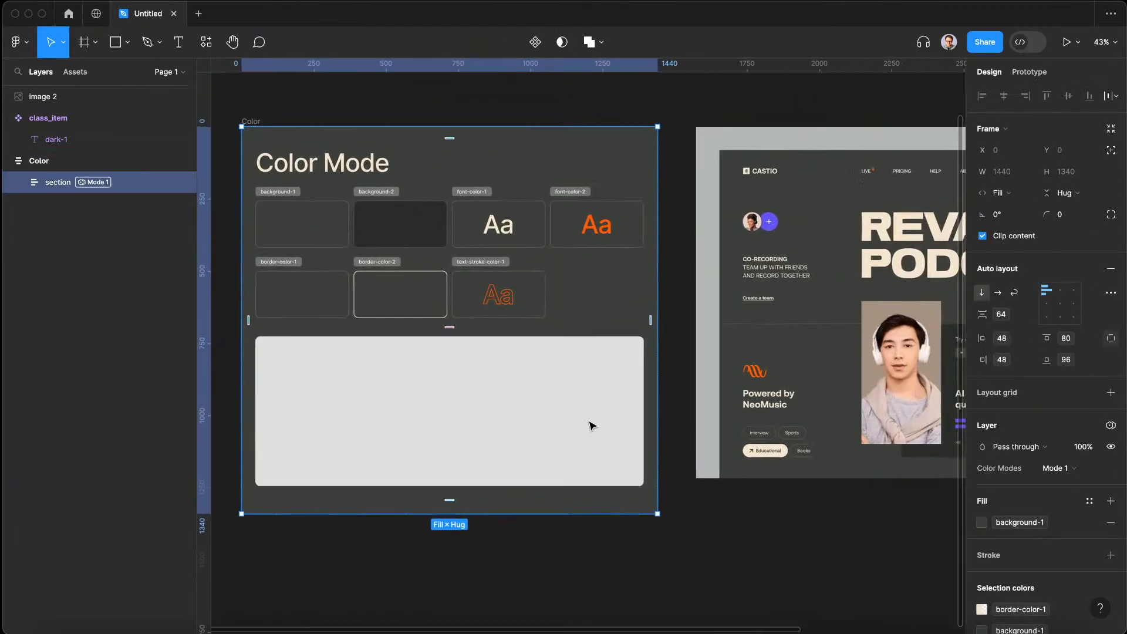
Apply the background-1 variable to the fill of the large empty mode panel below the swatch grid
{"action": "scroll", "coordinate": [675, 379], "scroll_direction": "up", "scroll_amount": 6}
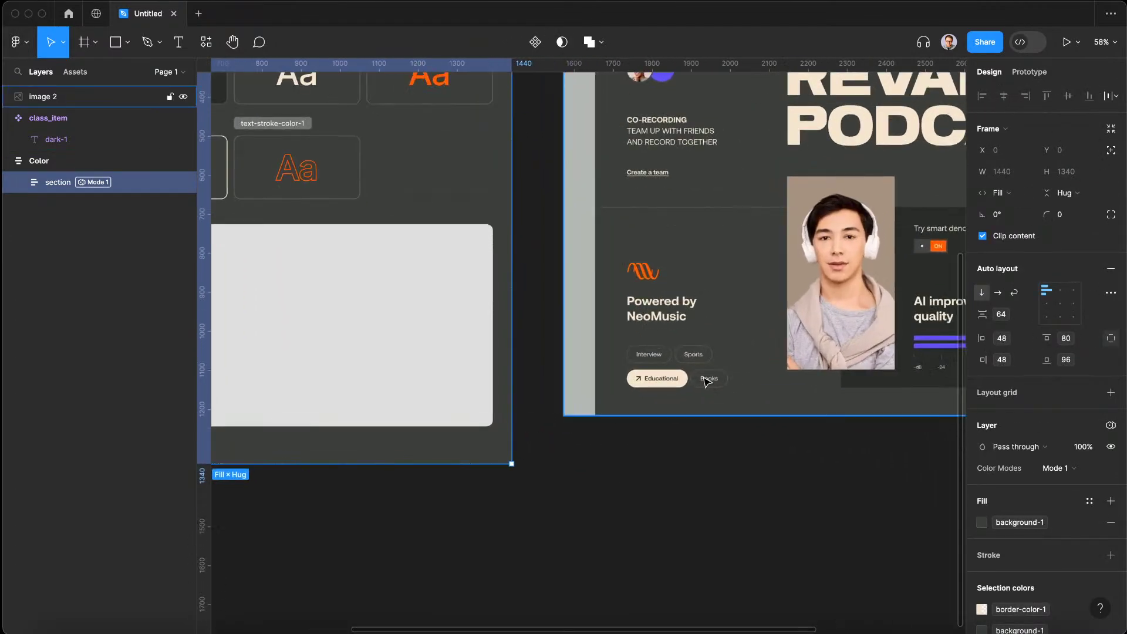
{"action": "scroll", "coordinate": [656, 380], "scroll_direction": "up", "scroll_amount": 4}
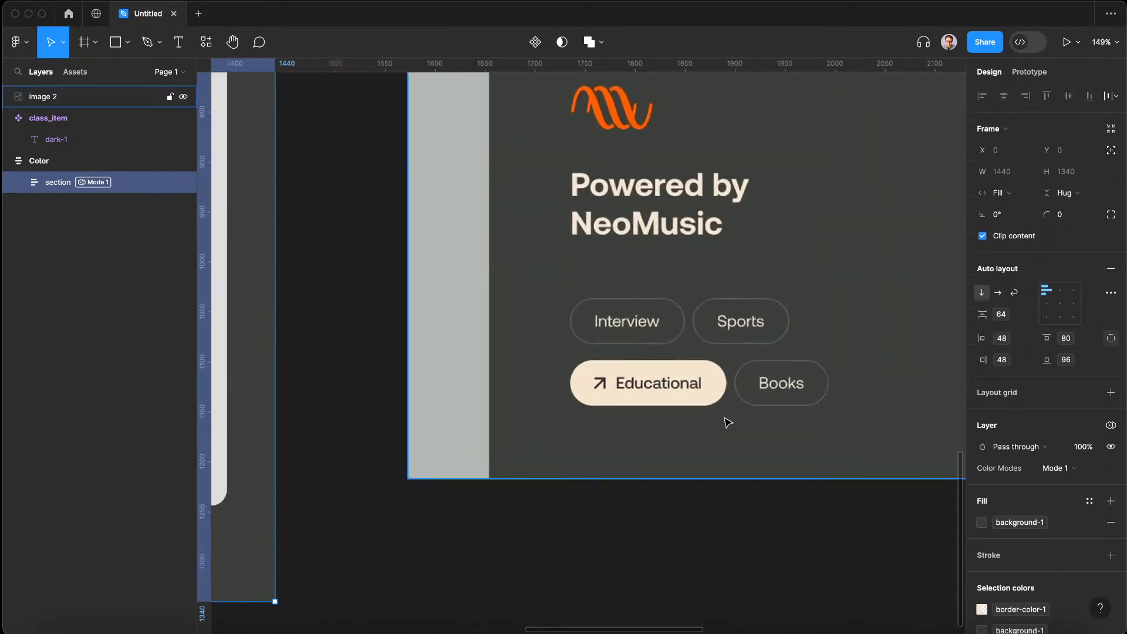
{"action": "scroll", "coordinate": [659, 382], "scroll_direction": "down", "scroll_amount": 8}
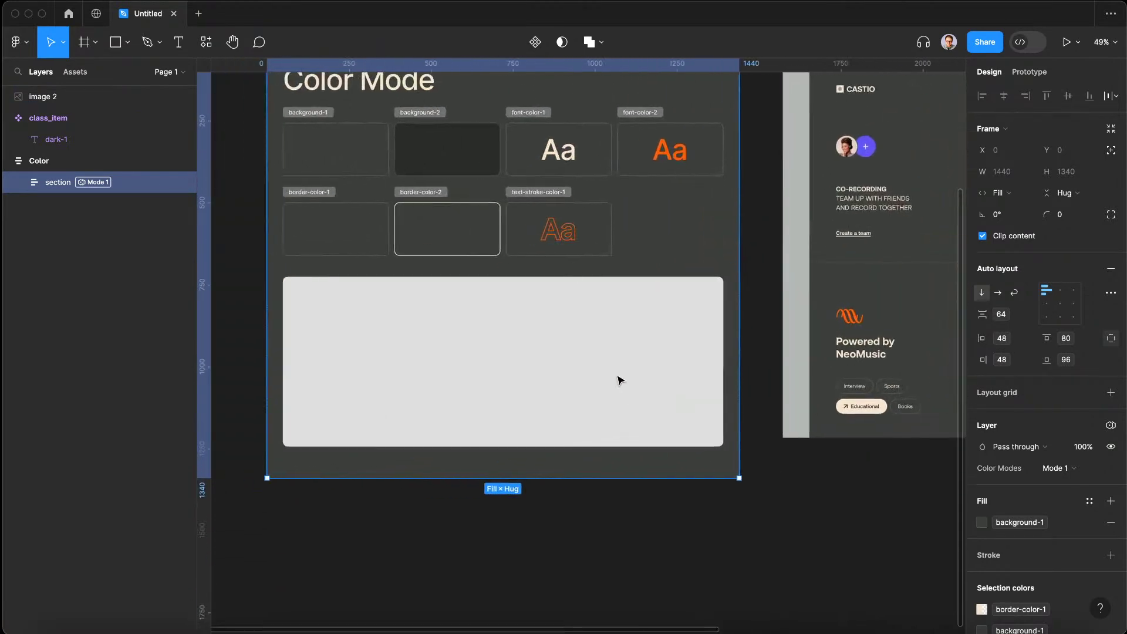
{"action": "left_click", "coordinate": [403, 321]}
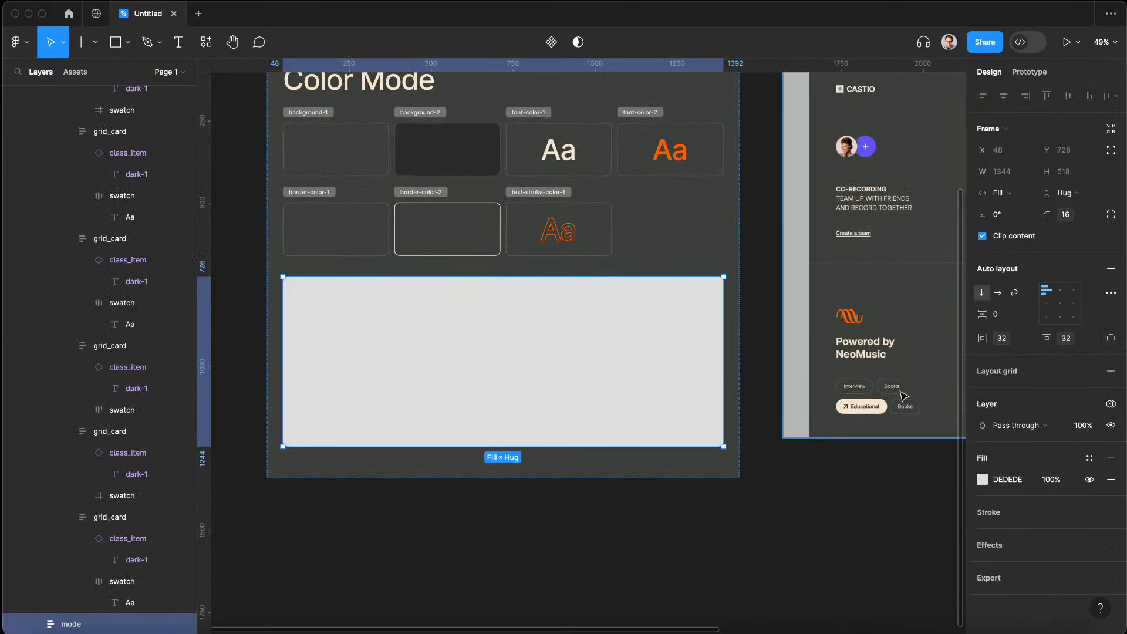
{"action": "left_click", "coordinate": [990, 480]}
{"action": "left_click", "coordinate": [980, 484]}
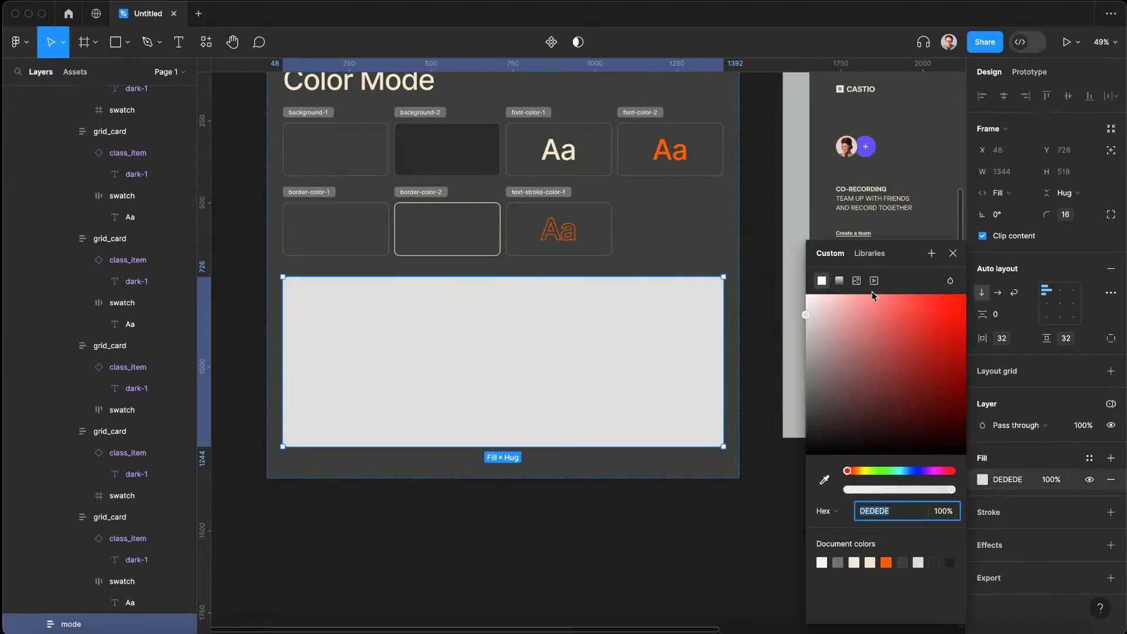
{"action": "left_click", "coordinate": [869, 253]}
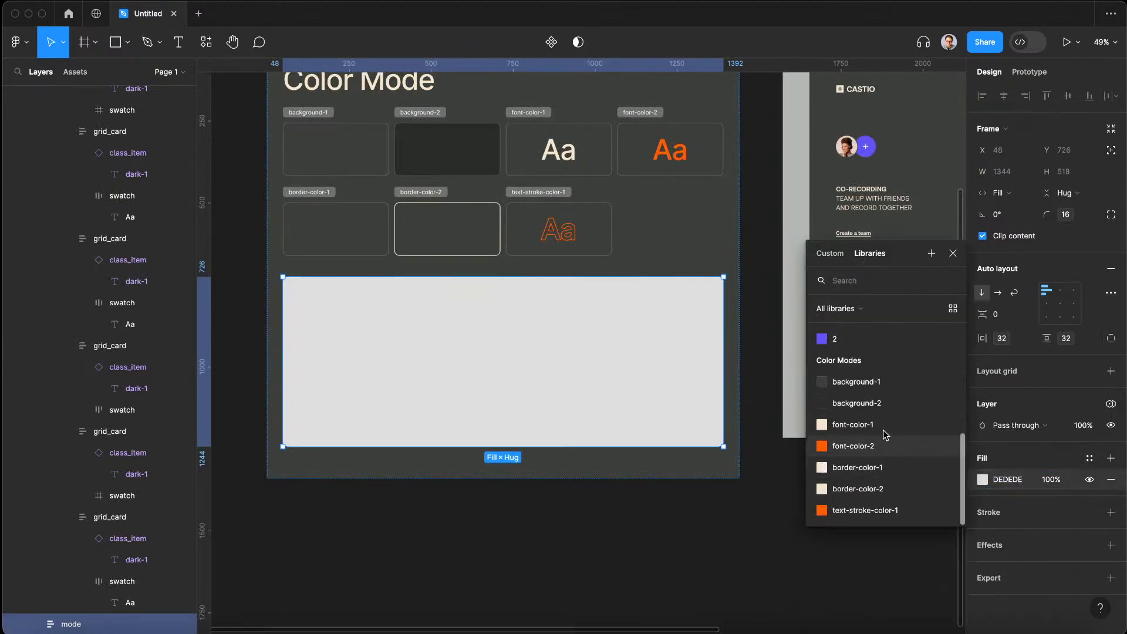
{"action": "left_click", "coordinate": [868, 382]}
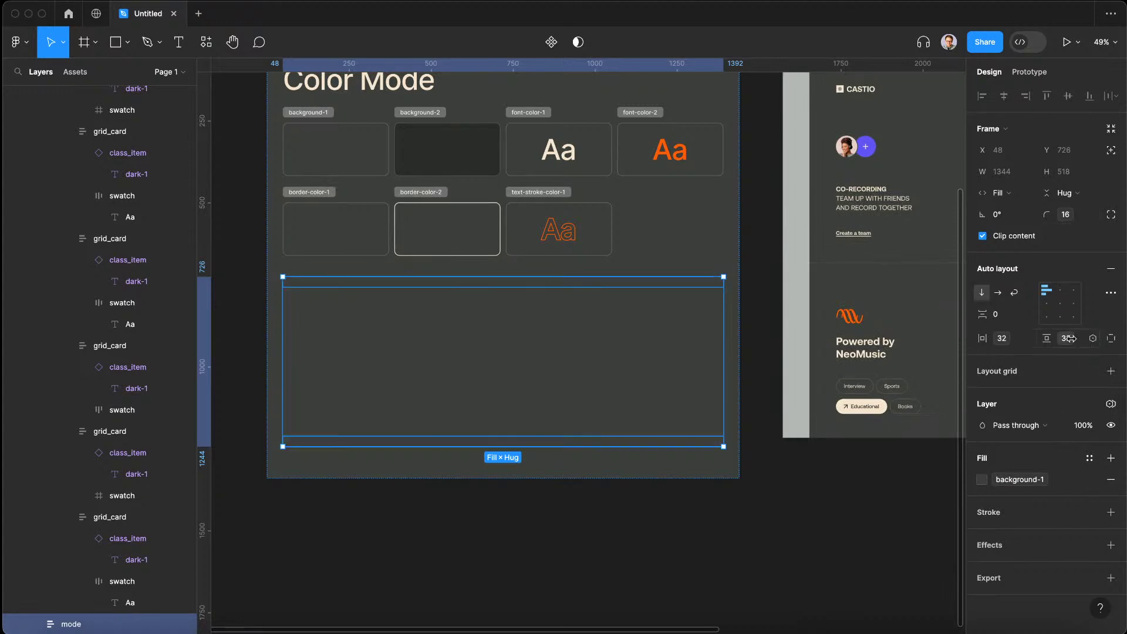
Assign Mode 2 of the Color Modes collection to the empty mode panel below the swatches
{"action": "left_click", "coordinate": [1111, 403]}
{"action": "left_click", "coordinate": [890, 491]}
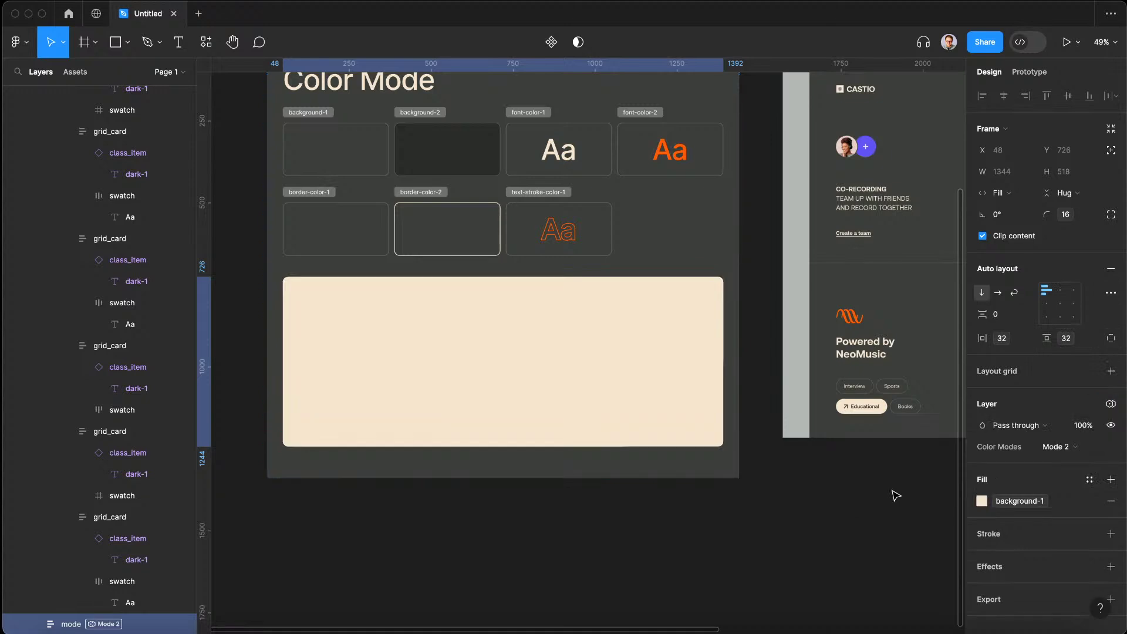
{"action": "scroll", "coordinate": [530, 346], "scroll_direction": "right", "scroll_amount": 3}
{"action": "scroll", "coordinate": [526, 347], "scroll_direction": "left", "scroll_amount": 3}
{"action": "scroll", "coordinate": [465, 315], "scroll_direction": "up", "scroll_amount": 3}
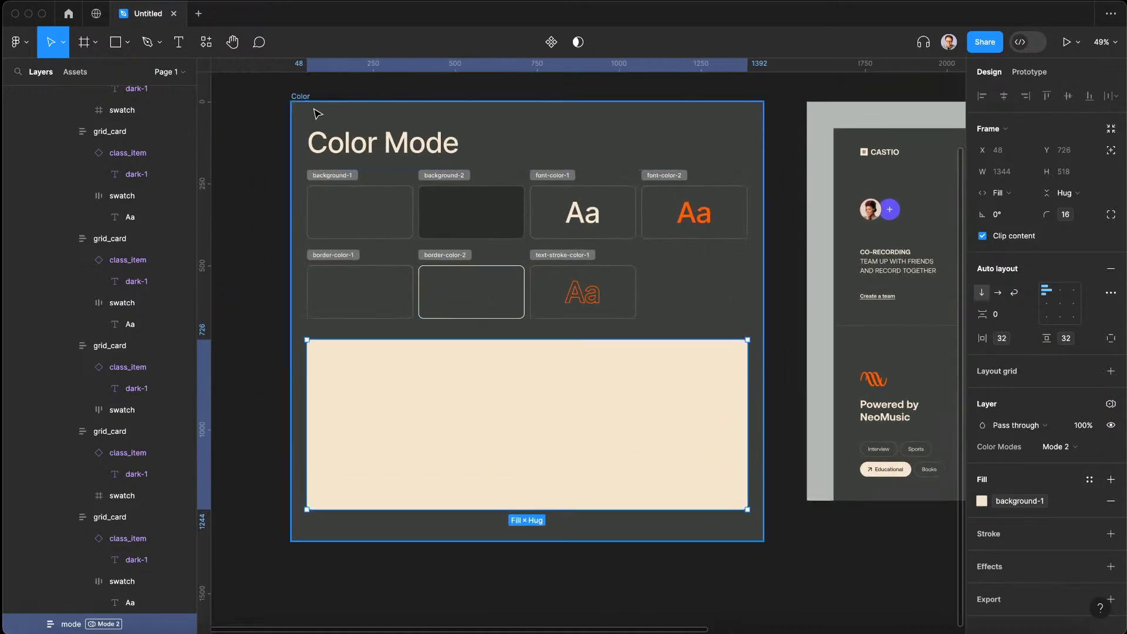
Set the Color Modes of the section frame to Mode 2
{"action": "left_click", "coordinate": [317, 113]}
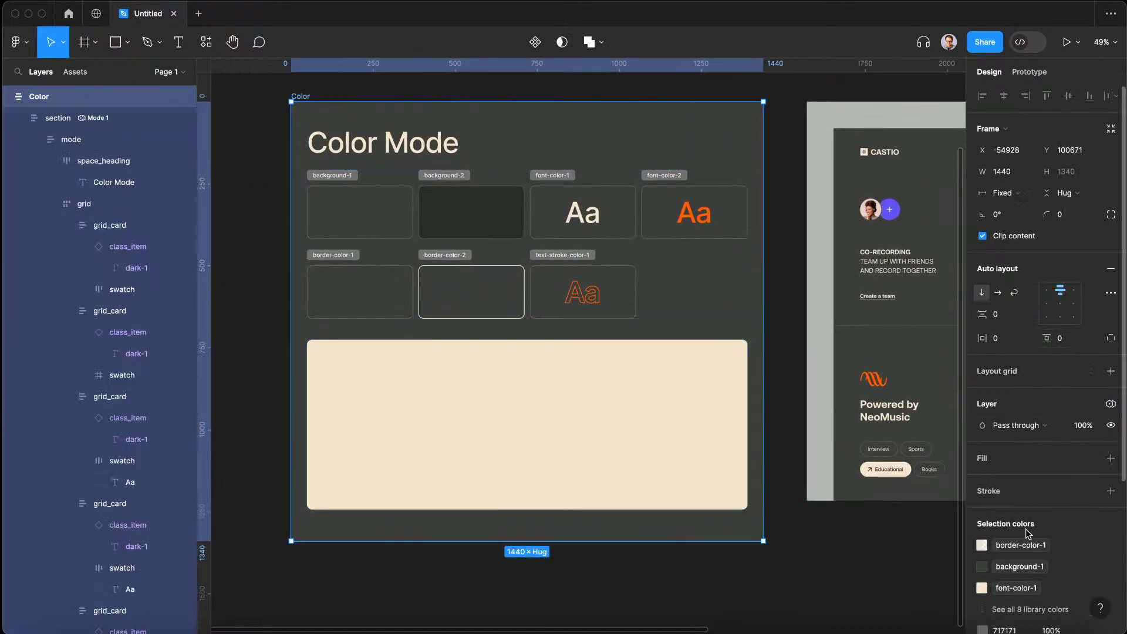
{"action": "left_click", "coordinate": [60, 122]}
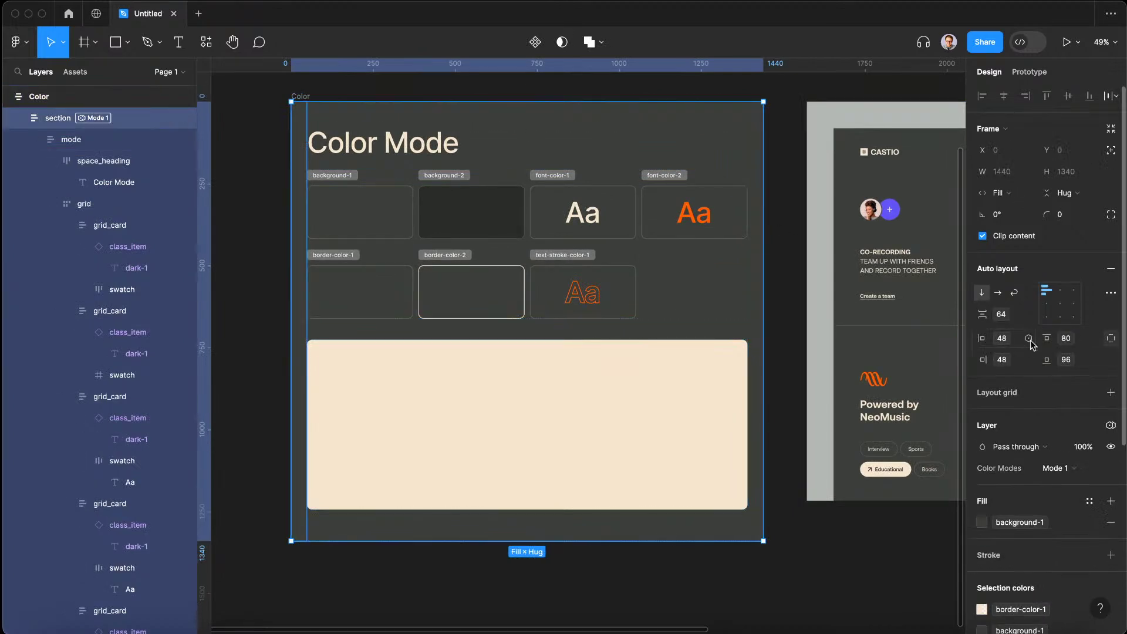
{"action": "left_click", "coordinate": [1067, 468]}
{"action": "left_click", "coordinate": [1079, 485]}
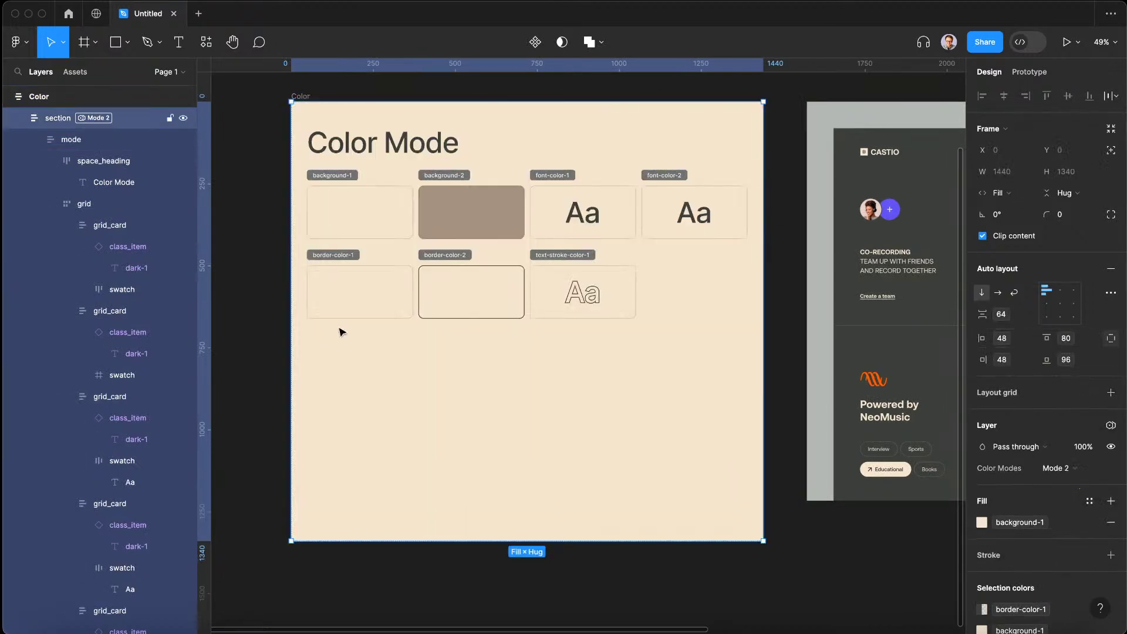
Set the Color Modes of the empty mode panel below the swatches to Mode 1 and deselect it
{"action": "left_click", "coordinate": [376, 389]}
{"action": "left_click", "coordinate": [1075, 447]}
{"action": "left_click", "coordinate": [1070, 427]}
{"action": "scroll", "coordinate": [574, 395], "scroll_direction": "right", "scroll_amount": 2}
{"action": "scroll", "coordinate": [574, 395], "scroll_direction": "down", "scroll_amount": 1}
{"action": "scroll", "coordinate": [555, 387], "scroll_direction": "down", "scroll_amount": 4}
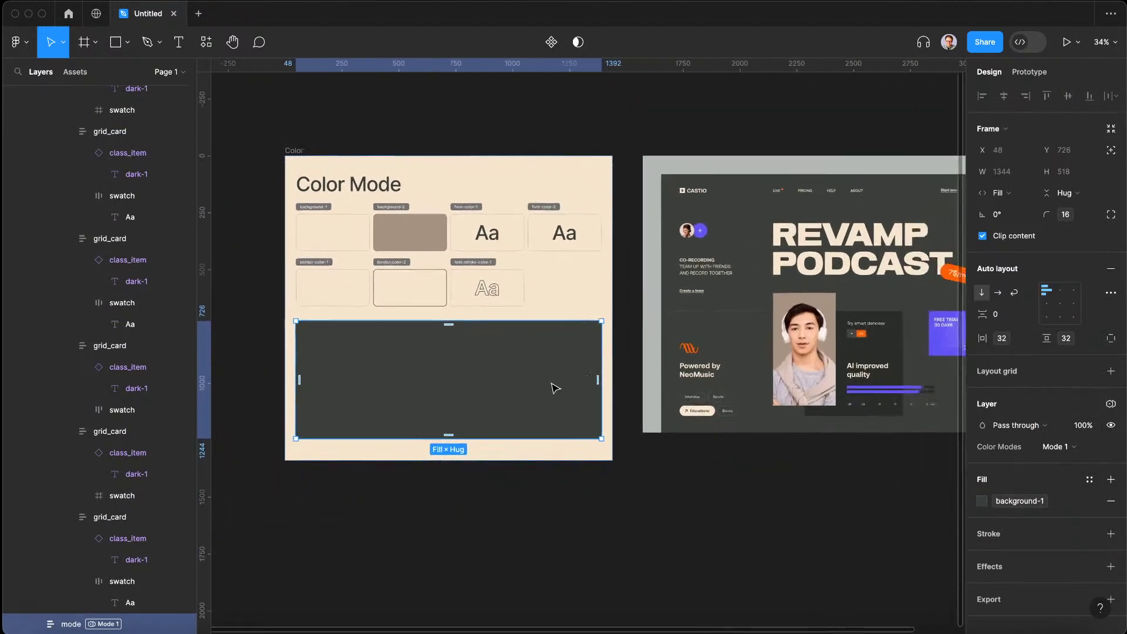
{"action": "left_click", "coordinate": [661, 551]}
{"action": "scroll", "coordinate": [717, 443], "scroll_direction": "up", "scroll_amount": 5}
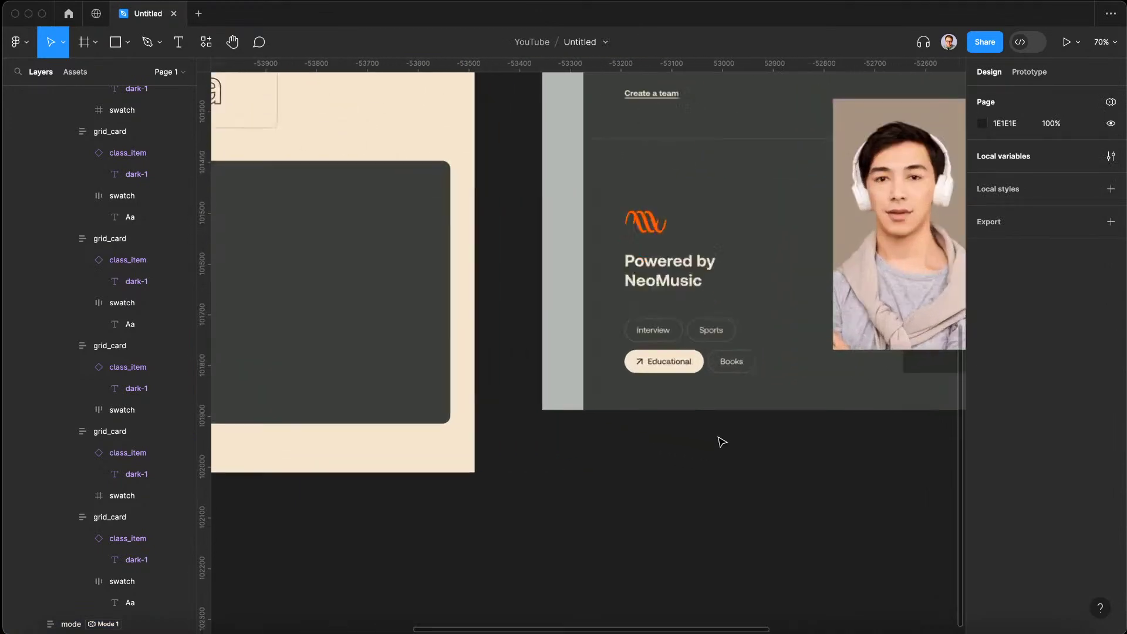
{"action": "scroll", "coordinate": [559, 372], "scroll_direction": "down", "scroll_amount": 5}
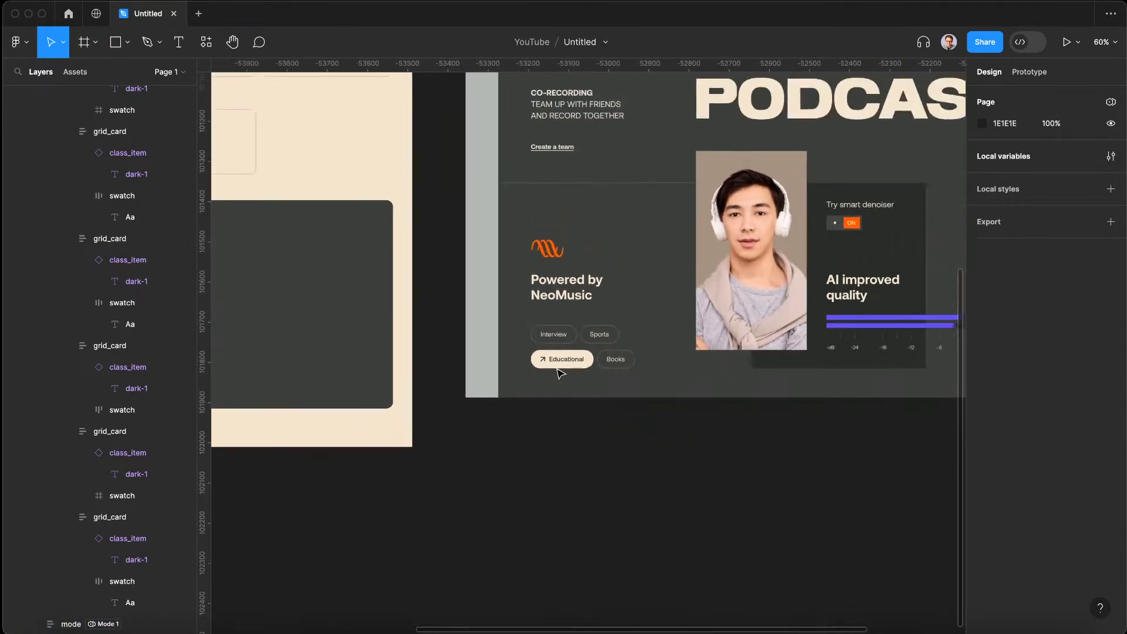
Examine the contrasting Educational button and the other category buttons in the podcast mockup beside the Color Mode board
{"action": "scroll", "coordinate": [486, 389], "scroll_direction": "up", "scroll_amount": 10}
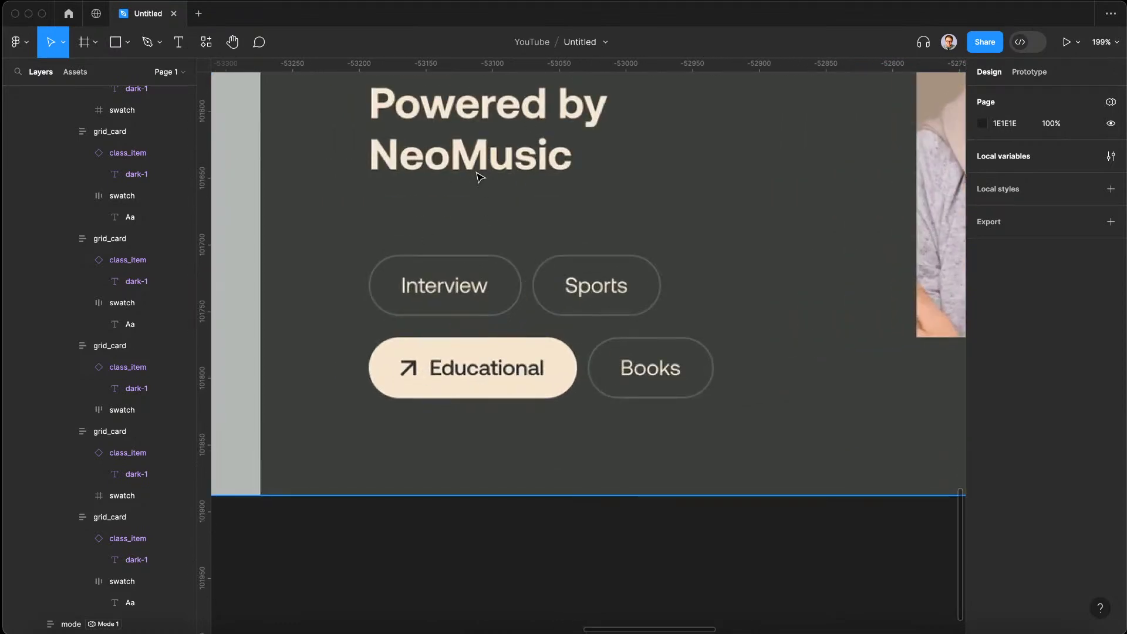
{"action": "scroll", "coordinate": [480, 176], "scroll_direction": "down", "scroll_amount": 8}
{"action": "scroll", "coordinate": [574, 176], "scroll_direction": "up", "scroll_amount": 5}
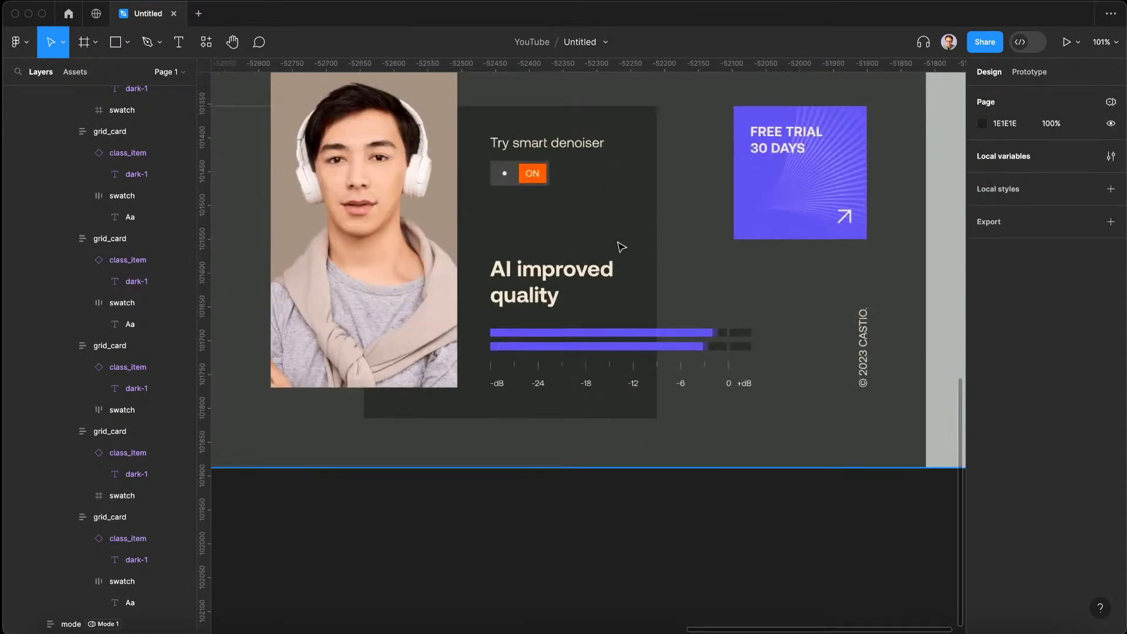
{"action": "scroll", "coordinate": [646, 211], "scroll_direction": "down", "scroll_amount": 3}
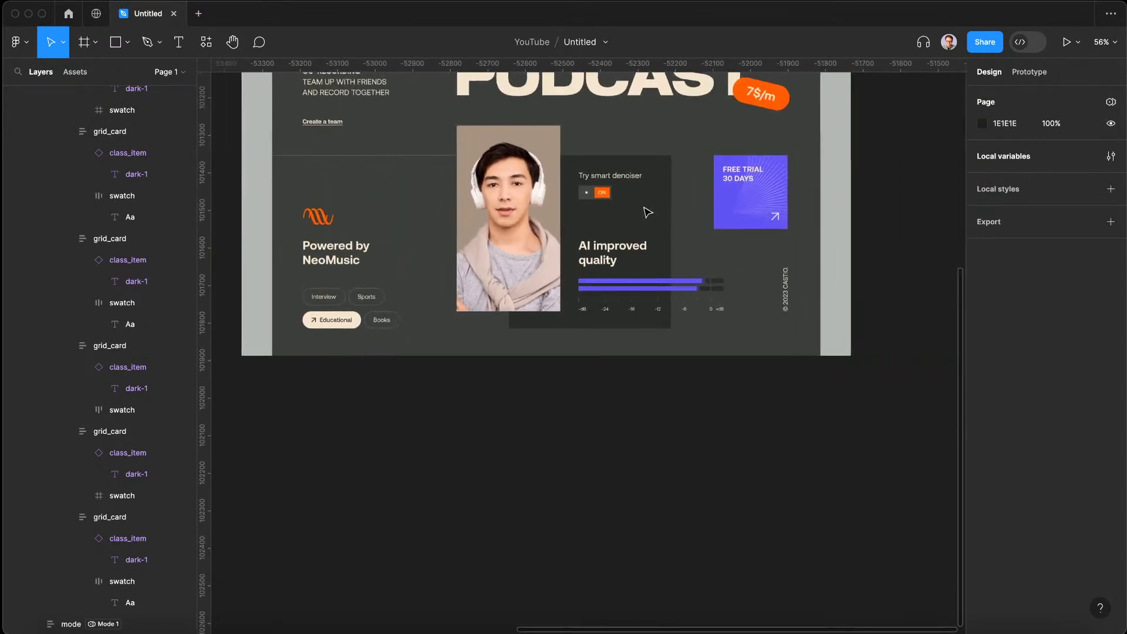
{"action": "scroll", "coordinate": [350, 345], "scroll_direction": "up", "scroll_amount": 4}
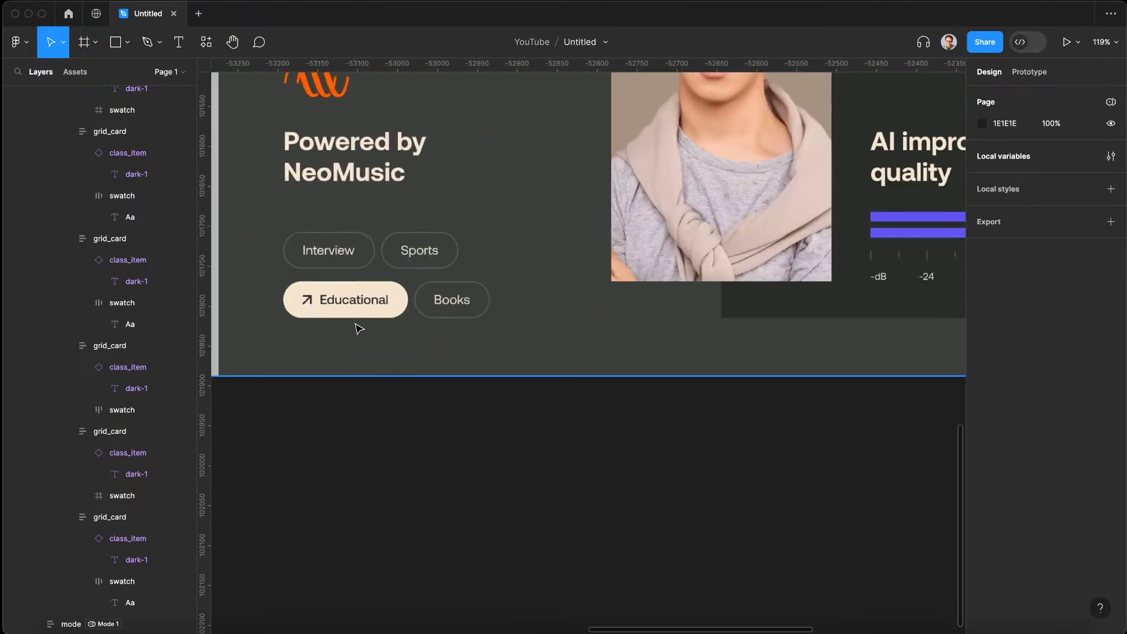
{"action": "scroll", "coordinate": [362, 317], "scroll_direction": "down", "scroll_amount": 5}
{"action": "scroll", "coordinate": [411, 270], "scroll_direction": "left", "scroll_amount": 3}
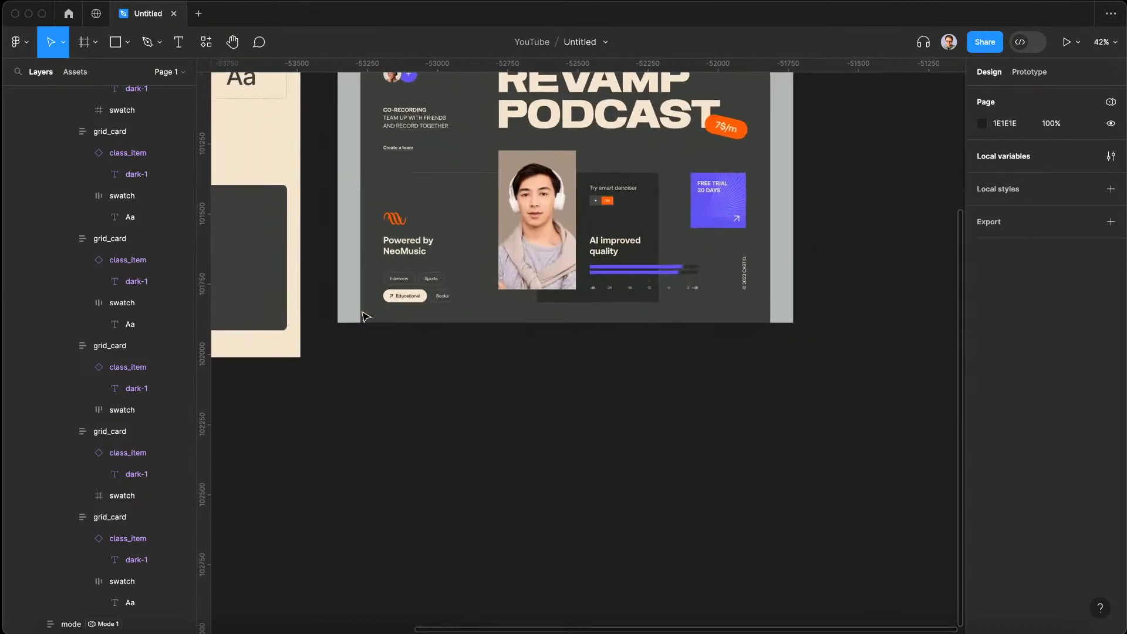
{"action": "scroll", "coordinate": [530, 304], "scroll_direction": "up", "scroll_amount": 3}
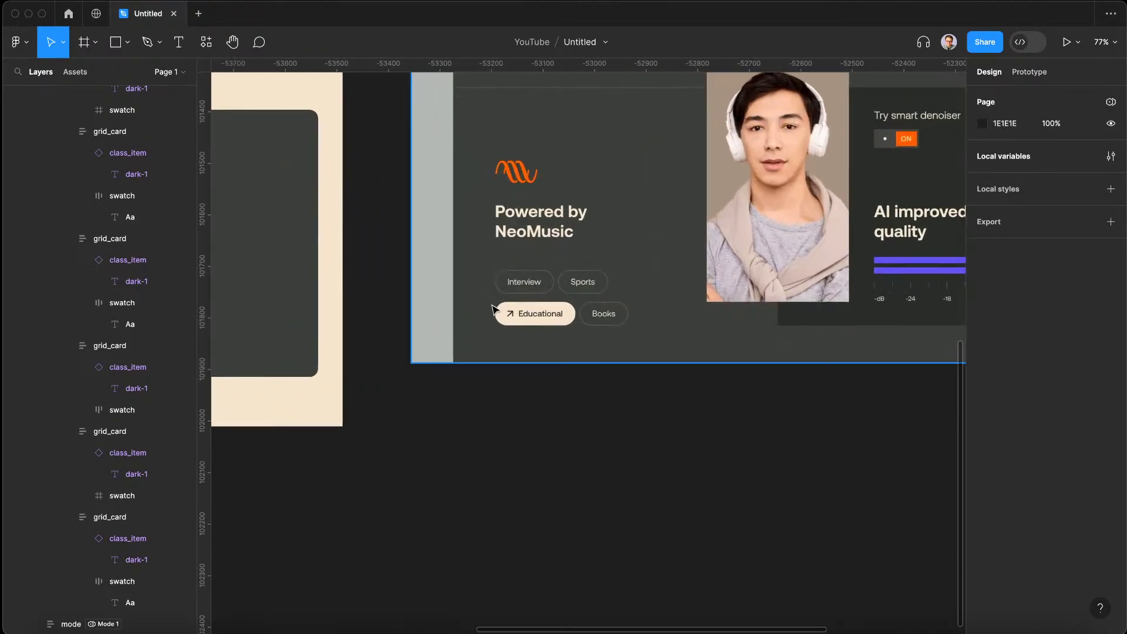
{"action": "scroll", "coordinate": [496, 314], "scroll_direction": "down", "scroll_amount": 3}
{"action": "scroll", "coordinate": [496, 314], "scroll_direction": "left", "scroll_amount": 3}
{"action": "scroll", "coordinate": [498, 307], "scroll_direction": "up", "scroll_amount": 2}
{"action": "scroll", "coordinate": [499, 307], "scroll_direction": "down", "scroll_amount": 3}
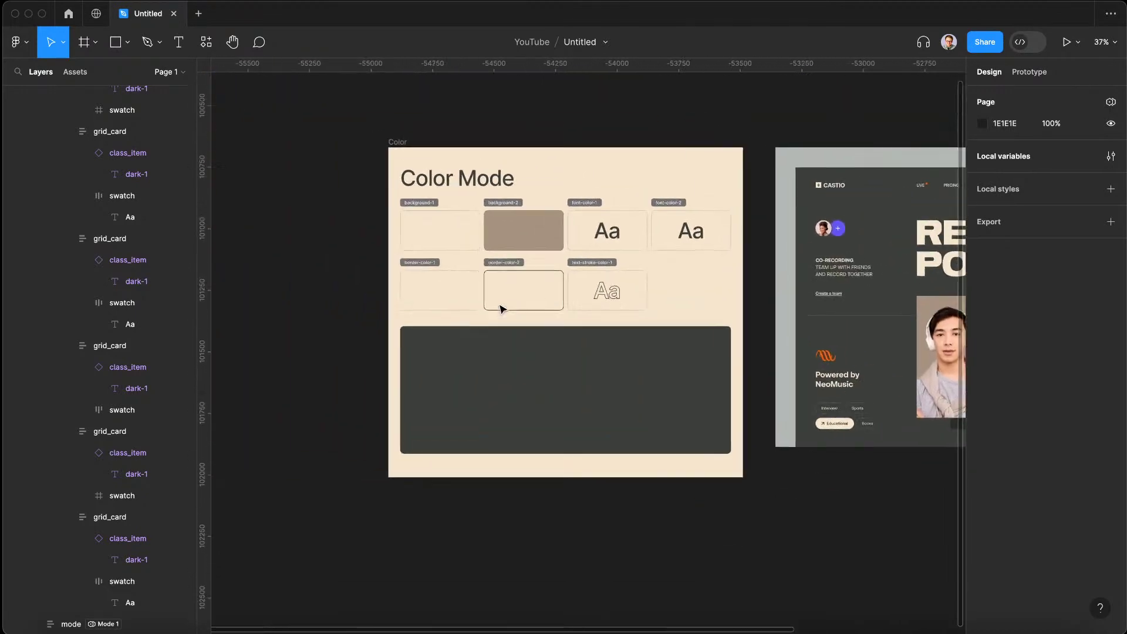
Rename the Color Modes variables background-1 and background-2 with the prefix parent-mode/ to group them under parent-mode
{"action": "left_click", "coordinate": [1111, 157]}
{"action": "double_click", "coordinate": [581, 144]}
{"action": "key", "text": "Left"}
{"action": "type", "text": "p"}
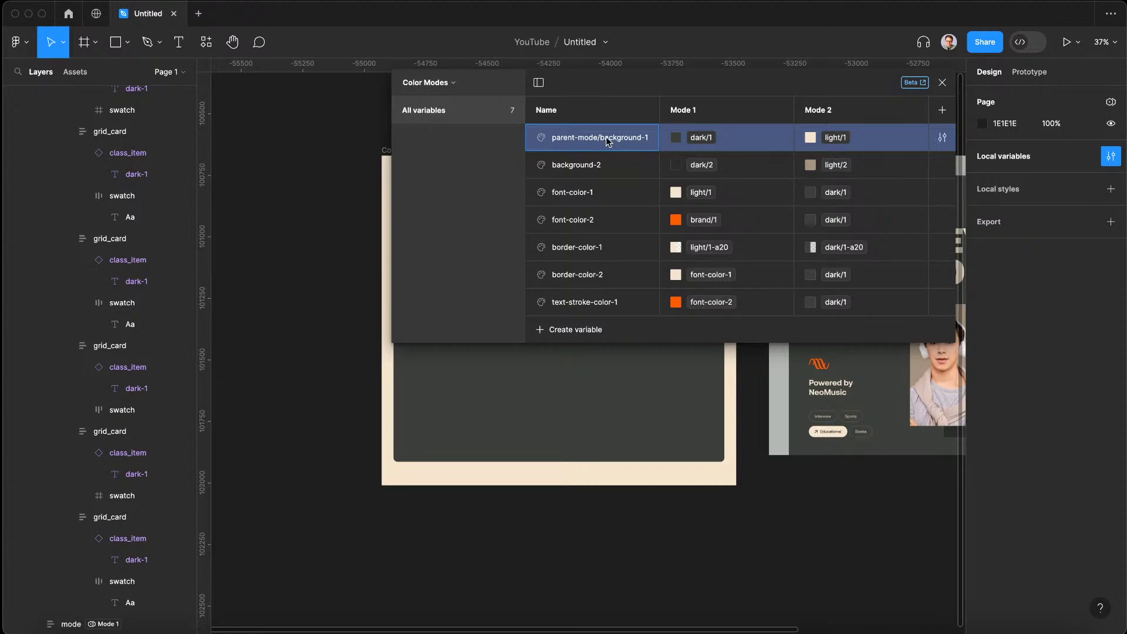
{"action": "left_click_drag", "start_coordinate": [598, 137], "coordinate": [524, 135]}
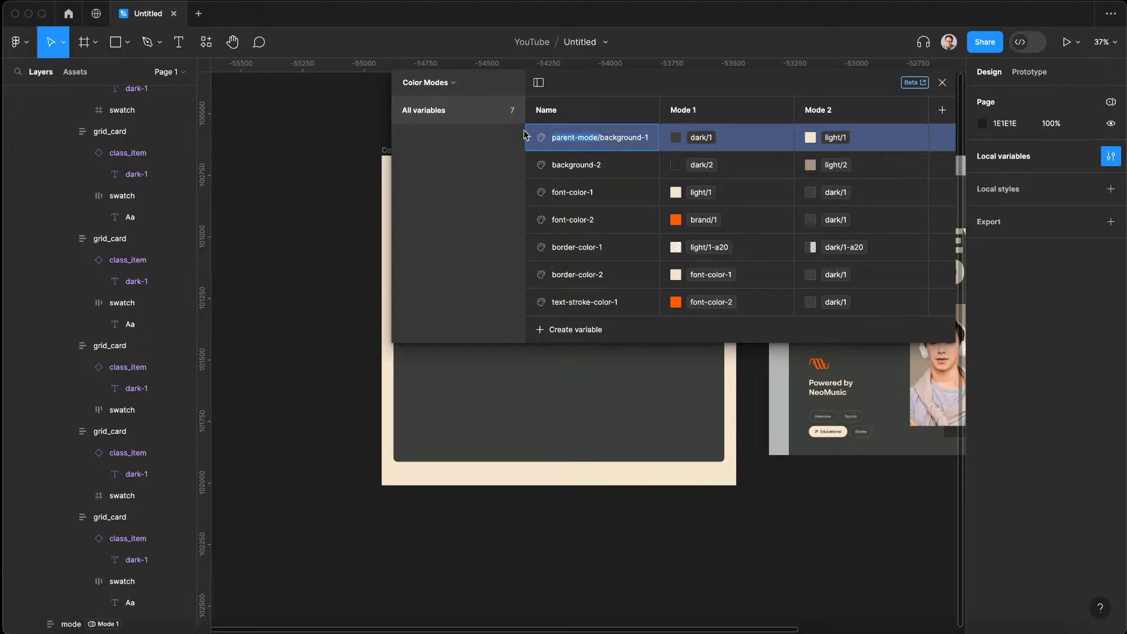
{"action": "key", "text": "Return"}
{"action": "double_click", "coordinate": [566, 139]}
{"action": "key", "text": "Left"}
{"action": "type", "text": "parent-mode/"}
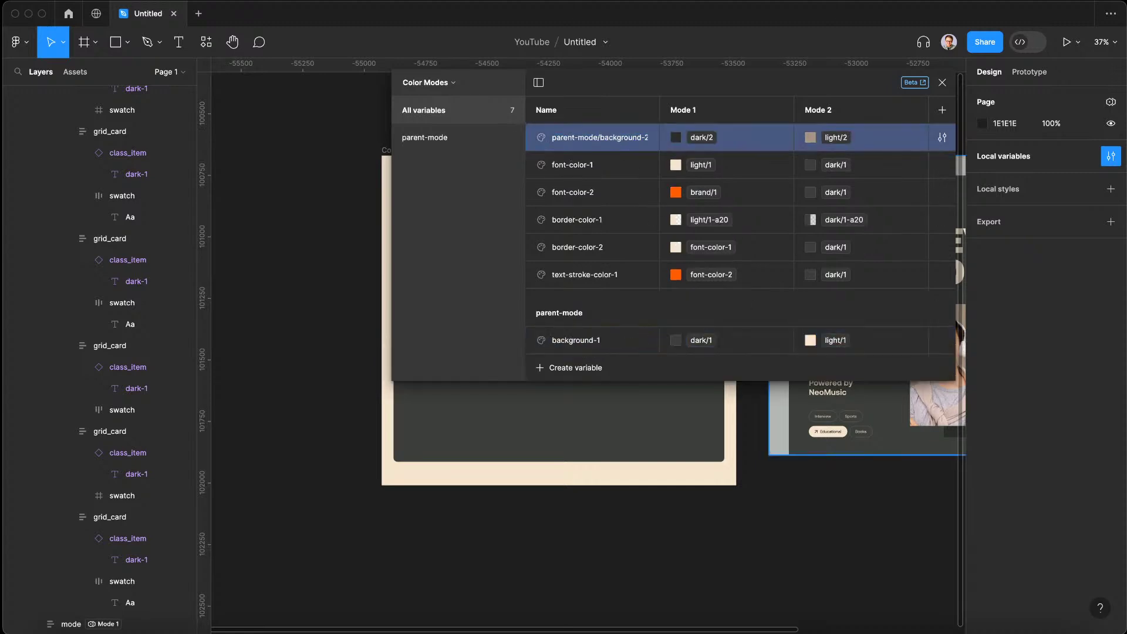
{"action": "key", "text": "Return"}
Add the parent-mode/ prefix to the names of the font-color-1 and font-color-2 variables
{"action": "double_click", "coordinate": [571, 138]}
{"action": "key", "text": "Left"}
{"action": "type", "text": "parent-mode/"}
{"action": "key", "text": "Return"}
{"action": "double_click", "coordinate": [571, 138]}
{"action": "key", "text": "Left"}
{"action": "type", "text": "parent-mode/"}
{"action": "key", "text": "Return"}
Add the parent-mode/ prefix to the names of border-color-1, border-color-2 and text-stroke-color-1
{"action": "double_click", "coordinate": [571, 139]}
{"action": "key", "text": "Left"}
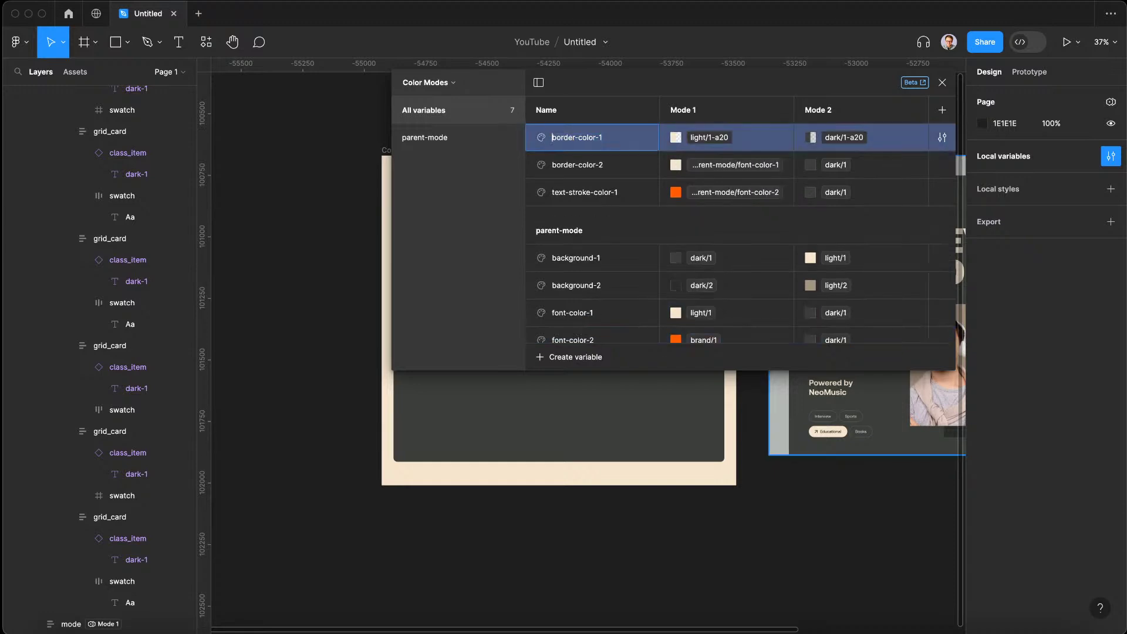
{"action": "type", "text": "parent-mode/"}
{"action": "key", "text": "Return"}
{"action": "double_click", "coordinate": [569, 147]}
{"action": "key", "text": "Left"}
{"action": "type", "text": "parent-mode/"}
{"action": "key", "text": "Return"}
{"action": "double_click", "coordinate": [567, 140]}
{"action": "key", "text": "Left"}
{"action": "type", "text": "parent-mode/"}
{"action": "key", "text": "Return"}
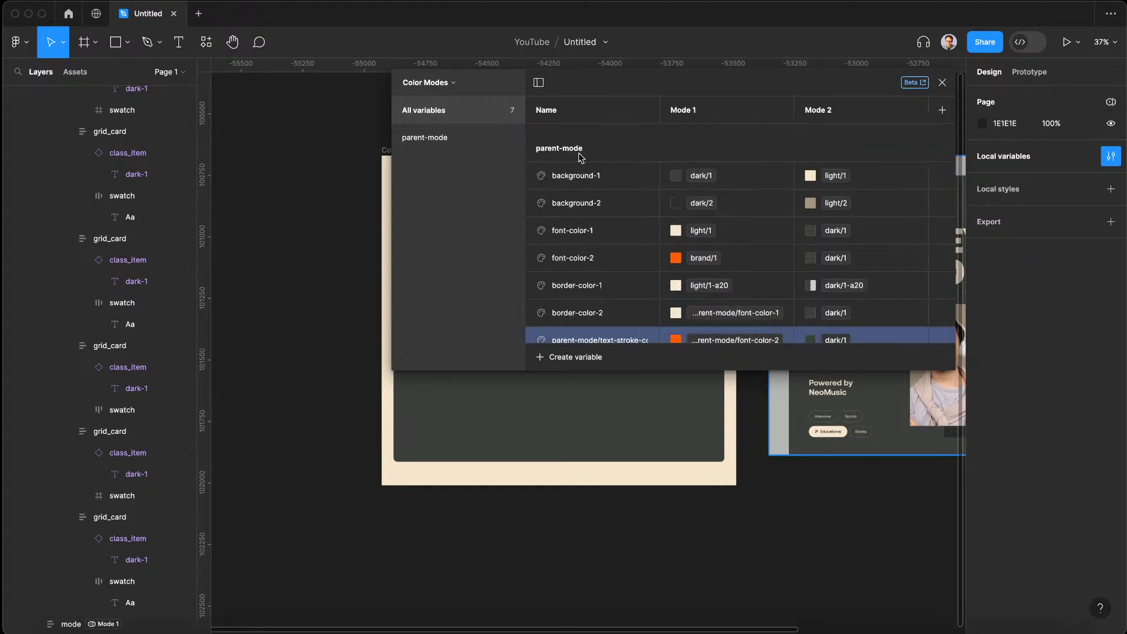
Create a color variable named child-mode-1/background-1 in the Color Modes collection
{"action": "scroll", "coordinate": [587, 210], "scroll_direction": "down", "scroll_amount": 1}
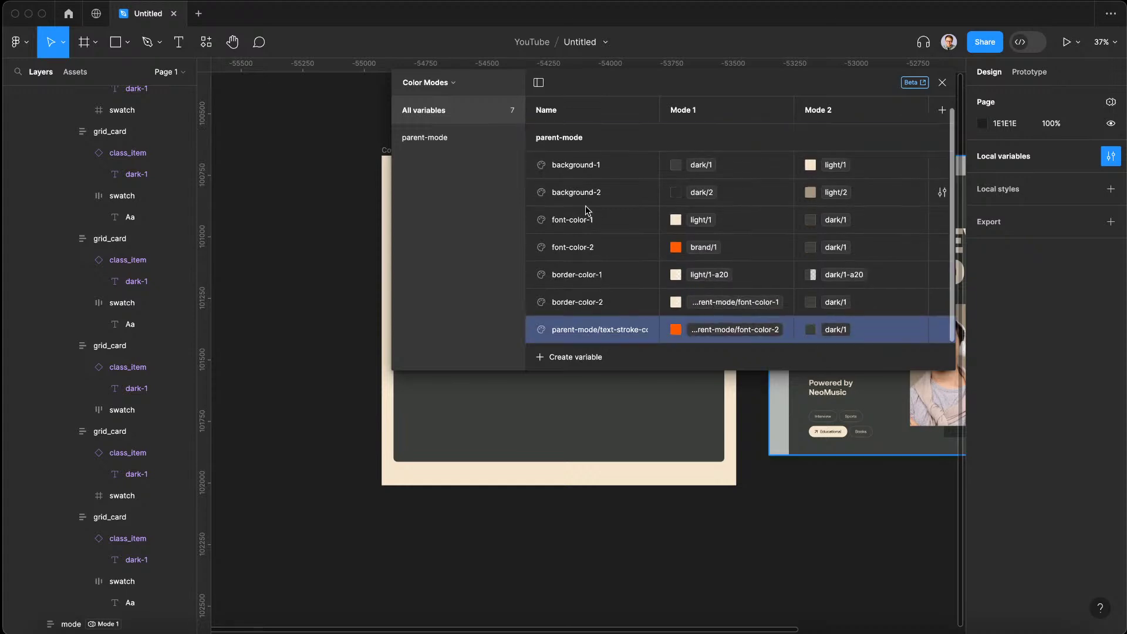
{"action": "left_click", "coordinate": [554, 360]}
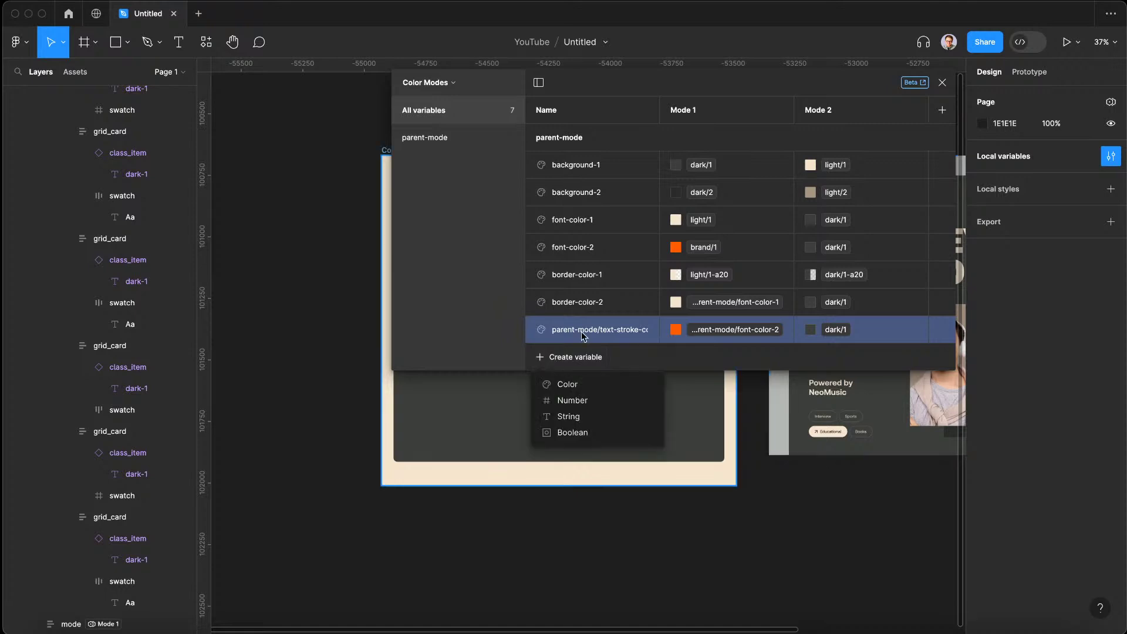
{"action": "left_click", "coordinate": [577, 378]}
{"action": "type", "text": "child-mode-1"}
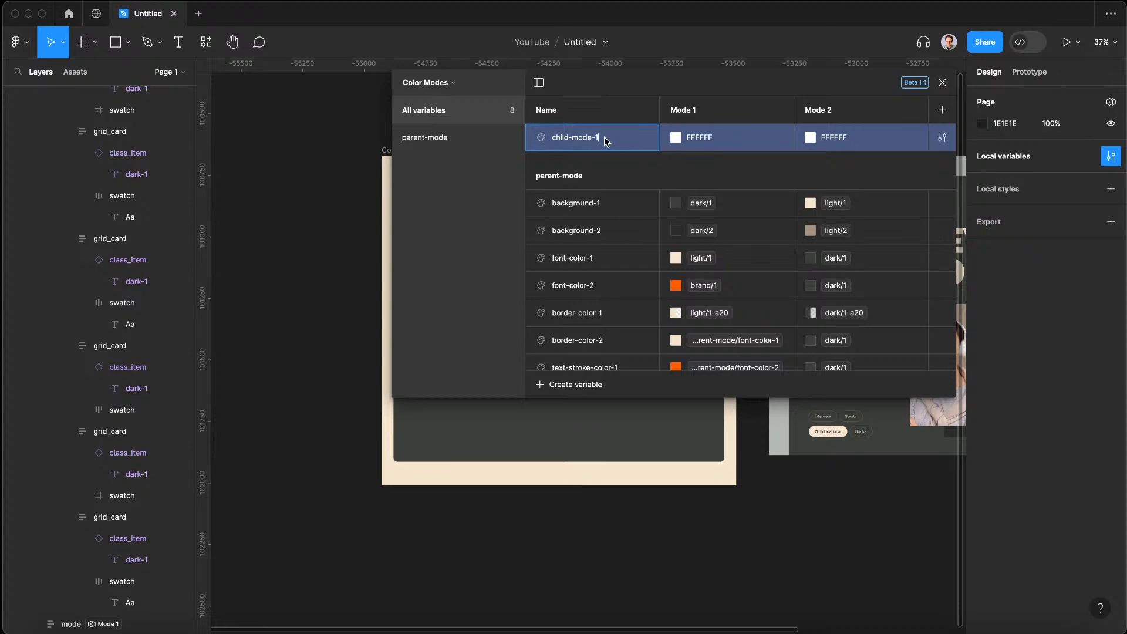
{"action": "key", "text": "Return"}
{"action": "key", "text": "super+c"}
{"action": "type", "text": "background-1"}
{"action": "key", "text": "Return"}
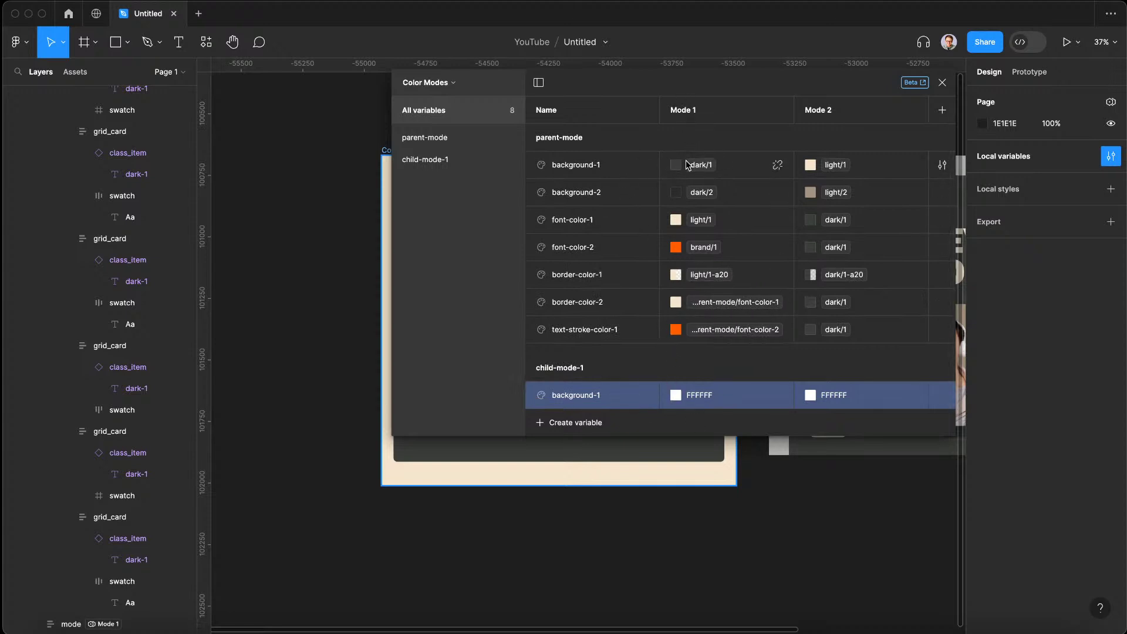
Link child-mode-1's background-1 to the global swatches light/1 for Mode 1 and dark/1 for Mode 2
{"action": "left_click", "coordinate": [674, 397]}
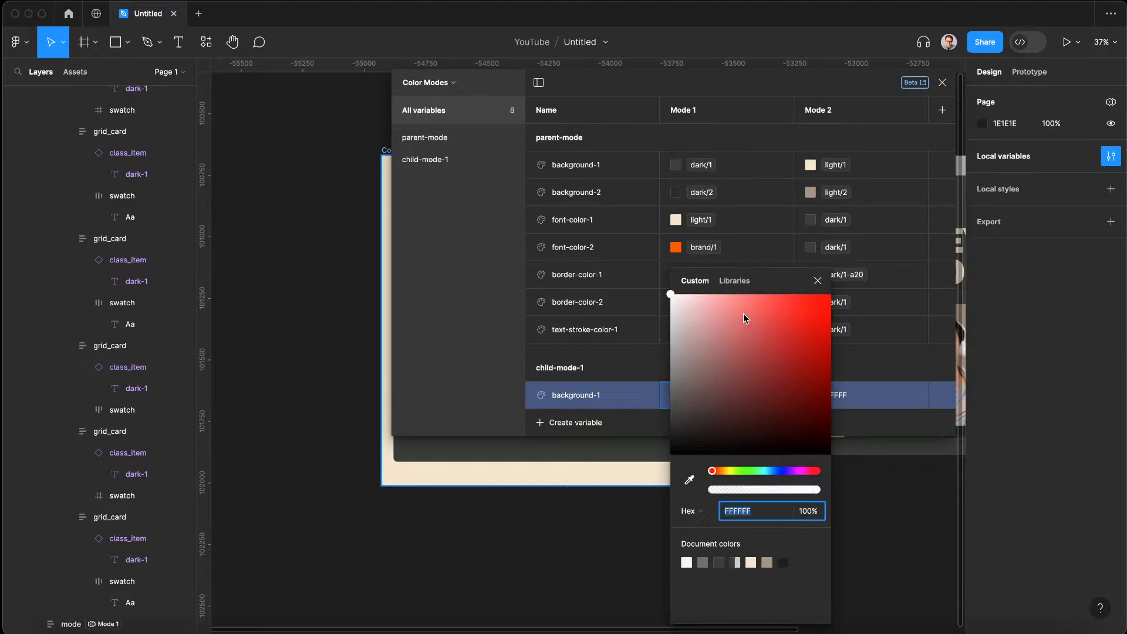
{"action": "left_click", "coordinate": [734, 280]}
{"action": "scroll", "coordinate": [720, 490], "scroll_direction": "down", "scroll_amount": 3}
{"action": "left_click", "coordinate": [709, 416]}
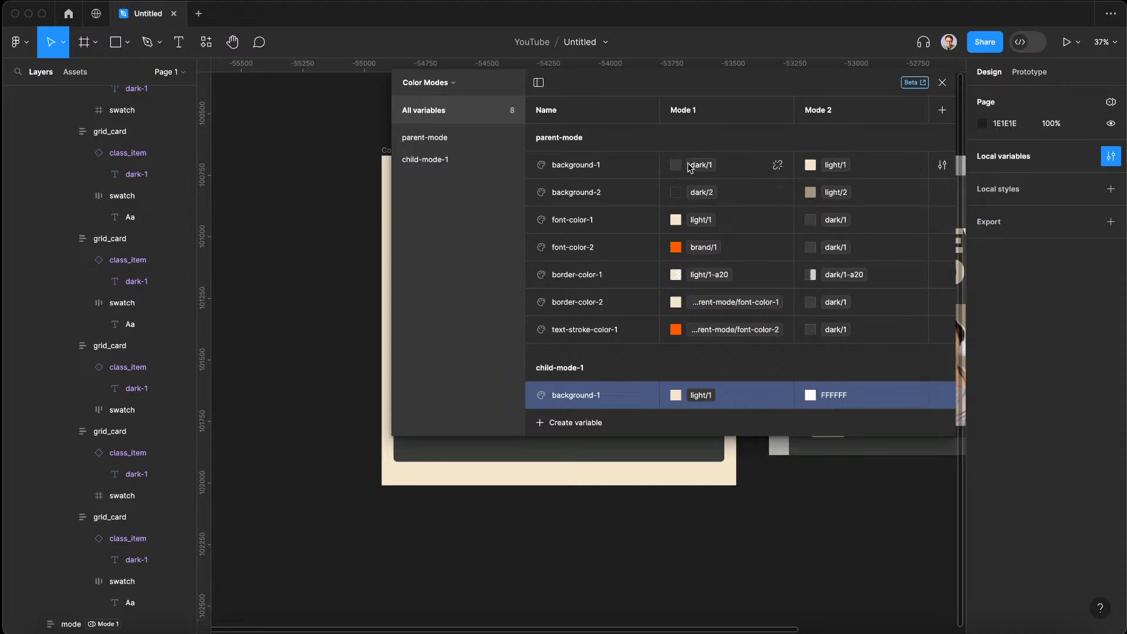
{"action": "left_click", "coordinate": [810, 398]}
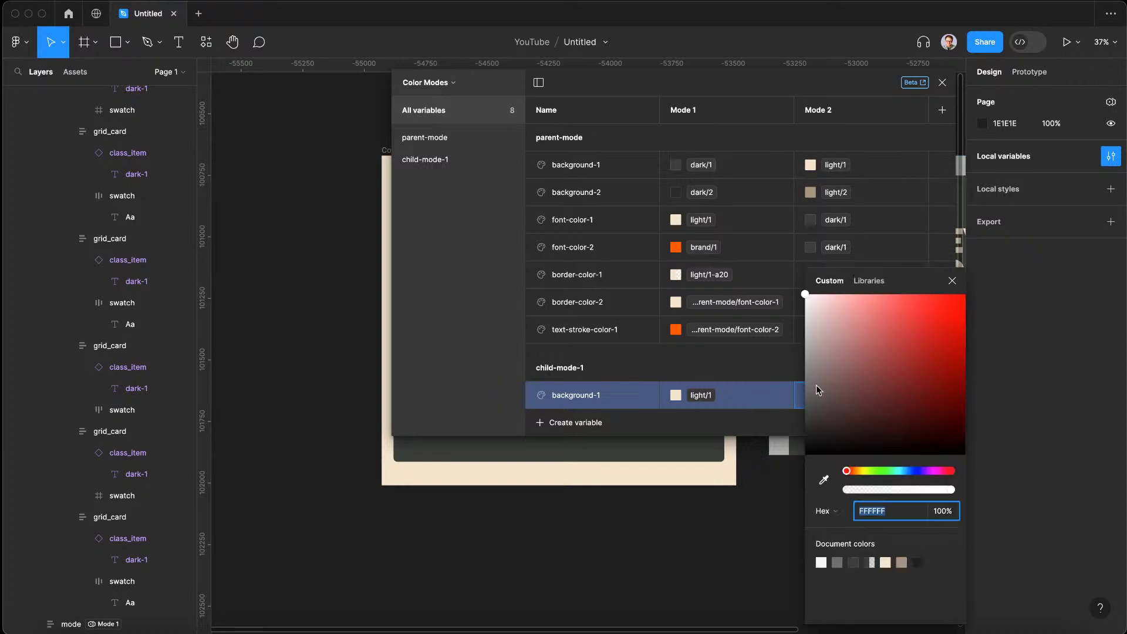
{"action": "left_click", "coordinate": [854, 285]}
{"action": "scroll", "coordinate": [840, 423], "scroll_direction": "down", "scroll_amount": 3}
{"action": "scroll", "coordinate": [839, 399], "scroll_direction": "up", "scroll_amount": 2}
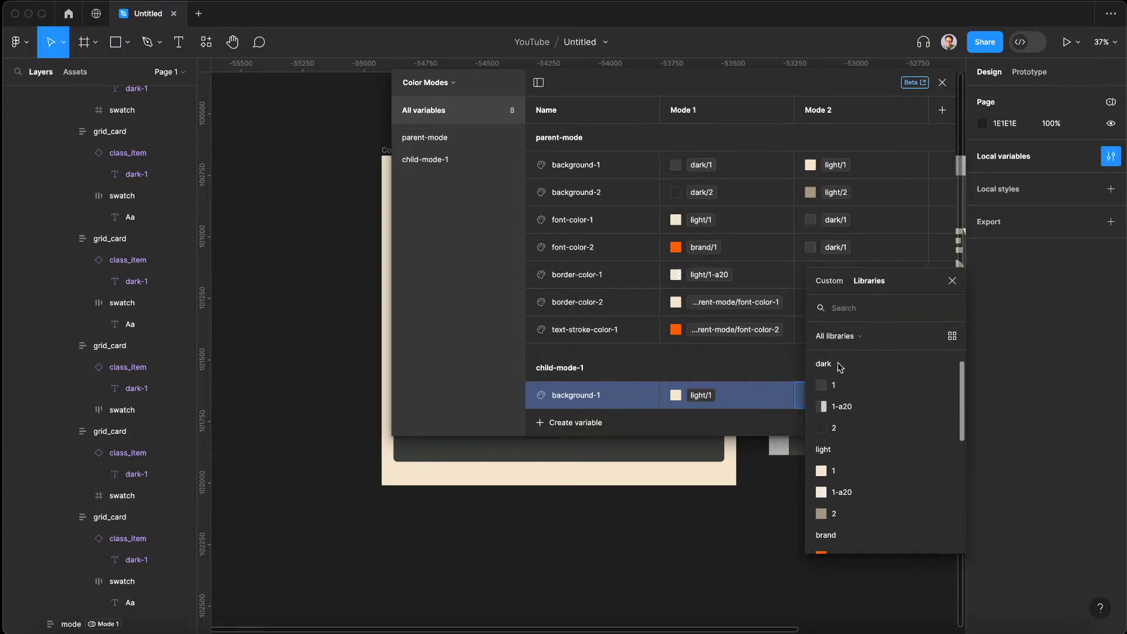
{"action": "left_click", "coordinate": [830, 384]}
Create a color variable named child-mode-1/background-2 in the Color Modes collection
{"action": "left_click", "coordinate": [552, 422]}
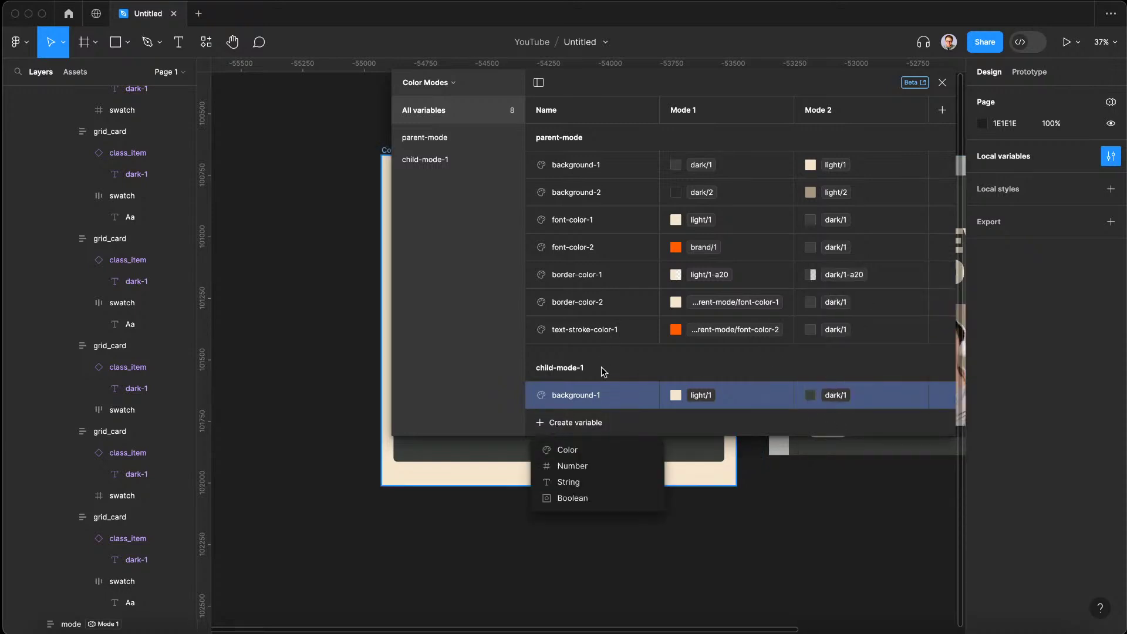
{"action": "left_click", "coordinate": [582, 452]}
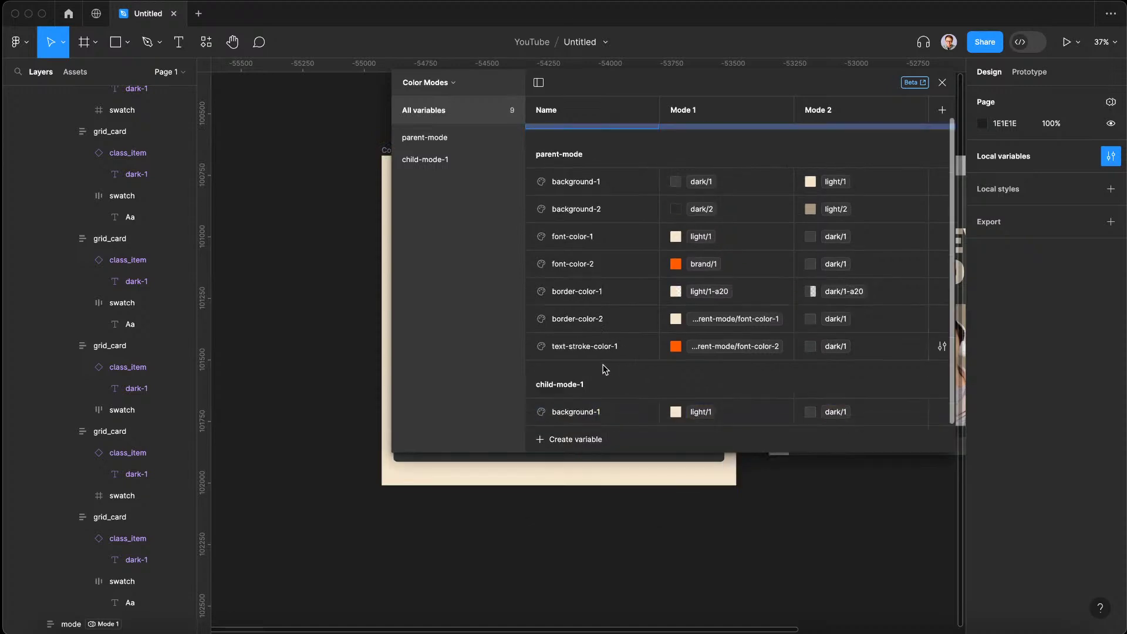
{"action": "key", "text": "super+v"}
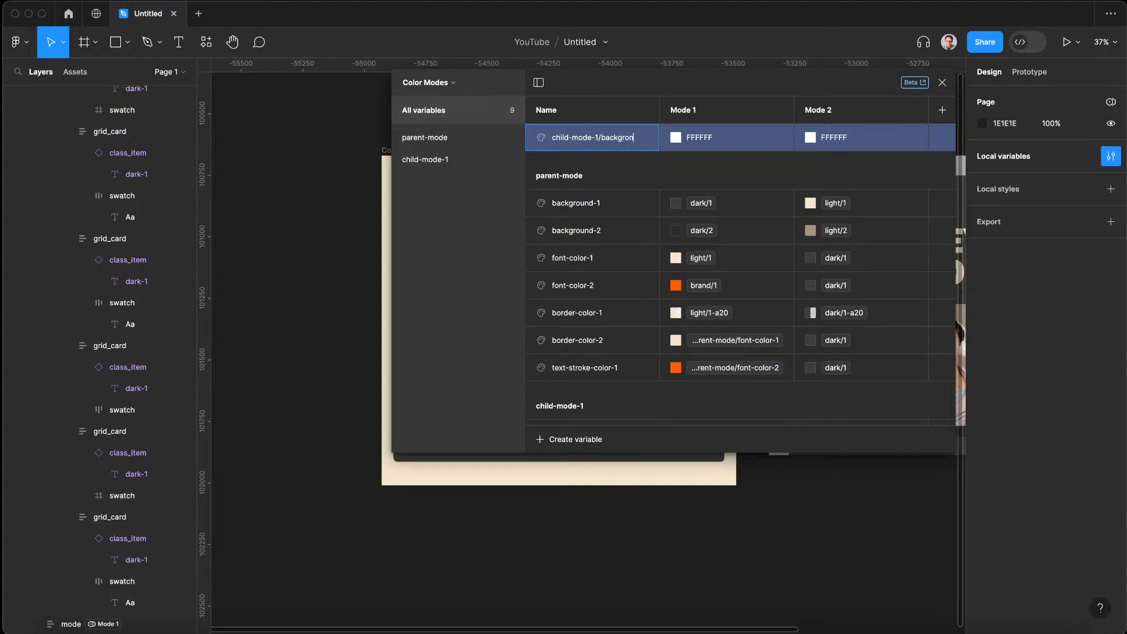
{"action": "type", "text": "/background-2"}
{"action": "key", "text": "Return"}
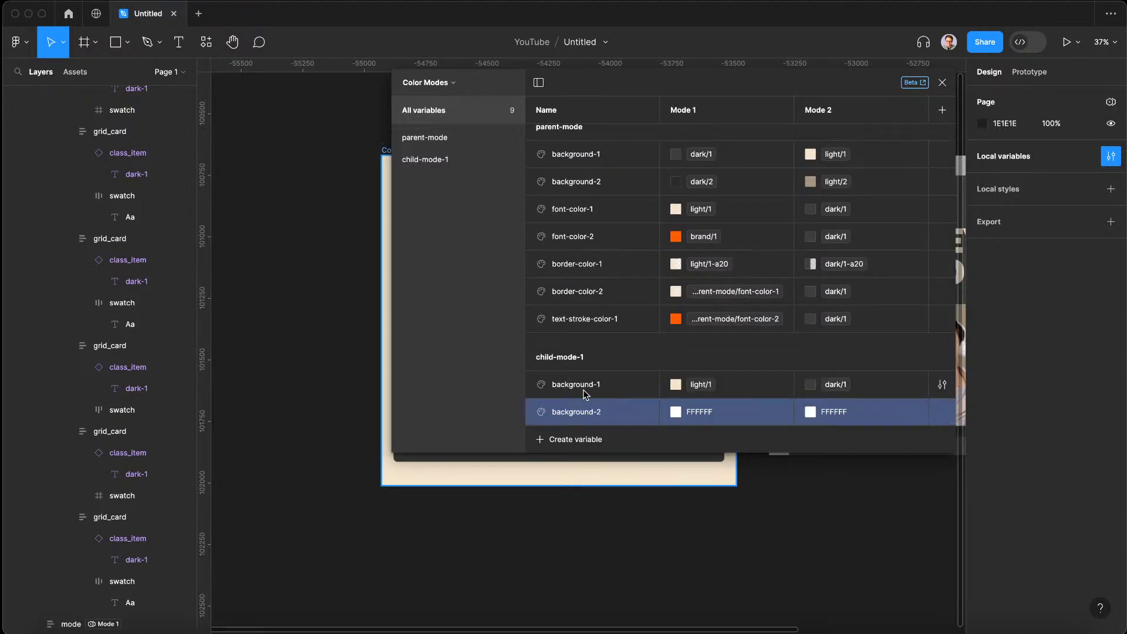
Link child-mode-1's background-2 to the global swatches light/2 for Mode 1 and dark/2 for Mode 2
{"action": "scroll", "coordinate": [309, 312], "scroll_direction": "right", "scroll_amount": 10}
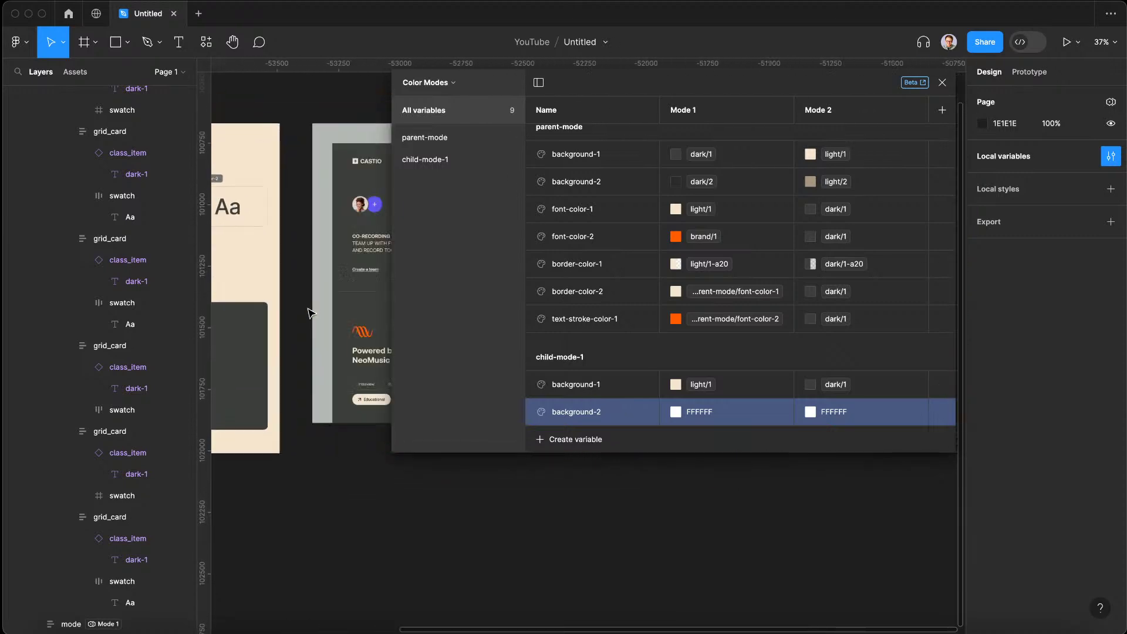
{"action": "scroll", "coordinate": [309, 313], "scroll_direction": "up", "scroll_amount": 5}
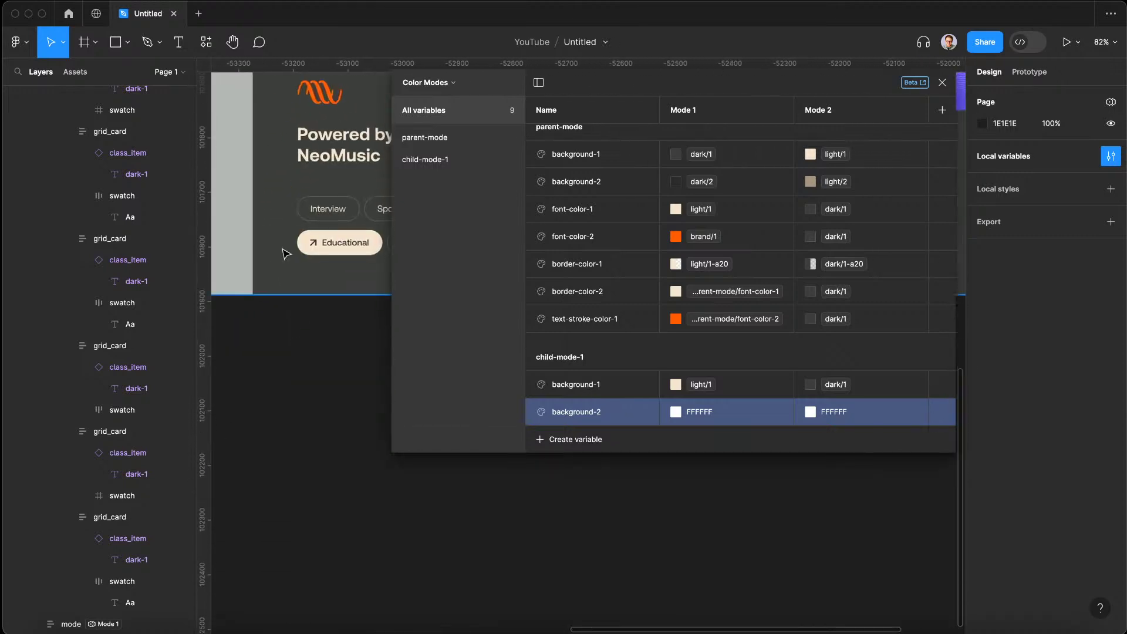
{"action": "scroll", "coordinate": [286, 235], "scroll_direction": "right", "scroll_amount": 2}
{"action": "scroll", "coordinate": [329, 257], "scroll_direction": "right", "scroll_amount": 2}
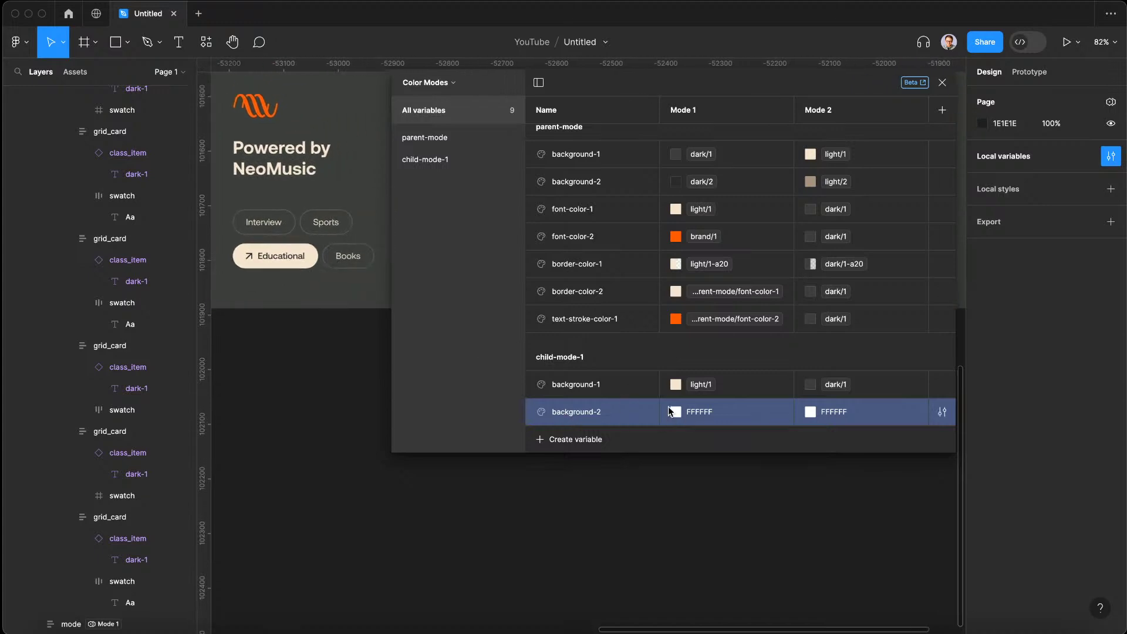
{"action": "left_click", "coordinate": [675, 412]}
{"action": "left_click", "coordinate": [734, 280]}
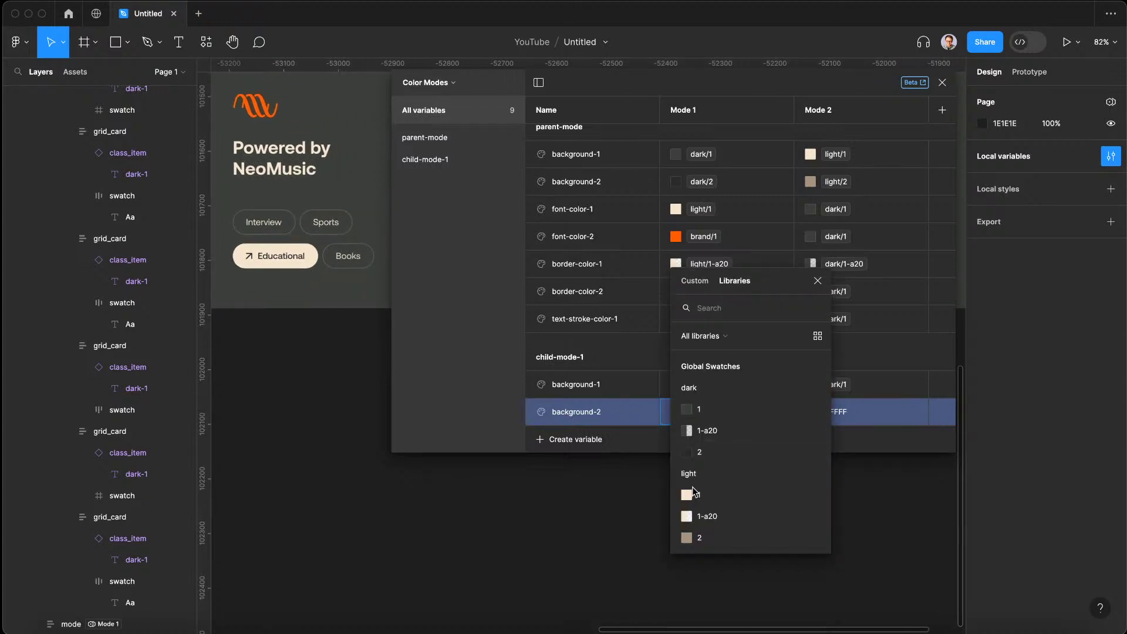
{"action": "scroll", "coordinate": [694, 475], "scroll_direction": "down", "scroll_amount": 2}
{"action": "left_click", "coordinate": [697, 501]}
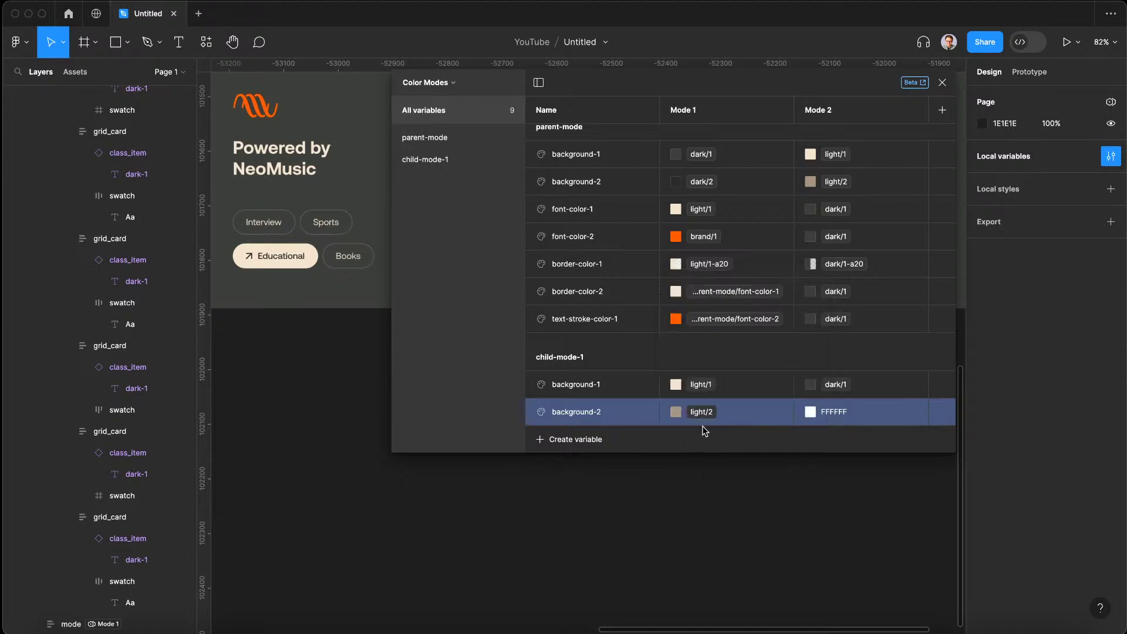
{"action": "left_click", "coordinate": [810, 412]}
{"action": "left_click", "coordinate": [870, 280]}
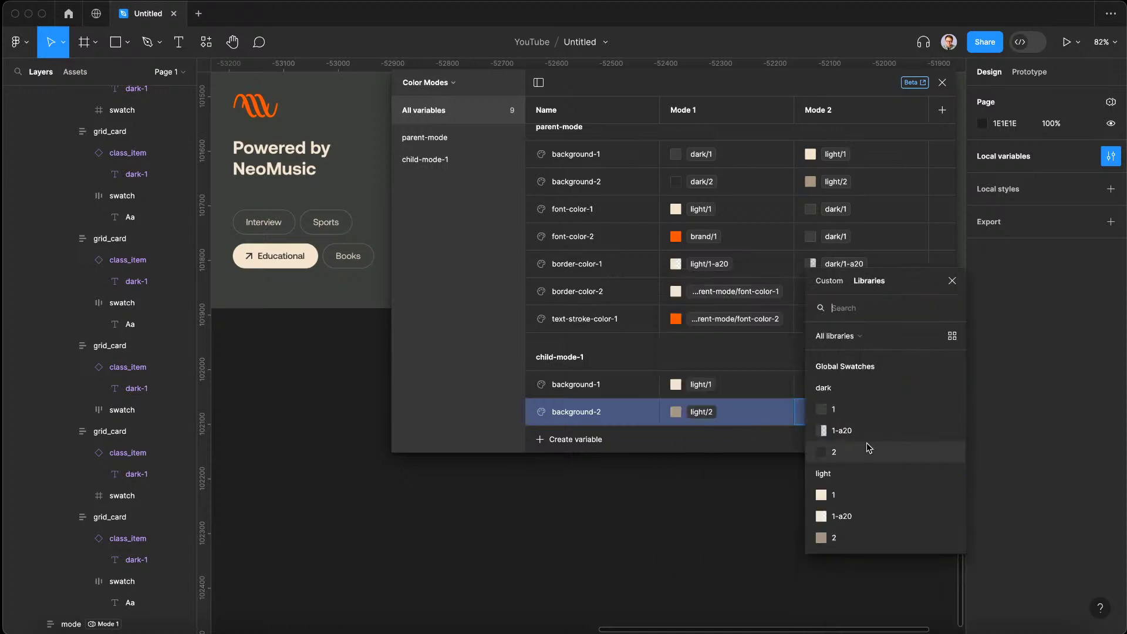
{"action": "left_click", "coordinate": [866, 443]}
Create a color variable named child-mode-1/font-color-1 and open its Mode 1 color for editing
{"action": "left_click", "coordinate": [545, 439]}
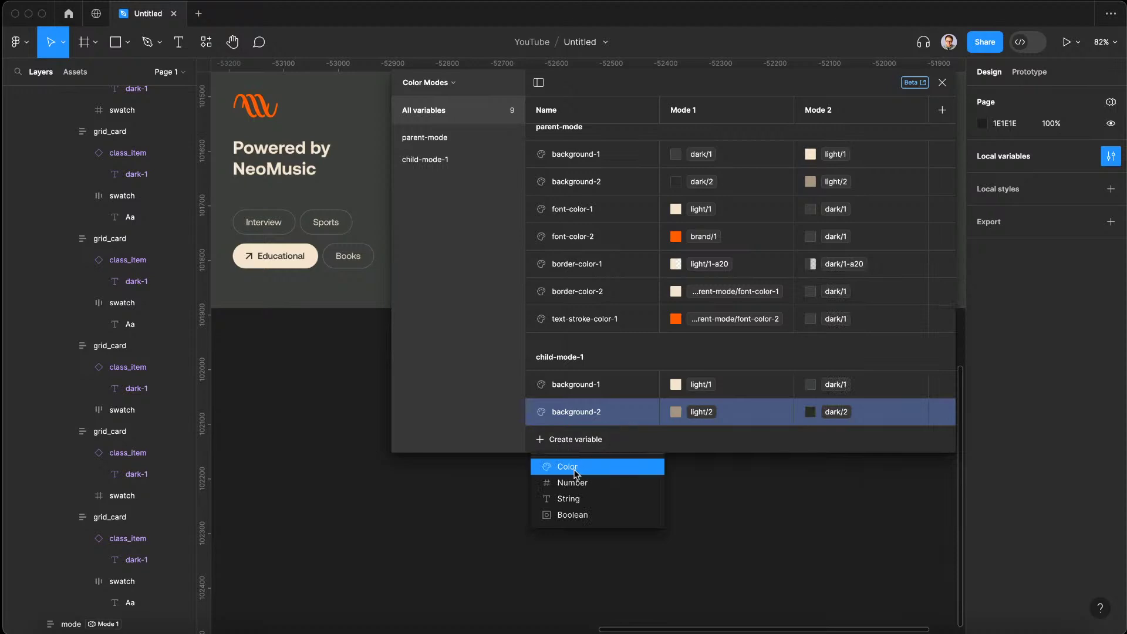
{"action": "left_click", "coordinate": [573, 463]}
{"action": "type", "text": "child-mode-1/font-color-2"}
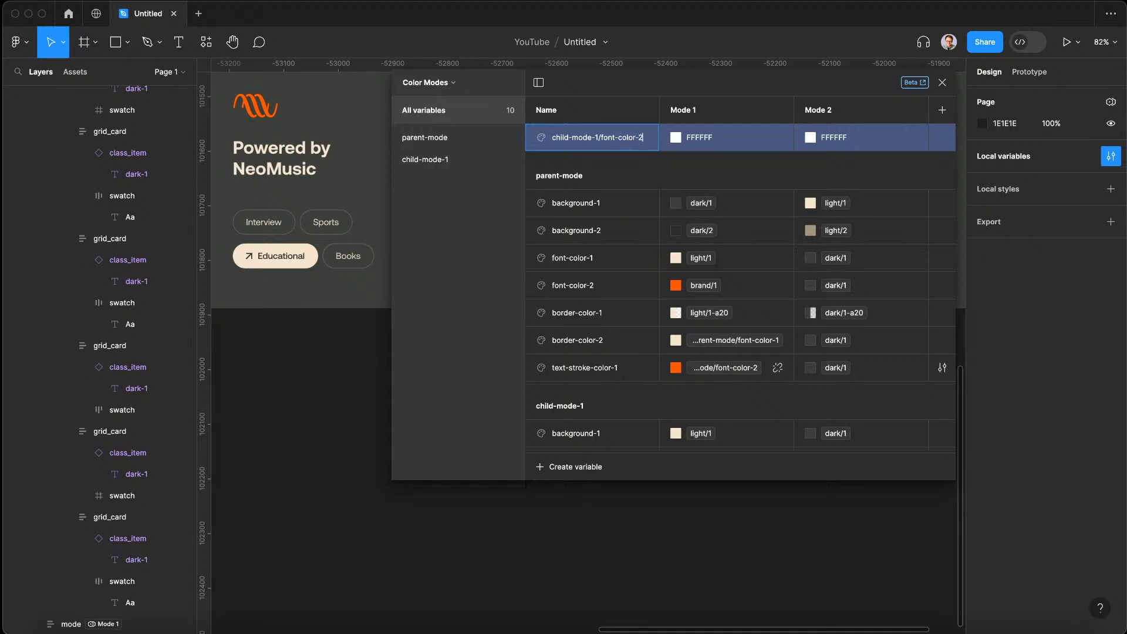
{"action": "key", "text": "Return"}
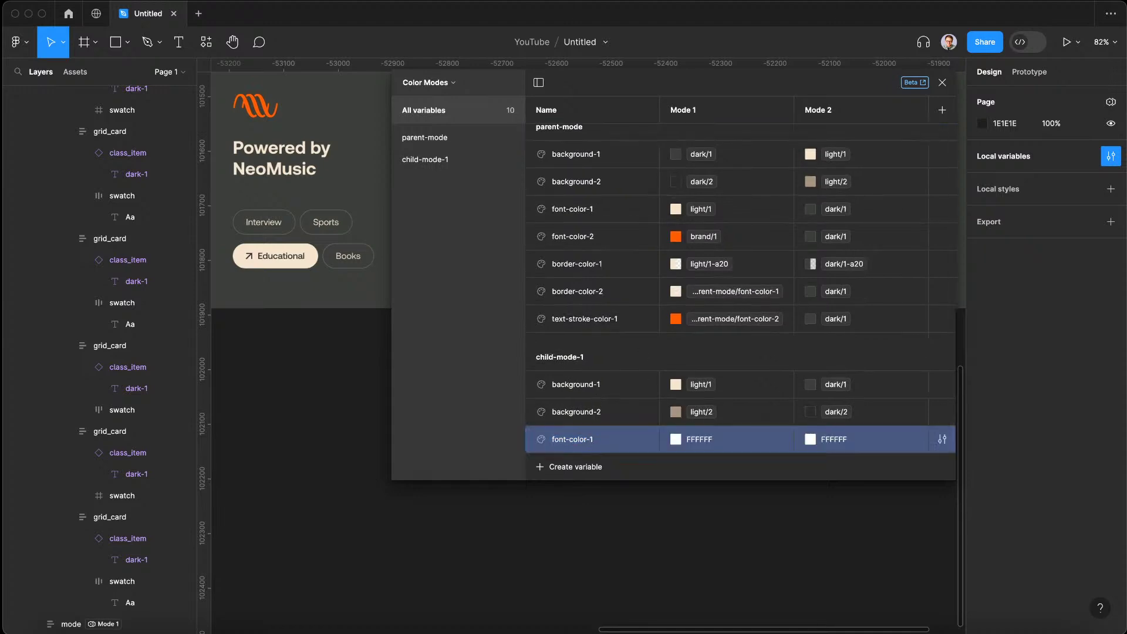
{"action": "left_click", "coordinate": [675, 439]}
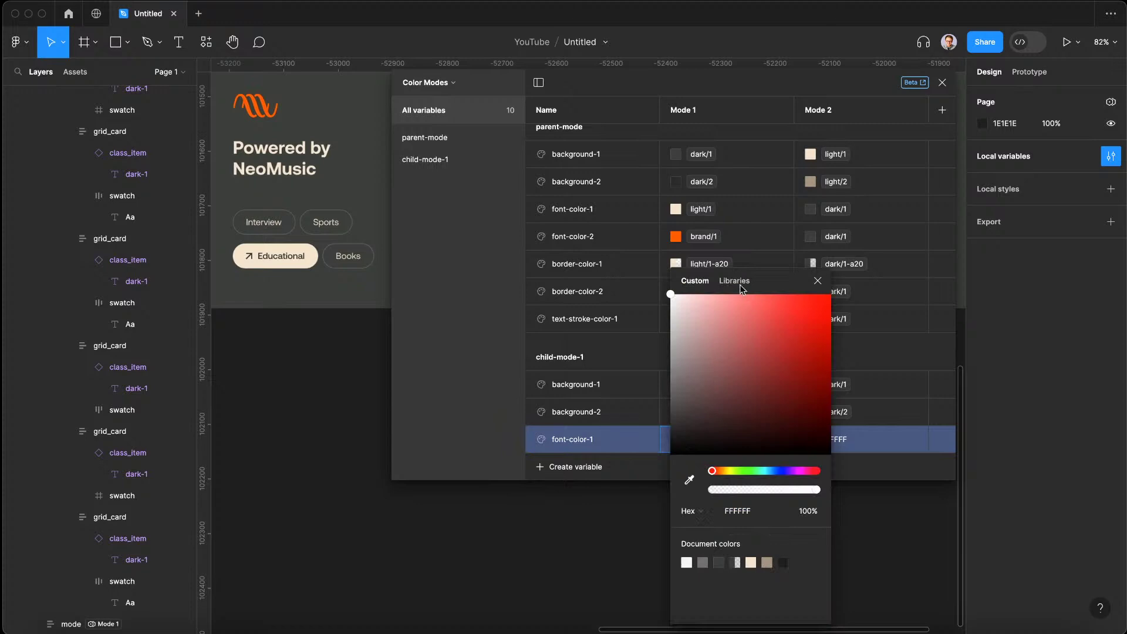
Set child-mode-1's font-color-1 to the dark/1 swatch in Mode 1 and light/1 in Mode 2
{"action": "left_click", "coordinate": [740, 280]}
{"action": "left_click", "coordinate": [720, 411]}
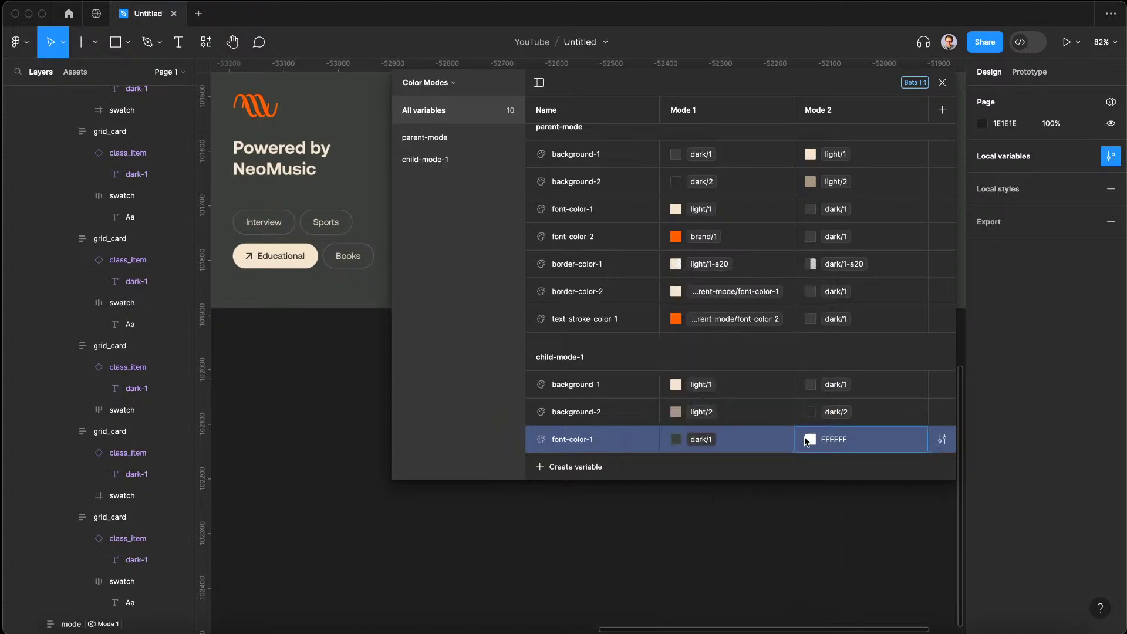
{"action": "left_click", "coordinate": [810, 439]}
{"action": "left_click", "coordinate": [869, 280]}
{"action": "scroll", "coordinate": [843, 402], "scroll_direction": "down", "scroll_amount": 1}
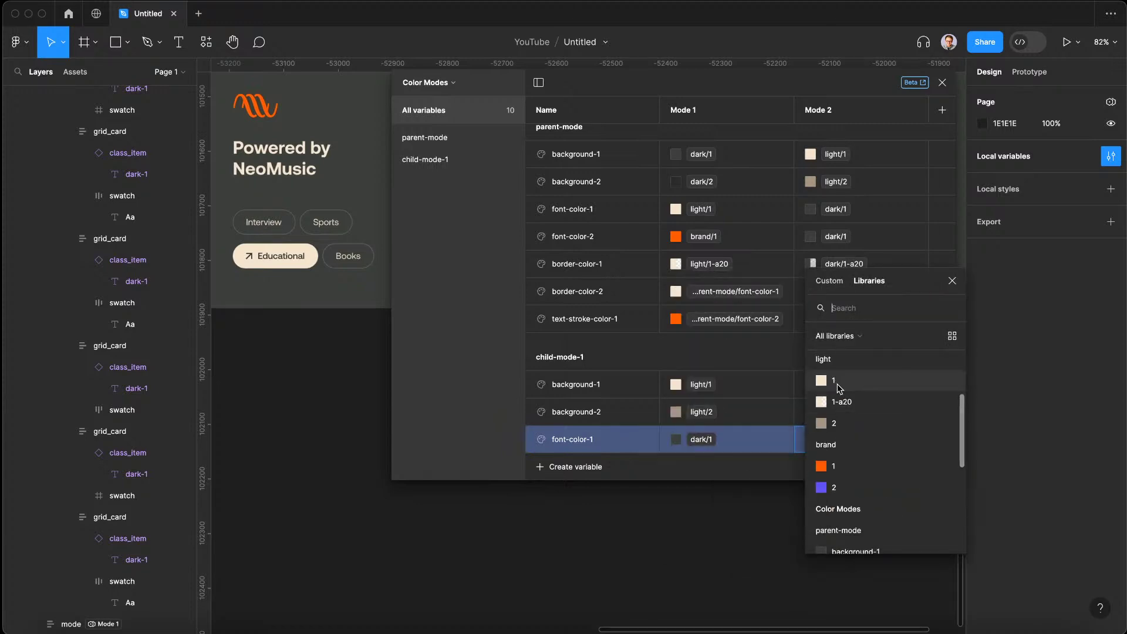
{"action": "left_click", "coordinate": [836, 380]}
Create a color variable named child-mode-1/font-color-2
{"action": "left_click", "coordinate": [543, 467]}
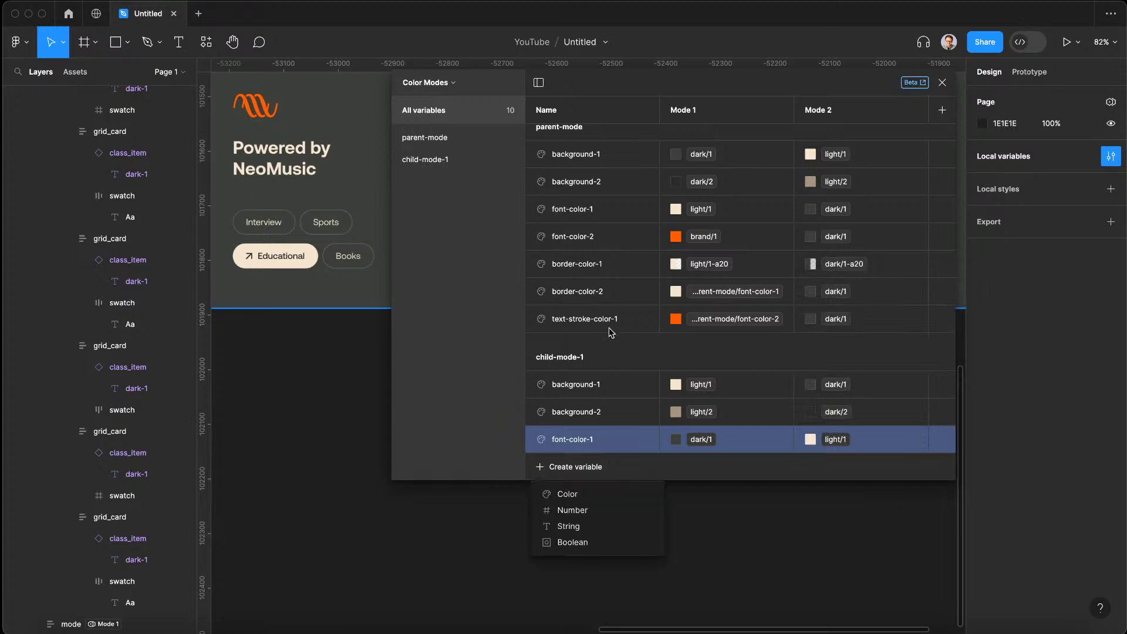
{"action": "left_click", "coordinate": [567, 494]}
{"action": "type", "text": "child-mode-1/"}
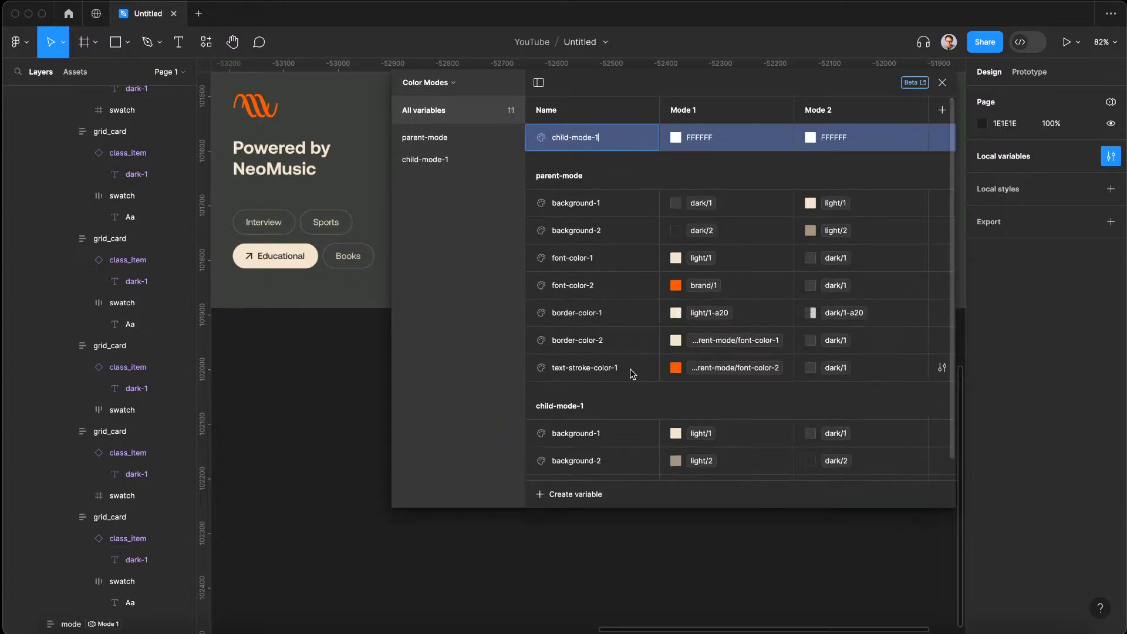
{"action": "type", "text": "font-color-"}
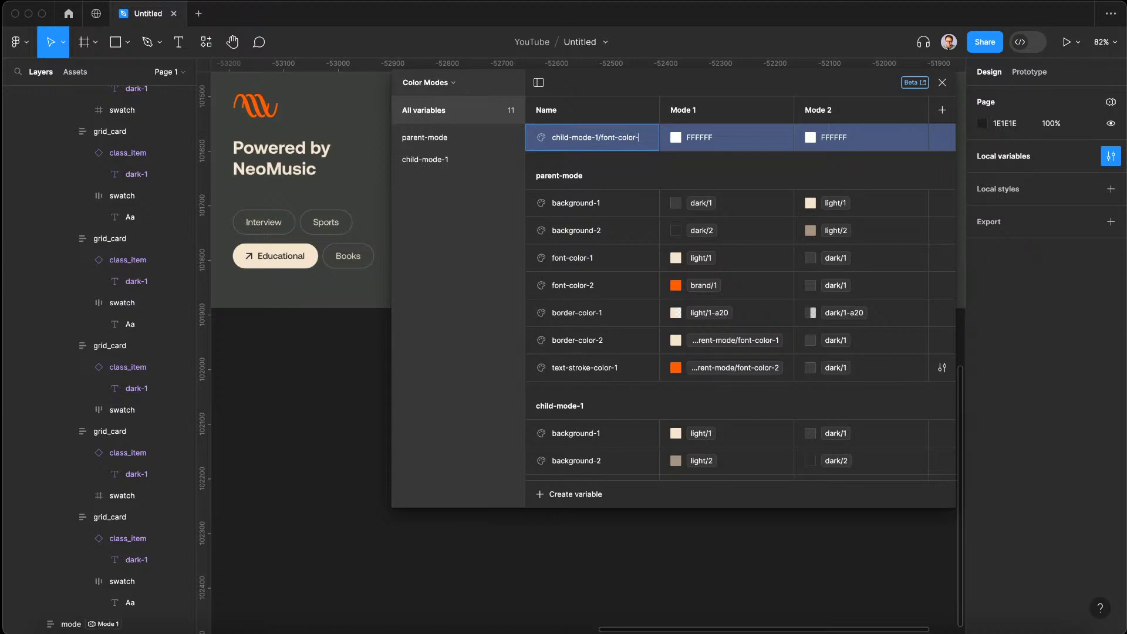
{"action": "type", "text": "2"}
{"action": "key", "text": "Return"}
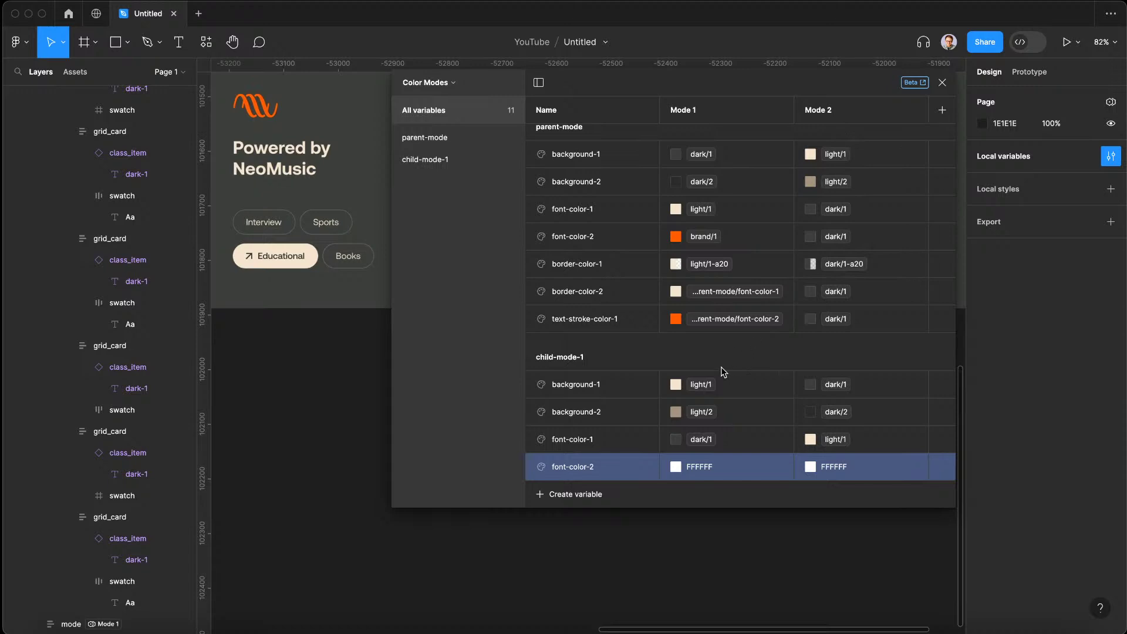
Link child-mode-1's font-color-2 to the brand/1 swatch in both Mode 1 and Mode 2
{"action": "left_click", "coordinate": [676, 467]}
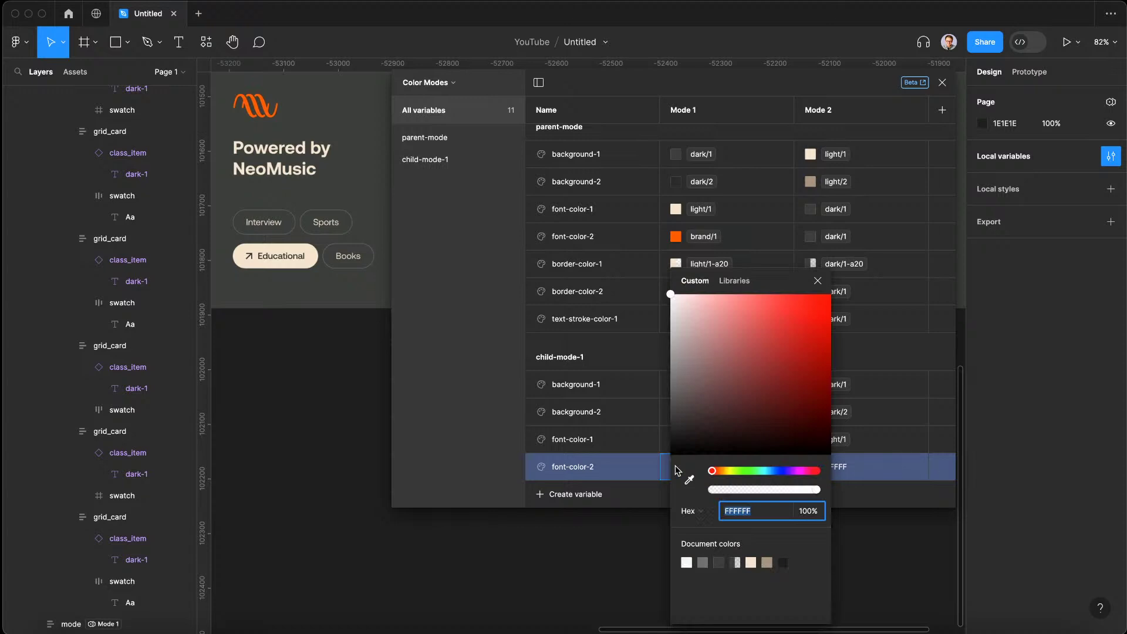
{"action": "left_click", "coordinate": [734, 281]}
{"action": "scroll", "coordinate": [725, 443], "scroll_direction": "down", "scroll_amount": 3}
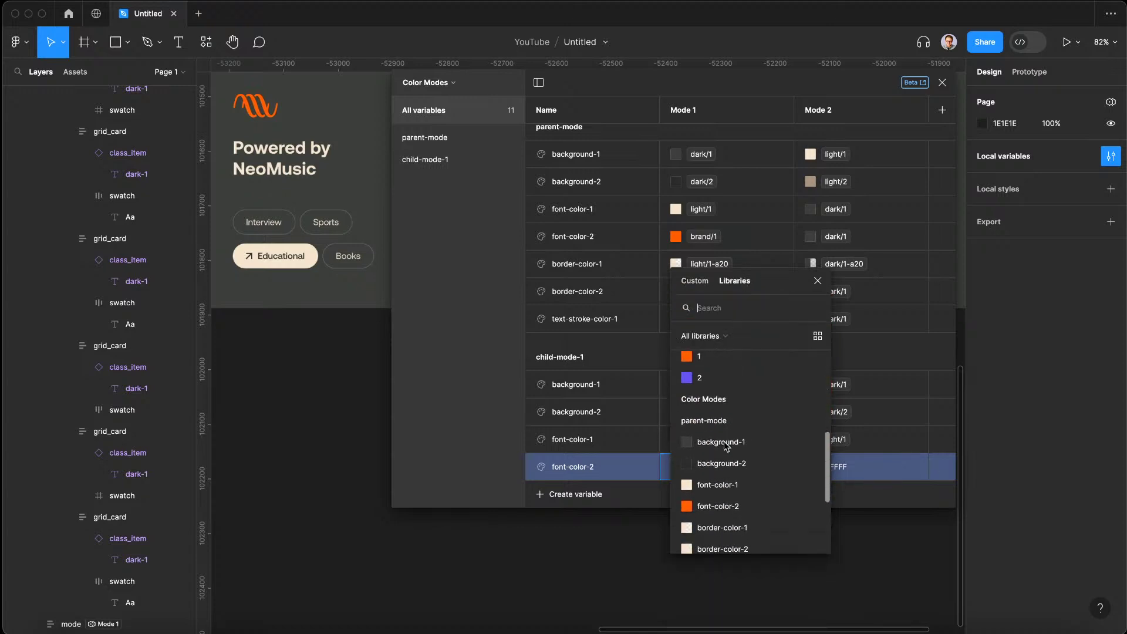
{"action": "scroll", "coordinate": [716, 440], "scroll_direction": "down", "scroll_amount": 3}
{"action": "scroll", "coordinate": [716, 465], "scroll_direction": "up", "scroll_amount": 3}
{"action": "scroll", "coordinate": [712, 463], "scroll_direction": "up", "scroll_amount": 1}
{"action": "left_click", "coordinate": [704, 444]}
{"action": "left_click", "coordinate": [808, 471]}
{"action": "left_click", "coordinate": [866, 281]}
{"action": "scroll", "coordinate": [858, 453], "scroll_direction": "down", "scroll_amount": 2}
{"action": "scroll", "coordinate": [858, 453], "scroll_direction": "down", "scroll_amount": 1}
{"action": "left_click", "coordinate": [844, 434]}
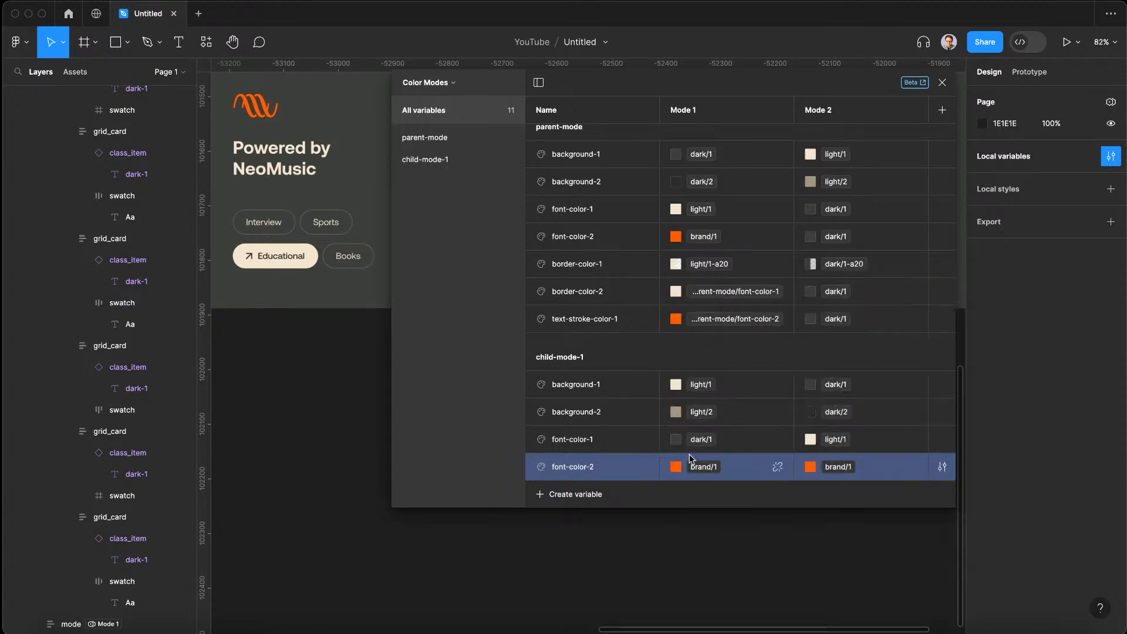
Create a color variable named child-mode-1/border-color-1
{"action": "scroll", "coordinate": [636, 211], "scroll_direction": "up", "scroll_amount": 1}
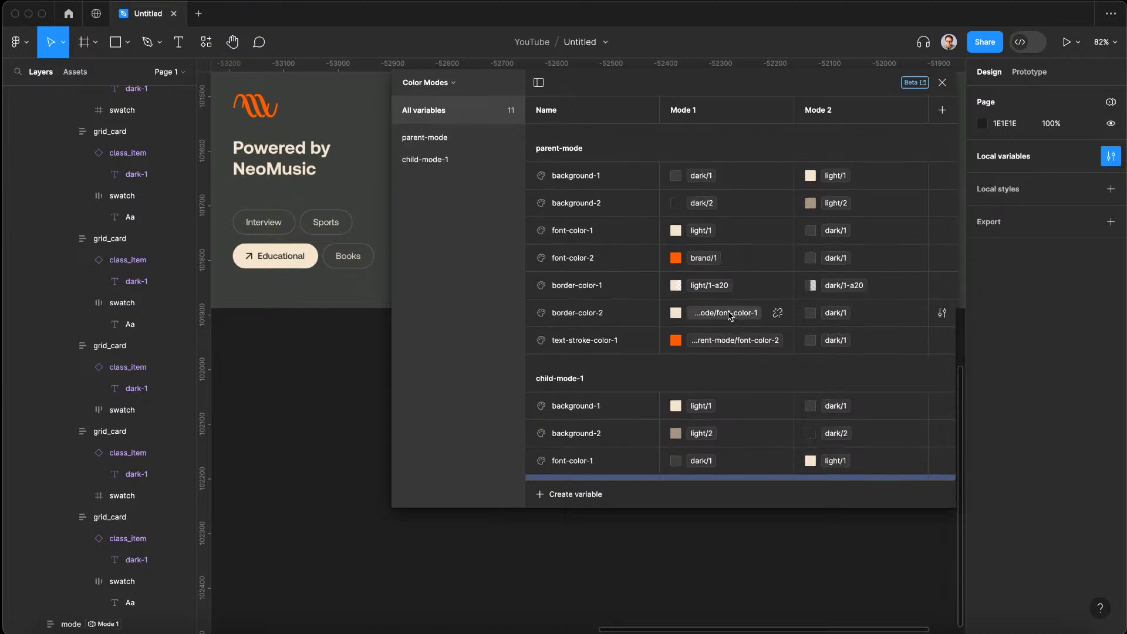
{"action": "scroll", "coordinate": [728, 311], "scroll_direction": "down", "scroll_amount": 1}
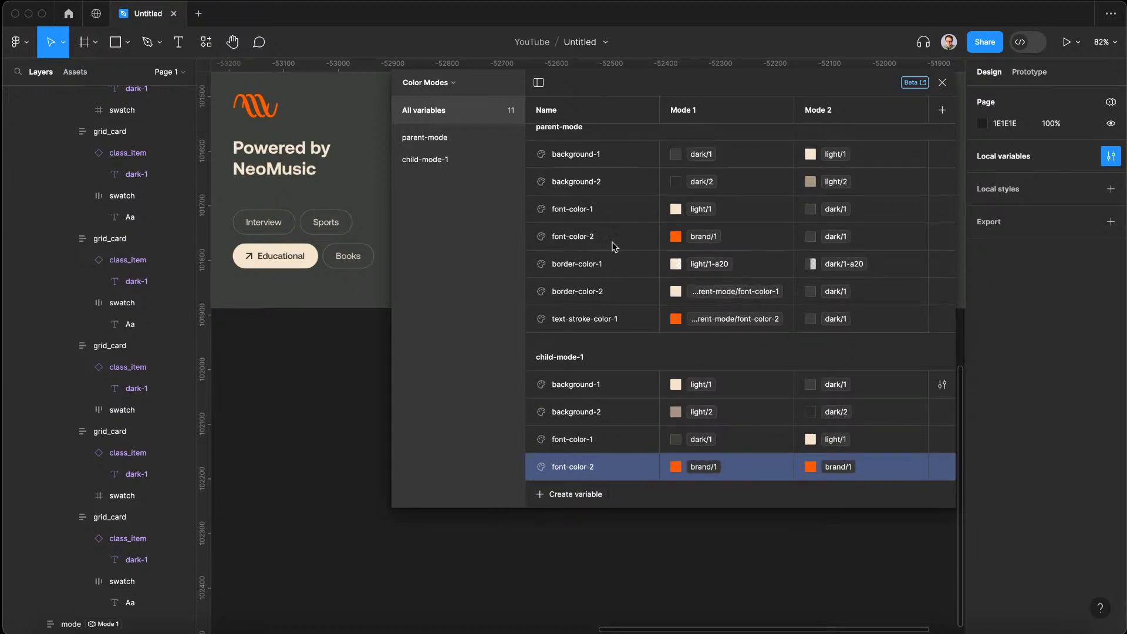
{"action": "left_click", "coordinate": [563, 494]}
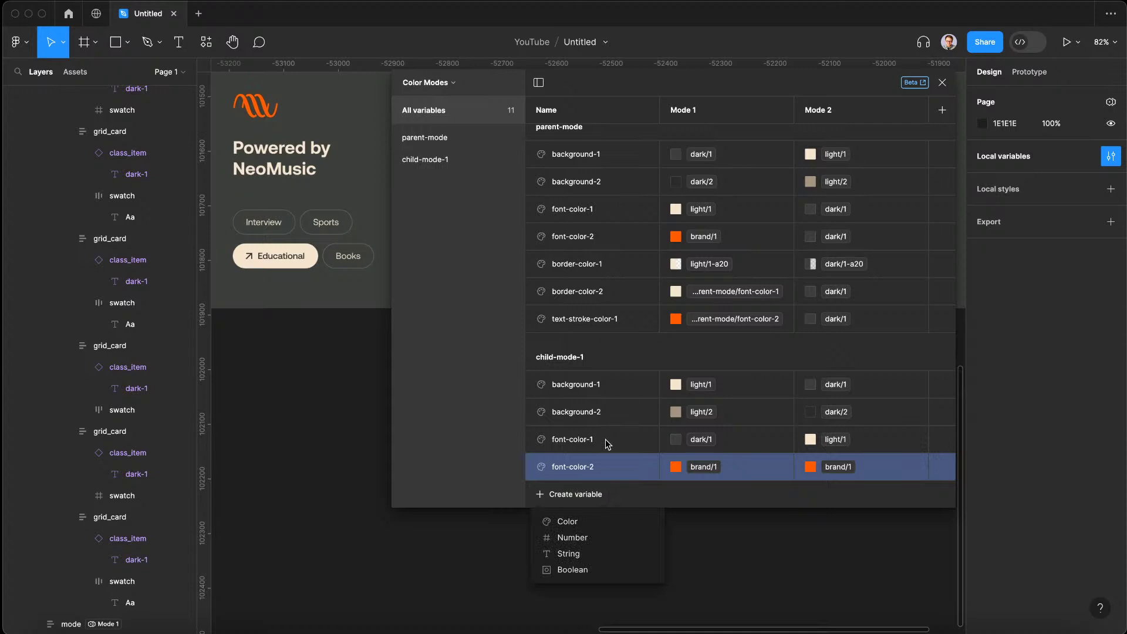
{"action": "left_click", "coordinate": [581, 522]}
{"action": "type", "text": "child-mode-1"}
{"action": "type", "text": "/"}
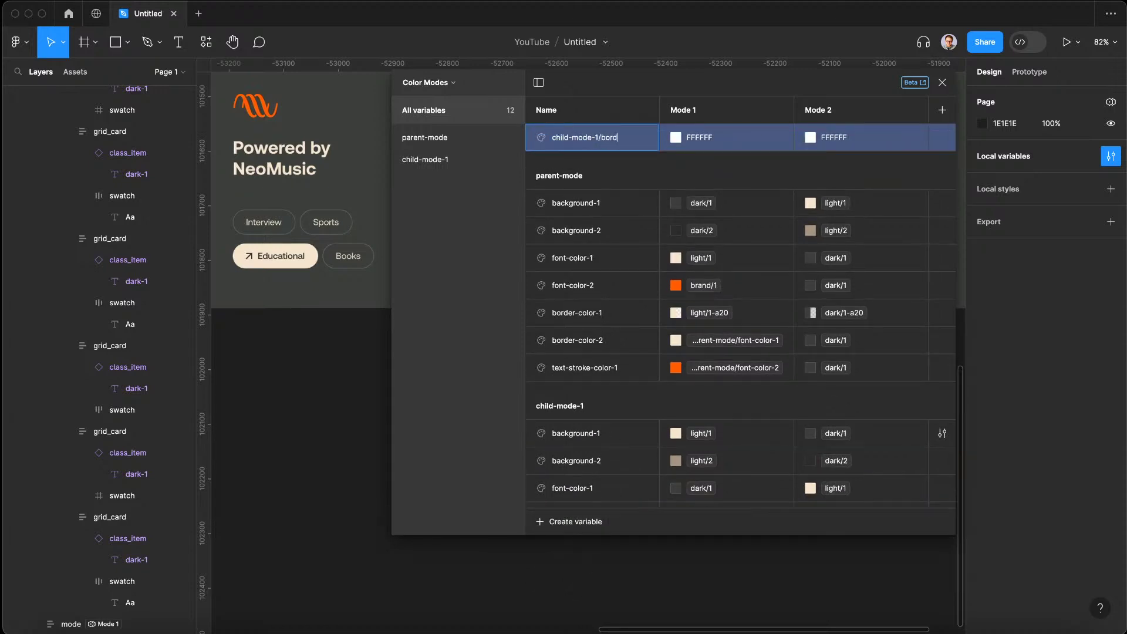
{"action": "type", "text": "border-color-1"}
{"action": "key", "text": "Return"}
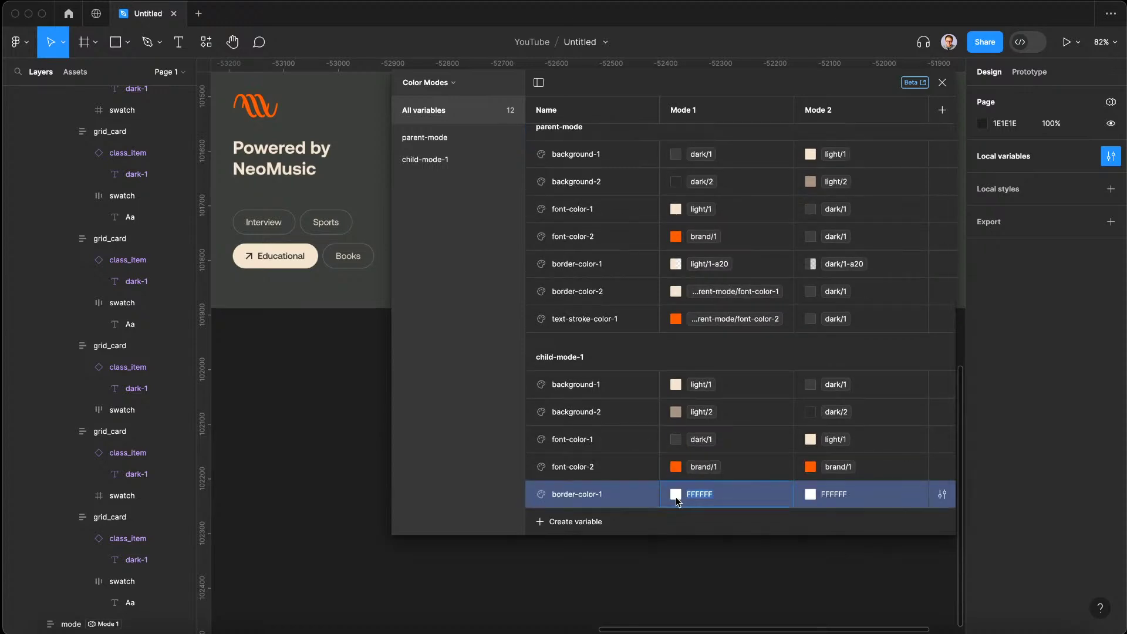
Set child-mode-1's border-color-1 to the dark/1-a20 swatch in Mode 1 and light/1-a20 in Mode 2
{"action": "left_click", "coordinate": [676, 494]}
{"action": "left_click", "coordinate": [733, 281]}
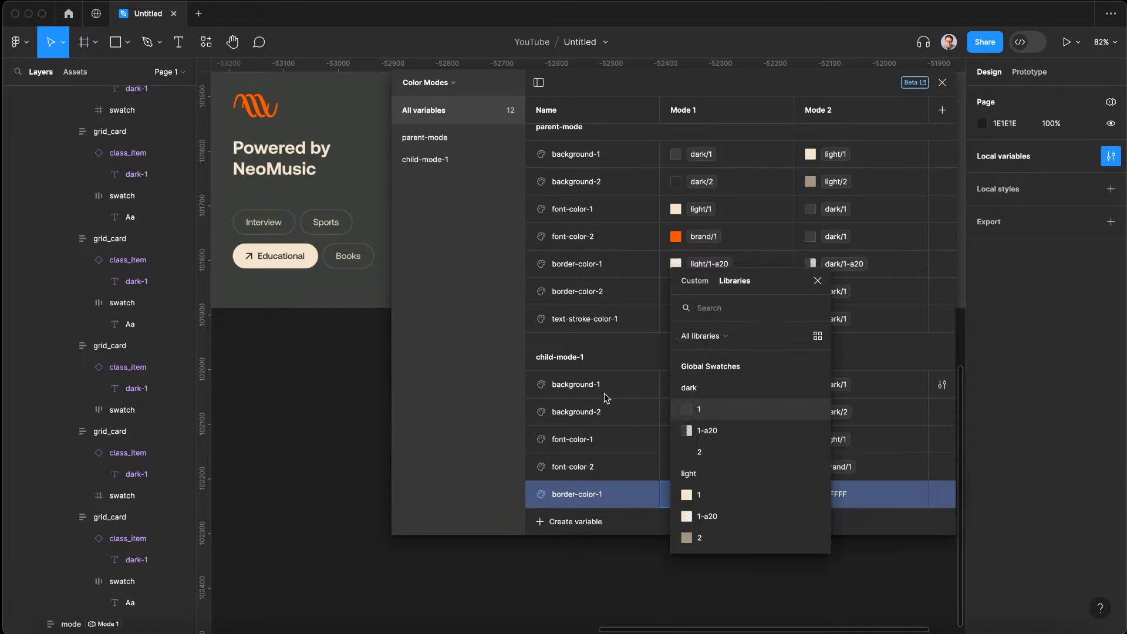
{"action": "scroll", "coordinate": [740, 446], "scroll_direction": "down", "scroll_amount": 2}
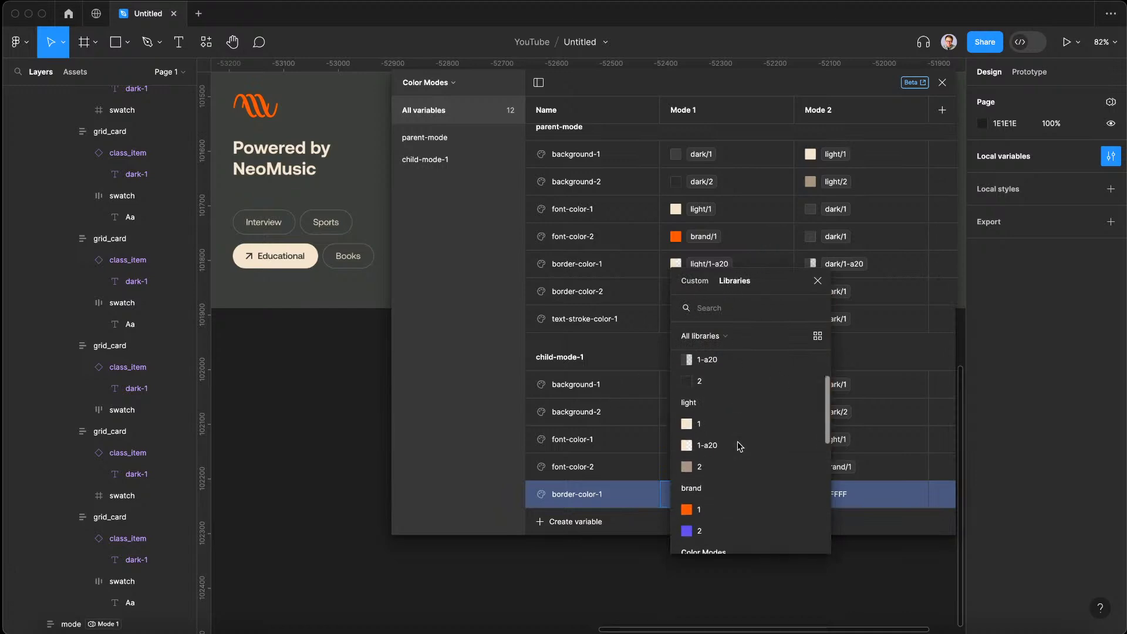
{"action": "left_click", "coordinate": [722, 413]}
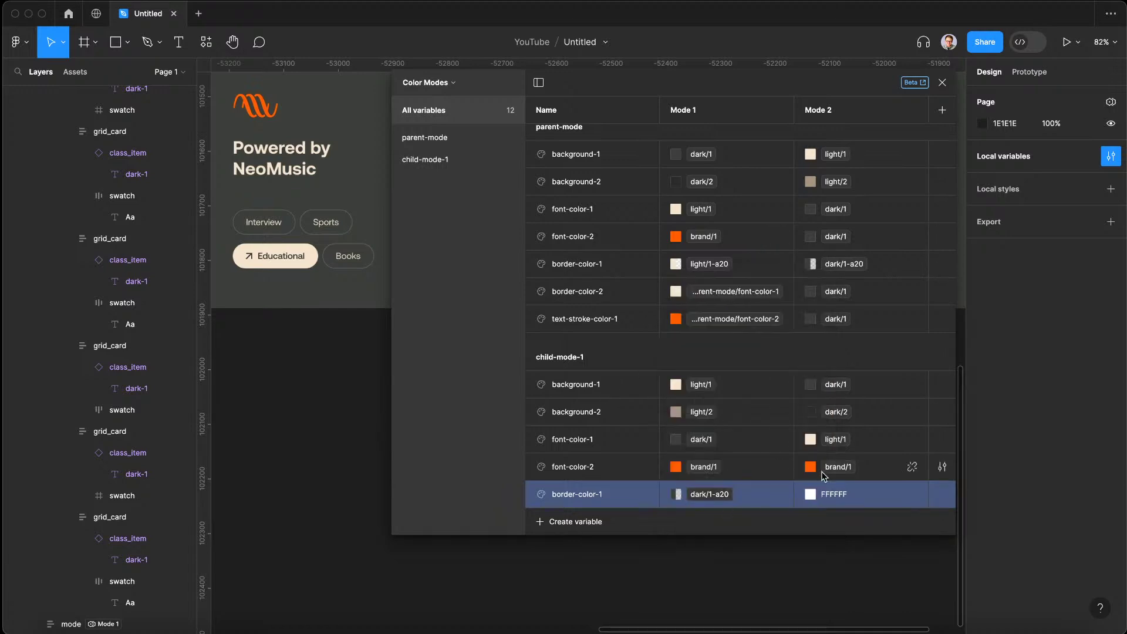
{"action": "left_click", "coordinate": [807, 496]}
{"action": "left_click", "coordinate": [869, 280]}
{"action": "scroll", "coordinate": [851, 476], "scroll_direction": "down", "scroll_amount": 2}
{"action": "left_click", "coordinate": [839, 461]}
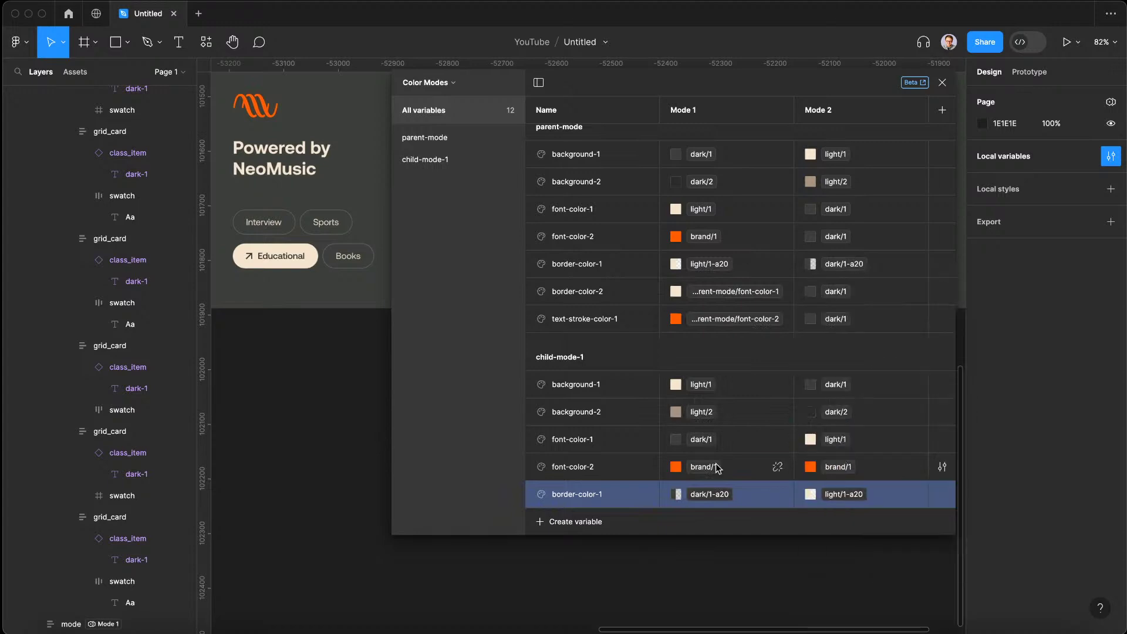
Close the variables table and copy the parent swatch grid into the empty dark mode frame on the Color Mode board
{"action": "left_click", "coordinate": [942, 82]}
{"action": "scroll", "coordinate": [511, 297], "scroll_direction": "down", "scroll_amount": 5}
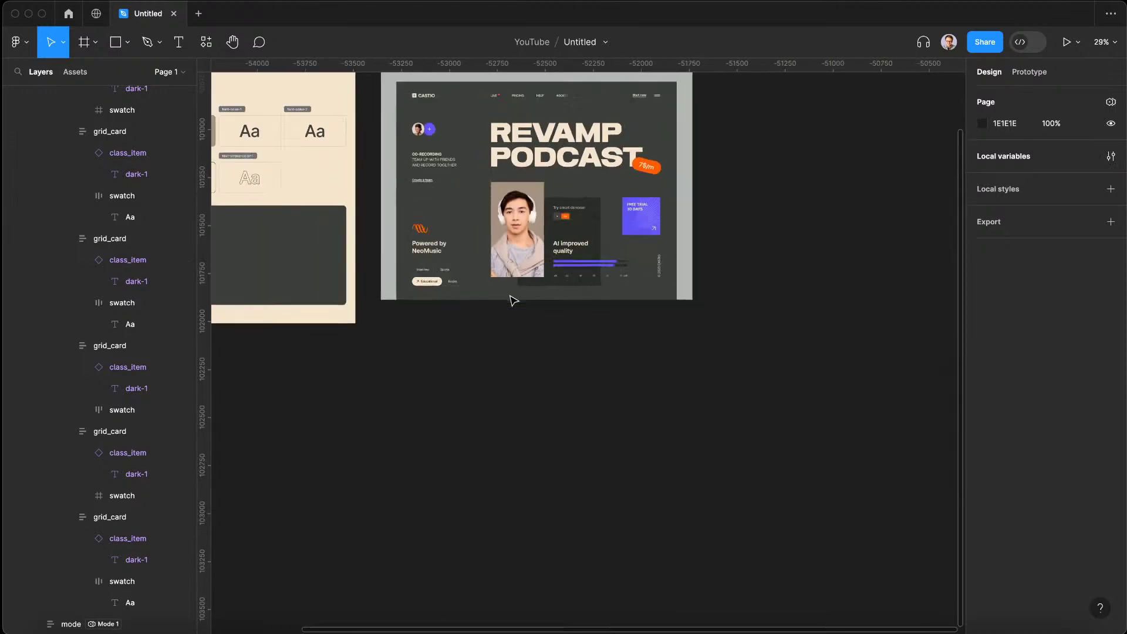
{"action": "scroll", "coordinate": [511, 297], "scroll_direction": "left", "scroll_amount": 5}
{"action": "scroll", "coordinate": [511, 297], "scroll_direction": "up", "scroll_amount": 1}
{"action": "scroll", "coordinate": [476, 211], "scroll_direction": "up", "scroll_amount": 5}
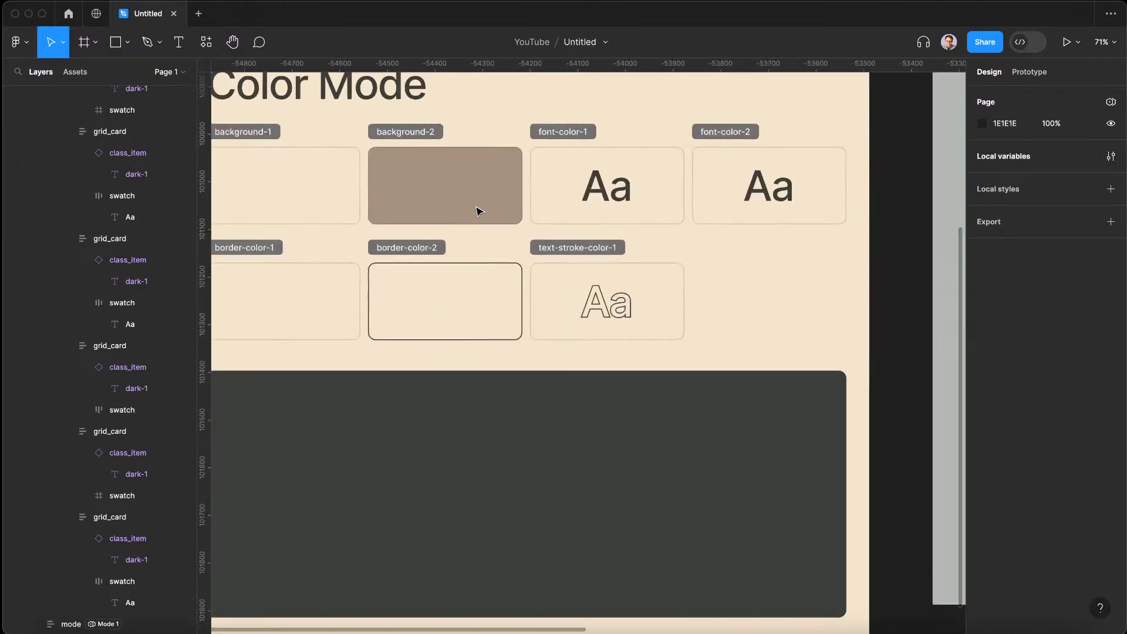
{"action": "scroll", "coordinate": [558, 229], "scroll_direction": "left", "scroll_amount": 2}
{"action": "left_click", "coordinate": [814, 232]}
{"action": "left_click", "coordinate": [814, 230]}
{"action": "scroll", "coordinate": [816, 229], "scroll_direction": "down", "scroll_amount": 2}
{"action": "left_click", "coordinate": [576, 437]}
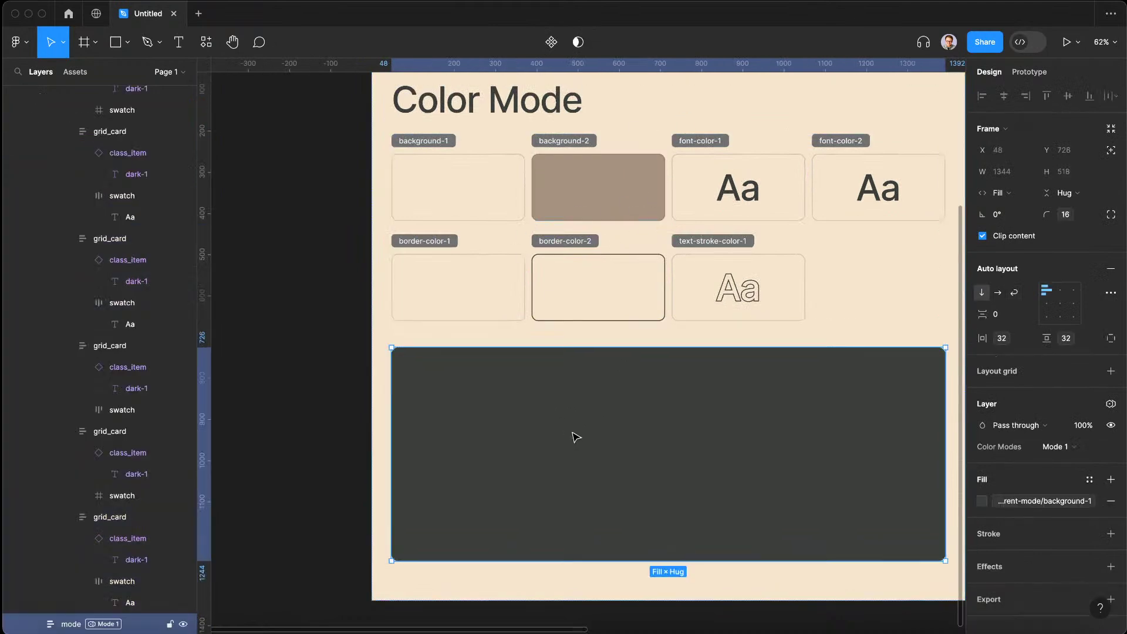
{"action": "scroll", "coordinate": [433, 314], "scroll_direction": "down", "scroll_amount": 3}
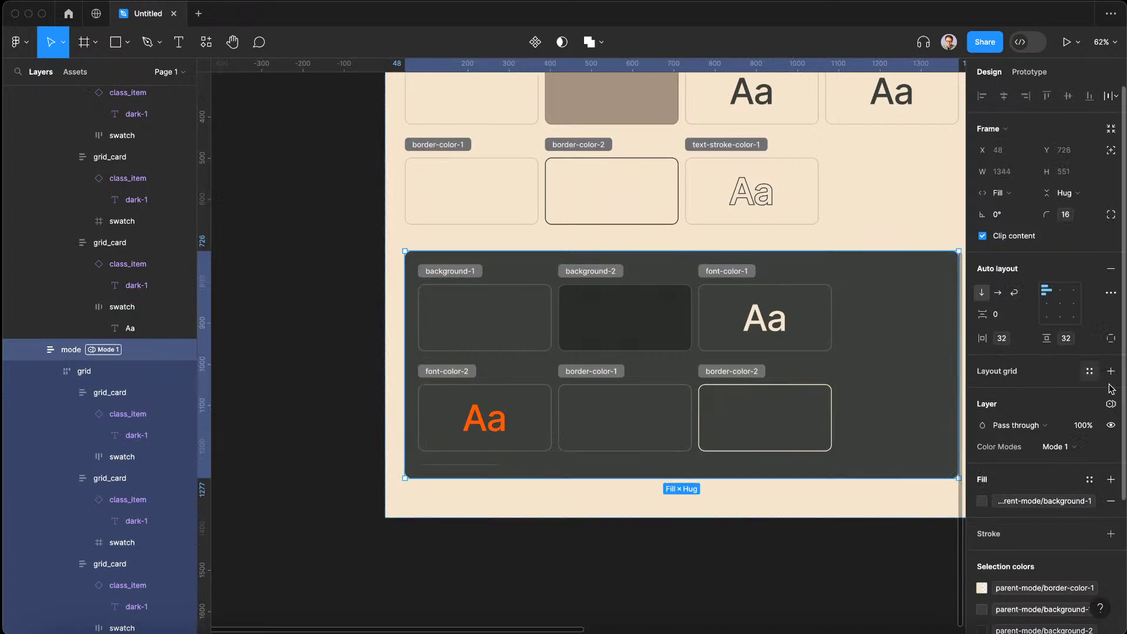
Set the fill of the lower mode frame to the child-mode-1/background-1 variable
{"action": "scroll", "coordinate": [1051, 427], "scroll_direction": "down", "scroll_amount": 2}
{"action": "scroll", "coordinate": [1052, 428], "scroll_direction": "down", "scroll_amount": 2}
{"action": "left_click", "coordinate": [1050, 402]}
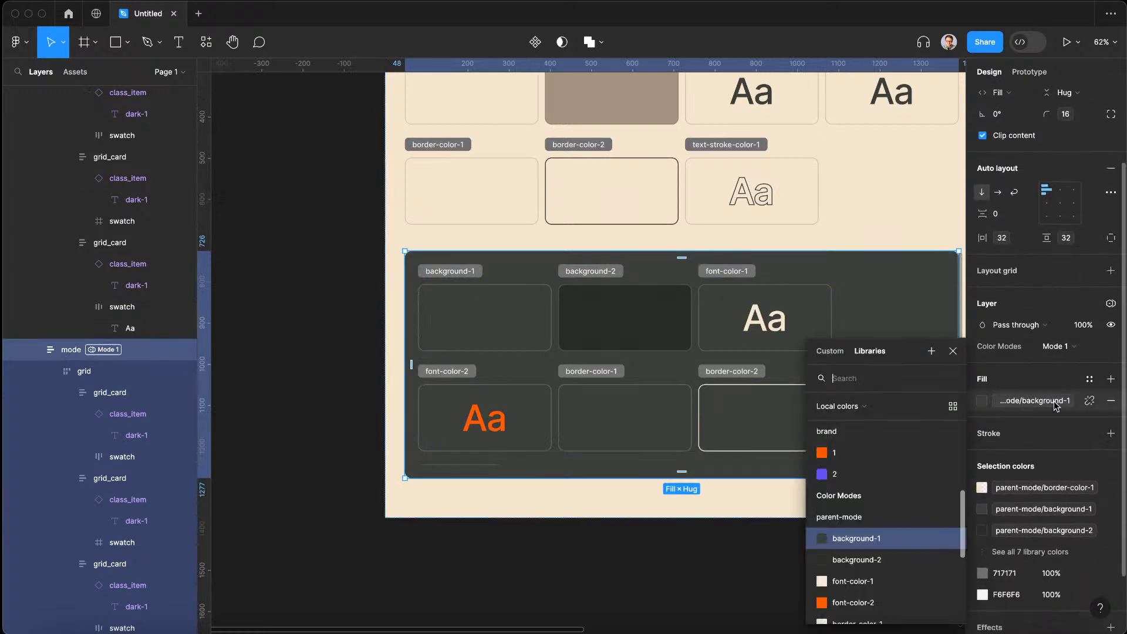
{"action": "scroll", "coordinate": [892, 557], "scroll_direction": "down", "scroll_amount": 5}
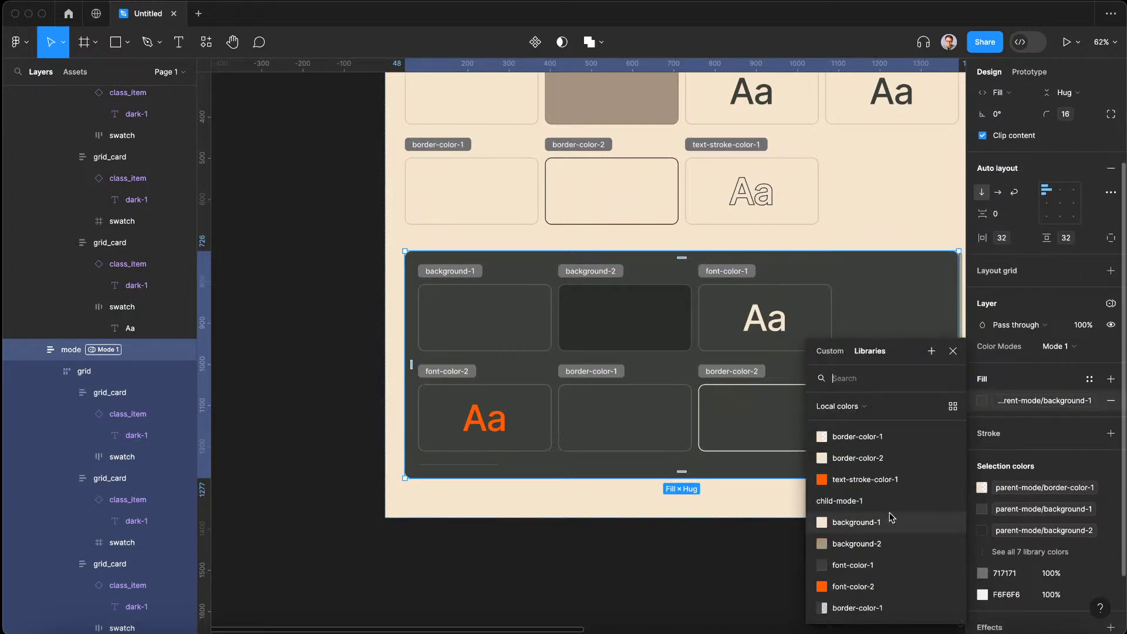
{"action": "left_click", "coordinate": [844, 522]}
Set the fill of the background-1 swatch in the lower grid to child-mode-1/background-1
{"action": "scroll", "coordinate": [531, 366], "scroll_direction": "right", "scroll_amount": 2}
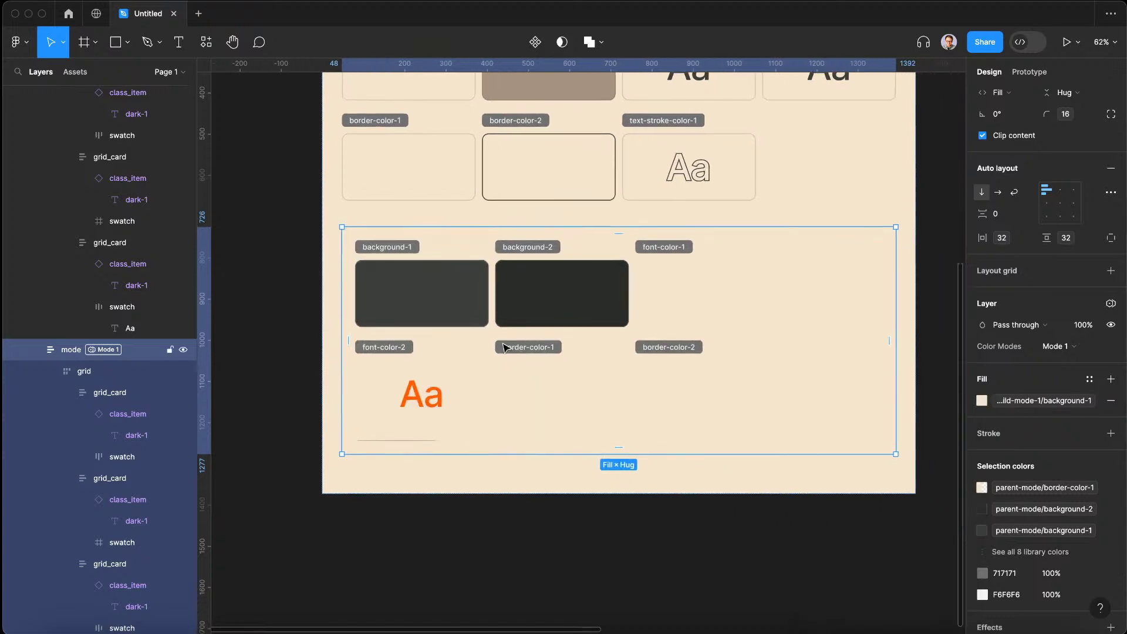
{"action": "left_click", "coordinate": [438, 288]}
{"action": "left_click", "coordinate": [1032, 379]}
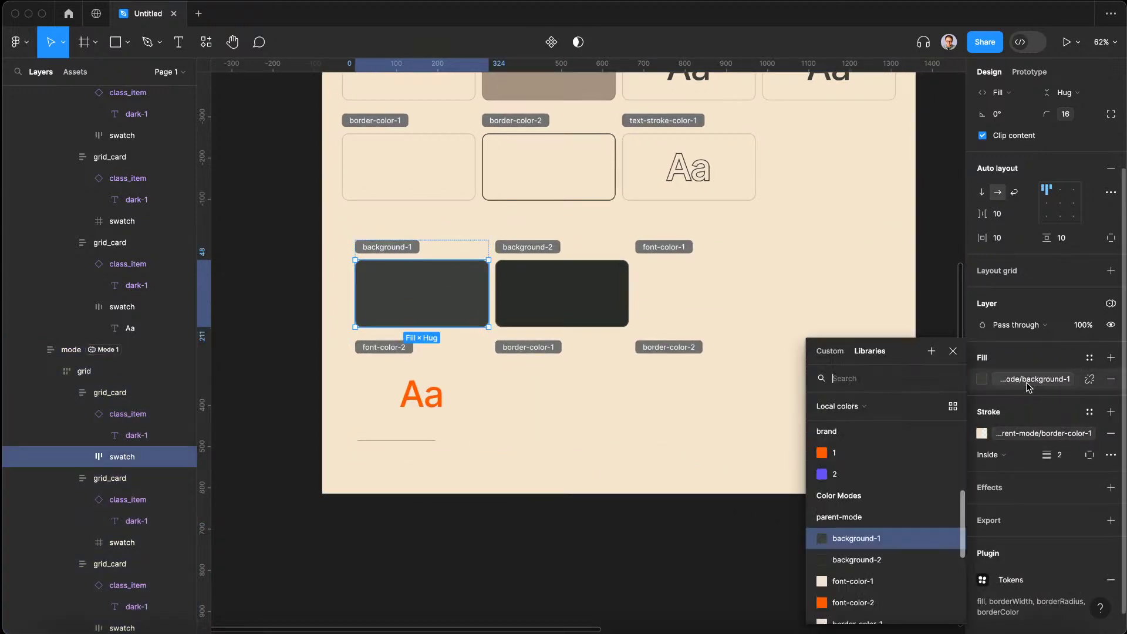
{"action": "scroll", "coordinate": [886, 499], "scroll_direction": "down", "scroll_amount": 3}
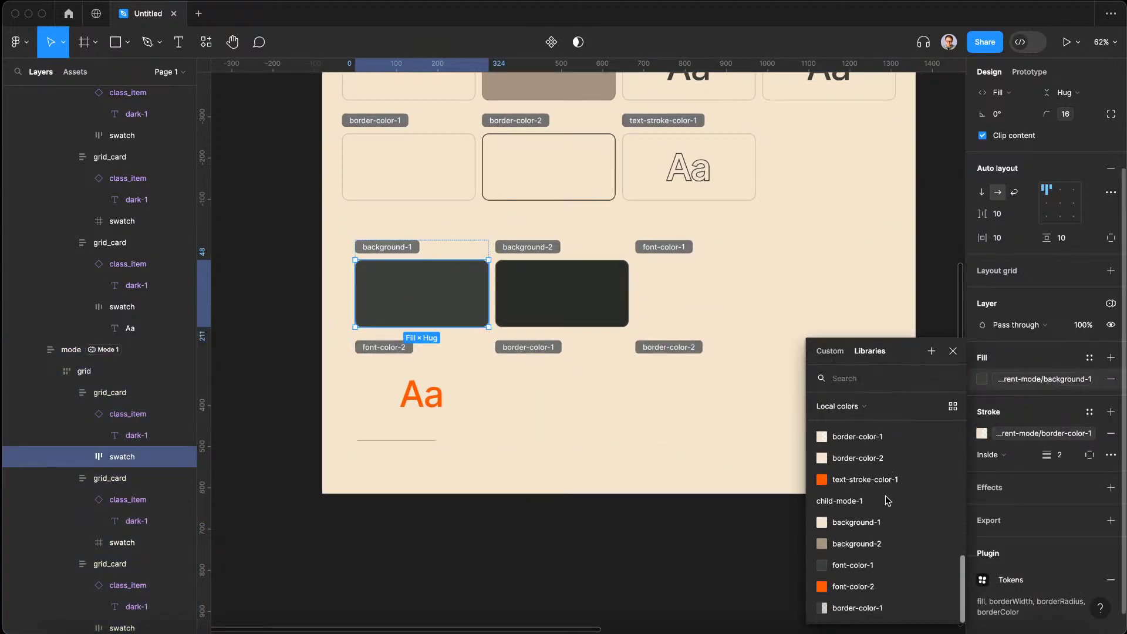
{"action": "left_click", "coordinate": [856, 522]}
Set the fill of the background-2 swatch in the lower grid to child-mode-1/background-2
{"action": "left_click", "coordinate": [122, 542]}
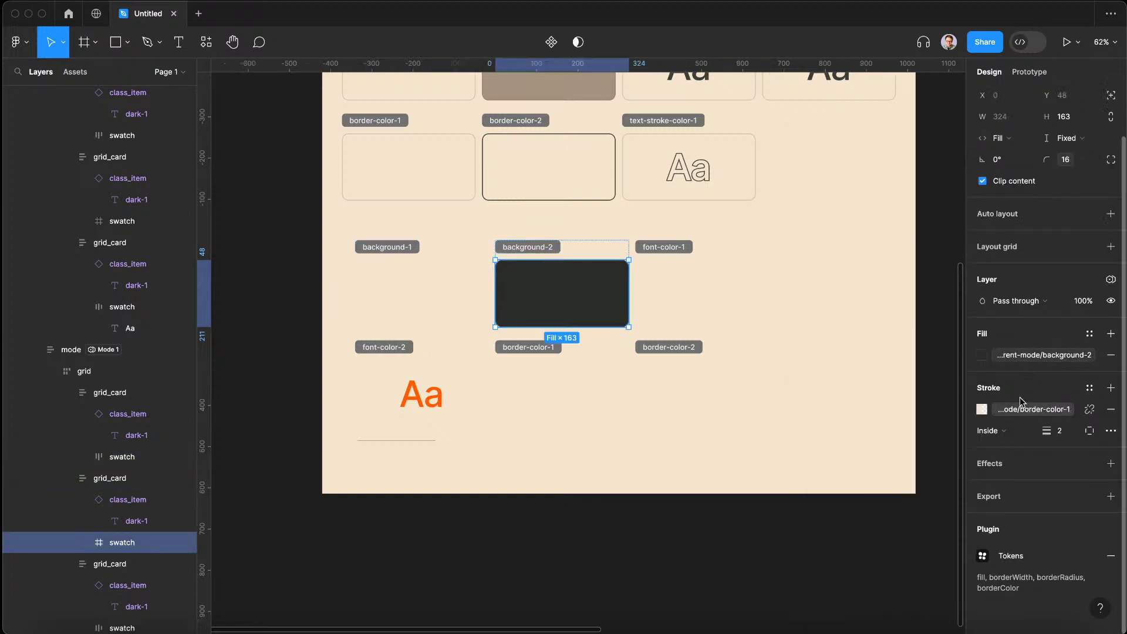
{"action": "left_click", "coordinate": [1014, 356]}
{"action": "left_click", "coordinate": [1013, 355]}
{"action": "left_click", "coordinate": [1014, 355]}
{"action": "scroll", "coordinate": [878, 485], "scroll_direction": "down", "scroll_amount": 3}
{"action": "scroll", "coordinate": [879, 485], "scroll_direction": "down", "scroll_amount": 2}
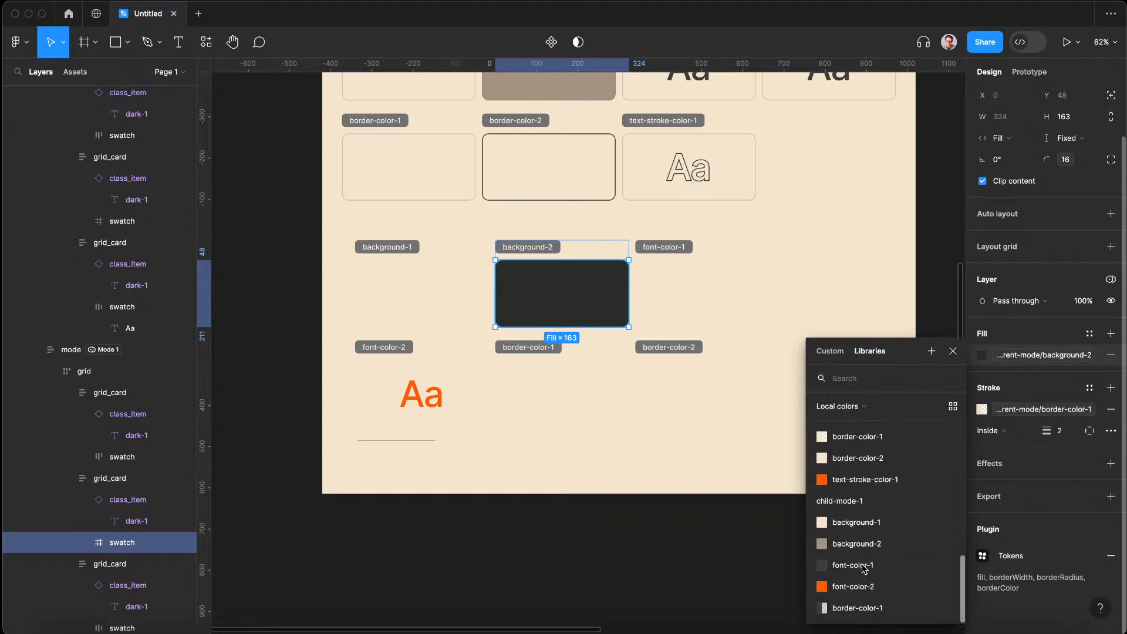
{"action": "left_click", "coordinate": [877, 542]}
Set the fill of the Aa text in the lower font-color-1 swatch to child-mode-1/font-color-1
{"action": "scroll", "coordinate": [662, 357], "scroll_direction": "right", "scroll_amount": 2}
{"action": "scroll", "coordinate": [662, 357], "scroll_direction": "right", "scroll_amount": 2}
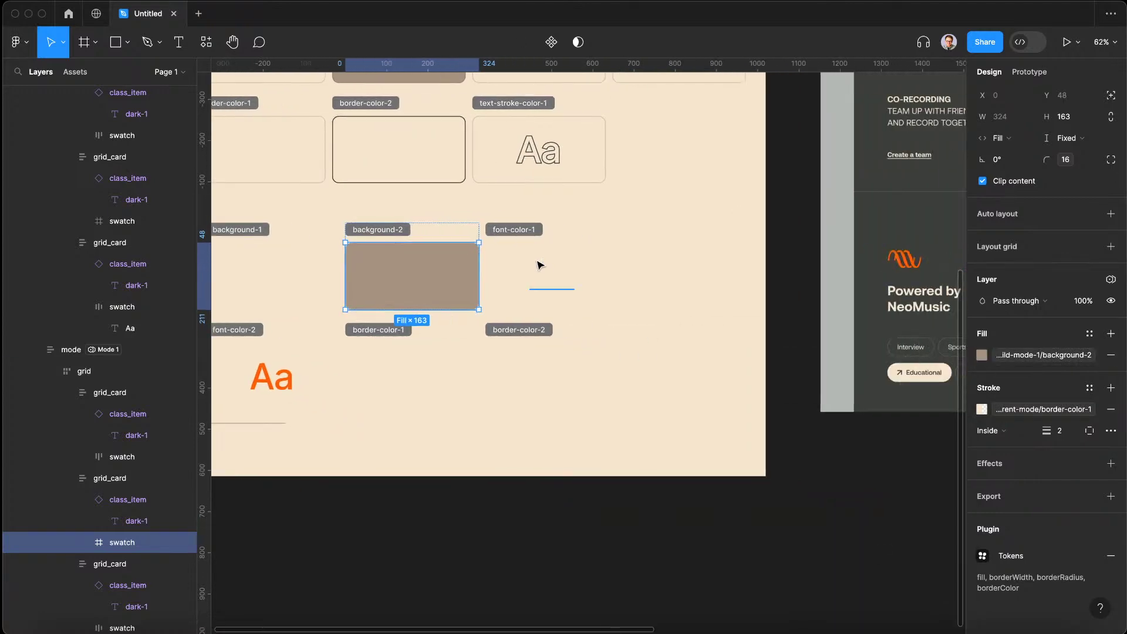
{"action": "left_click", "coordinate": [549, 271]}
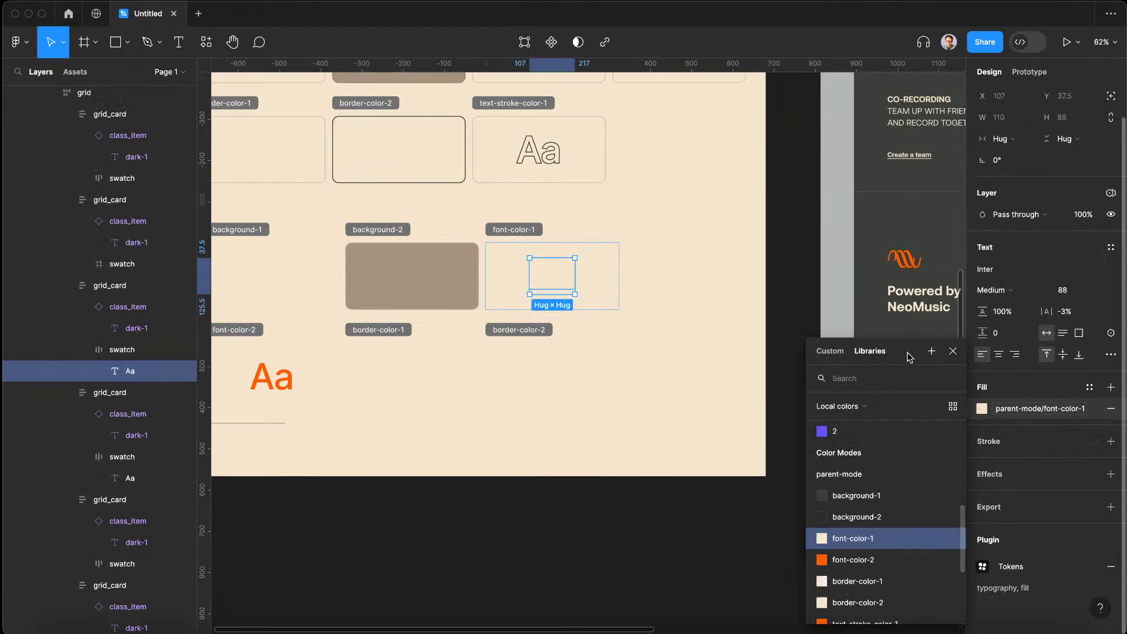
{"action": "scroll", "coordinate": [845, 432], "scroll_direction": "down", "scroll_amount": 3}
{"action": "left_click", "coordinate": [863, 578]}
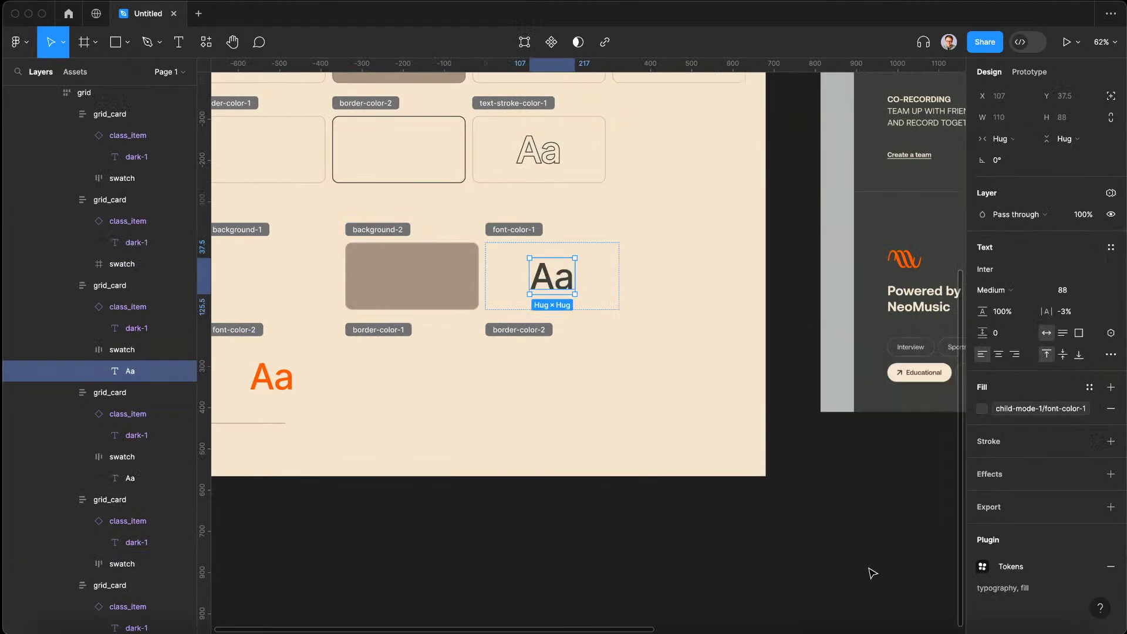
Set the fill of the Aa text in the lower font-color-2 swatch to child-mode-1/font-color-2
{"action": "scroll", "coordinate": [618, 287], "scroll_direction": "down", "scroll_amount": 2}
{"action": "scroll", "coordinate": [632, 249], "scroll_direction": "left", "scroll_amount": 4}
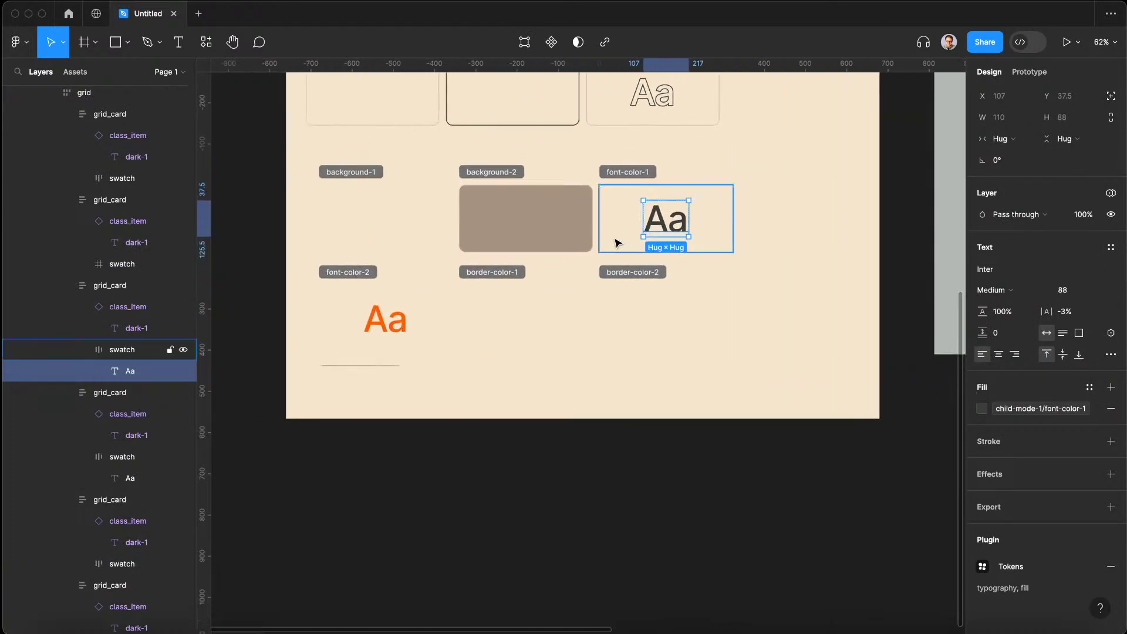
{"action": "scroll", "coordinate": [394, 324], "scroll_direction": "down", "scroll_amount": 3}
{"action": "left_click", "coordinate": [364, 358]}
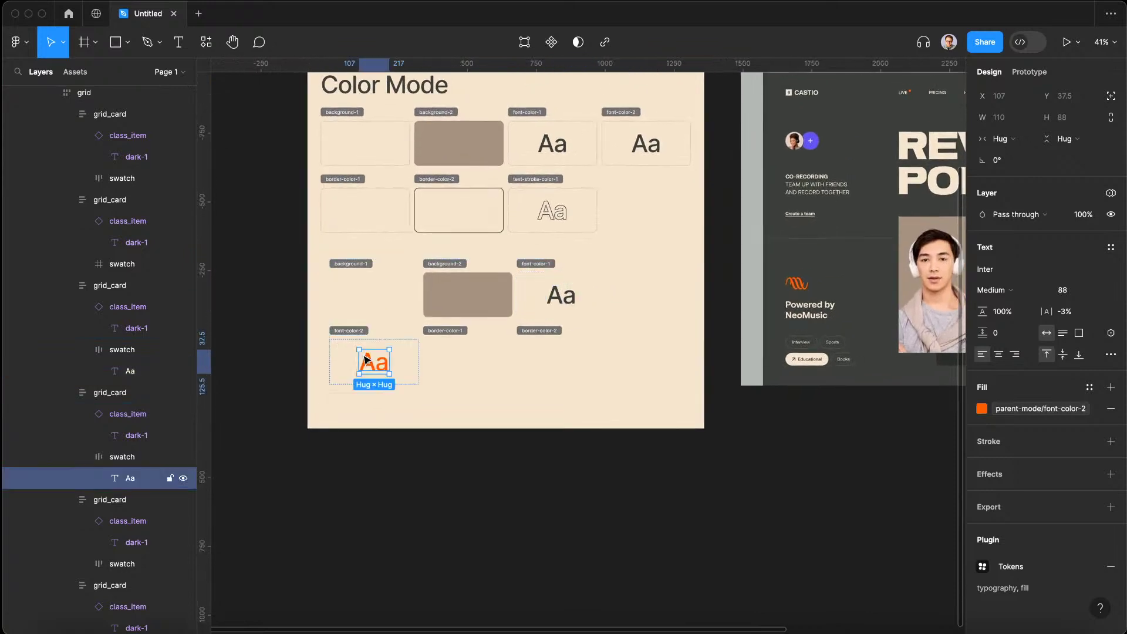
{"action": "left_click", "coordinate": [1033, 411]}
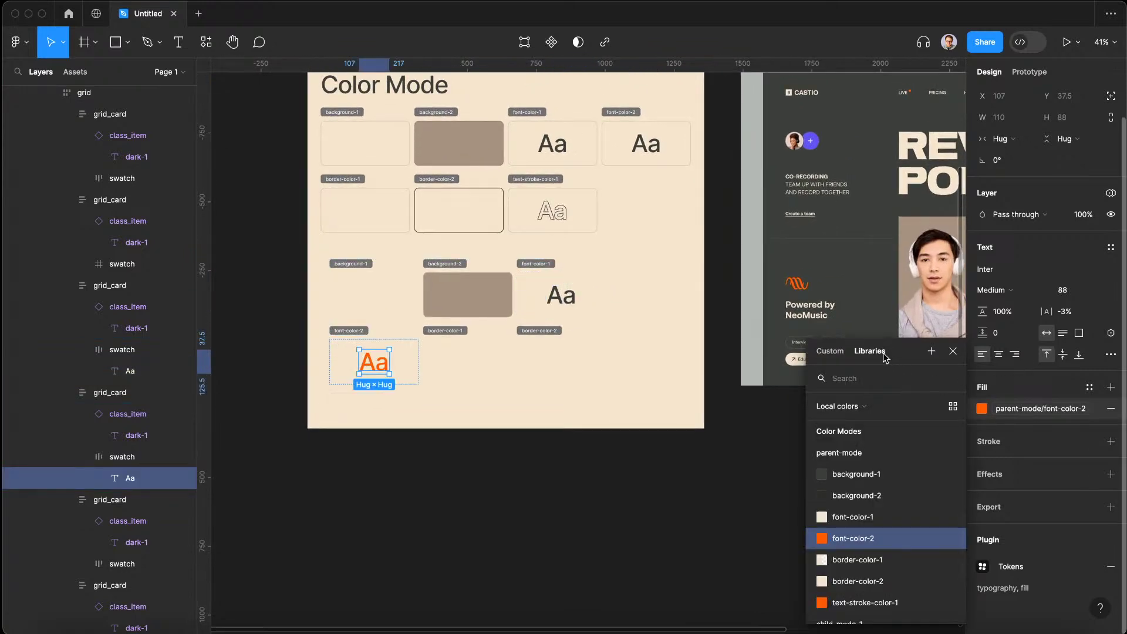
{"action": "scroll", "coordinate": [903, 496], "scroll_direction": "down", "scroll_amount": 3}
{"action": "left_click", "coordinate": [871, 577]}
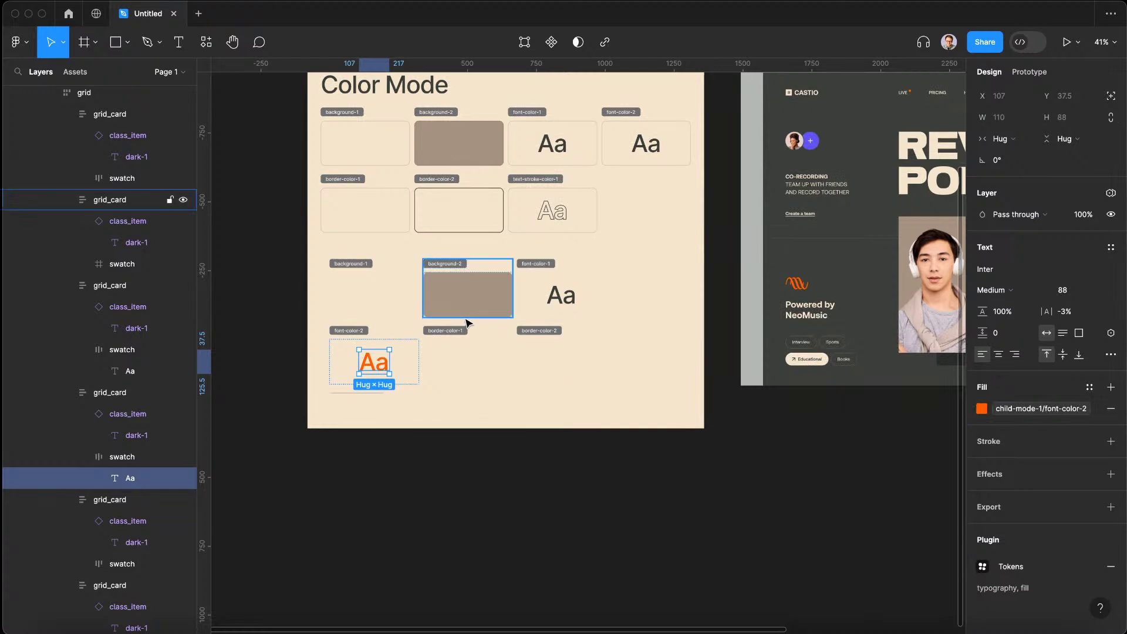
Delete the border-color-2 and text-stroke-color-1 cards from the lower grid
{"action": "scroll", "coordinate": [471, 322], "scroll_direction": "up", "scroll_amount": 5}
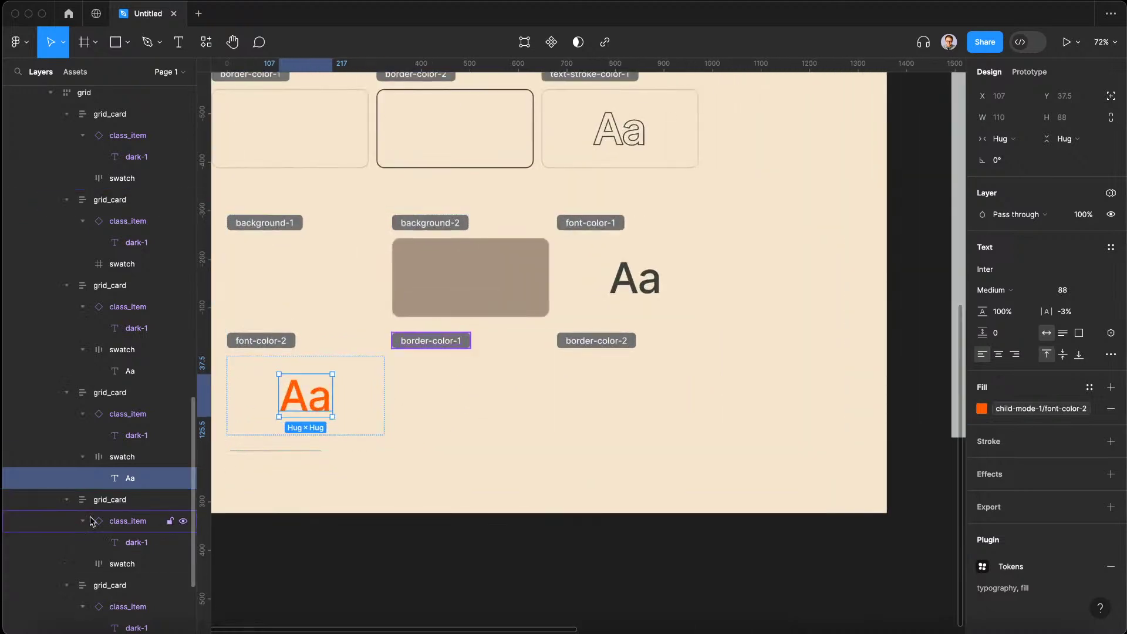
{"action": "scroll", "coordinate": [117, 458], "scroll_direction": "down", "scroll_amount": 3}
{"action": "left_click", "coordinate": [117, 452]}
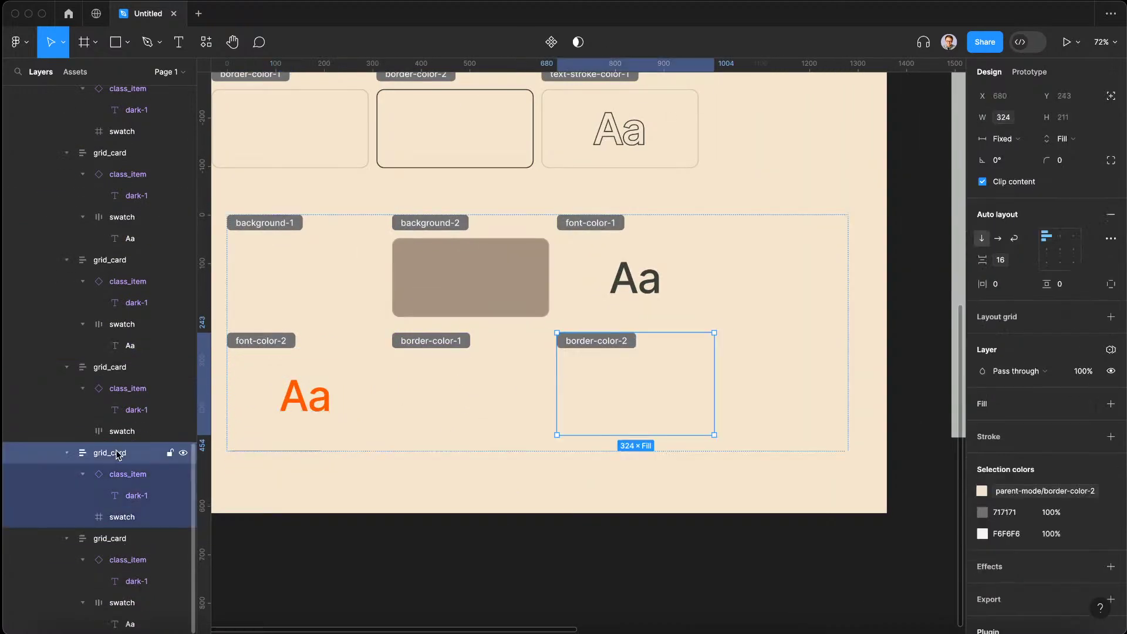
{"action": "key", "text": "Delete"}
{"action": "left_click", "coordinate": [105, 537]}
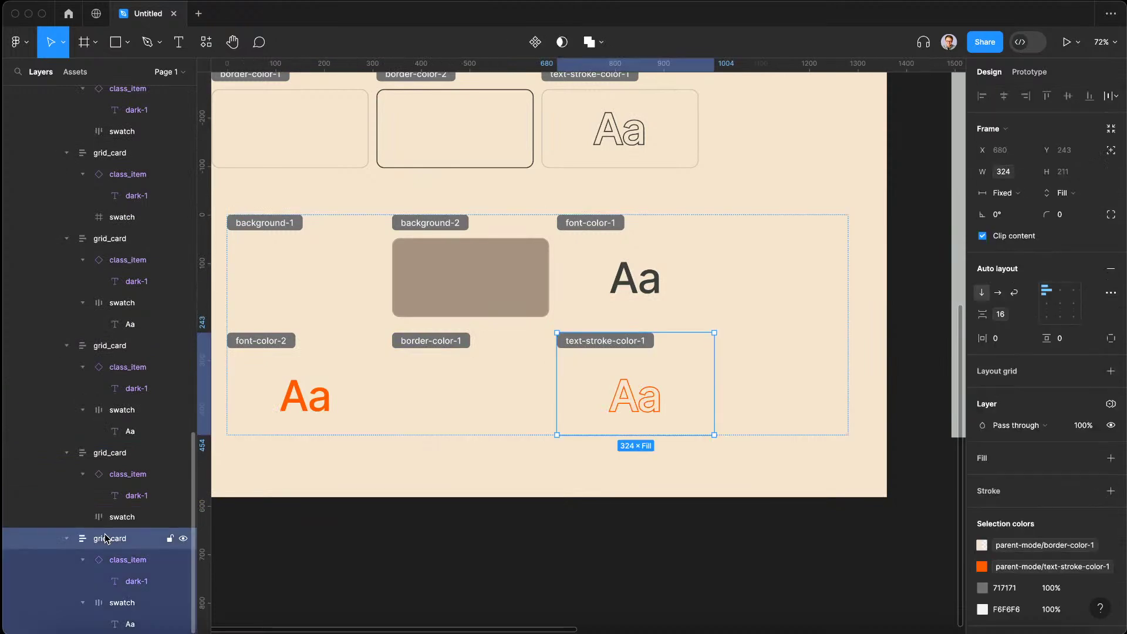
{"action": "key", "text": "Delete"}
Select all remaining cards in the lower grid and give them a minimum width of 200
{"action": "left_click", "coordinate": [108, 554]}
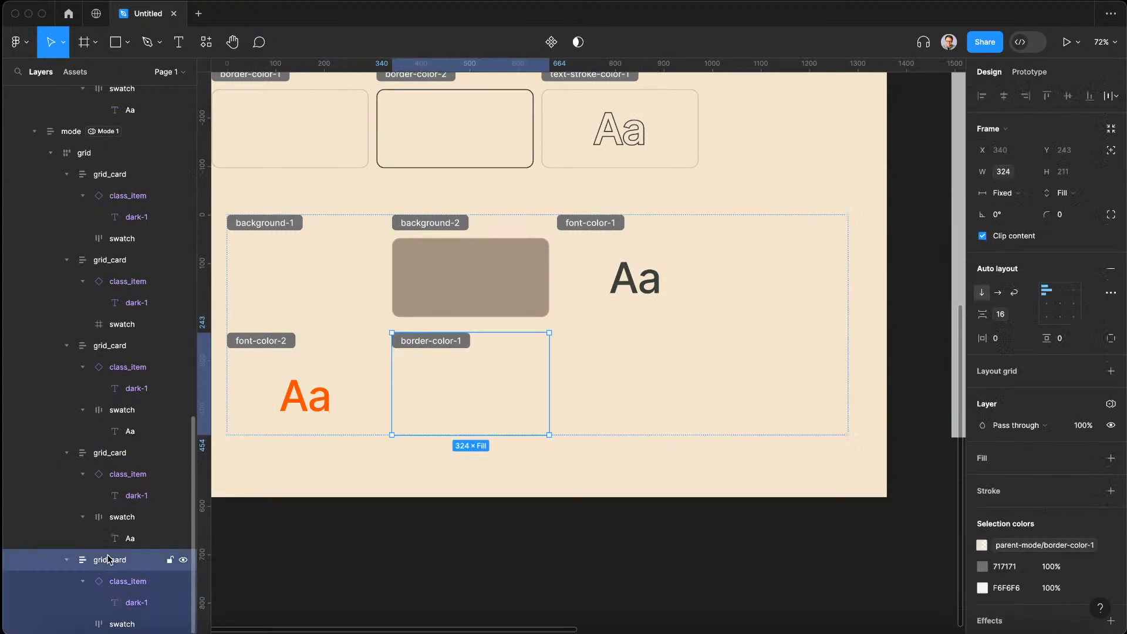
{"action": "scroll", "coordinate": [117, 411], "scroll_direction": "up", "scroll_amount": 3}
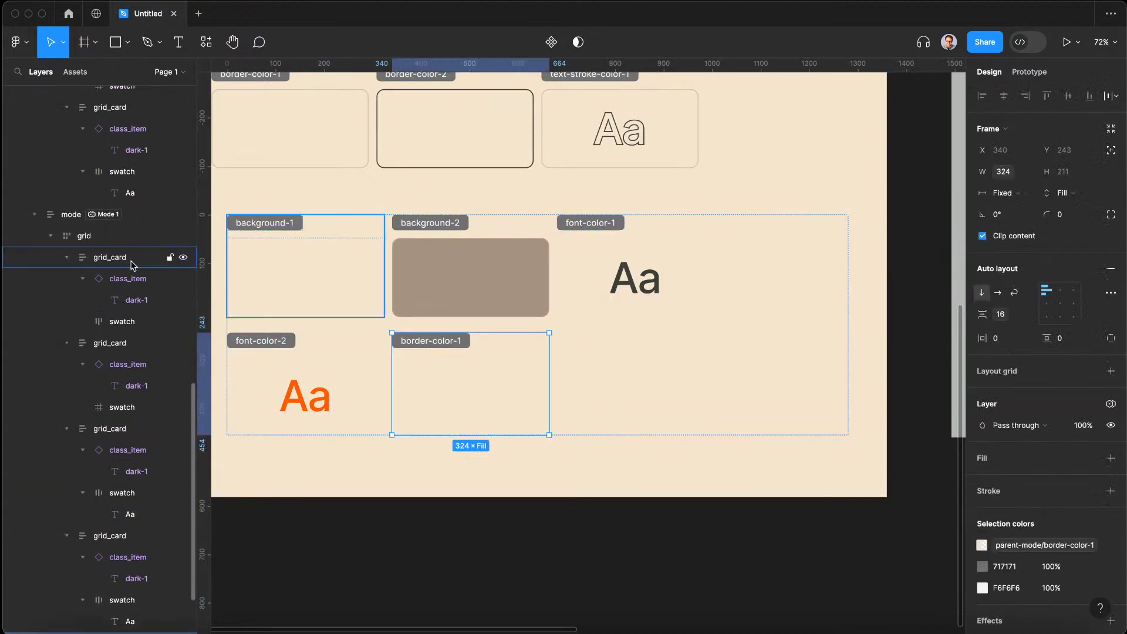
{"action": "left_click", "coordinate": [111, 257], "text": "shift"}
{"action": "left_click", "coordinate": [1017, 197]}
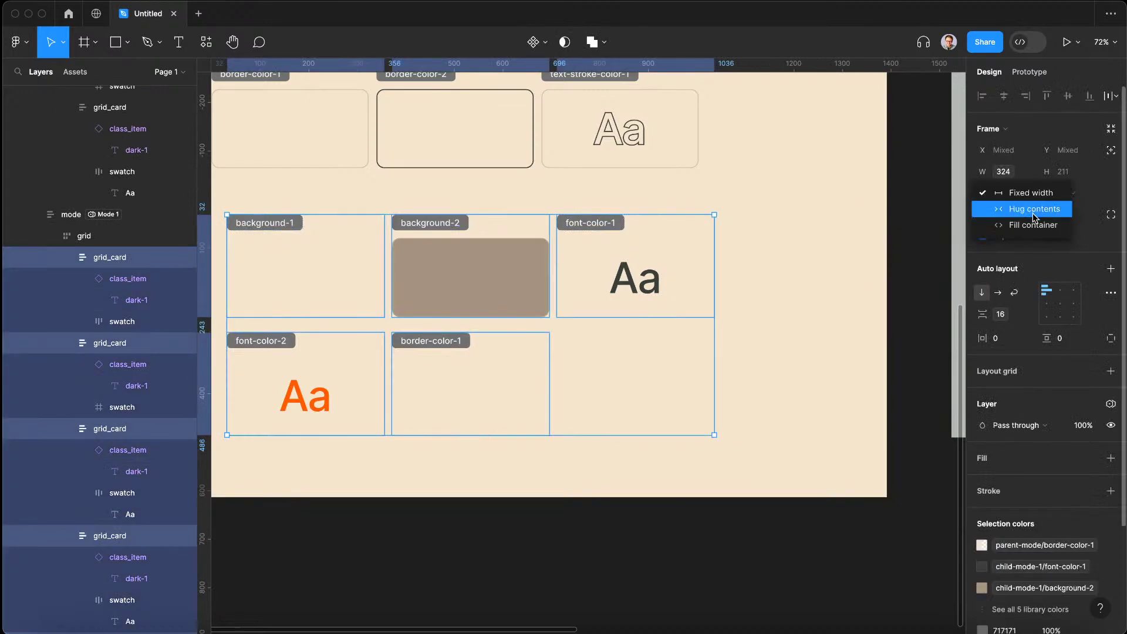
{"action": "left_click", "coordinate": [1024, 197]}
{"action": "left_click", "coordinate": [1026, 172]}
{"action": "left_click", "coordinate": [1026, 197]}
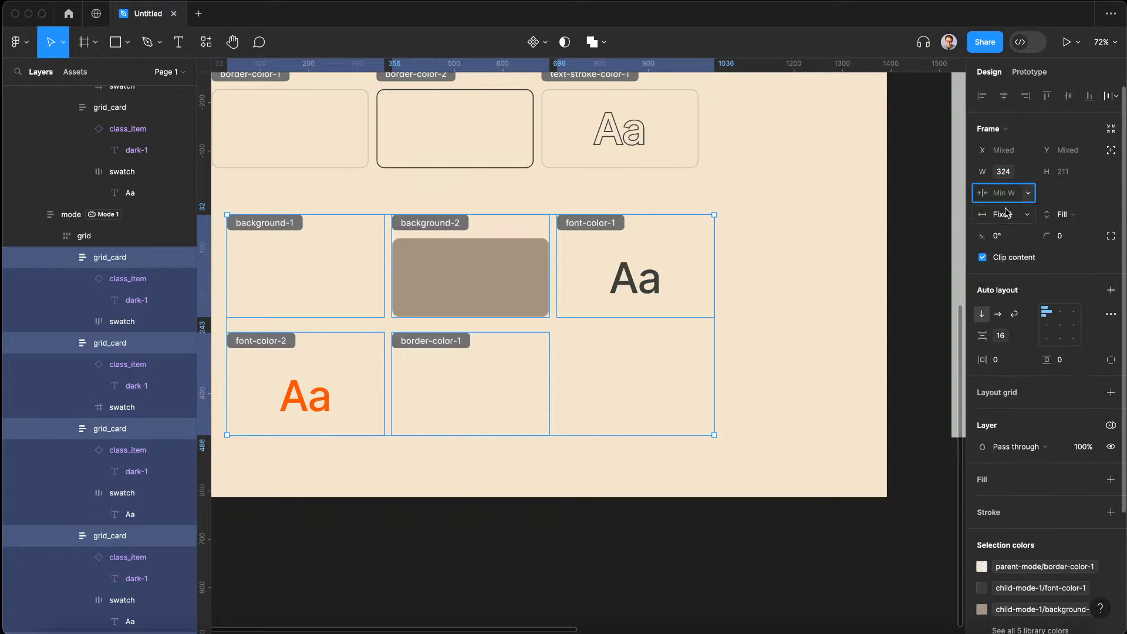
{"action": "type", "text": "200"}
{"action": "key", "text": "Return"}
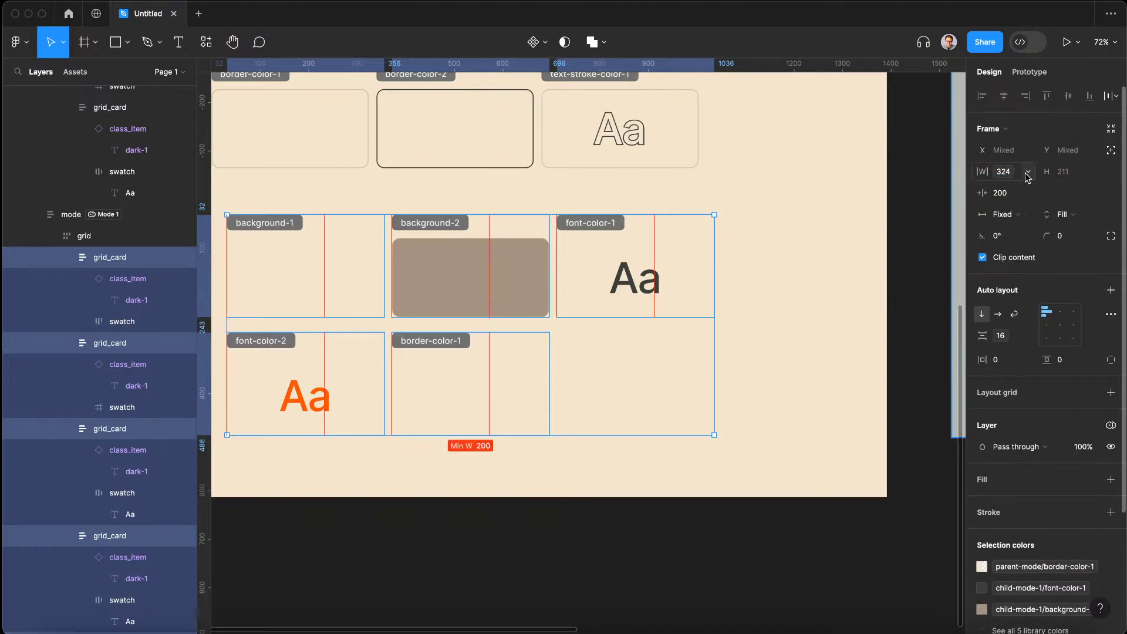
Make the width of the lower grid's cards fill their container
{"action": "left_click", "coordinate": [1028, 172]}
{"action": "left_click", "coordinate": [1028, 173]}
{"action": "left_click", "coordinate": [1024, 221]}
{"action": "left_click", "coordinate": [1033, 248]}
Raise the minimum width of the lower grid's cards to 300
{"action": "scroll", "coordinate": [701, 303], "scroll_direction": "left", "scroll_amount": 3}
{"action": "left_click", "coordinate": [999, 193]}
{"action": "type", "text": "240"}
{"action": "key", "text": "Return"}
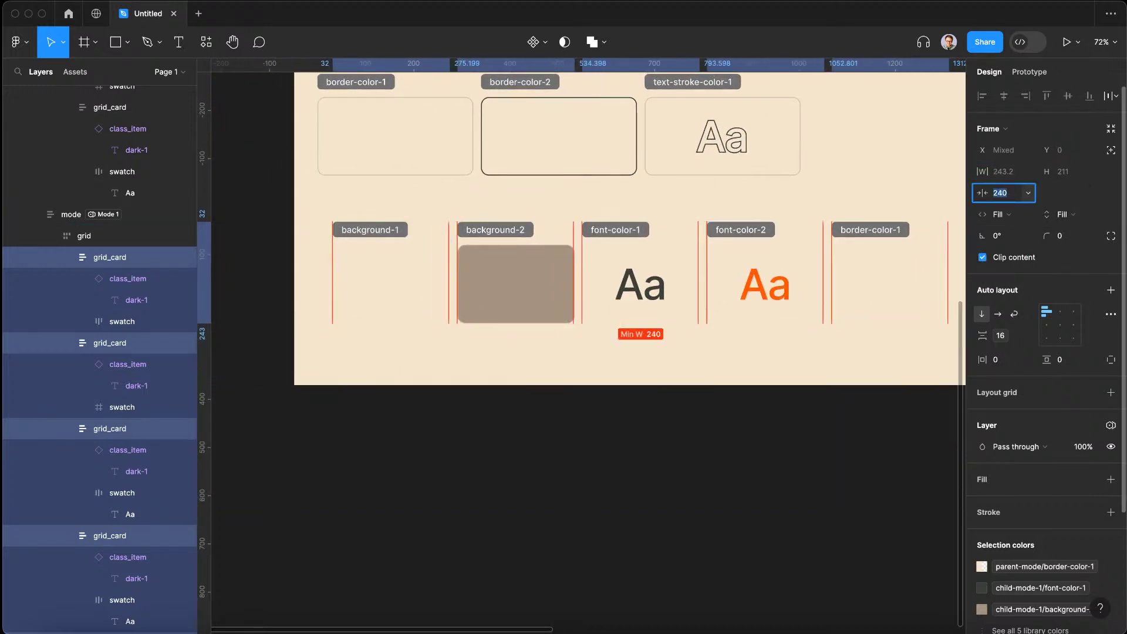
{"action": "key", "text": "shift+Up"}
{"action": "key", "text": "shift+Up"}
{"action": "key", "text": "shift+Up"}
{"action": "key", "text": "shift+Up"}
{"action": "key", "text": "shift+Up"}
{"action": "key", "text": "shift+Up"}
{"action": "key", "text": "shift+Up"}
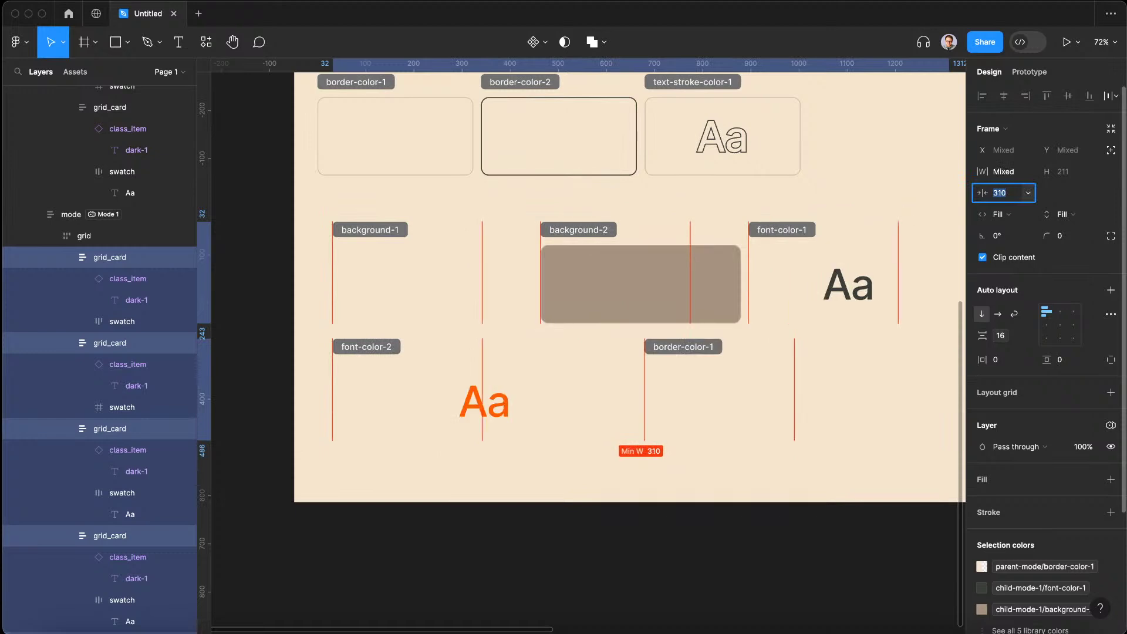
{"action": "key", "text": "shift+Down"}
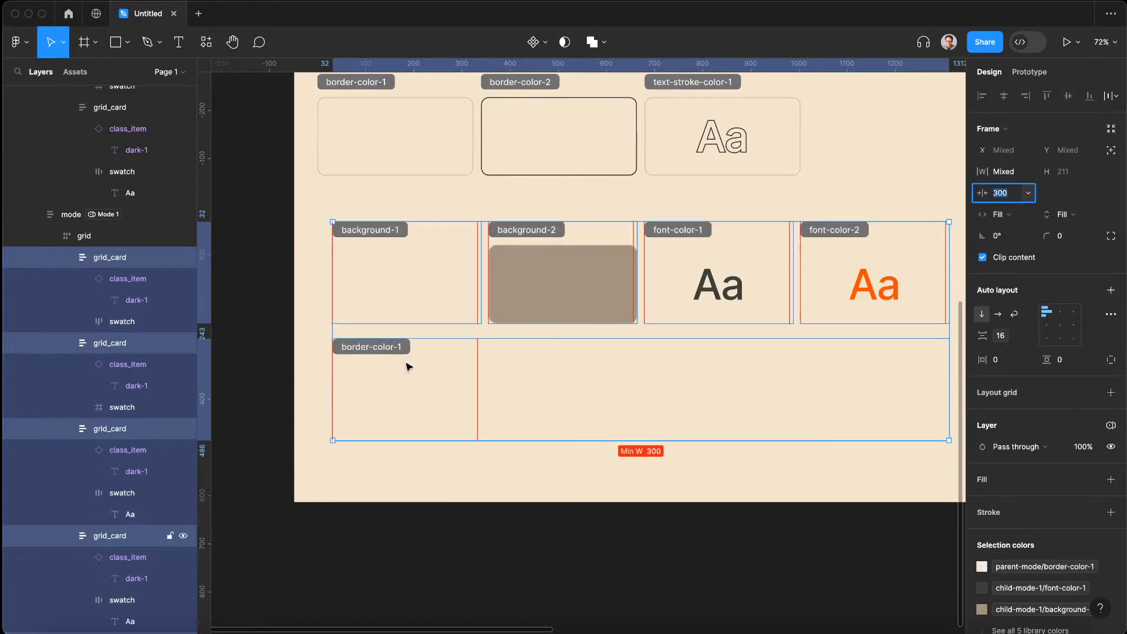
Set the stroke of all swatches in the lower grid to the child-mode-1/border-color-1 variable
{"action": "left_click", "coordinate": [123, 321]}
{"action": "left_click", "coordinate": [123, 407], "text": "shift"}
{"action": "scroll", "coordinate": [123, 411], "scroll_direction": "down", "scroll_amount": 3}
{"action": "left_click", "coordinate": [124, 410], "text": "shift"}
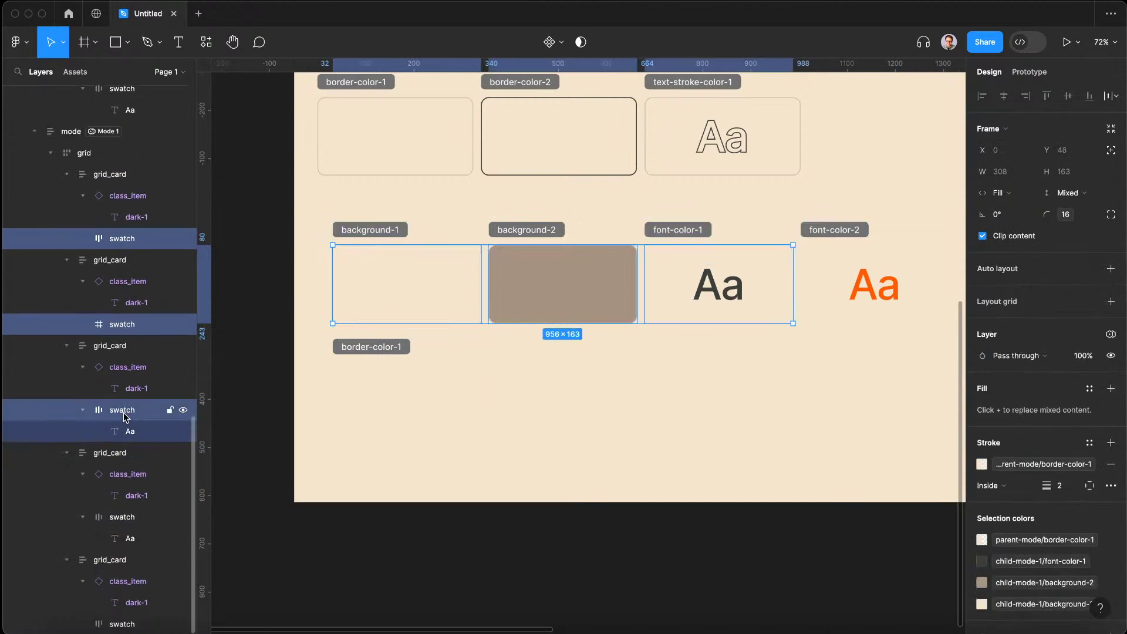
{"action": "left_click", "coordinate": [122, 518], "text": "shift"}
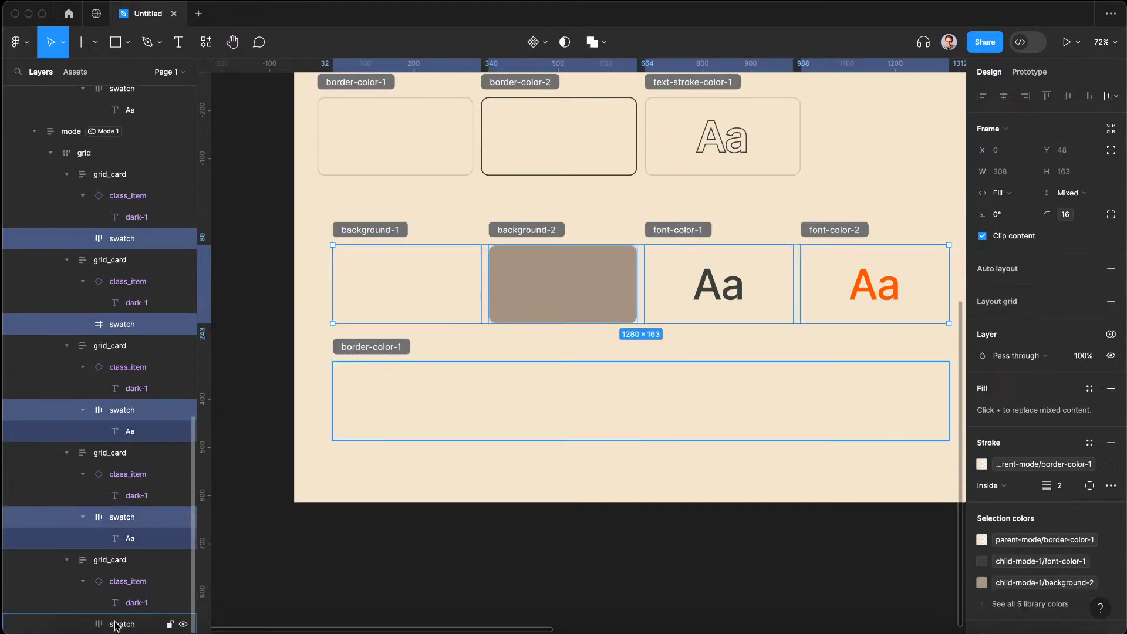
{"action": "left_click", "coordinate": [115, 624], "text": "shift"}
{"action": "left_click", "coordinate": [981, 464]}
{"action": "scroll", "coordinate": [871, 503], "scroll_direction": "down", "scroll_amount": 3}
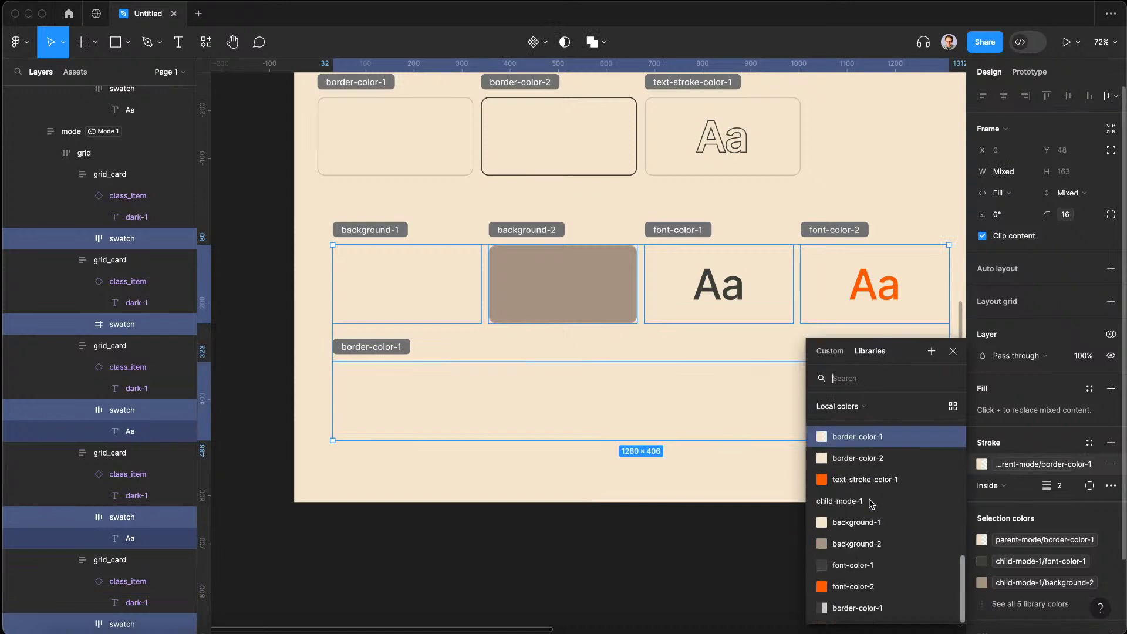
{"action": "left_click", "coordinate": [859, 608]}
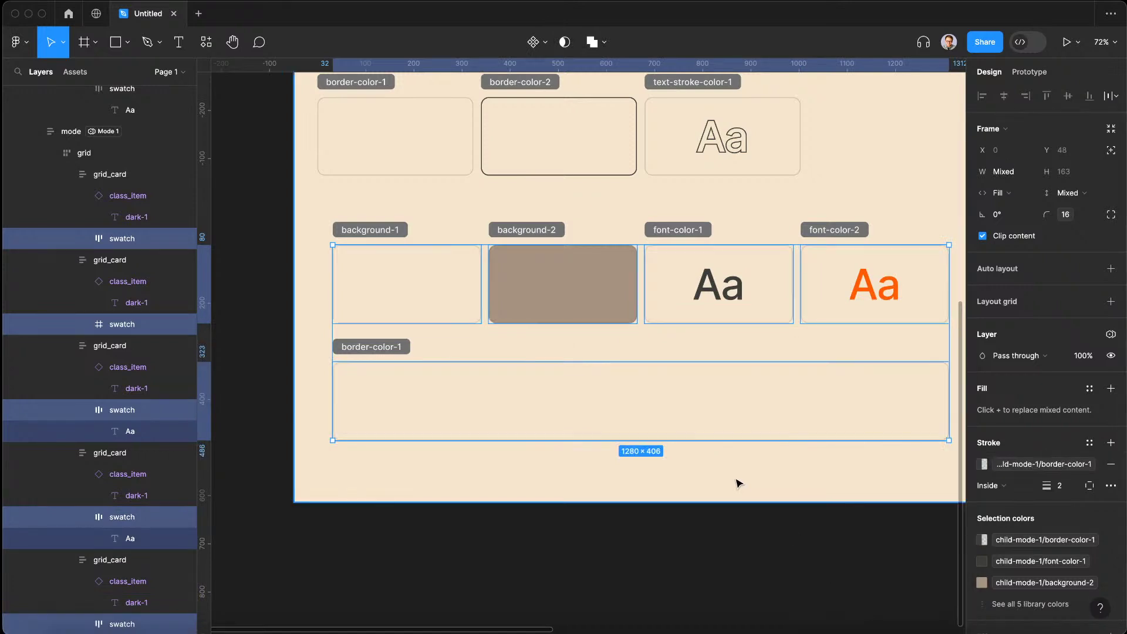
{"action": "scroll", "coordinate": [671, 377], "scroll_direction": "down", "scroll_amount": 2}
{"action": "left_click", "coordinate": [535, 502]}
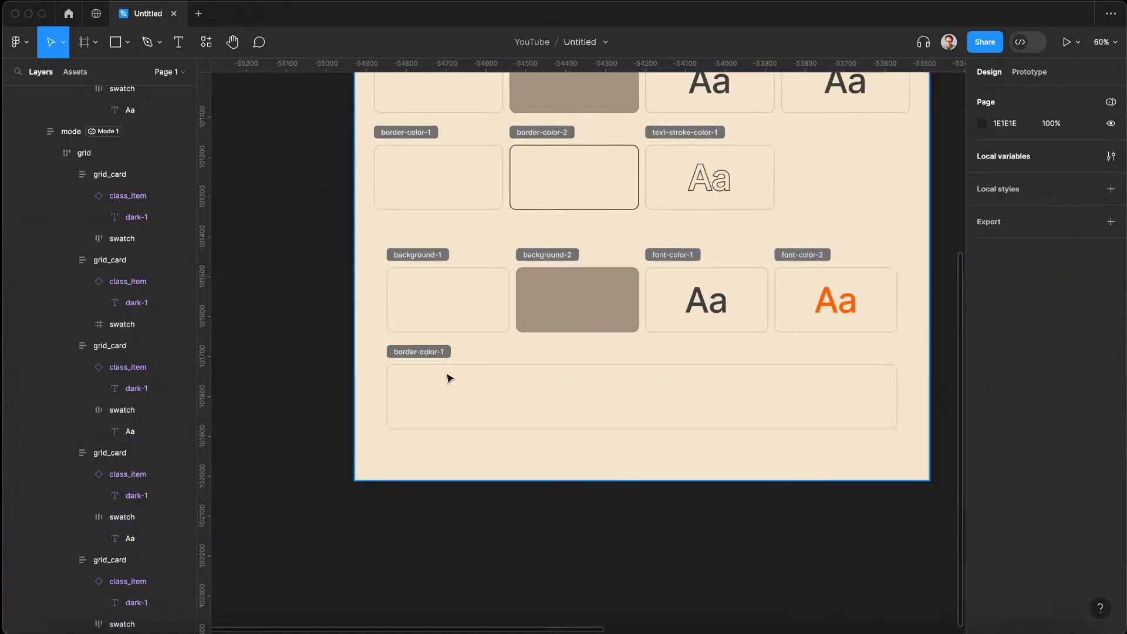
Set the color mode of the lower mode frame to Auto (Mode 2) so it inherits from its parent section
{"action": "scroll", "coordinate": [492, 359], "scroll_direction": "down", "scroll_amount": 2}
{"action": "scroll", "coordinate": [378, 297], "scroll_direction": "up", "scroll_amount": 1}
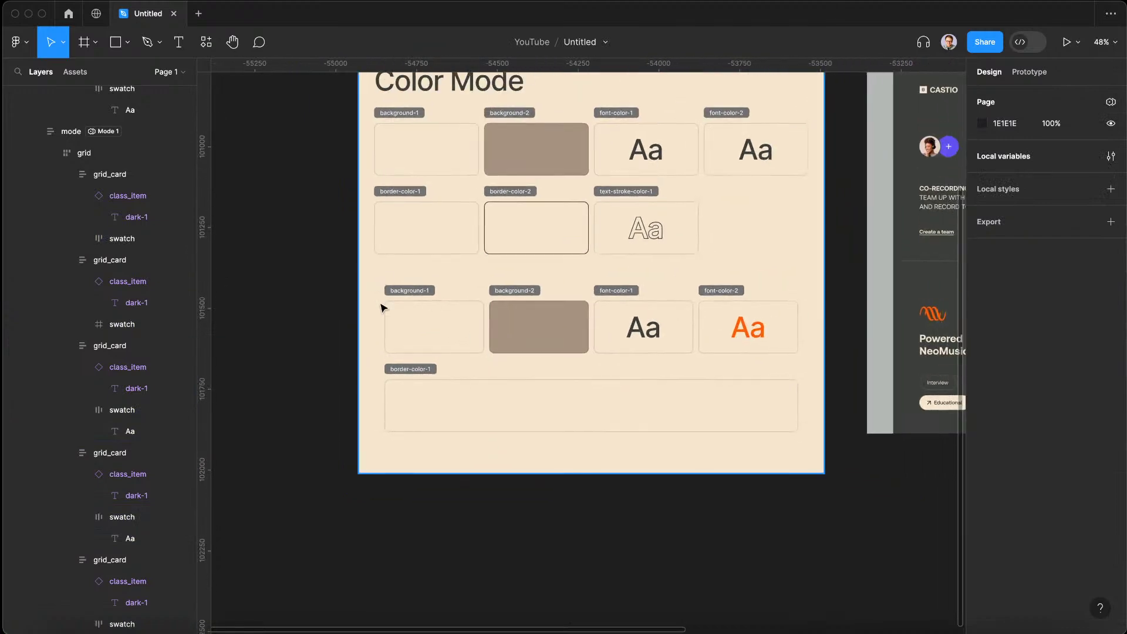
{"action": "left_click", "coordinate": [383, 300]}
{"action": "left_click", "coordinate": [383, 299]}
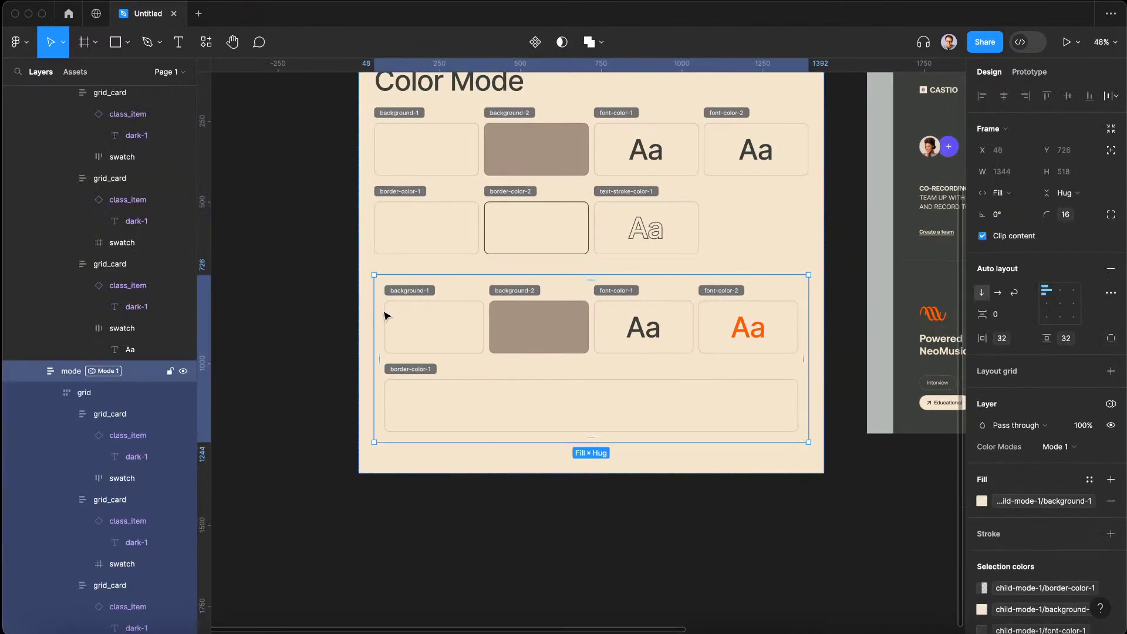
{"action": "left_click", "coordinate": [386, 315]}
{"action": "key", "text": "Escape"}
{"action": "left_click", "coordinate": [1057, 447]}
{"action": "left_click", "coordinate": [1057, 447]}
{"action": "left_click", "coordinate": [1057, 447]}
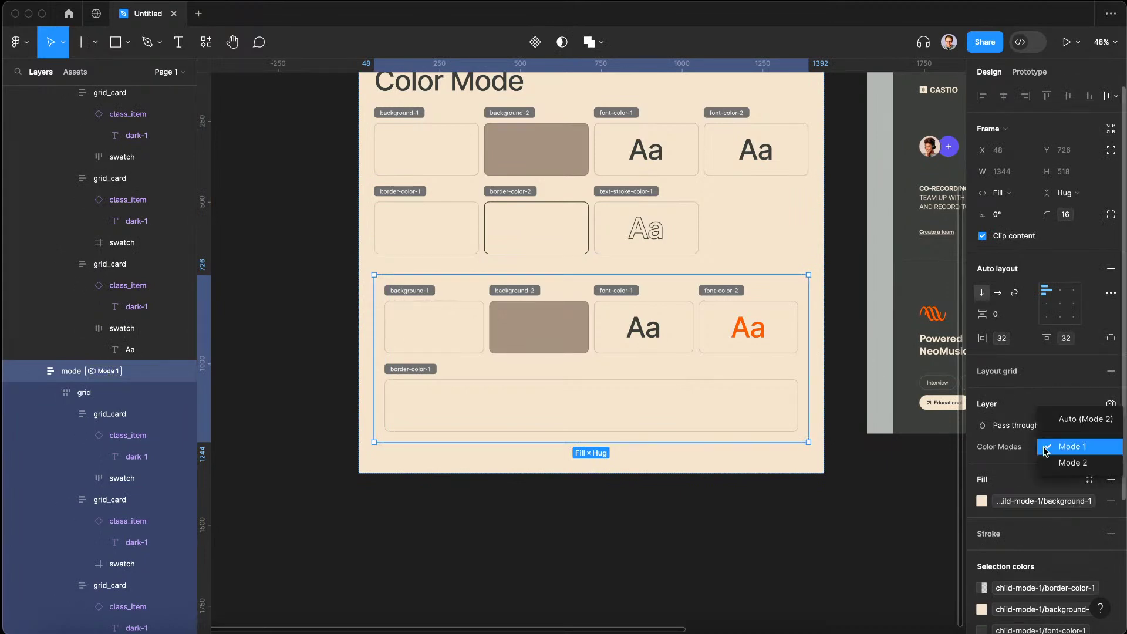
{"action": "left_click", "coordinate": [1085, 419]}
{"action": "scroll", "coordinate": [705, 378], "scroll_direction": "up", "scroll_amount": 2}
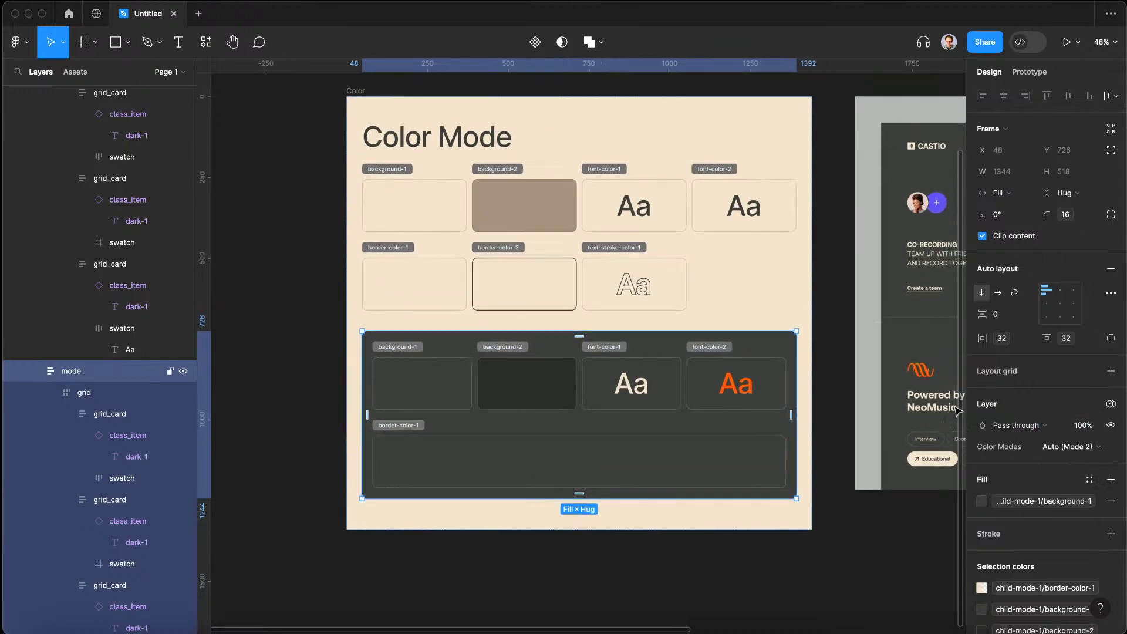
{"action": "scroll", "coordinate": [390, 378], "scroll_direction": "up", "scroll_amount": 2}
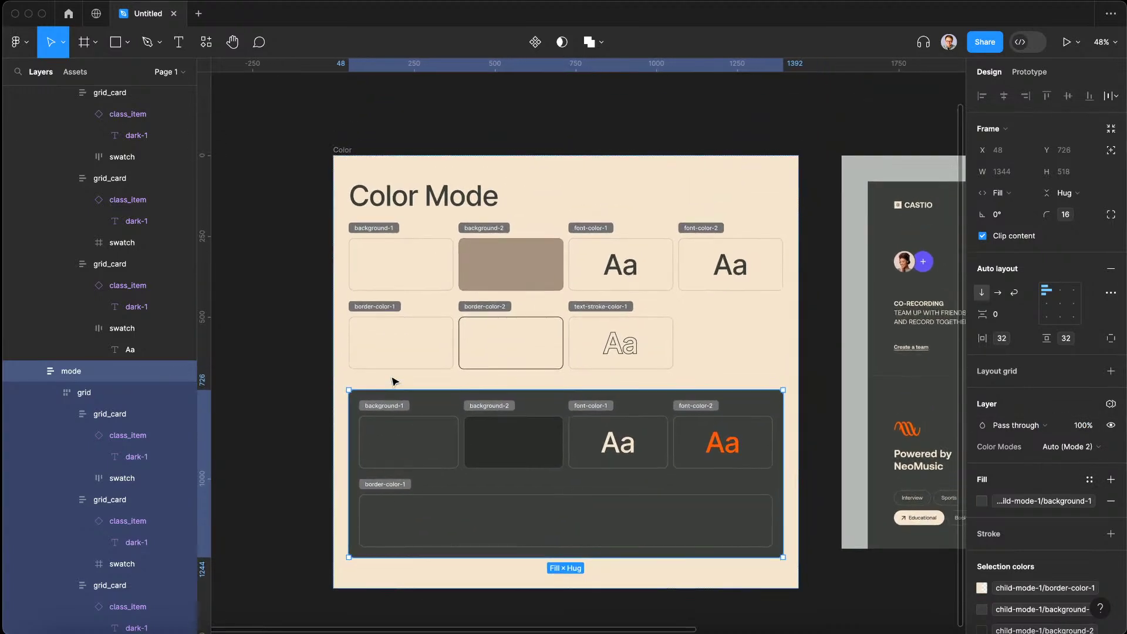
Duplicate the whole section inside the Color frame
{"action": "left_click", "coordinate": [339, 237]}
{"action": "scroll", "coordinate": [78, 166], "scroll_direction": "up", "scroll_amount": 2}
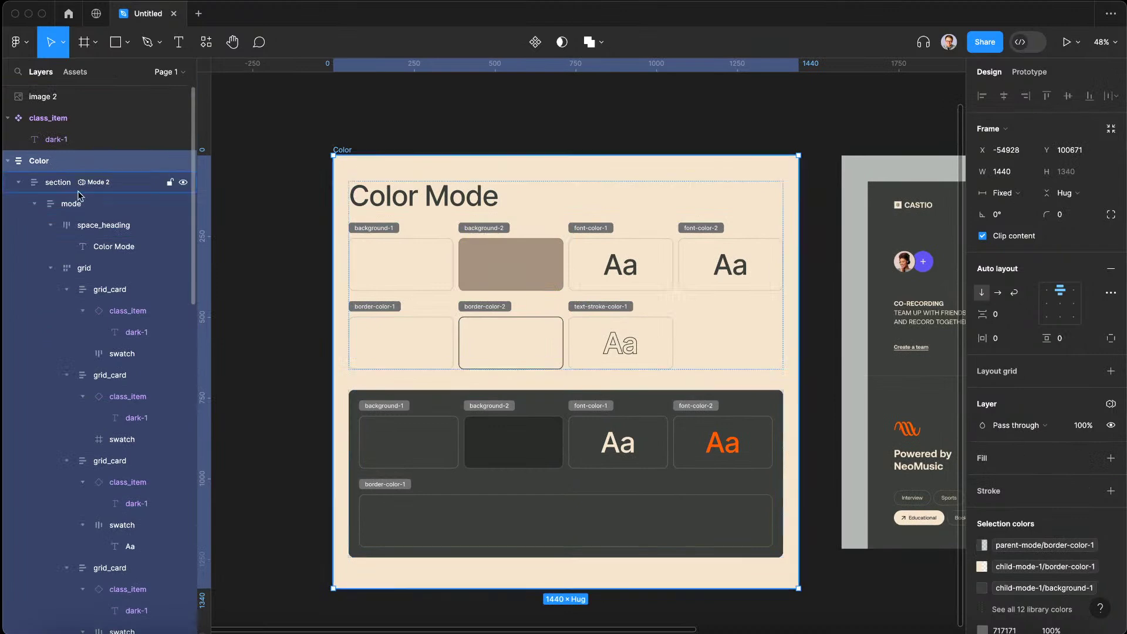
{"action": "left_click", "coordinate": [75, 183]}
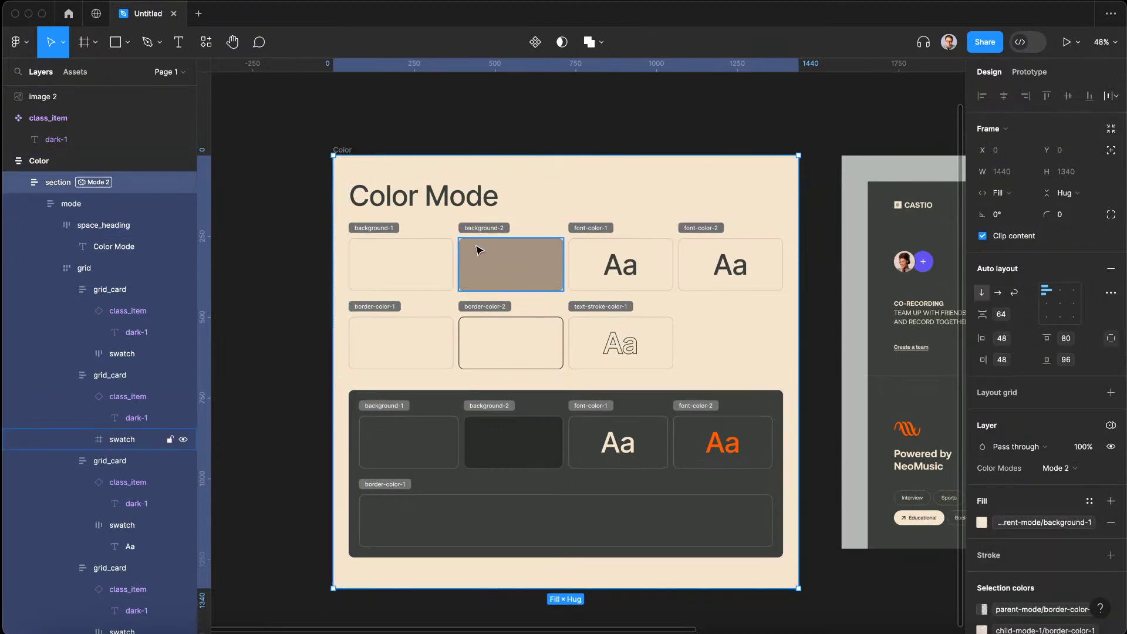
{"action": "key", "text": "super+d"}
{"action": "scroll", "coordinate": [505, 314], "scroll_direction": "down", "scroll_amount": 6}
{"action": "left_click", "coordinate": [368, 244]}
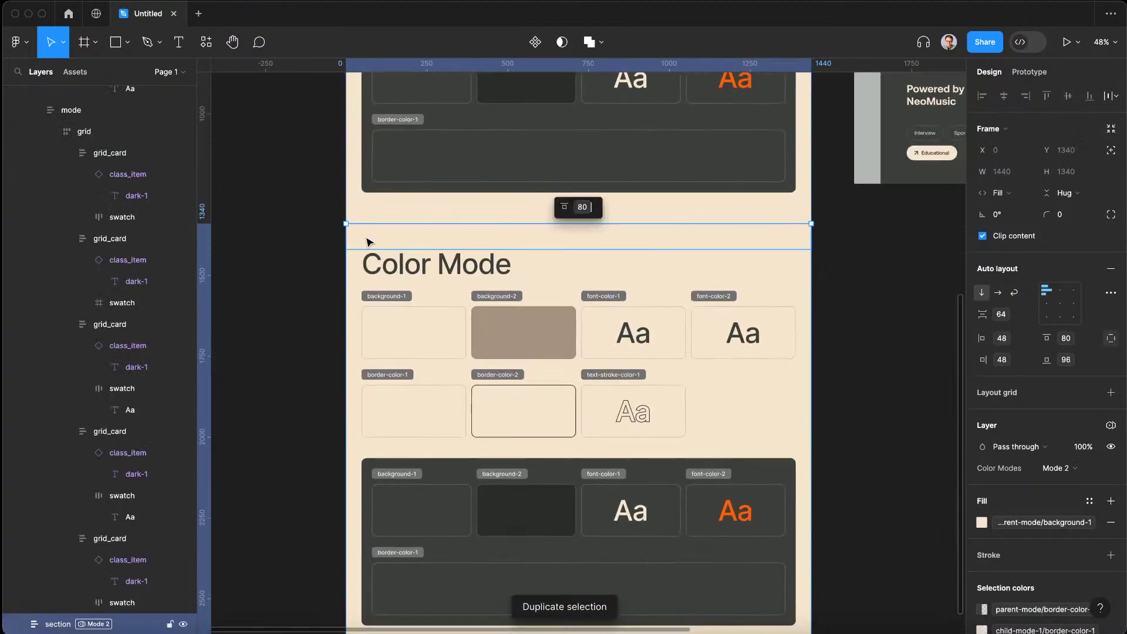
Switch the duplicated section's color mode to Mode 1
{"action": "left_click", "coordinate": [1056, 468]}
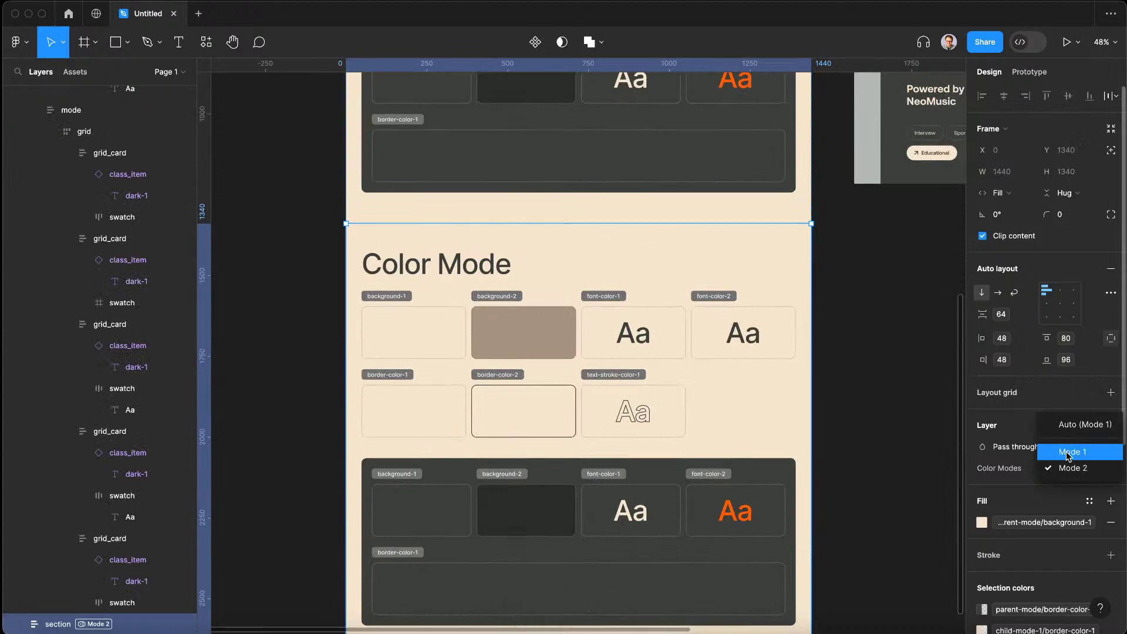
{"action": "left_click", "coordinate": [1056, 448]}
{"action": "scroll", "coordinate": [540, 286], "scroll_direction": "down", "scroll_amount": 2}
{"action": "scroll", "coordinate": [446, 328], "scroll_direction": "down", "scroll_amount": 3}
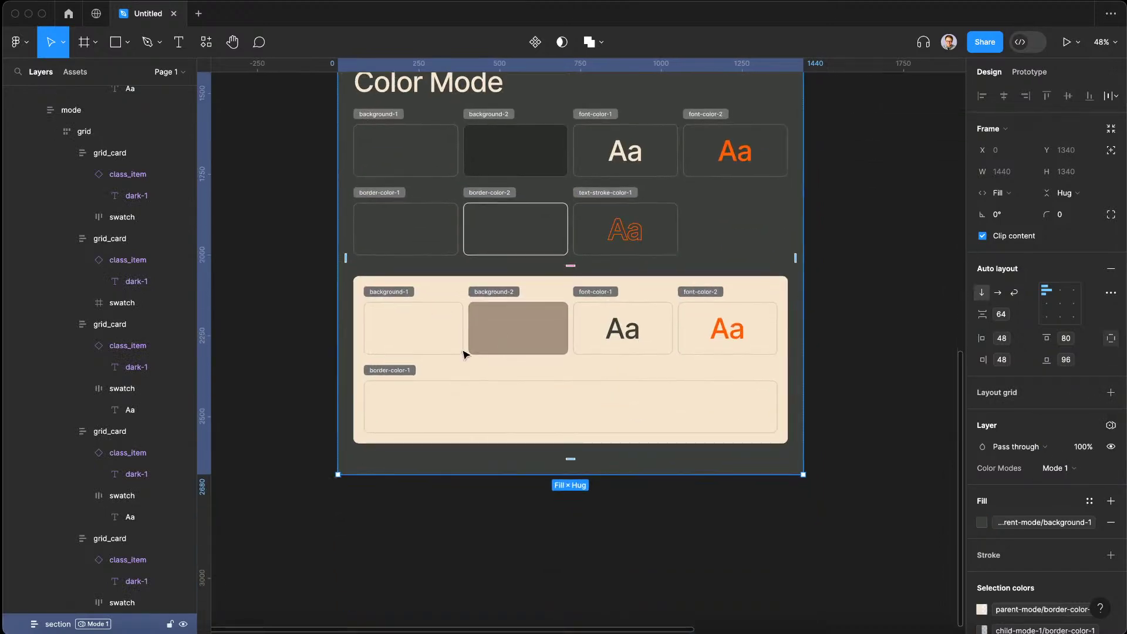
Compare the swatch colors of the Mode 1 section with the Mode 2 section above and the podcast page design
{"action": "scroll", "coordinate": [464, 355], "scroll_direction": "up", "scroll_amount": 5}
{"action": "scroll", "coordinate": [402, 300], "scroll_direction": "down", "scroll_amount": 4}
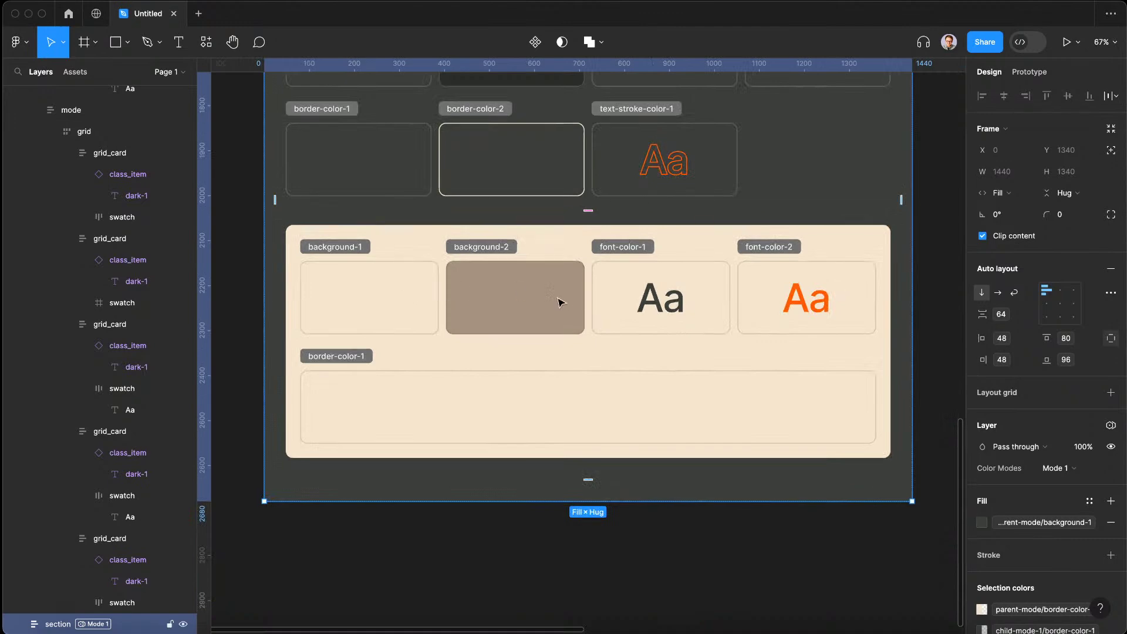
{"action": "scroll", "coordinate": [548, 302], "scroll_direction": "right", "scroll_amount": 2}
{"action": "scroll", "coordinate": [685, 319], "scroll_direction": "down", "scroll_amount": 3}
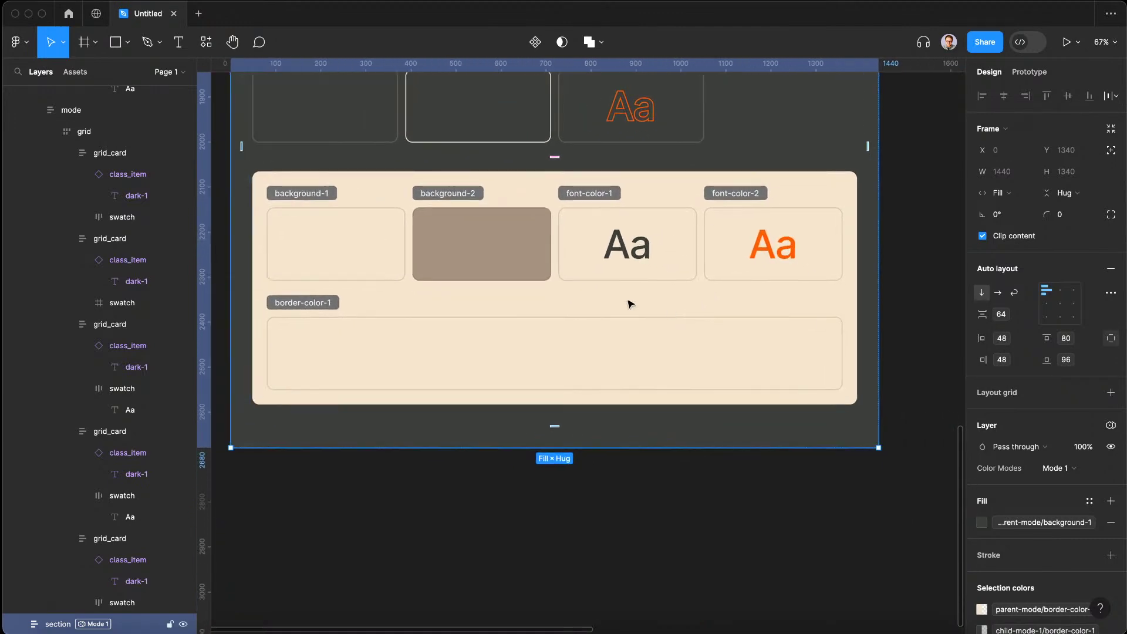
{"action": "scroll", "coordinate": [470, 391], "scroll_direction": "up", "scroll_amount": 3}
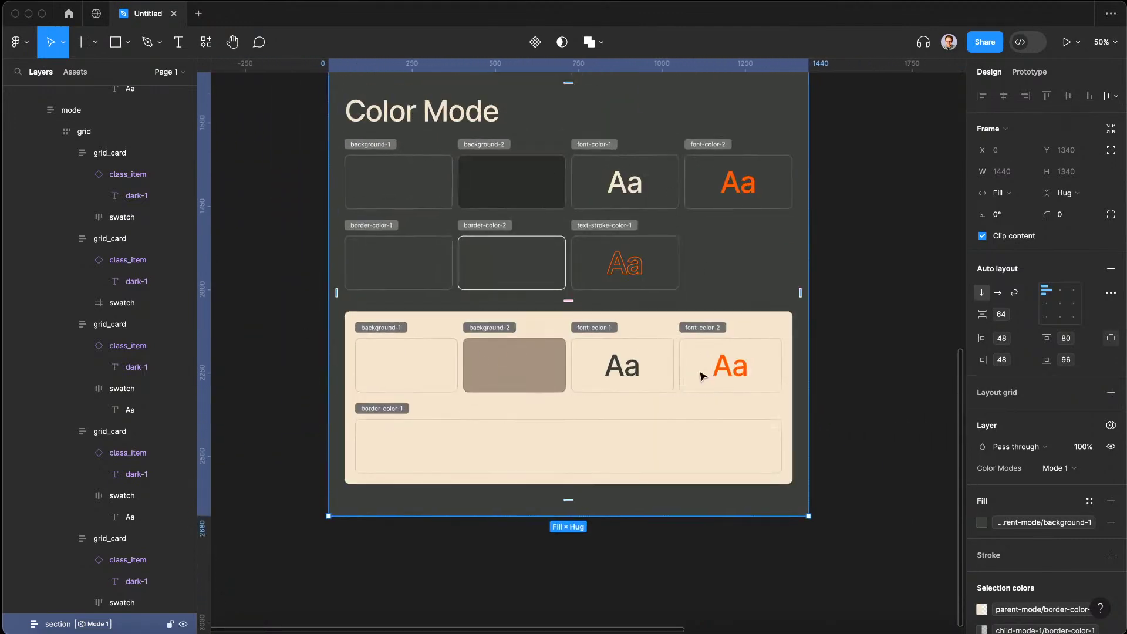
{"action": "scroll", "coordinate": [523, 294], "scroll_direction": "up", "scroll_amount": 4}
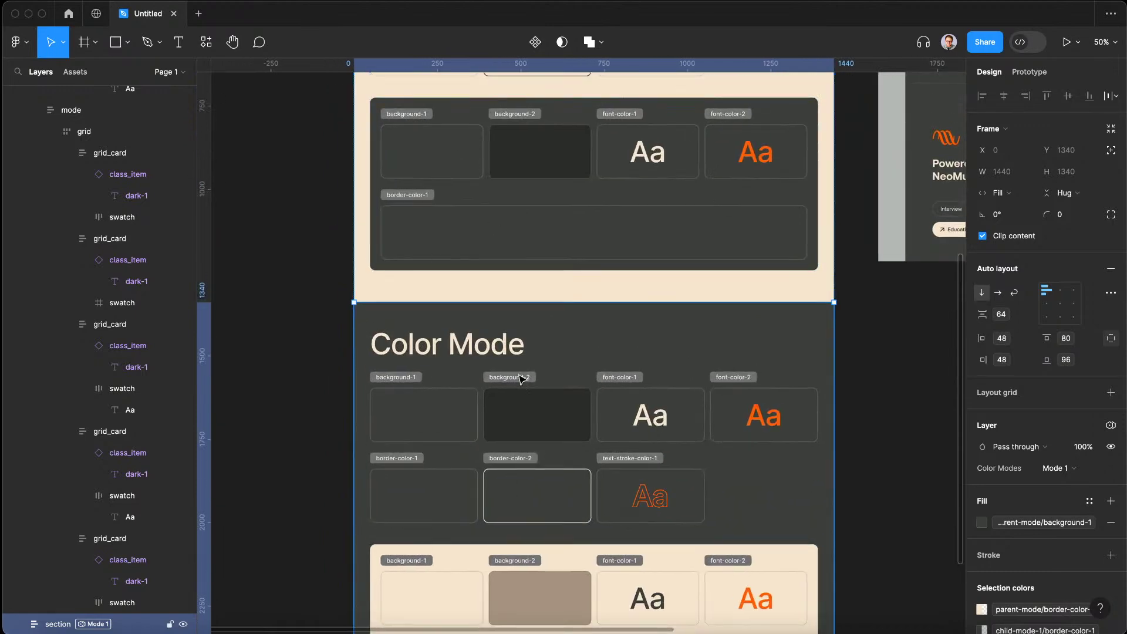
{"action": "scroll", "coordinate": [526, 330], "scroll_direction": "up", "scroll_amount": 3}
{"action": "scroll", "coordinate": [526, 329], "scroll_direction": "down", "scroll_amount": 2}
{"action": "scroll", "coordinate": [688, 334], "scroll_direction": "right", "scroll_amount": 3}
{"action": "scroll", "coordinate": [688, 334], "scroll_direction": "up", "scroll_amount": 2}
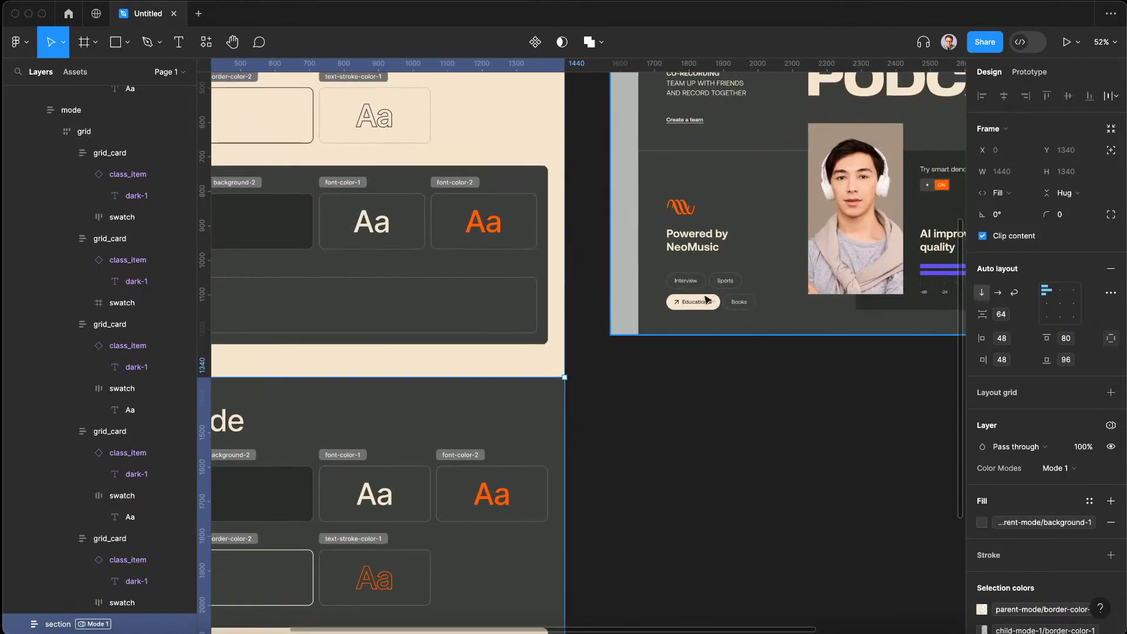
Examine both Color Mode sections against the podcast page, including its orange price badge and purple free-trial card
{"action": "scroll", "coordinate": [697, 314], "scroll_direction": "down", "scroll_amount": 5}
{"action": "scroll", "coordinate": [686, 312], "scroll_direction": "left", "scroll_amount": 2}
{"action": "scroll", "coordinate": [686, 312], "scroll_direction": "up", "scroll_amount": 2}
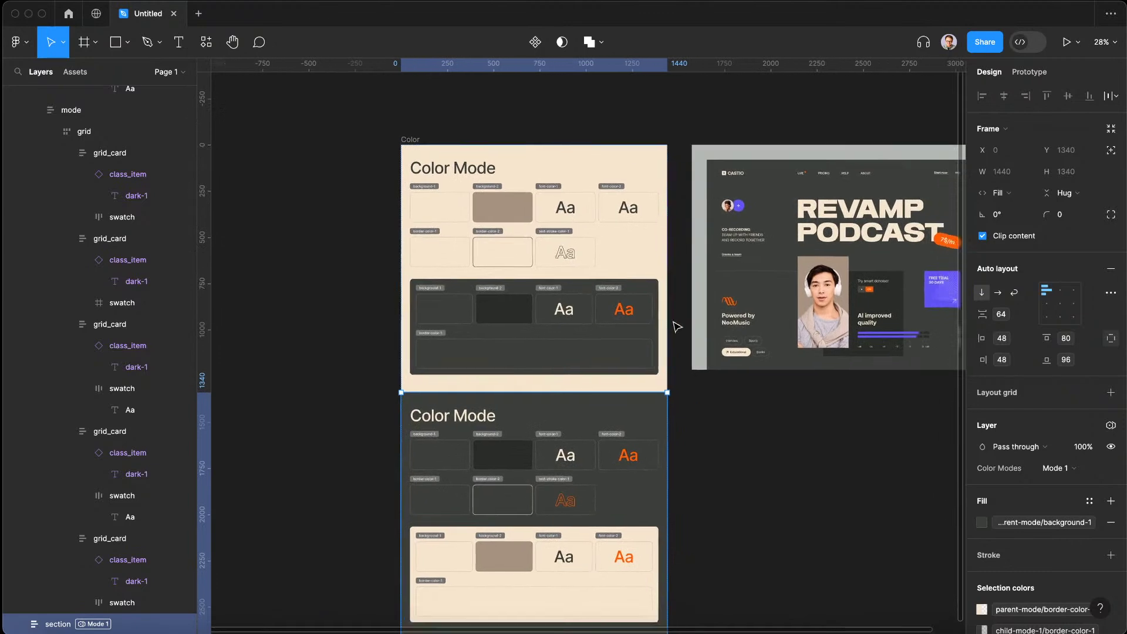
{"action": "scroll", "coordinate": [684, 305], "scroll_direction": "right", "scroll_amount": 2}
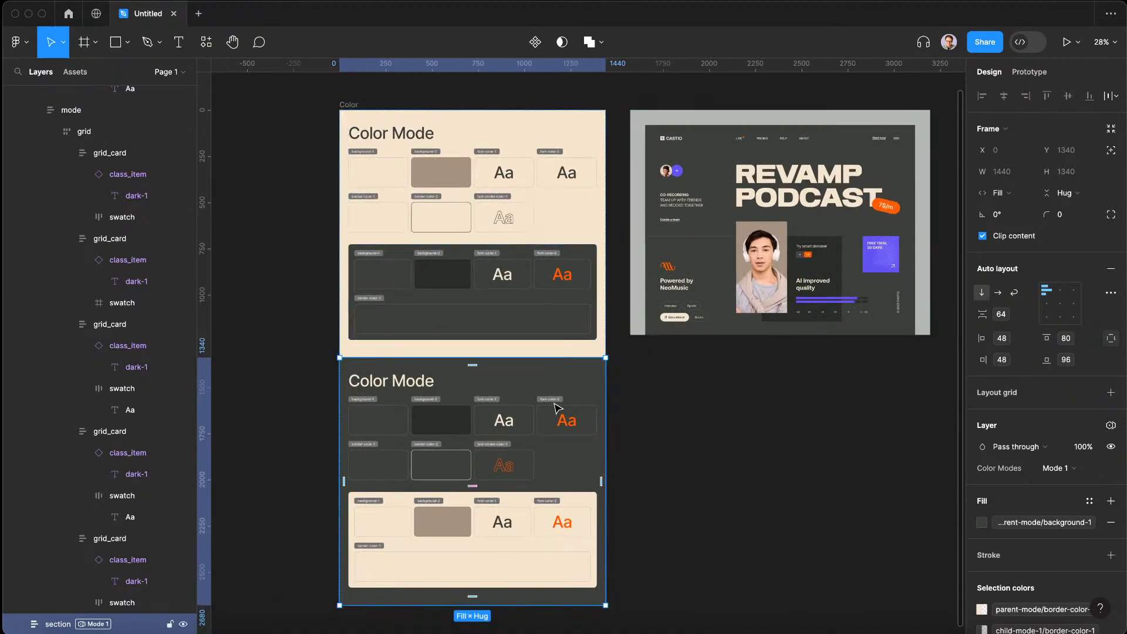
{"action": "scroll", "coordinate": [807, 259], "scroll_direction": "right", "scroll_amount": 2}
{"action": "scroll", "coordinate": [807, 258], "scroll_direction": "up", "scroll_amount": 1}
{"action": "scroll", "coordinate": [807, 259], "scroll_direction": "up", "scroll_amount": 5}
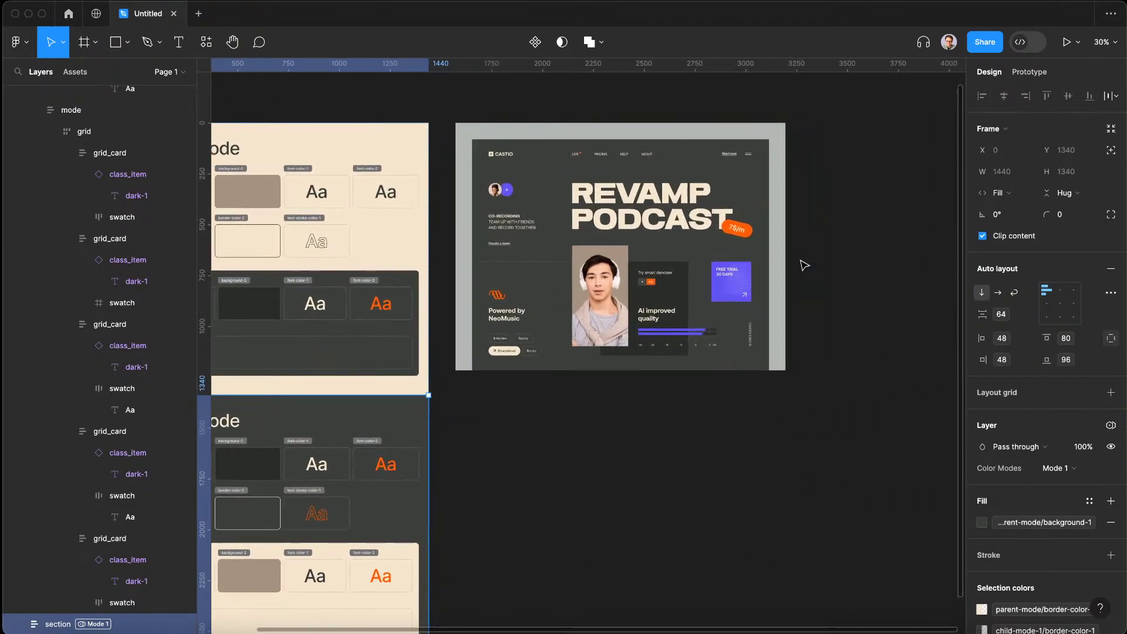
{"action": "scroll", "coordinate": [805, 264], "scroll_direction": "up", "scroll_amount": 2}
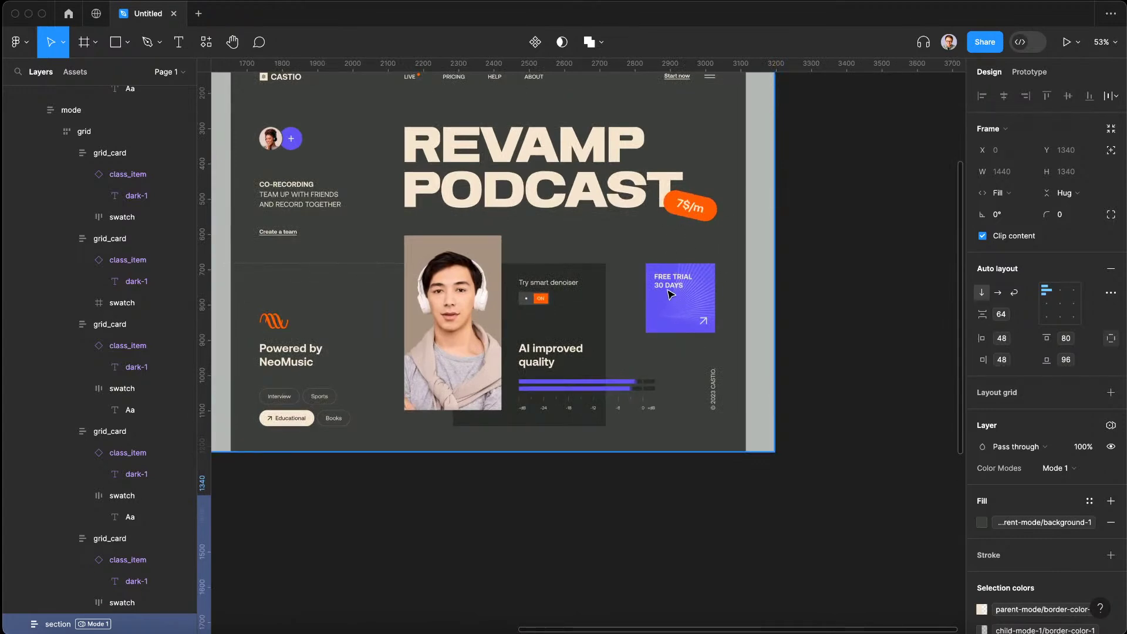
{"action": "scroll", "coordinate": [678, 316], "scroll_direction": "down", "scroll_amount": 10}
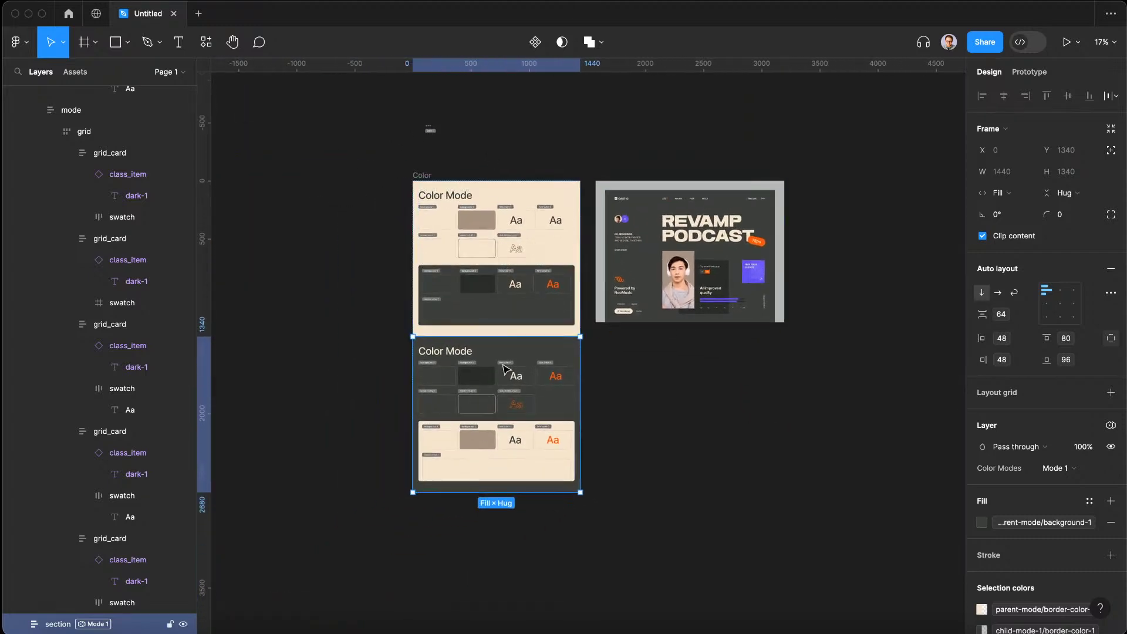
{"action": "scroll", "coordinate": [402, 201], "scroll_direction": "up", "scroll_amount": 6}
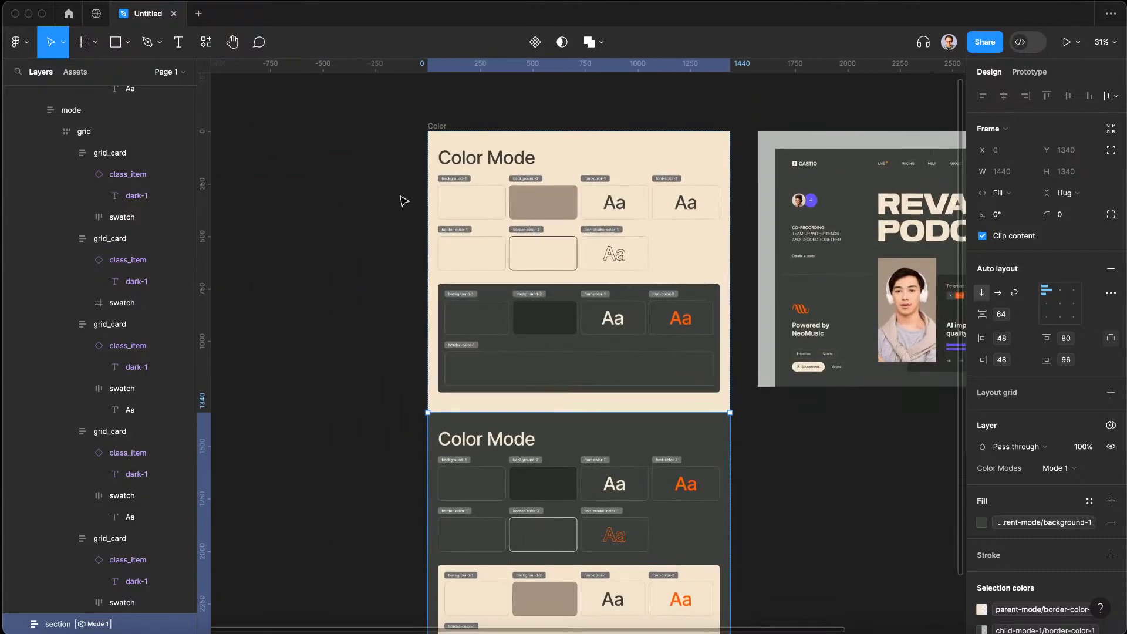
Add a third mode to the Color Modes collection in the local variables
{"action": "left_click", "coordinate": [379, 246]}
{"action": "scroll", "coordinate": [668, 192], "scroll_direction": "up", "scroll_amount": 2}
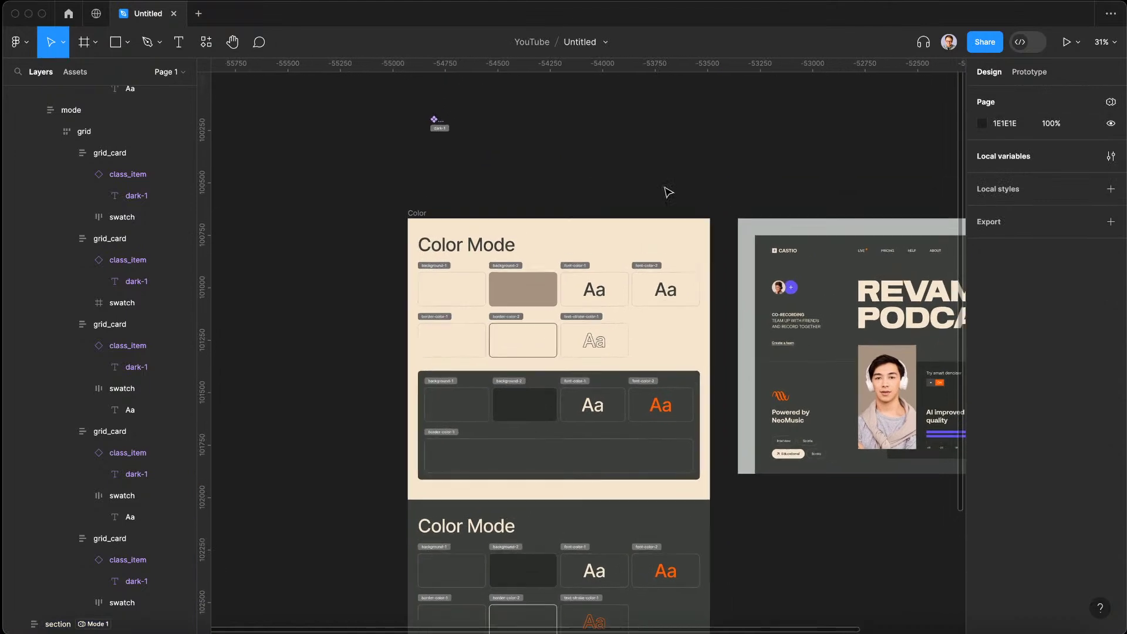
{"action": "left_click", "coordinate": [1110, 158]}
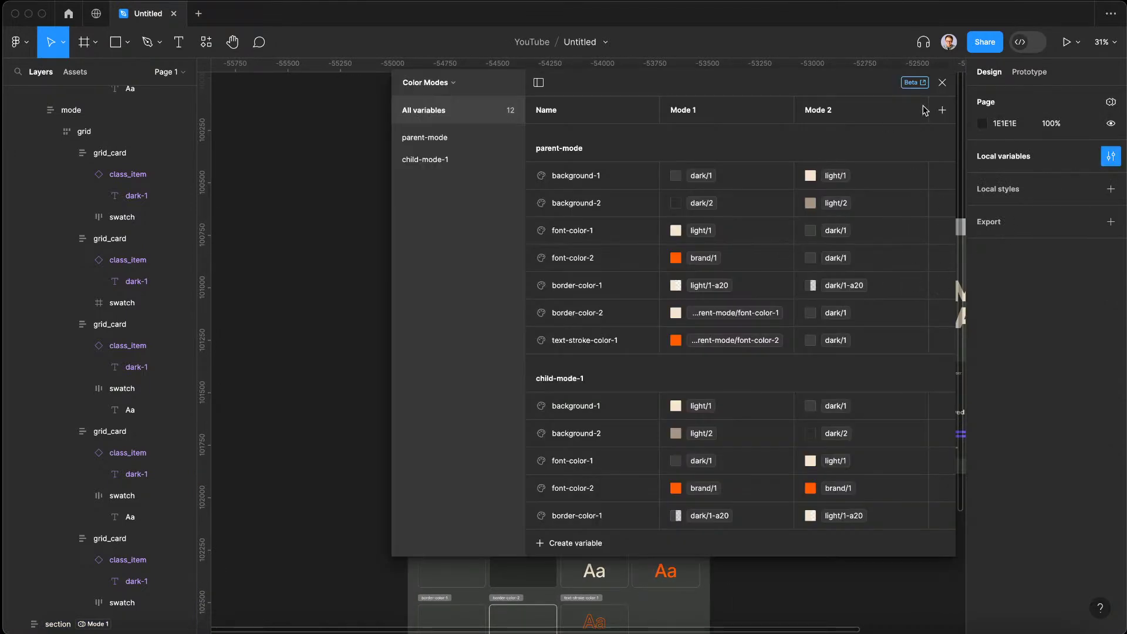
{"action": "left_click", "coordinate": [941, 112]}
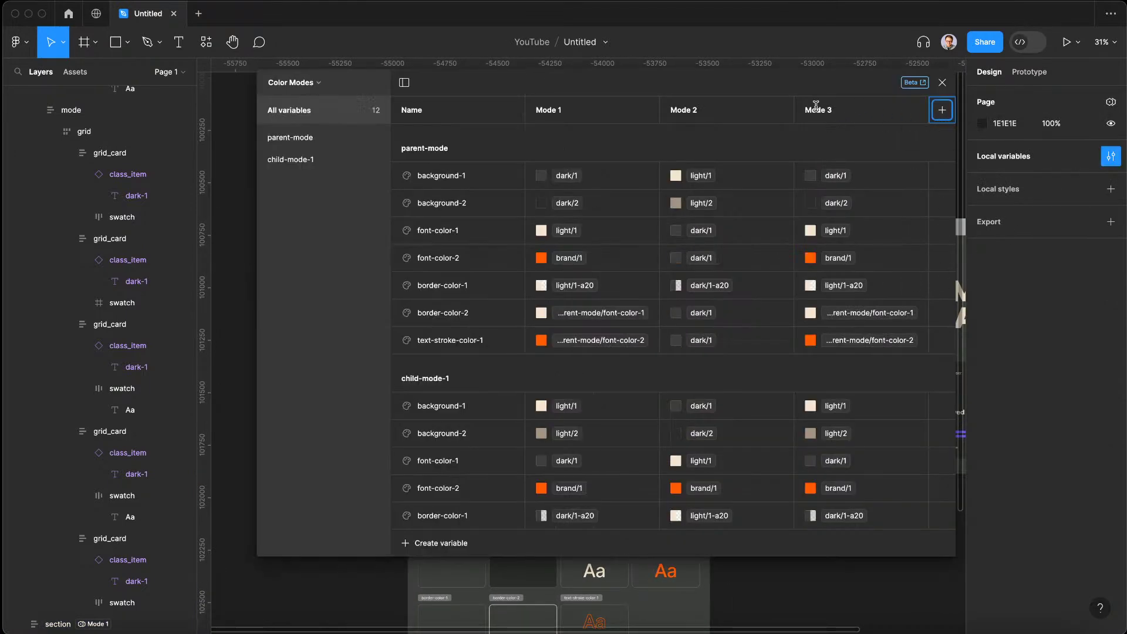
In Mode 3, set the parent-mode variables background-1 to brand/1 and background-2 to dark/1-a20
{"action": "left_click", "coordinate": [825, 183]}
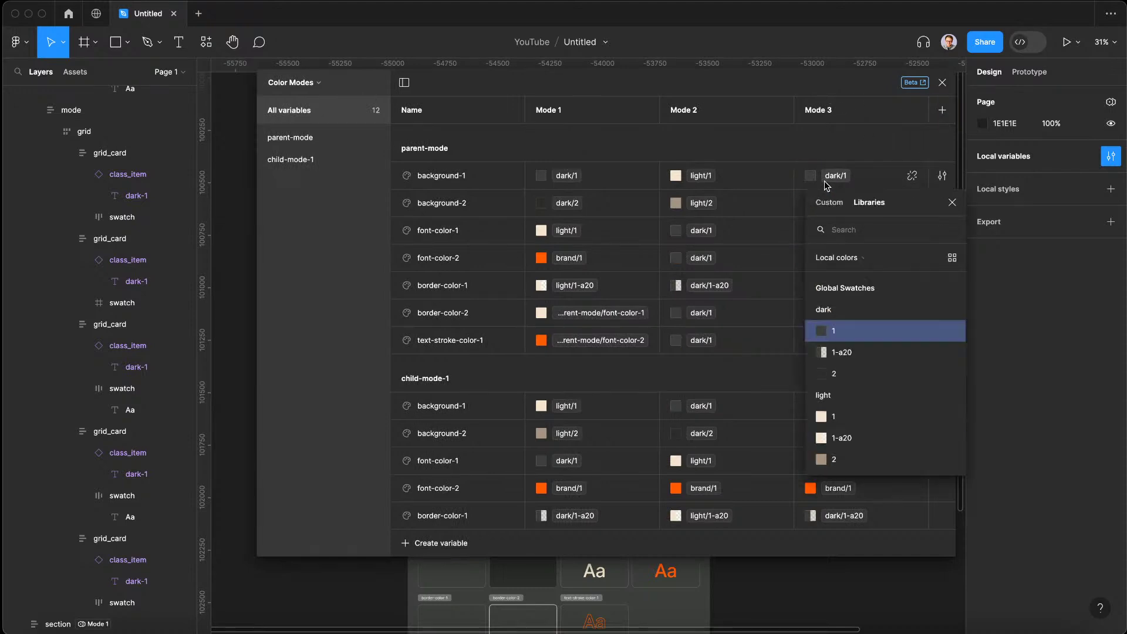
{"action": "scroll", "coordinate": [839, 341], "scroll_direction": "down", "scroll_amount": 3}
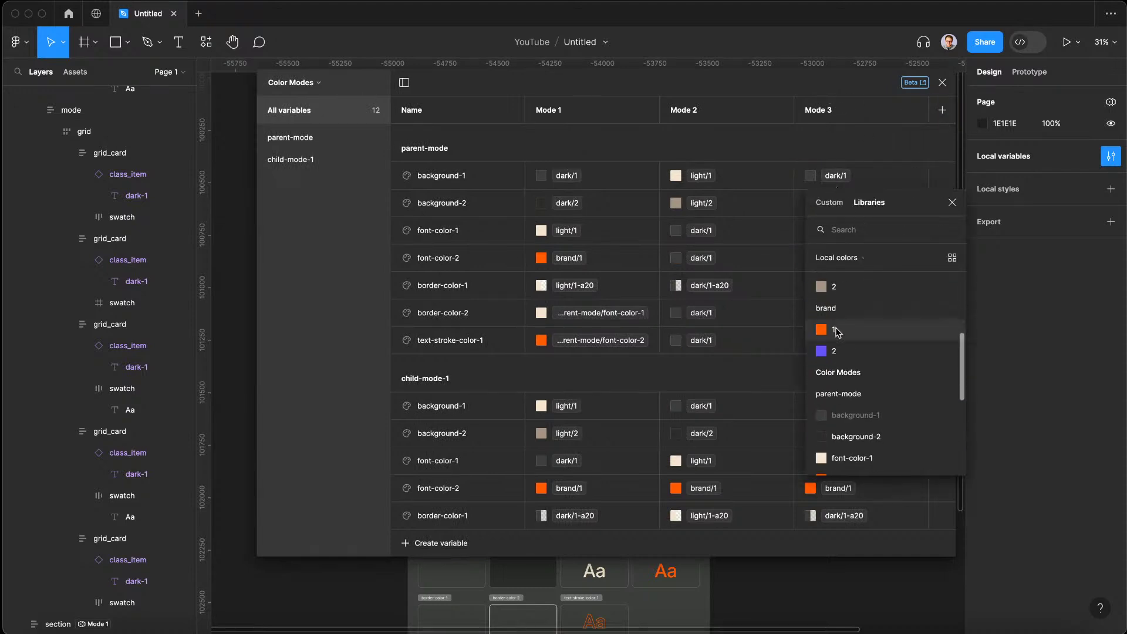
{"action": "left_click", "coordinate": [833, 331]}
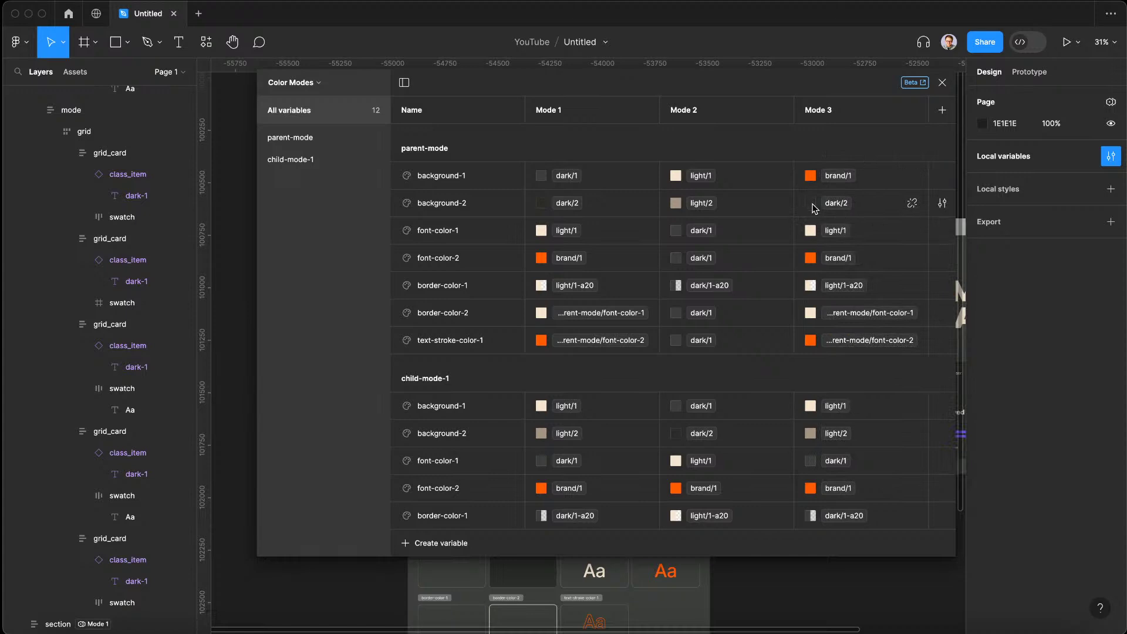
{"action": "left_click", "coordinate": [814, 205]}
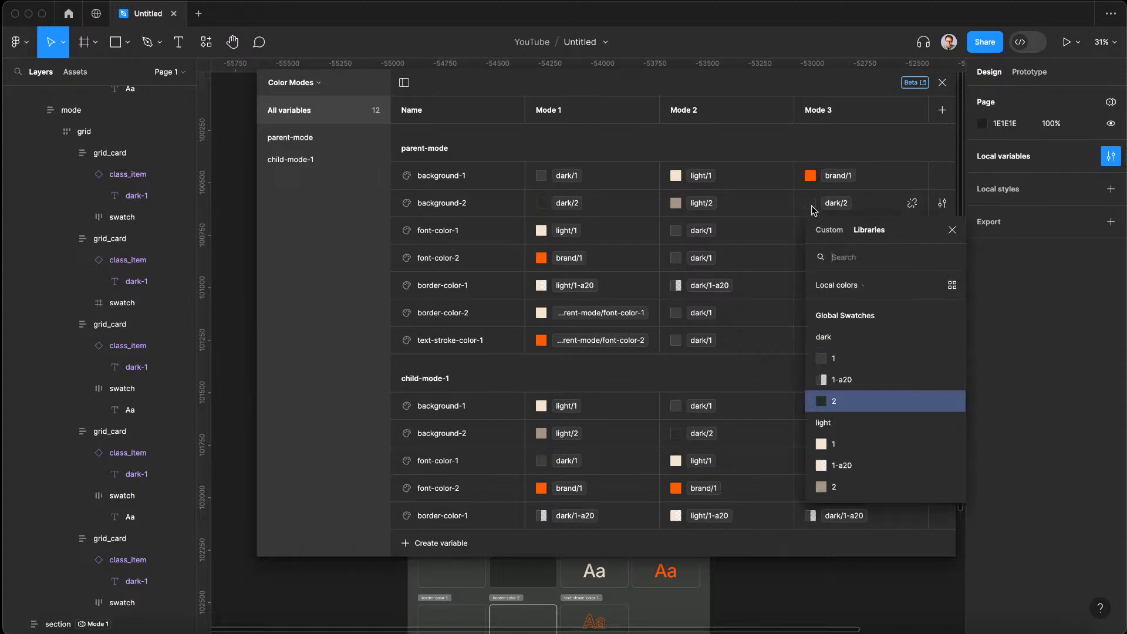
{"action": "scroll", "coordinate": [849, 351], "scroll_direction": "down", "scroll_amount": 1}
{"action": "left_click", "coordinate": [844, 346]}
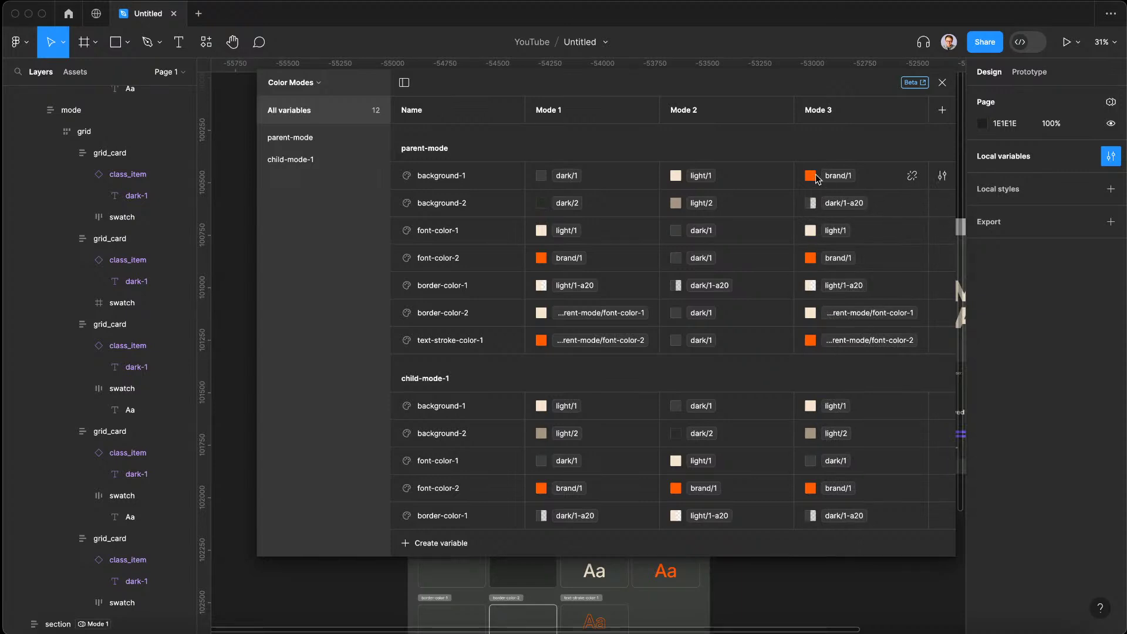
Set parent-mode font-color-2 to light/1 in Mode 3 and close the local variables
{"action": "left_click", "coordinate": [811, 233]}
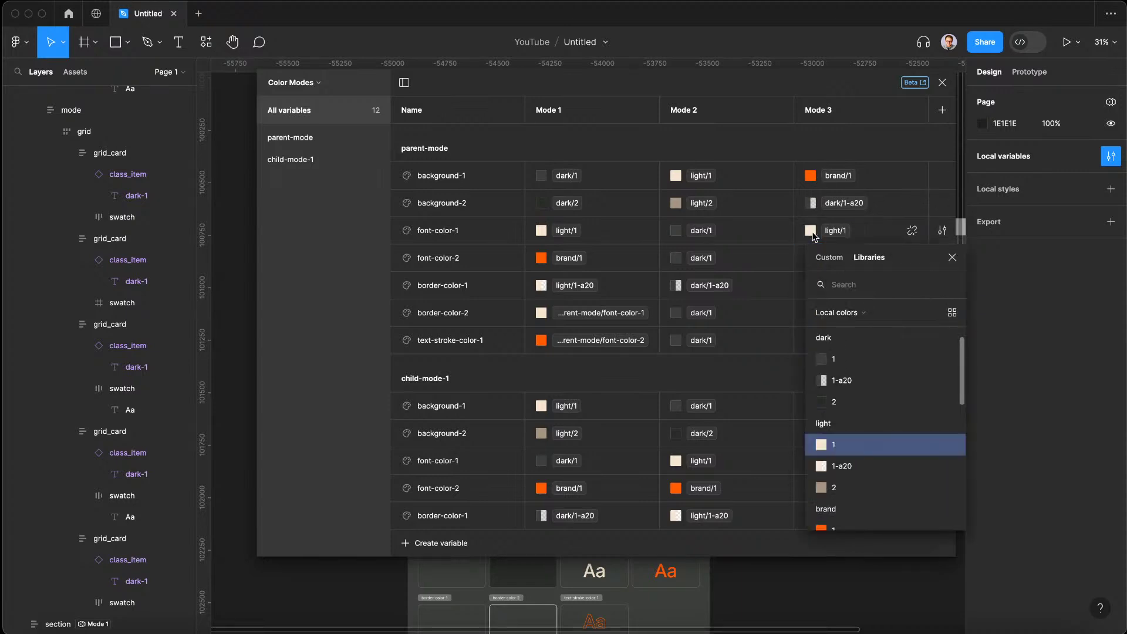
{"action": "left_click", "coordinate": [813, 234]}
{"action": "left_click", "coordinate": [810, 259]}
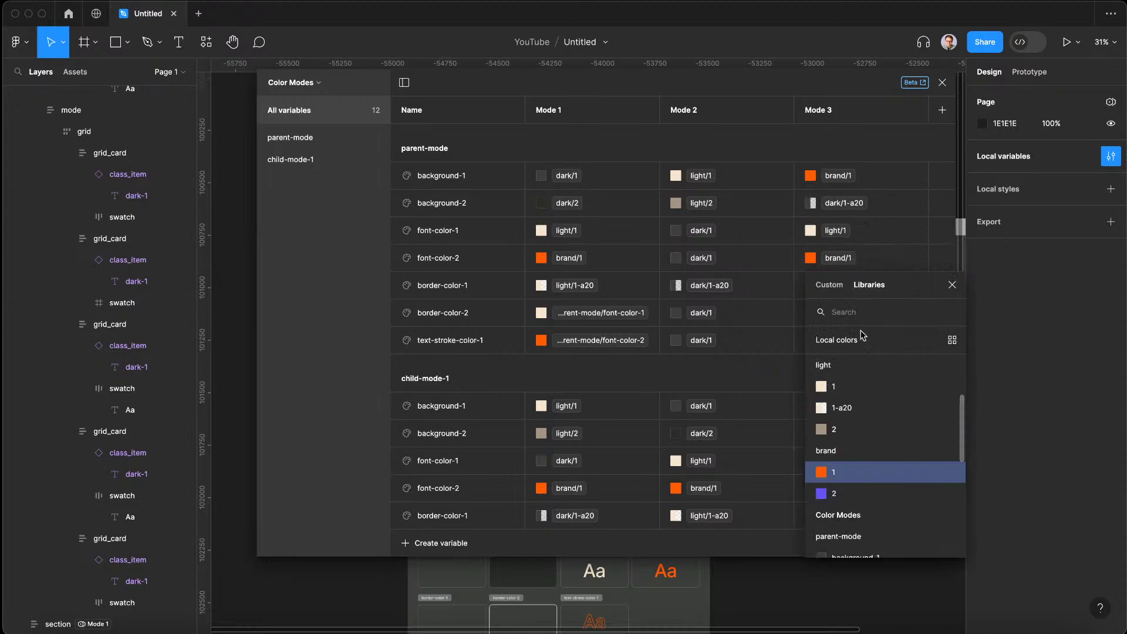
{"action": "left_click", "coordinate": [843, 388]}
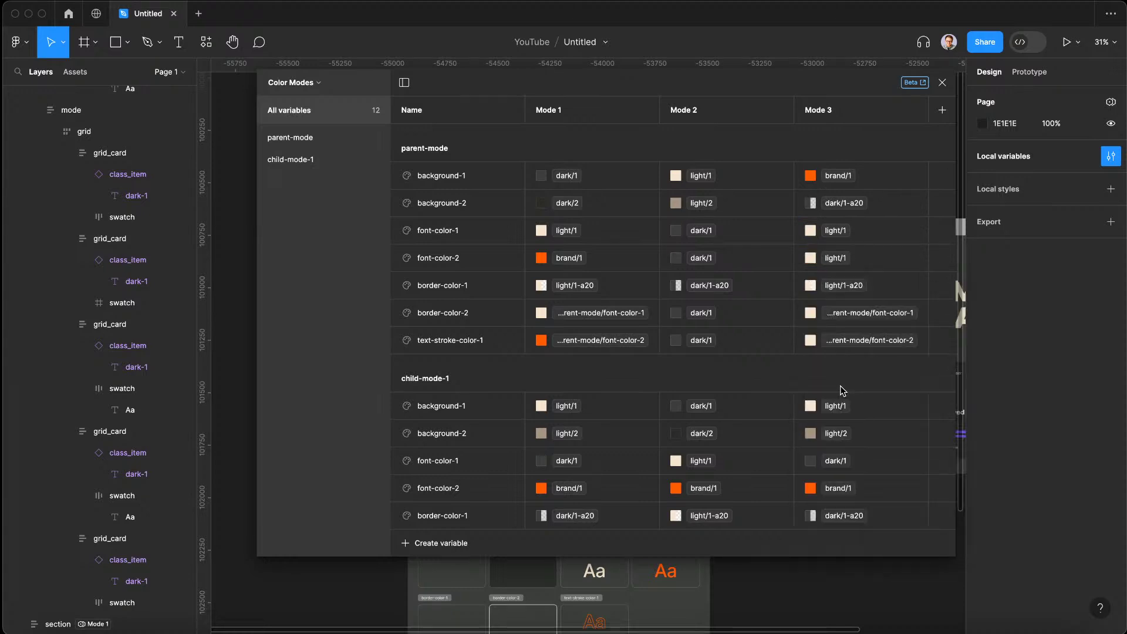
{"action": "left_click", "coordinate": [809, 287]}
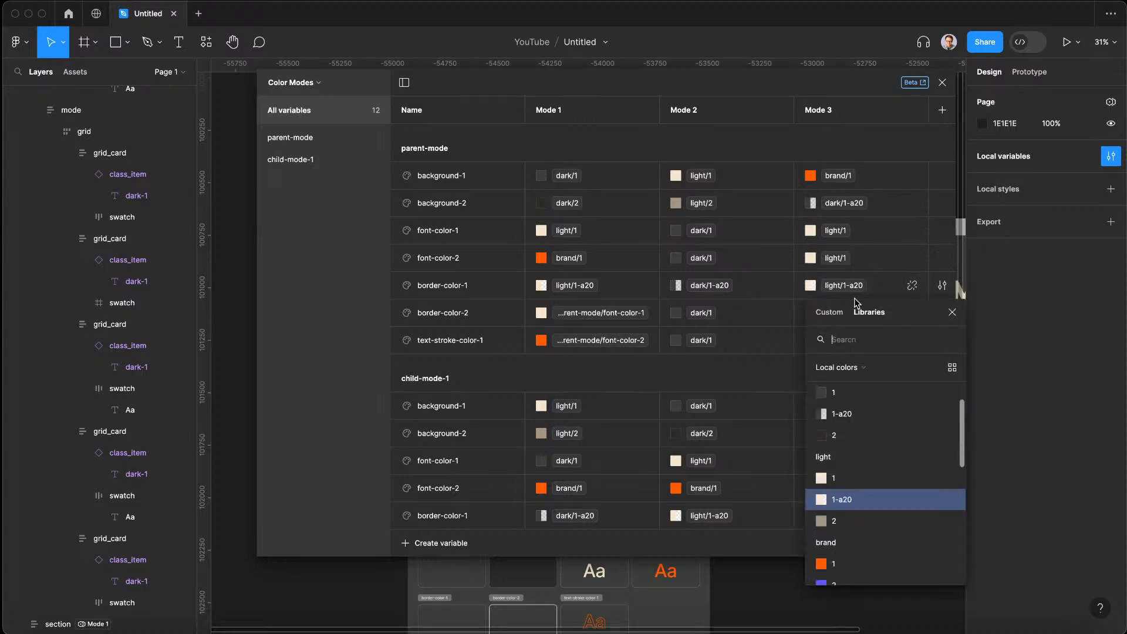
{"action": "left_click", "coordinate": [863, 210]}
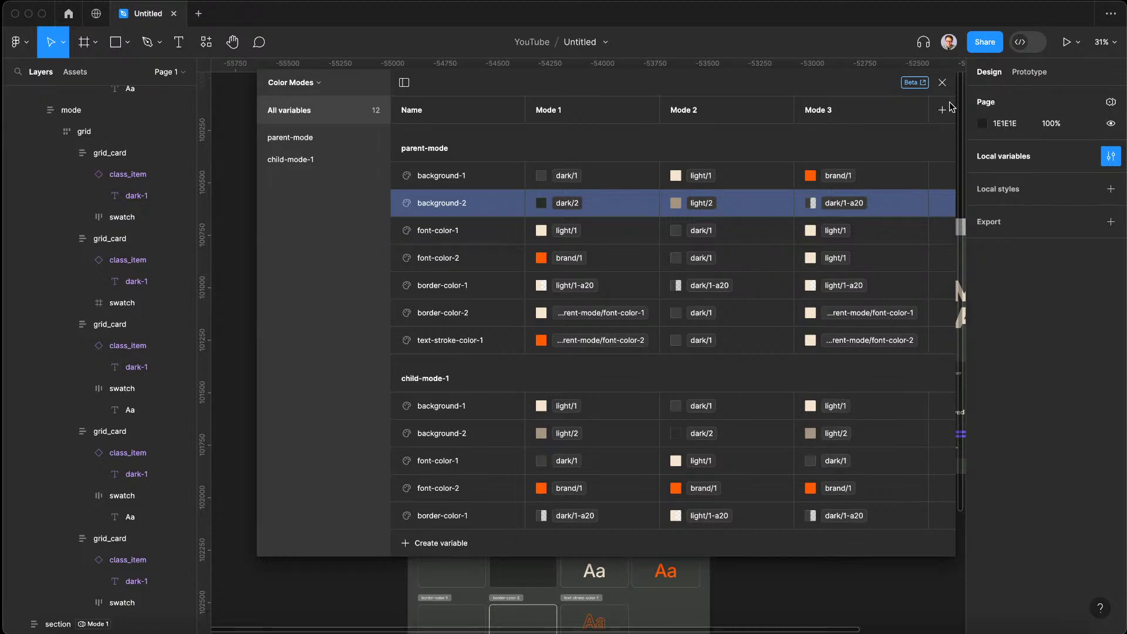
{"action": "left_click", "coordinate": [942, 83]}
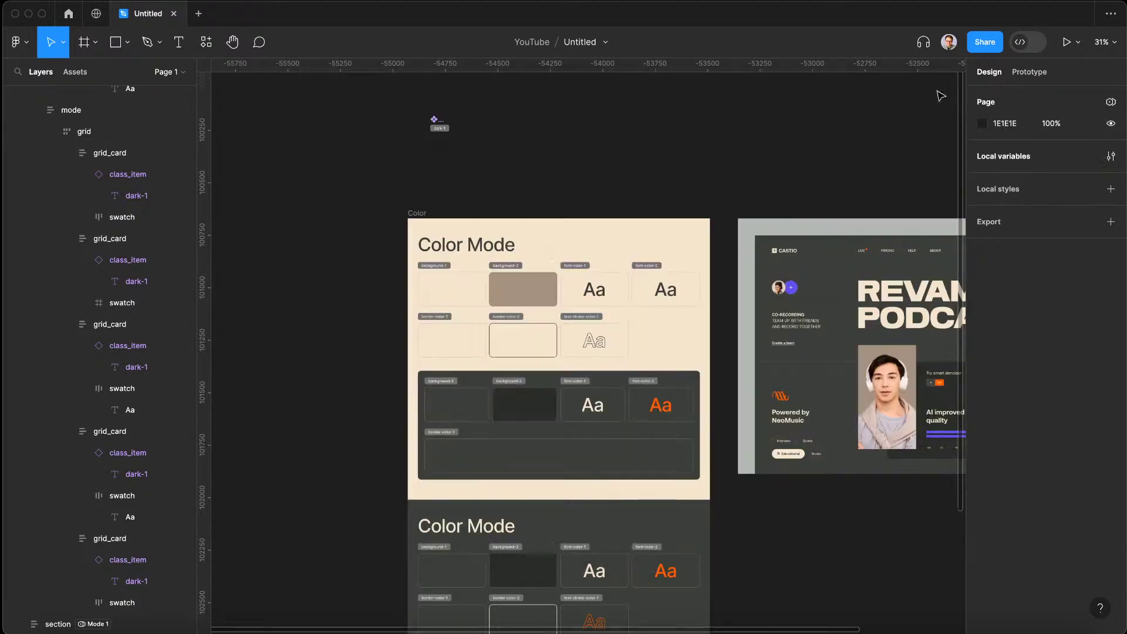
Apply the parent-mode/background-1 variable as the fill of the class_item main component above the Color frame
{"action": "scroll", "coordinate": [443, 96], "scroll_direction": "down", "scroll_amount": 3}
{"action": "scroll", "coordinate": [461, 189], "scroll_direction": "up", "scroll_amount": 5}
{"action": "scroll", "coordinate": [463, 191], "scroll_direction": "up", "scroll_amount": 4}
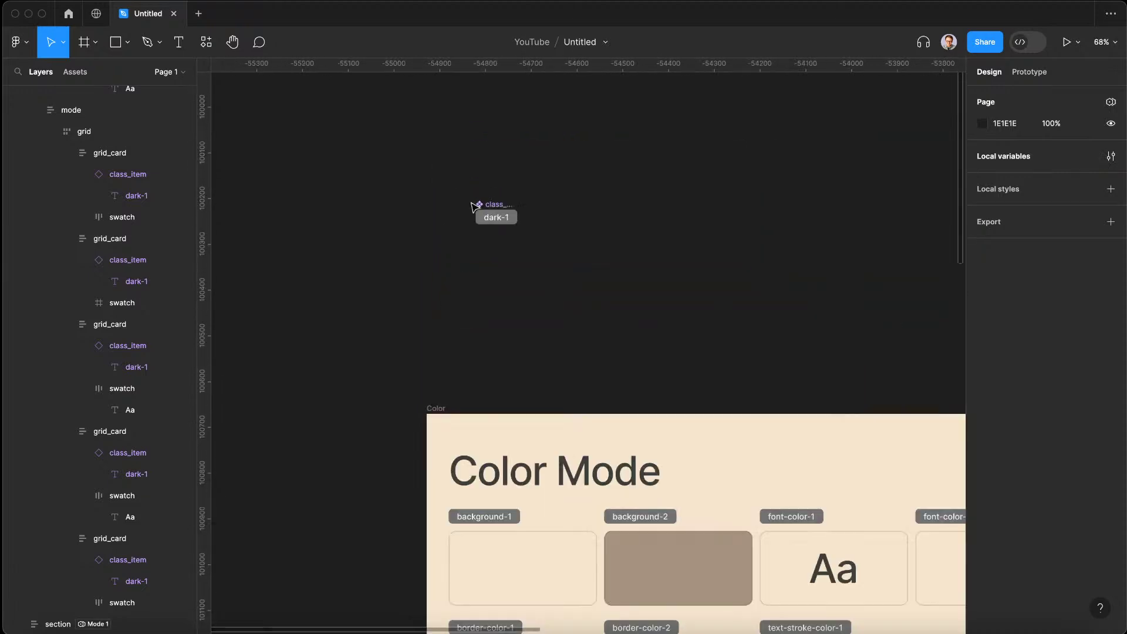
{"action": "left_click", "coordinate": [484, 220]}
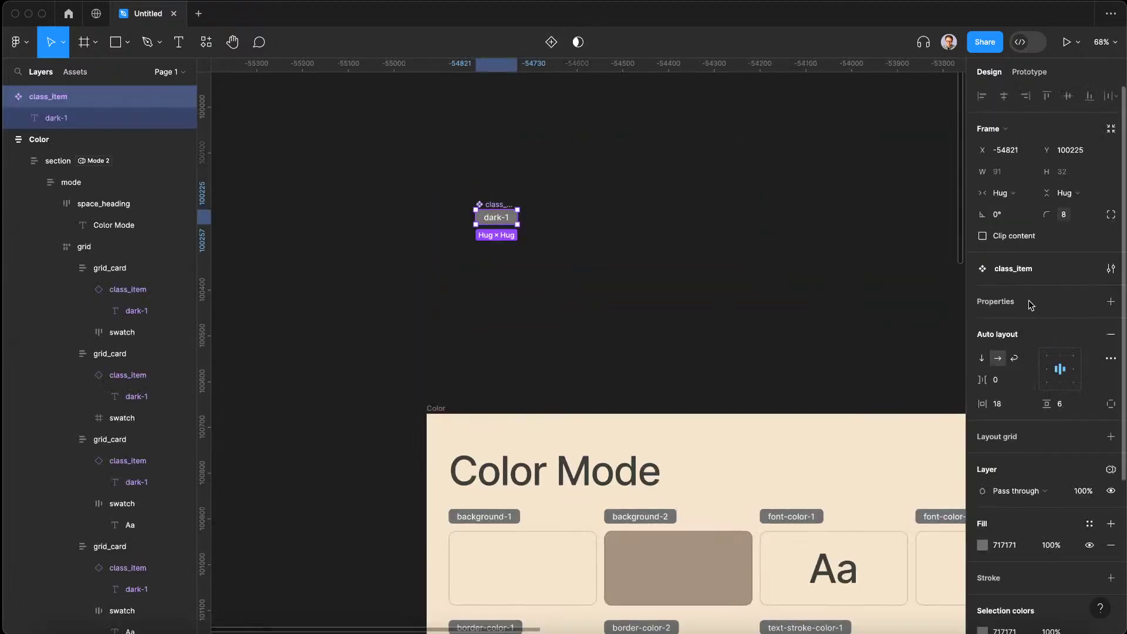
{"action": "scroll", "coordinate": [1012, 426], "scroll_direction": "down", "scroll_amount": 2}
{"action": "scroll", "coordinate": [487, 219], "scroll_direction": "up", "scroll_amount": 4}
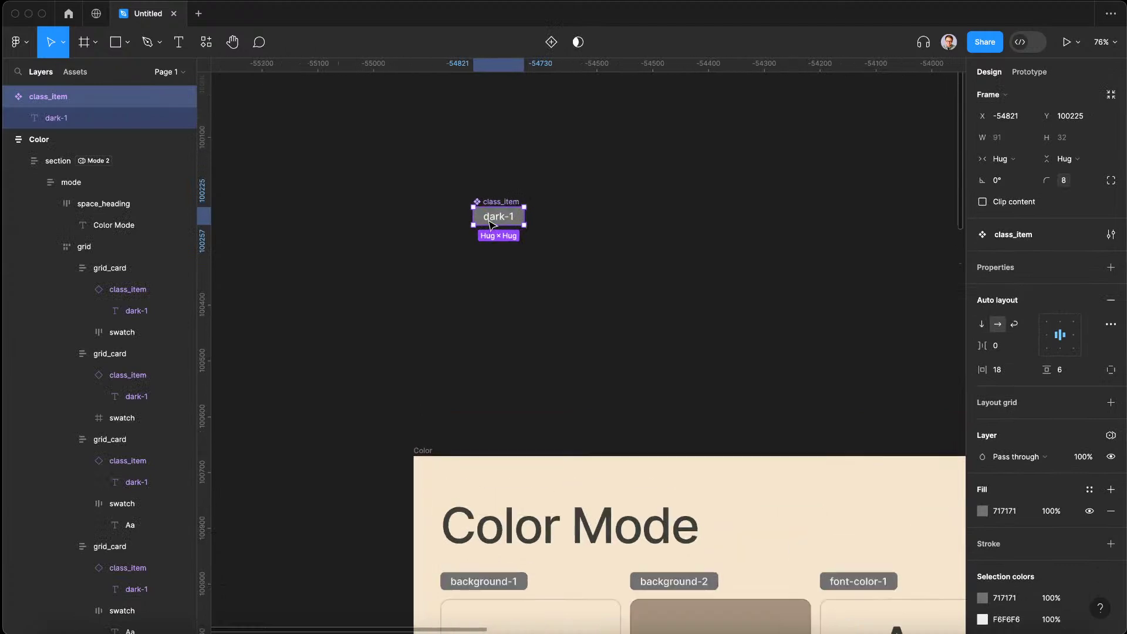
{"action": "scroll", "coordinate": [996, 451], "scroll_direction": "down", "scroll_amount": 5}
{"action": "left_click", "coordinate": [983, 392]}
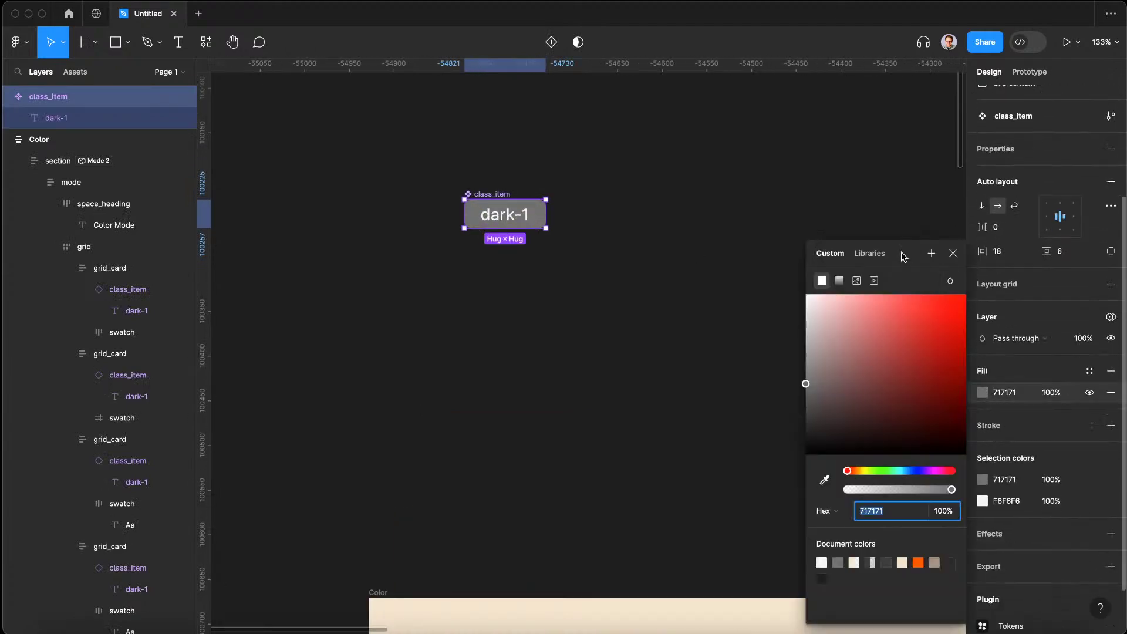
{"action": "left_click", "coordinate": [877, 255]}
{"action": "scroll", "coordinate": [882, 393], "scroll_direction": "down", "scroll_amount": 5}
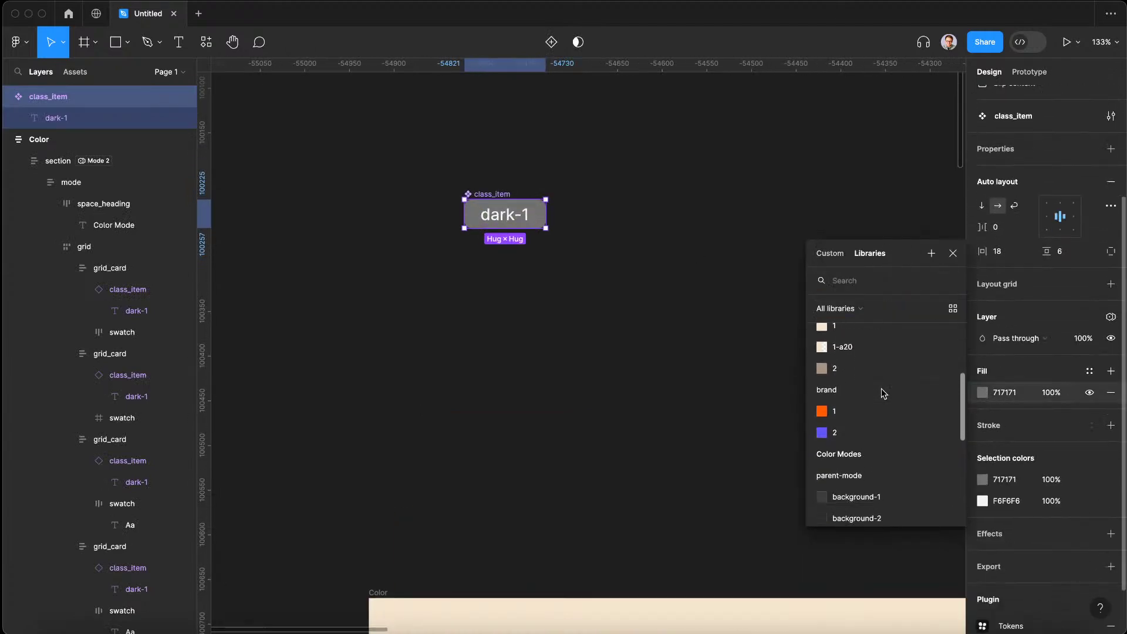
{"action": "left_click", "coordinate": [875, 395]}
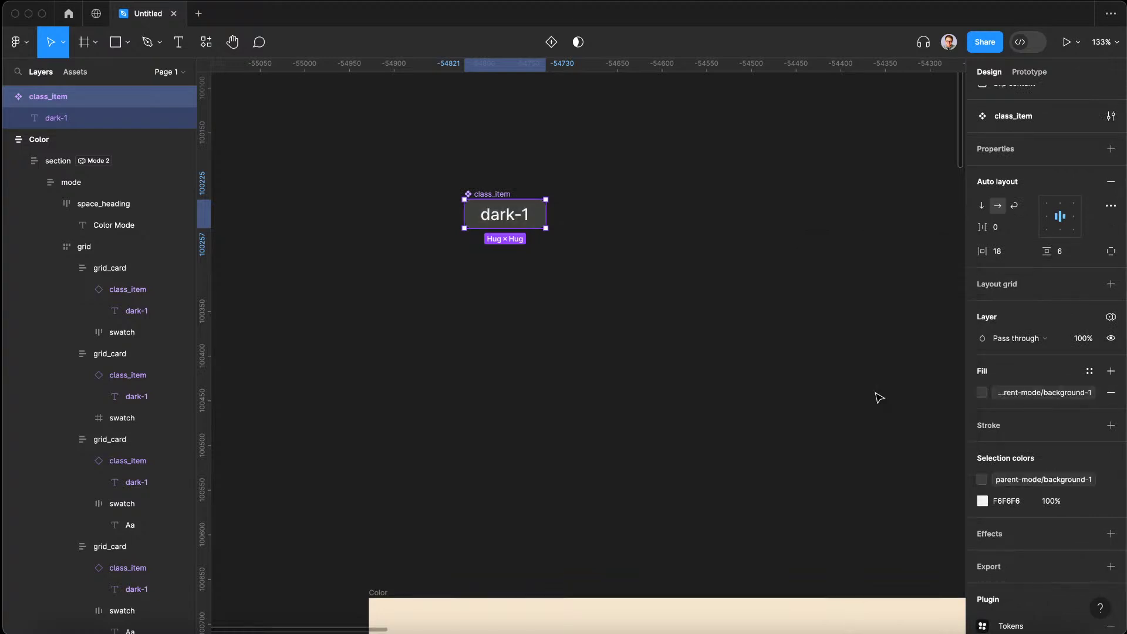
Apply the parent-mode/font-color-1 variable as the fill of the dark-1 text inside the class_item component
{"action": "left_click", "coordinate": [494, 213]}
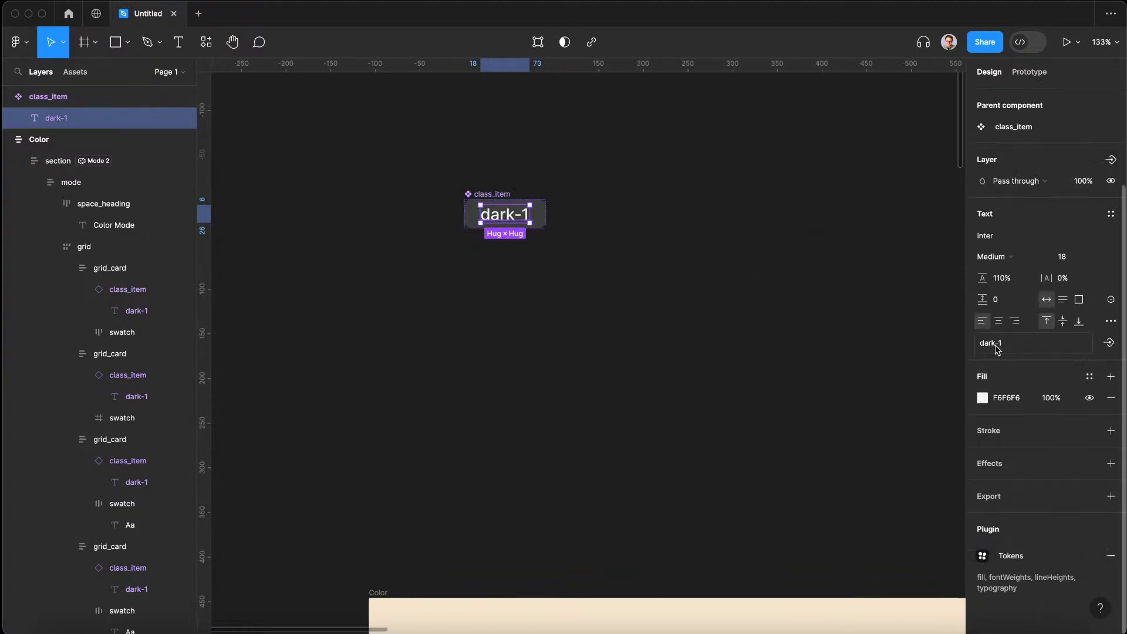
{"action": "left_click", "coordinate": [983, 399]}
{"action": "left_click", "coordinate": [871, 256]}
{"action": "scroll", "coordinate": [871, 422], "scroll_direction": "down", "scroll_amount": 6}
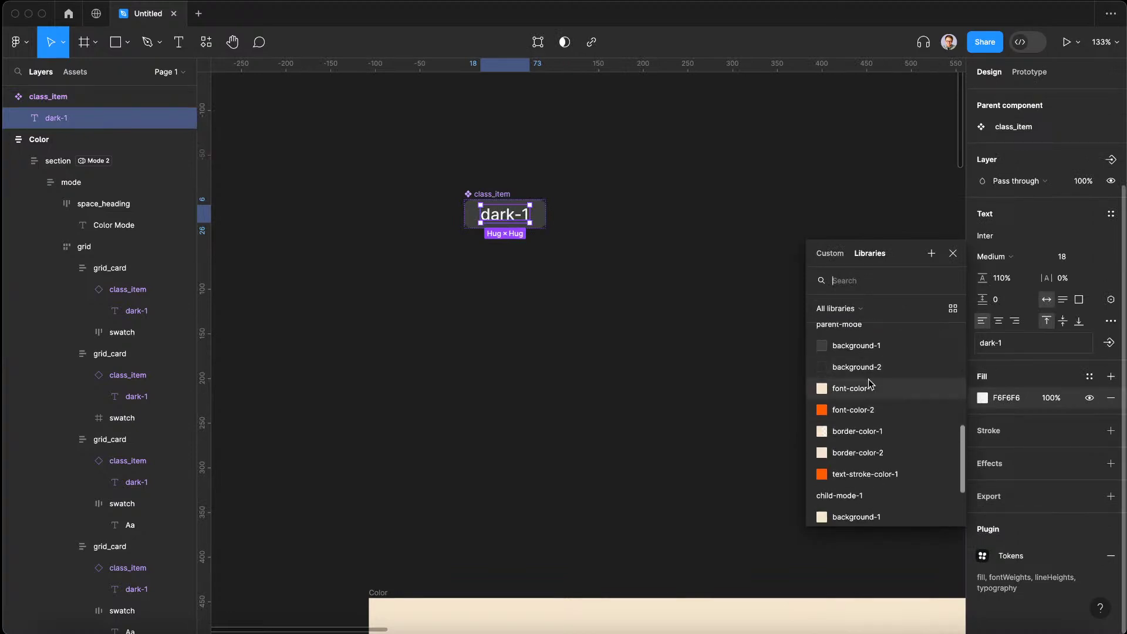
{"action": "left_click", "coordinate": [863, 393]}
Assign Color Modes Mode 3 to the class_item main component
{"action": "left_click", "coordinate": [85, 100]}
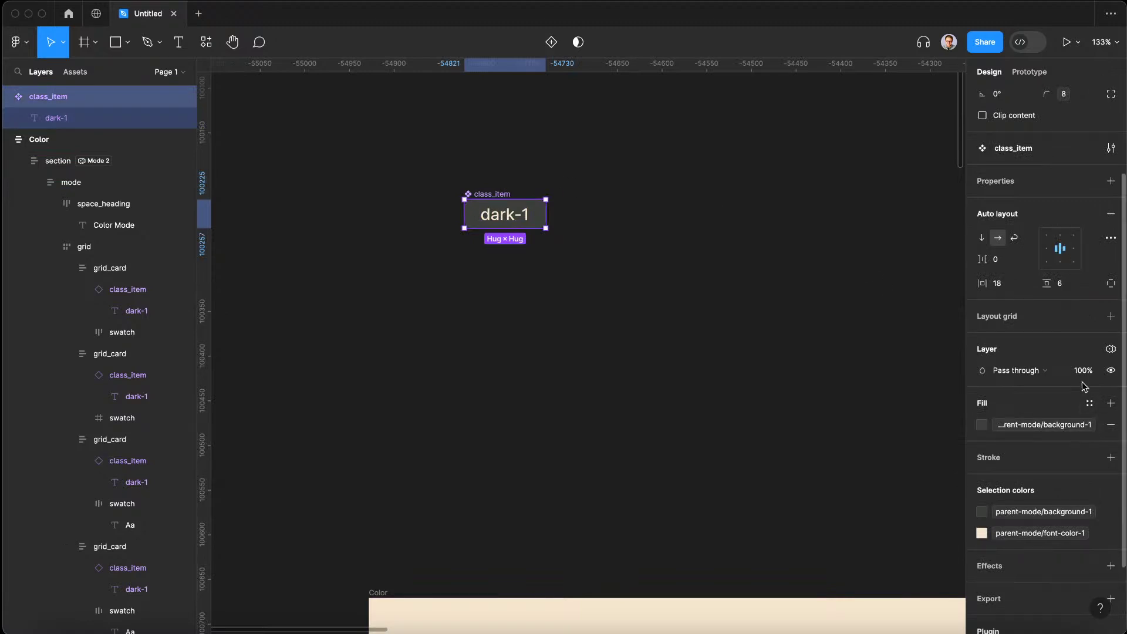
{"action": "left_click", "coordinate": [1110, 348]}
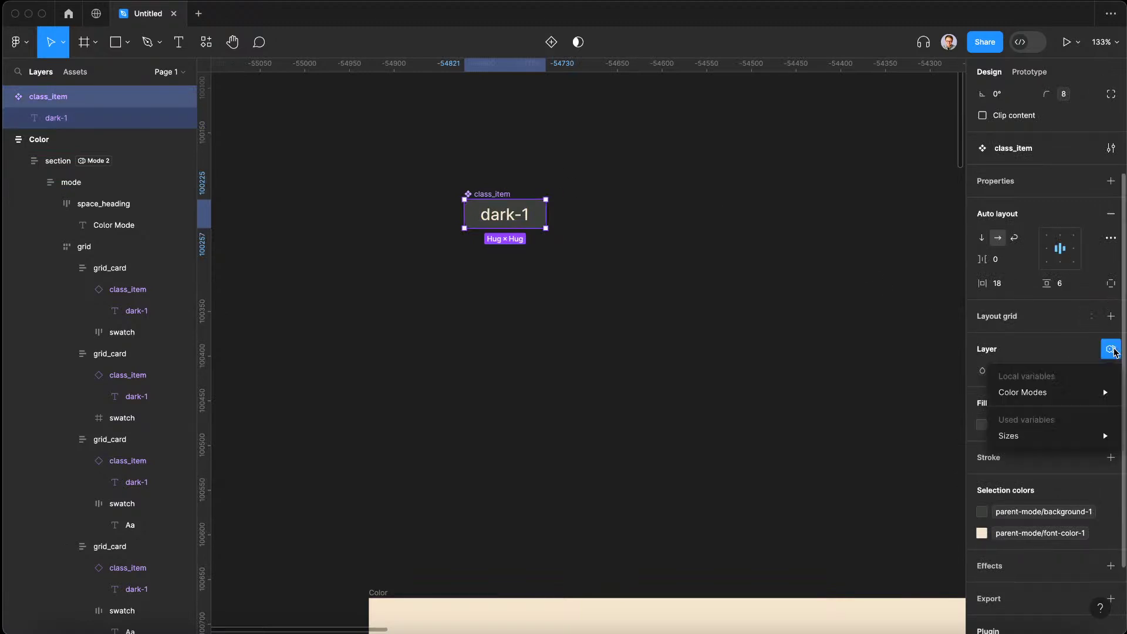
{"action": "mouse_move", "coordinate": [1017, 398]}
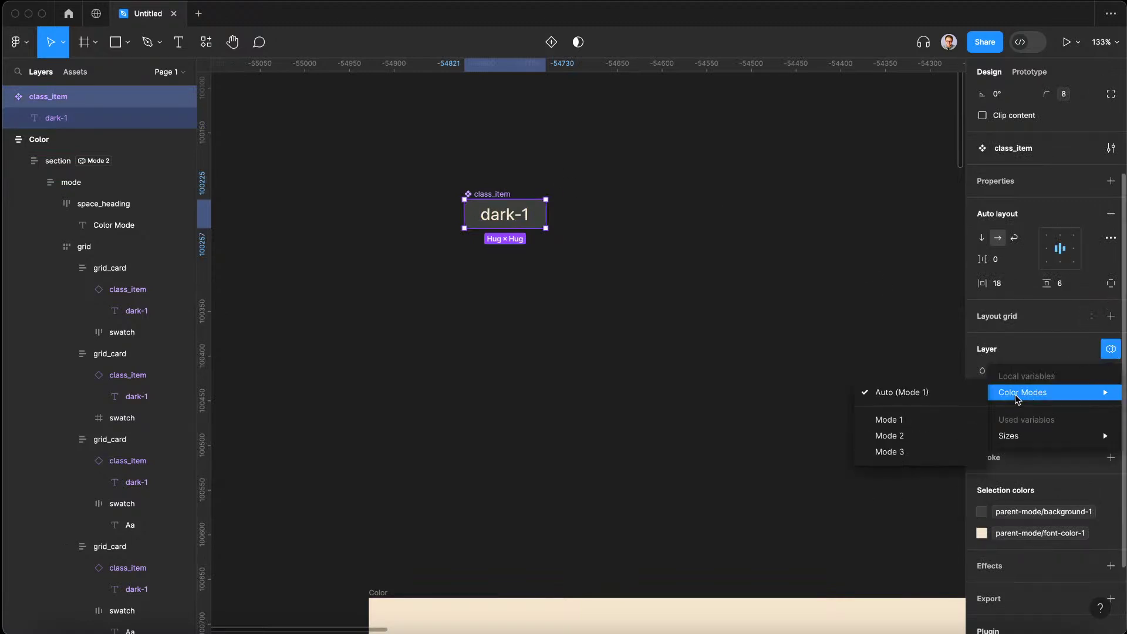
{"action": "left_click", "coordinate": [913, 452]}
{"action": "scroll", "coordinate": [524, 222], "scroll_direction": "up", "scroll_amount": 5}
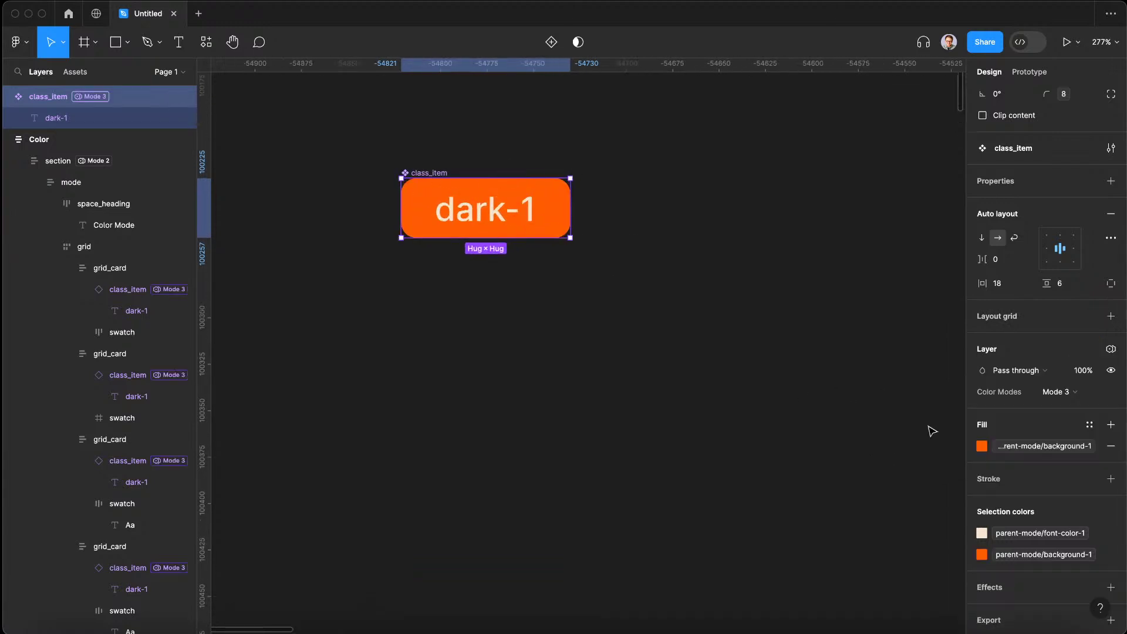
Try Mode 2 and Mode 1 as the color mode of the class_item component
{"action": "left_click", "coordinate": [1069, 392]}
{"action": "left_click", "coordinate": [1067, 373]}
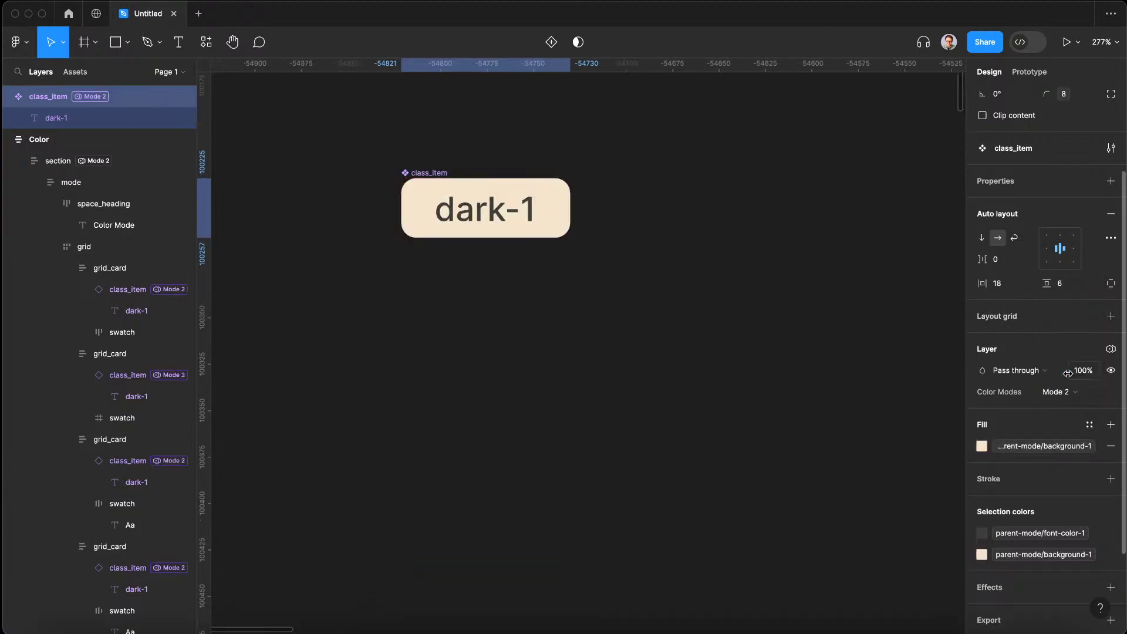
{"action": "left_click", "coordinate": [1075, 398]}
{"action": "left_click", "coordinate": [1068, 373]}
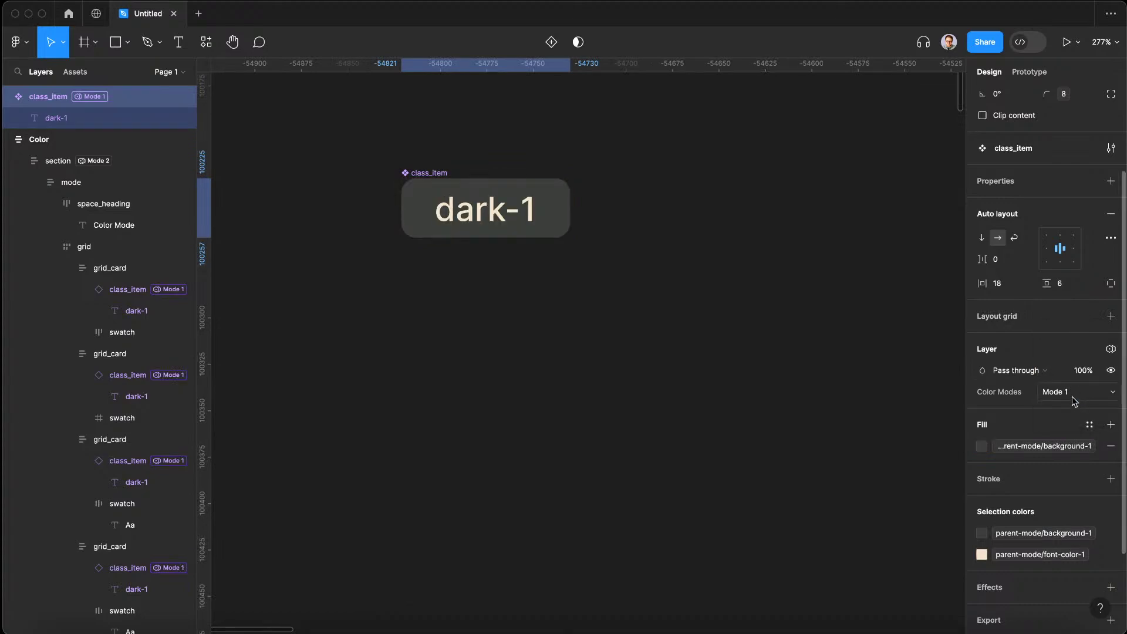
Set the class_item component's color mode back to Mode 3 and check its label instances in both sections
{"action": "left_click", "coordinate": [1074, 401]}
{"action": "left_click", "coordinate": [1068, 423]}
{"action": "scroll", "coordinate": [601, 290], "scroll_direction": "down", "scroll_amount": 5}
{"action": "scroll", "coordinate": [599, 290], "scroll_direction": "down", "scroll_amount": 5}
{"action": "scroll", "coordinate": [600, 290], "scroll_direction": "right", "scroll_amount": 2}
{"action": "scroll", "coordinate": [604, 284], "scroll_direction": "down", "scroll_amount": 5}
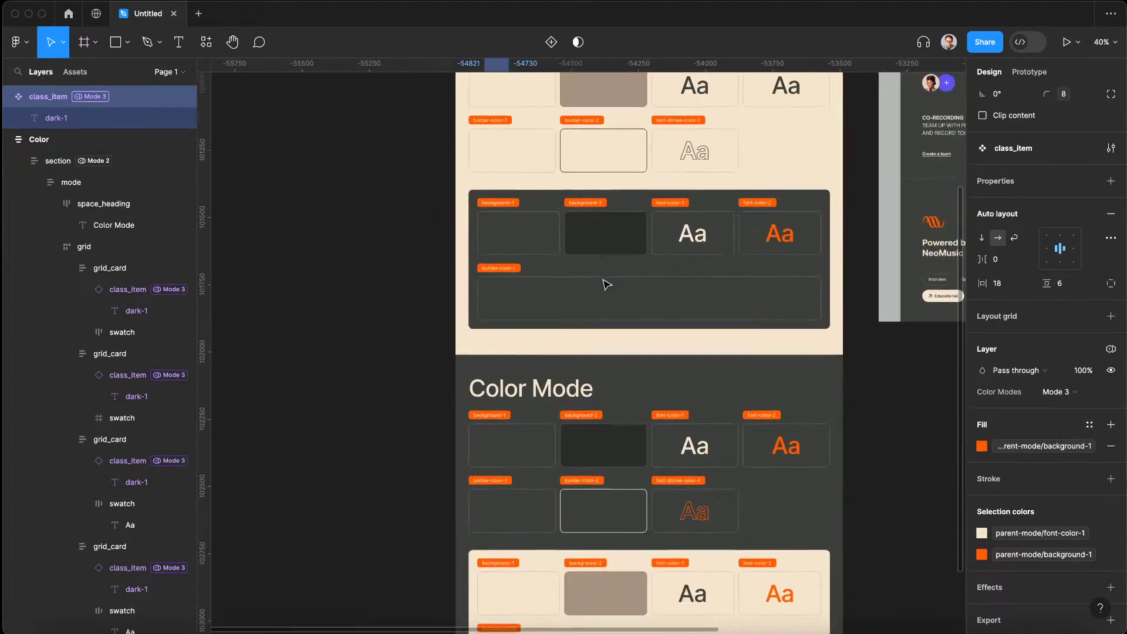
Compare the orange and purple accents in the REVAMP PODCAST design with the swatches on the Color Mode board
{"action": "scroll", "coordinate": [606, 239], "scroll_direction": "up", "scroll_amount": 3}
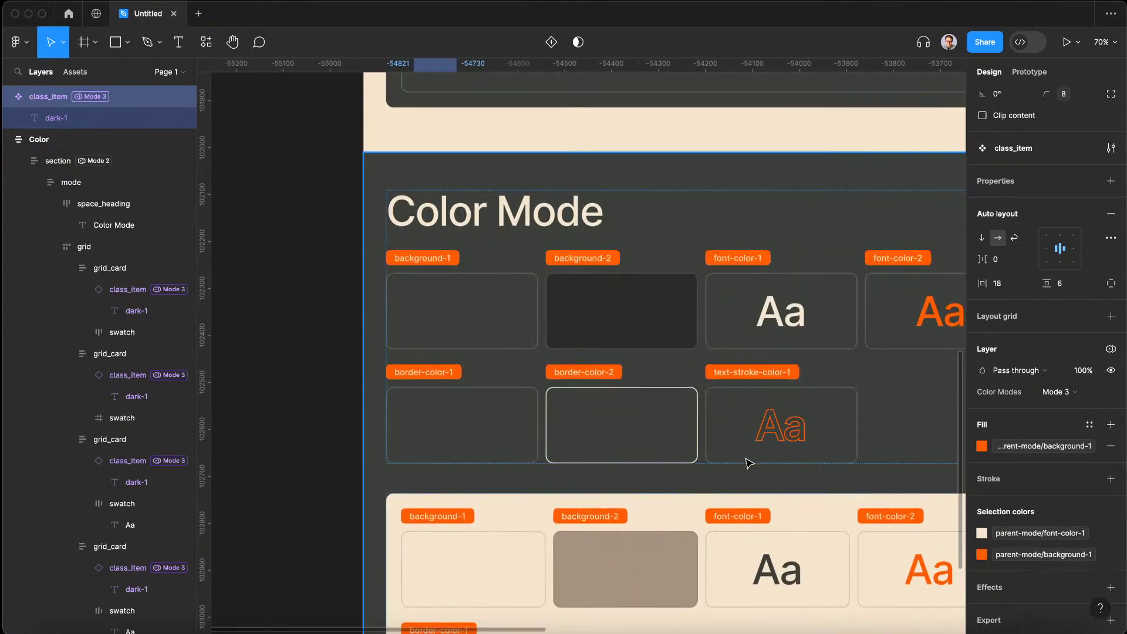
{"action": "scroll", "coordinate": [648, 289], "scroll_direction": "down", "scroll_amount": 10}
{"action": "scroll", "coordinate": [643, 287], "scroll_direction": "right", "scroll_amount": 3}
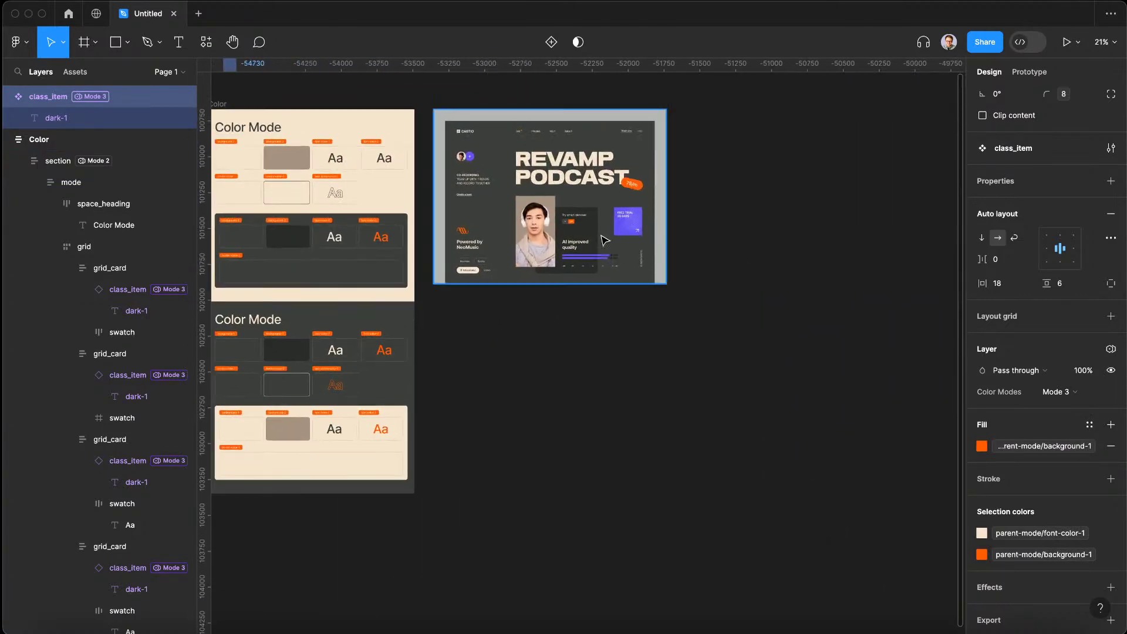
{"action": "scroll", "coordinate": [605, 241], "scroll_direction": "up", "scroll_amount": 5}
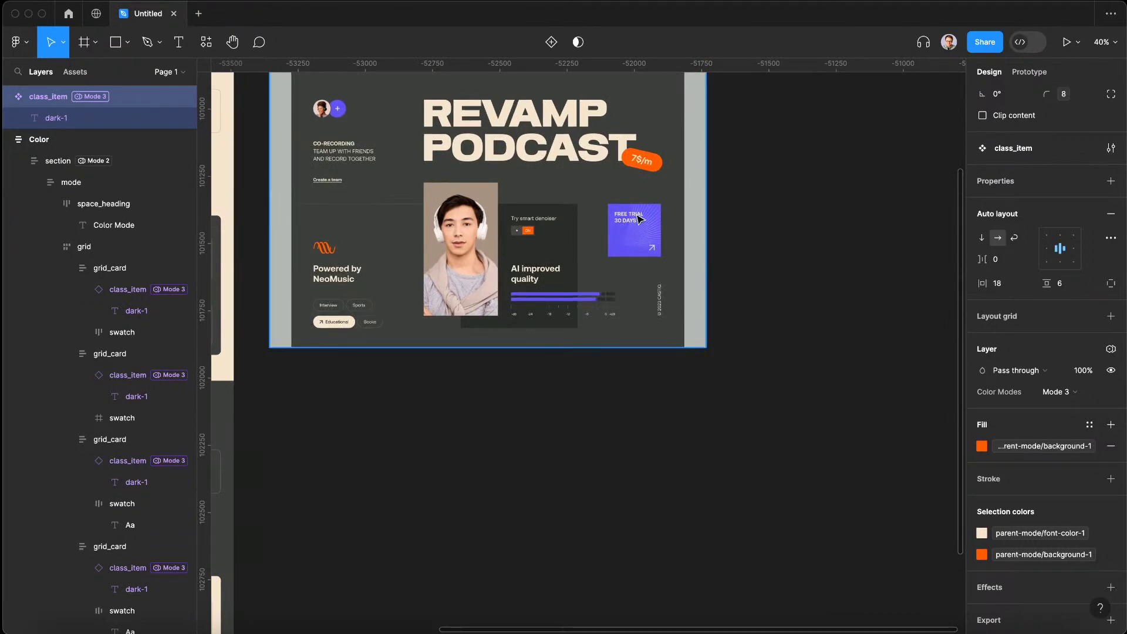
{"action": "scroll", "coordinate": [633, 220], "scroll_direction": "up", "scroll_amount": 5}
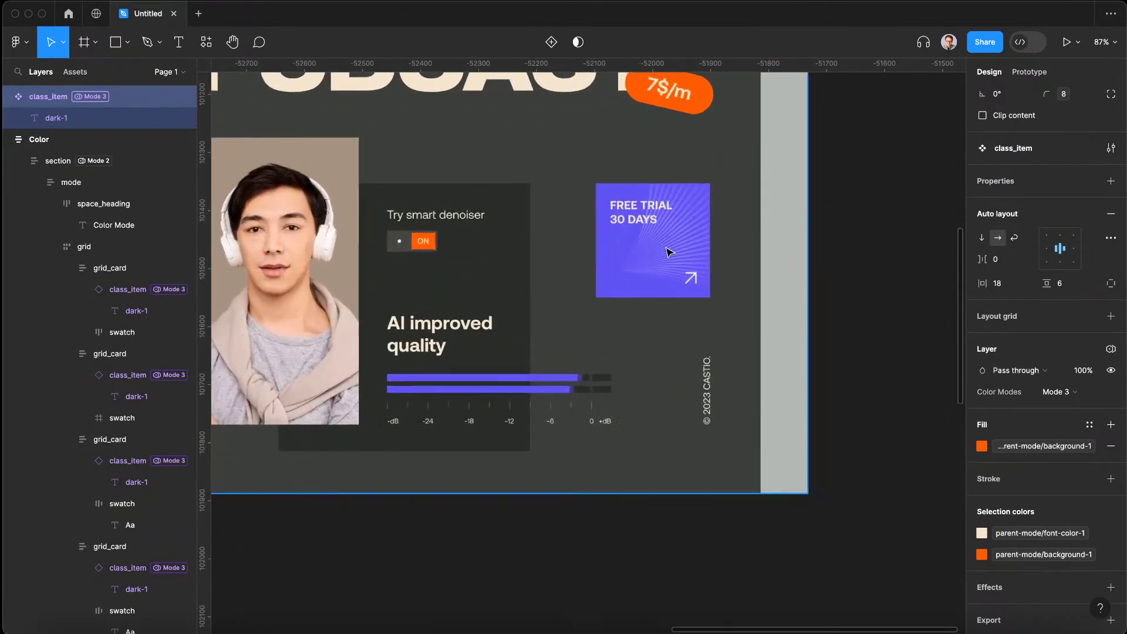
{"action": "scroll", "coordinate": [669, 252], "scroll_direction": "down", "scroll_amount": 2}
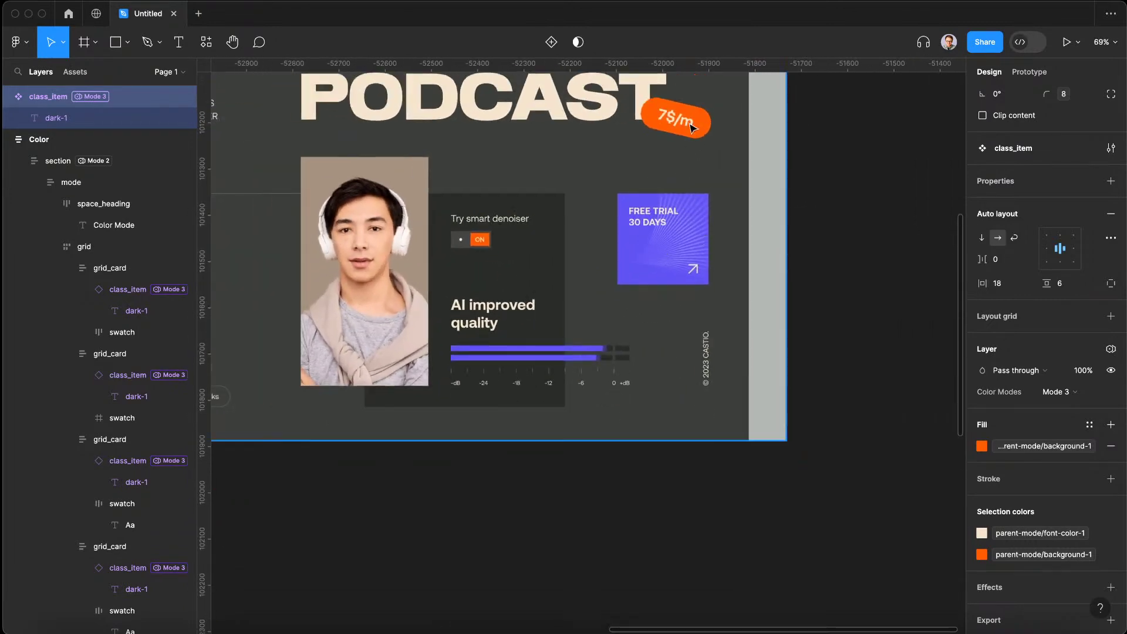
{"action": "scroll", "coordinate": [660, 220], "scroll_direction": "down", "scroll_amount": 4}
{"action": "scroll", "coordinate": [662, 219], "scroll_direction": "left", "scroll_amount": 3}
{"action": "scroll", "coordinate": [498, 196], "scroll_direction": "up", "scroll_amount": 2}
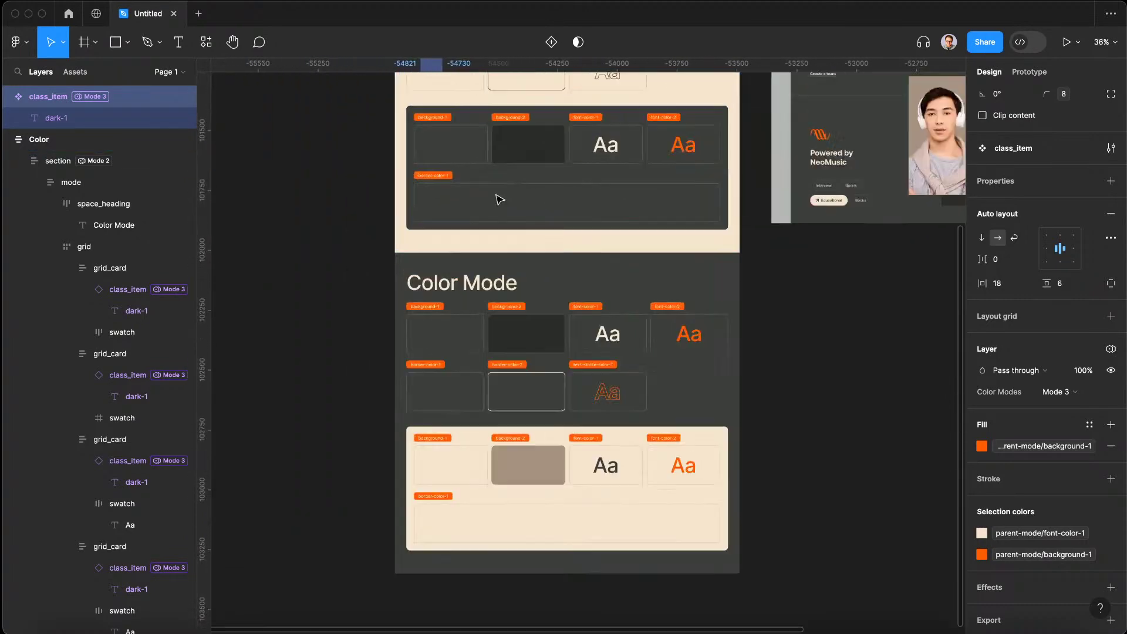
{"action": "scroll", "coordinate": [415, 180], "scroll_direction": "up", "scroll_amount": 3}
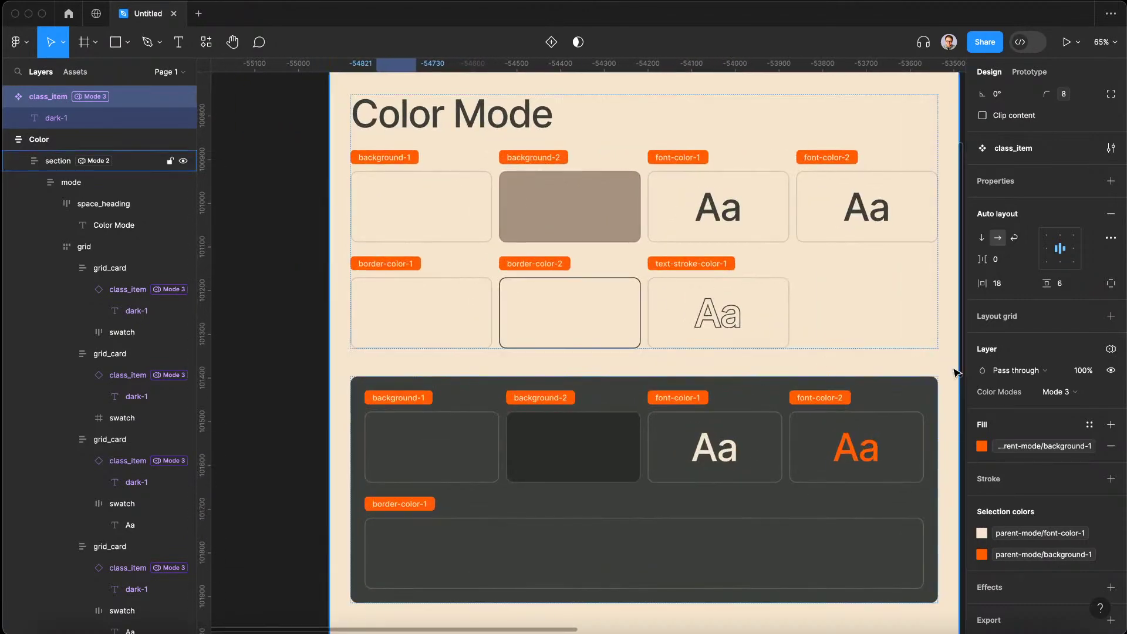
Create a new local variable collection named Accents
{"action": "left_click", "coordinate": [324, 285]}
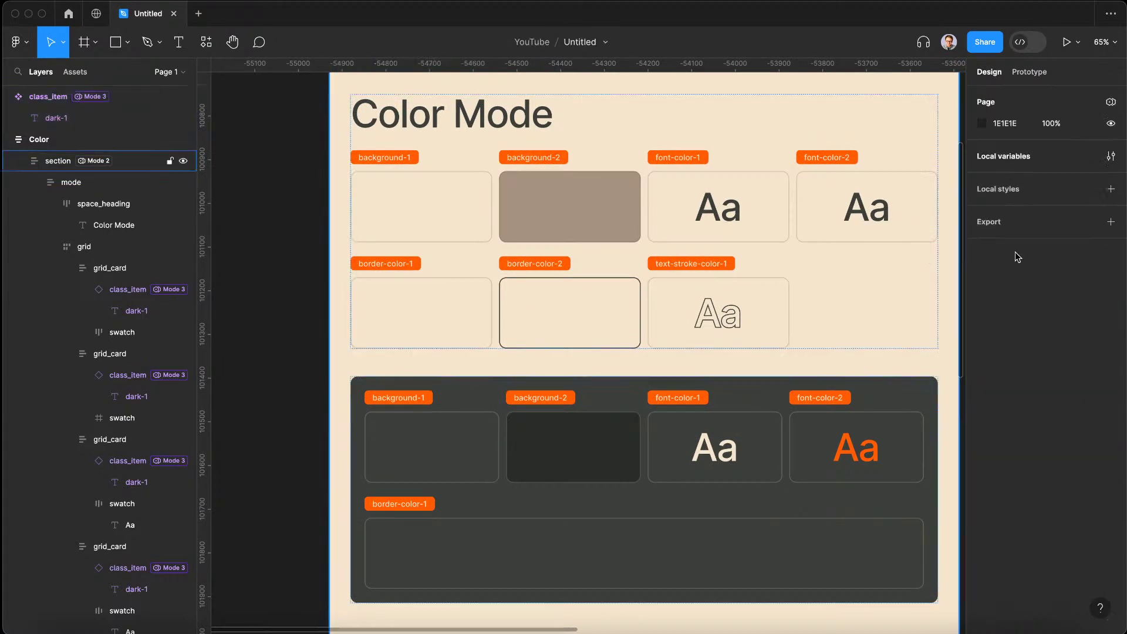
{"action": "left_click", "coordinate": [1111, 159]}
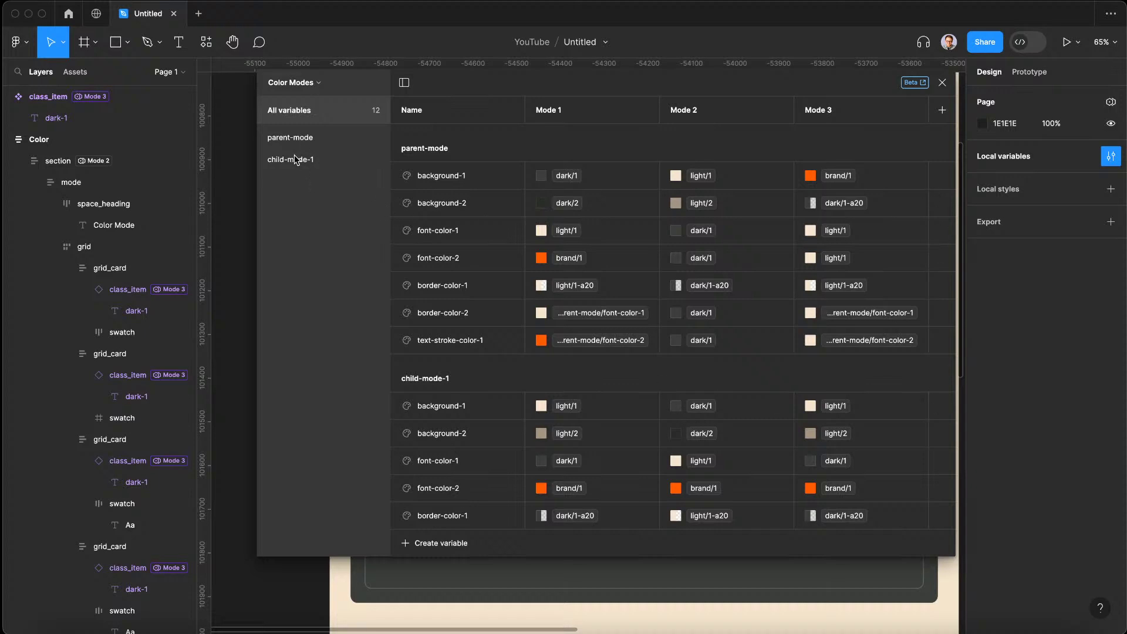
{"action": "left_click", "coordinate": [304, 83]}
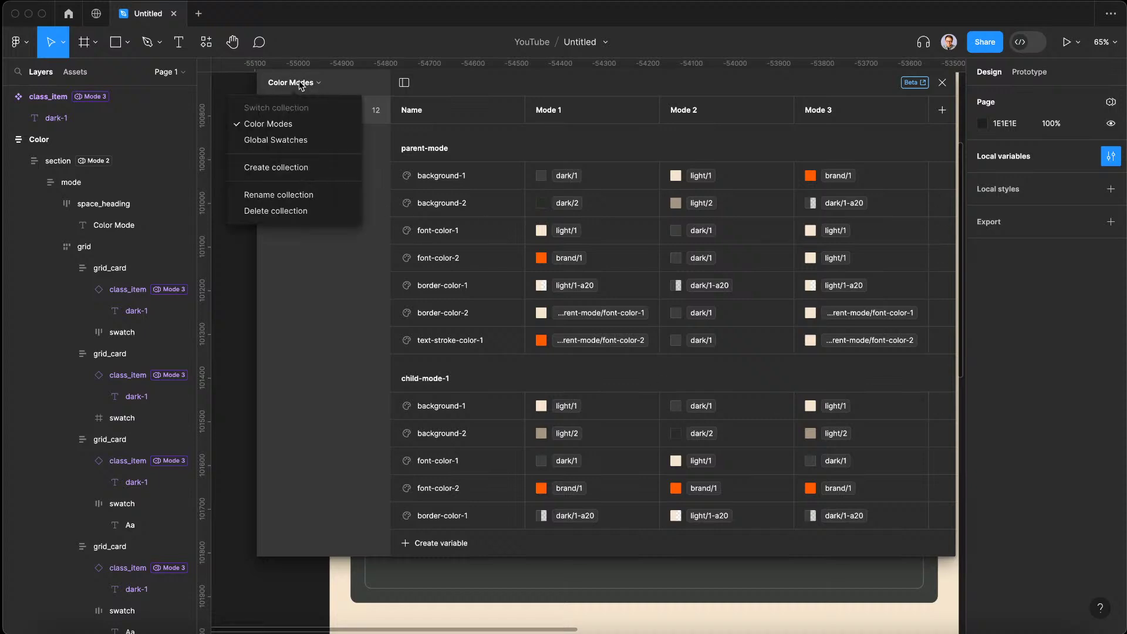
{"action": "left_click", "coordinate": [284, 169]}
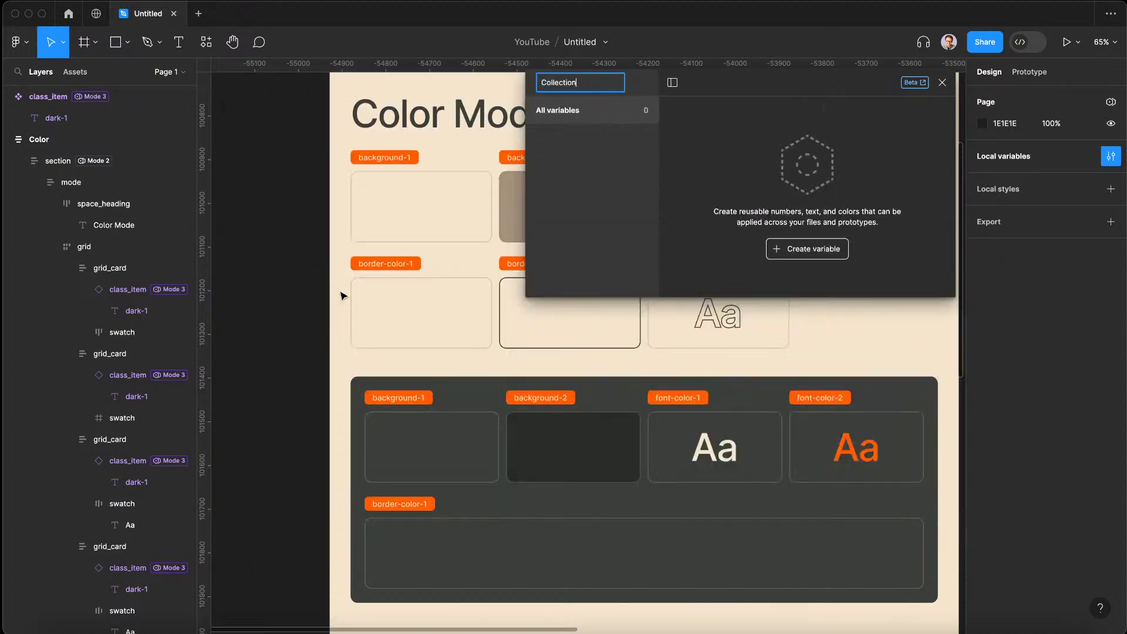
{"action": "key", "text": "super+a"}
{"action": "type", "text": "Accents"}
{"action": "key", "text": "Return"}
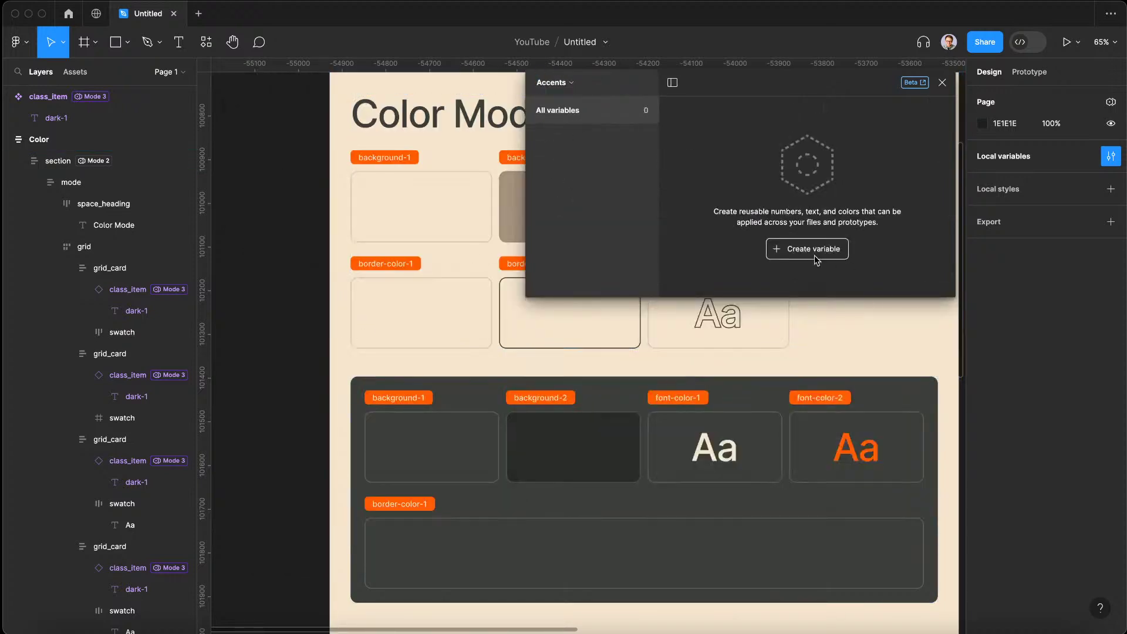
Create a color variable named accent-main in the Accents collection
{"action": "left_click", "coordinate": [836, 253]}
{"action": "left_click", "coordinate": [814, 274]}
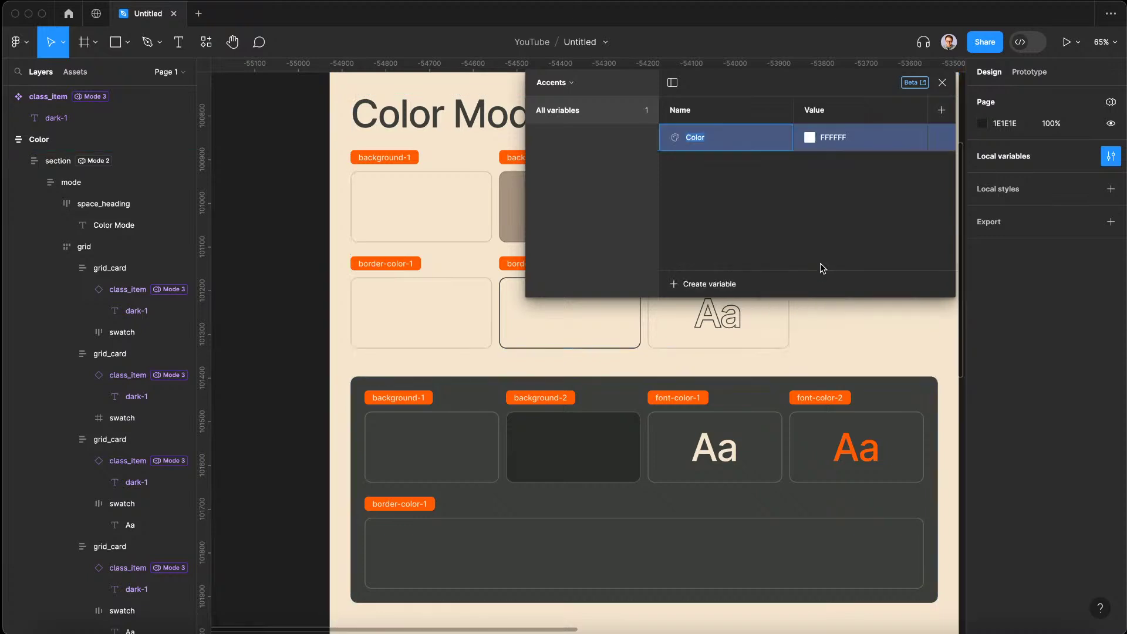
{"action": "key", "text": "BackSpace"}
{"action": "type", "text": "accent-main"}
{"action": "key", "text": "Return"}
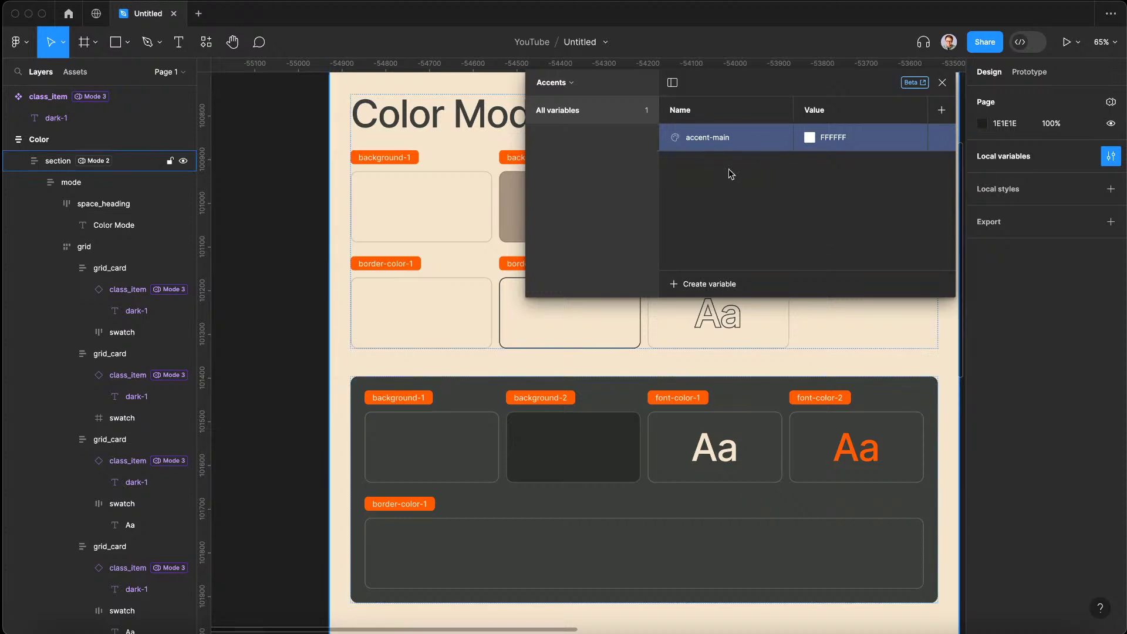
Link the value of accent-main to the brand/1 global swatch
{"action": "left_click", "coordinate": [811, 136]}
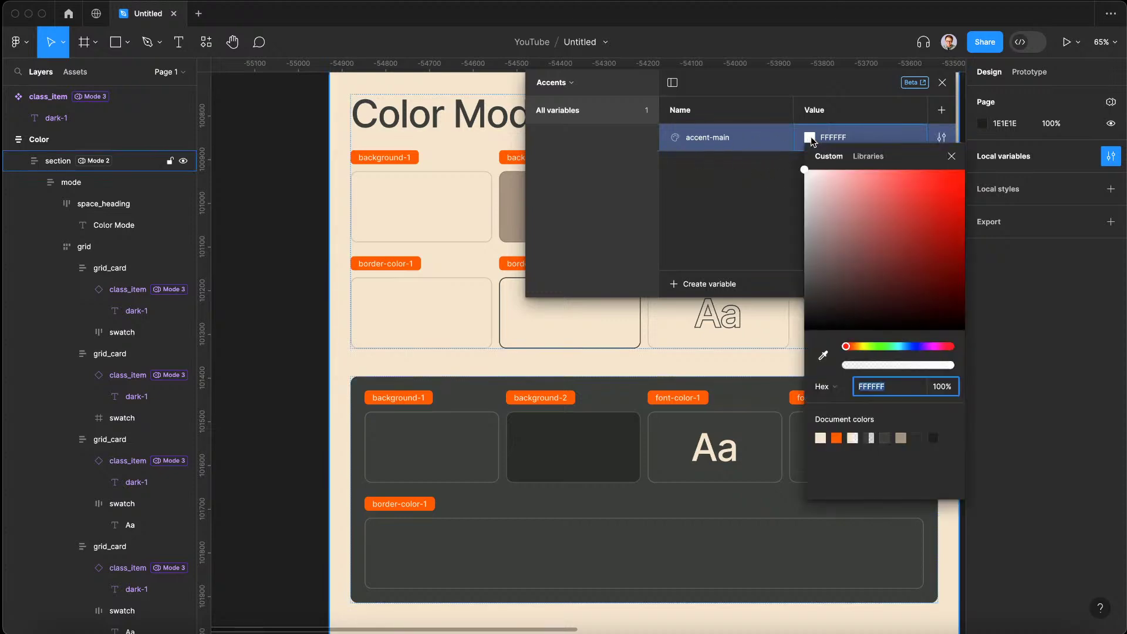
{"action": "left_click", "coordinate": [863, 157]}
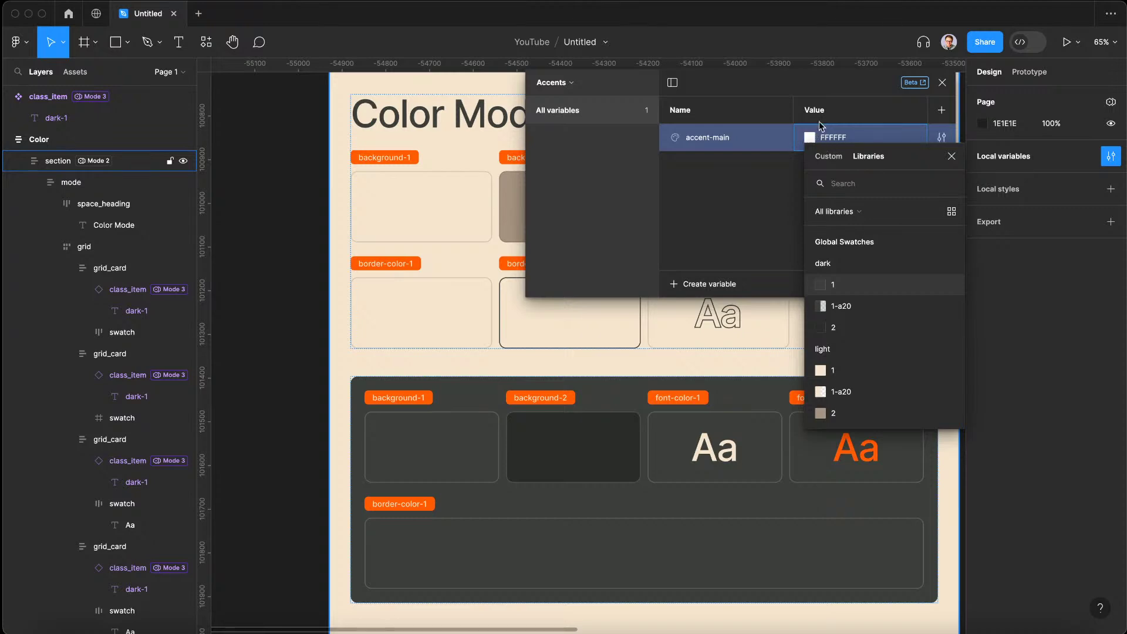
{"action": "scroll", "coordinate": [876, 302], "scroll_direction": "down", "scroll_amount": 10}
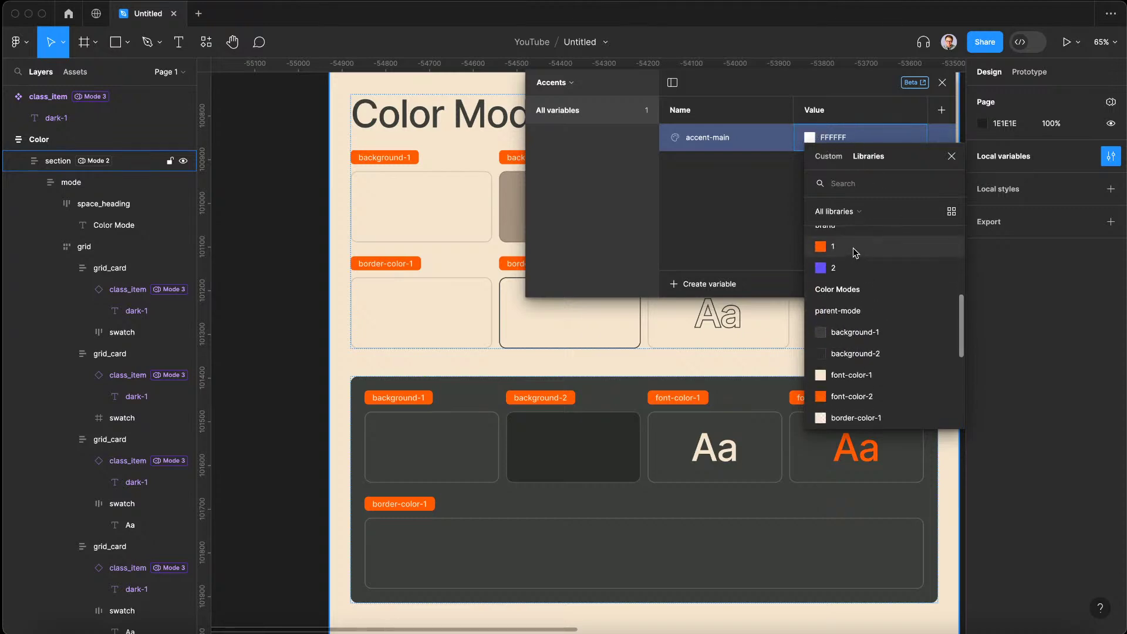
{"action": "left_click", "coordinate": [853, 248]}
Add a second mode to the Accents collection and name the two modes Accent 1 and Accent 2
{"action": "left_click", "coordinate": [942, 110]}
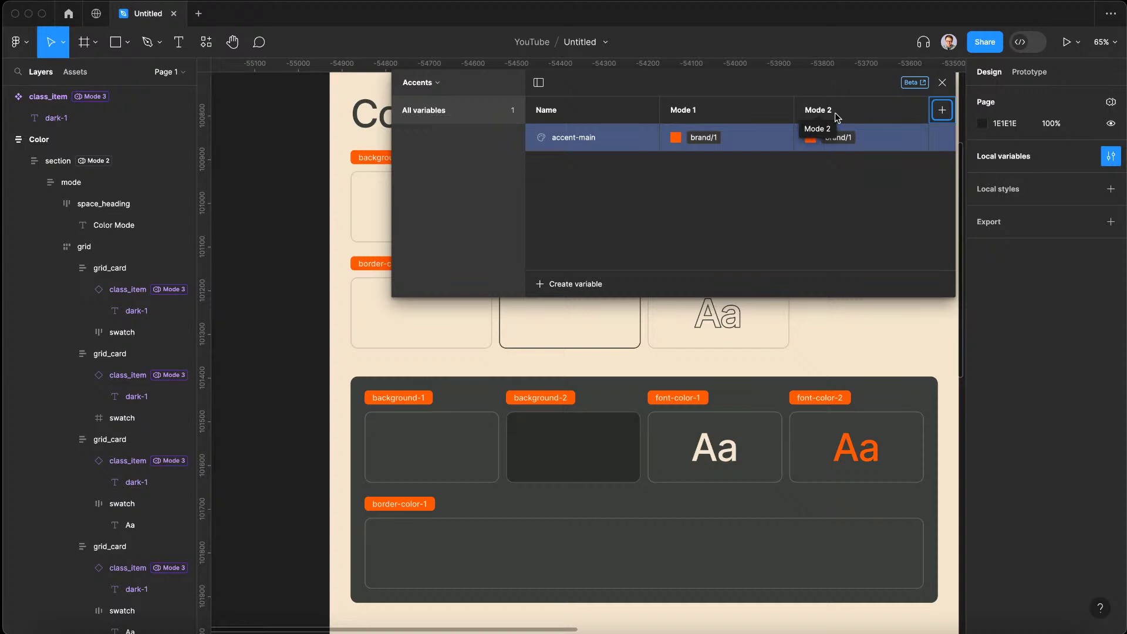
{"action": "double_click", "coordinate": [709, 115]}
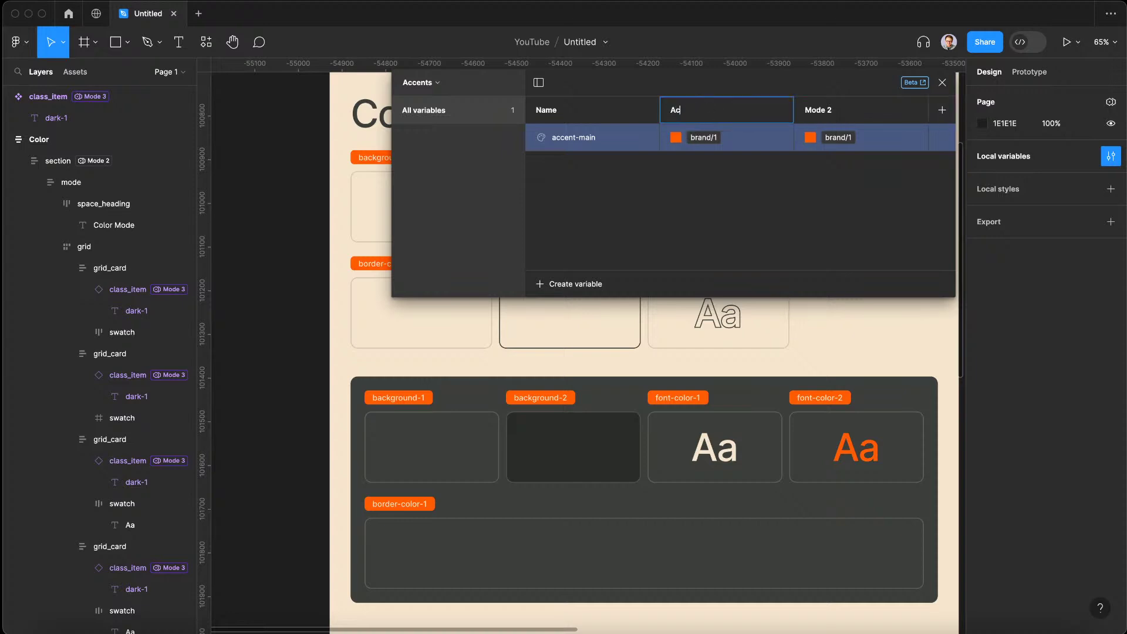
{"action": "key", "text": "Return"}
{"action": "double_click", "coordinate": [831, 118]}
{"action": "type", "text": "Accent 2"}
{"action": "key", "text": "Return"}
Set the Accent 2 value of accent-main to the brand/2 global swatch
{"action": "left_click", "coordinate": [838, 137]}
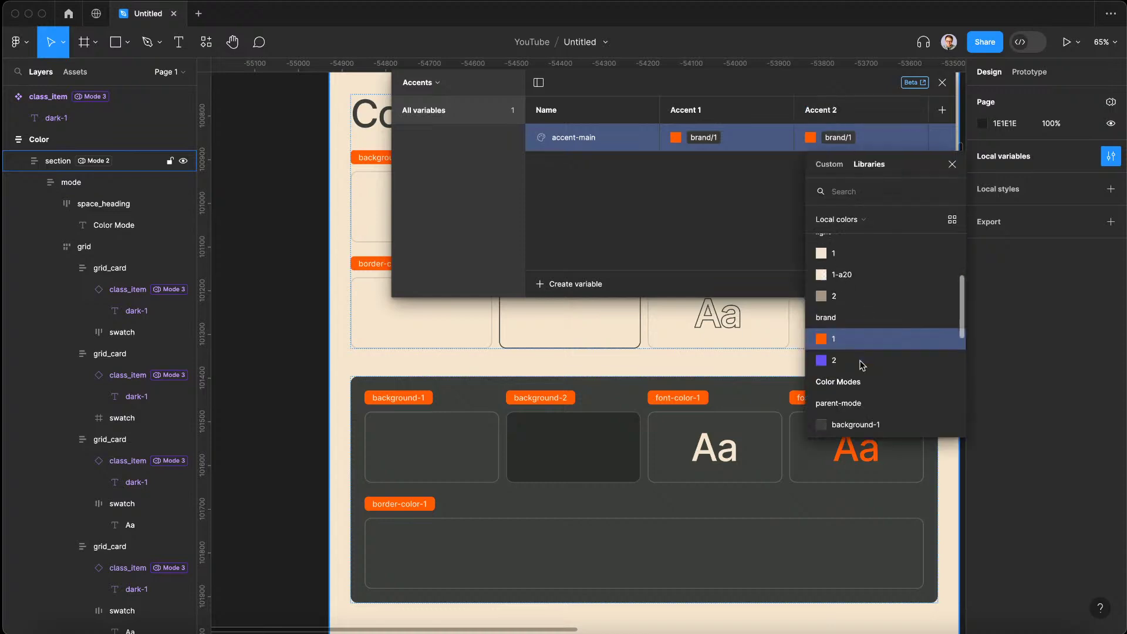
{"action": "scroll", "coordinate": [860, 332], "scroll_direction": "up", "scroll_amount": 5}
{"action": "left_click", "coordinate": [844, 286]}
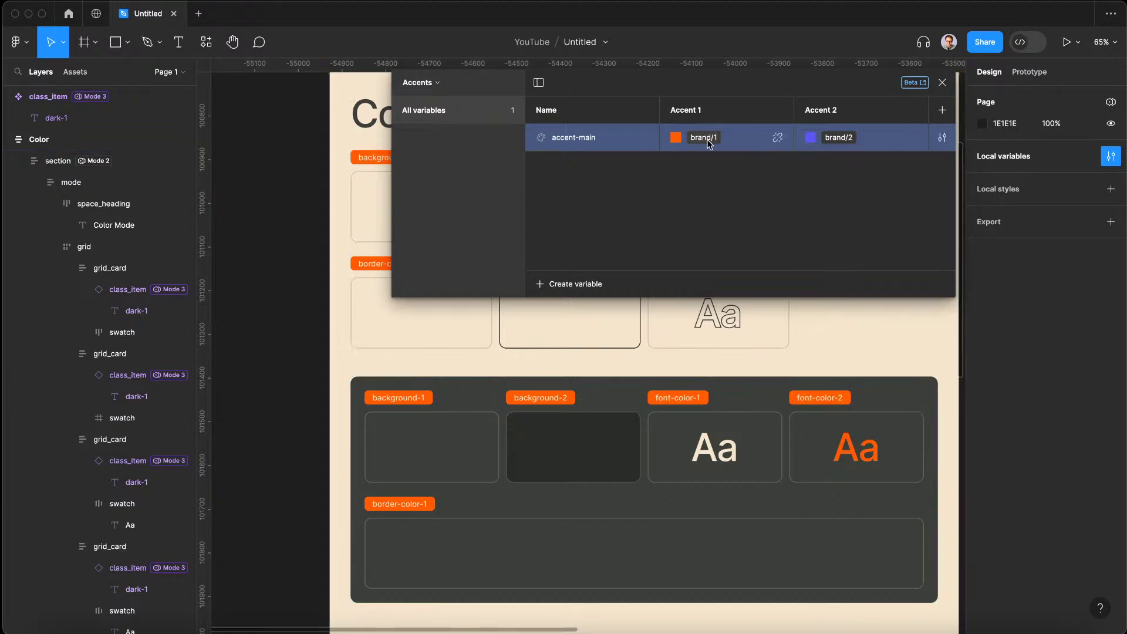
In the Color Modes collection, link the Mode 3 value of parent-mode background-1 to accent-main
{"action": "left_click", "coordinate": [418, 82]}
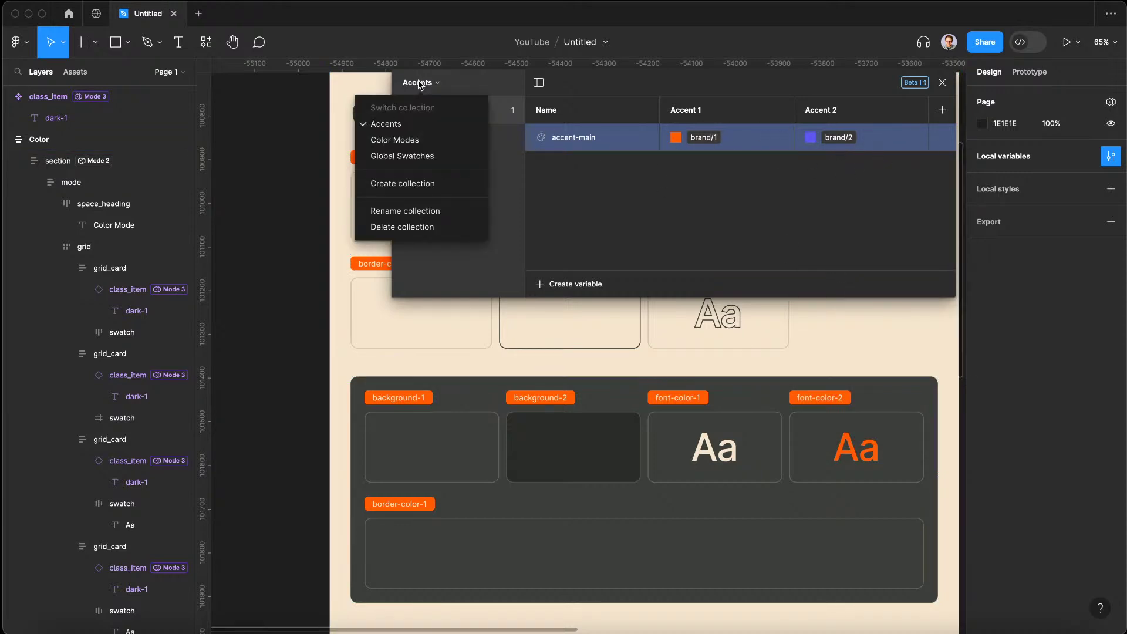
{"action": "left_click", "coordinate": [399, 141]}
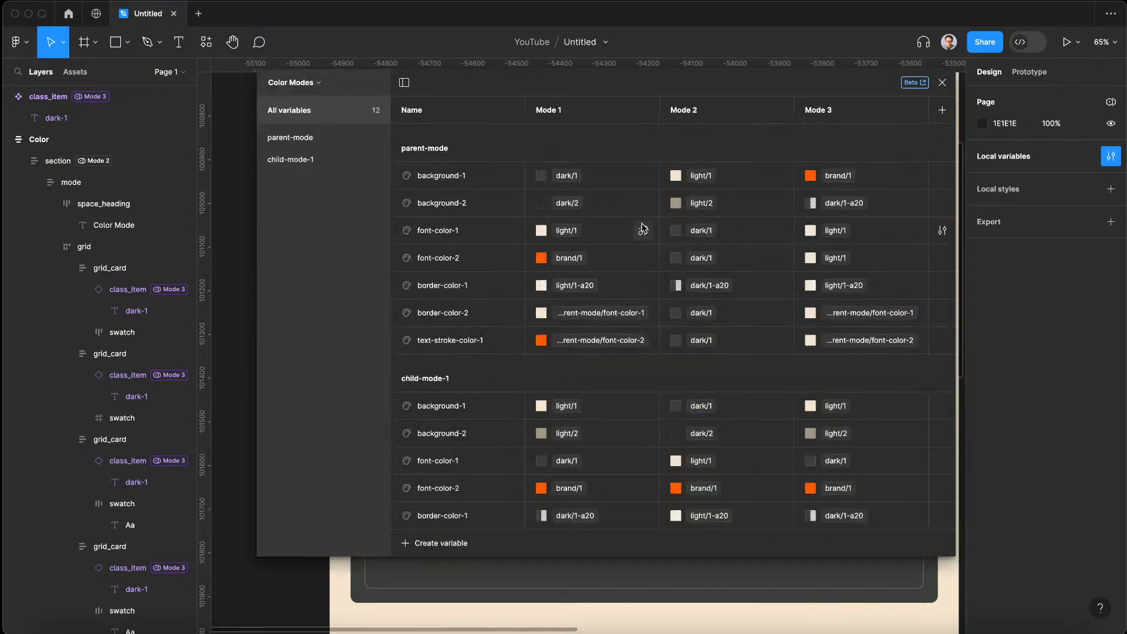
{"action": "left_click", "coordinate": [851, 181]}
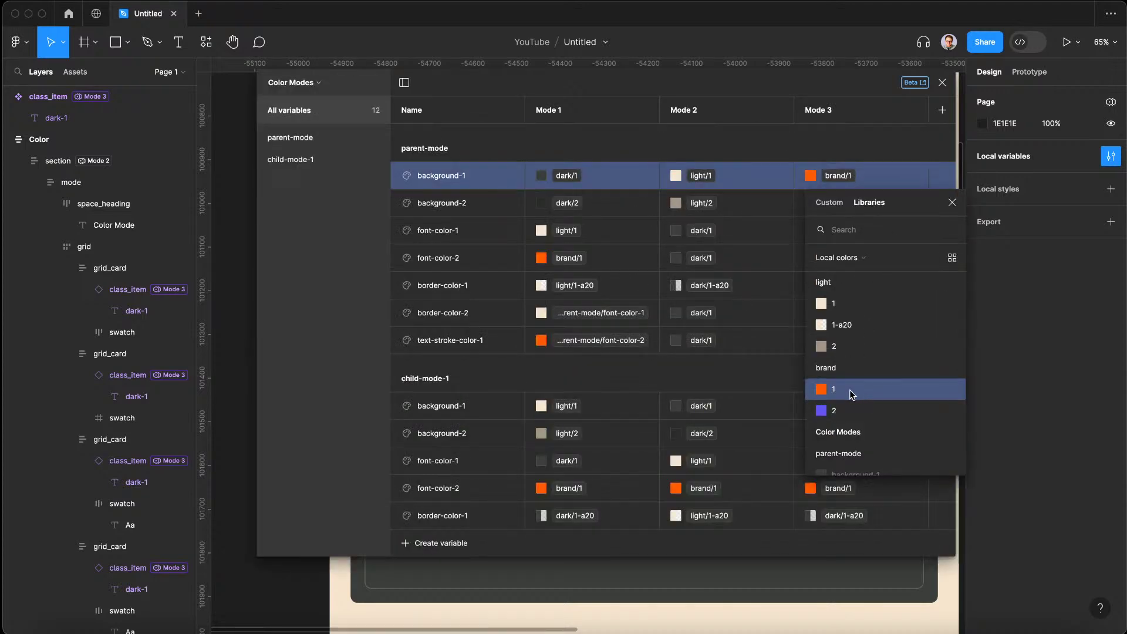
{"action": "scroll", "coordinate": [852, 394], "scroll_direction": "down", "scroll_amount": 5}
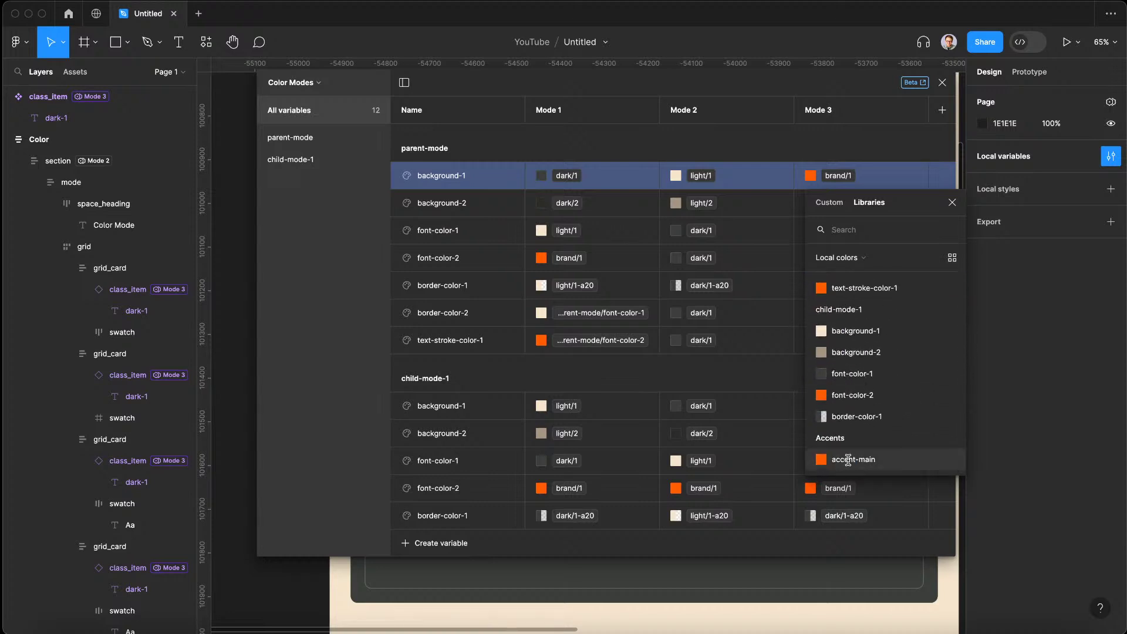
{"action": "left_click", "coordinate": [847, 460]}
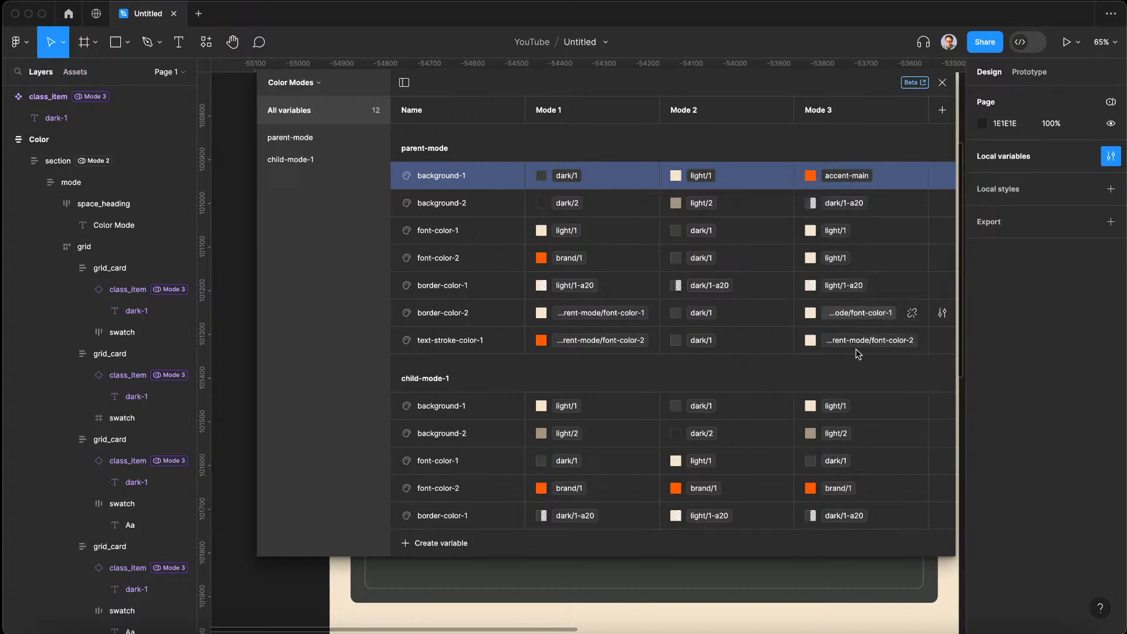
Link the child-mode-1 font-color-2 values in Mode 3, Mode 2 and Mode 1 to accent-main
{"action": "left_click", "coordinate": [810, 487]}
{"action": "scroll", "coordinate": [868, 542], "scroll_direction": "down", "scroll_amount": 5}
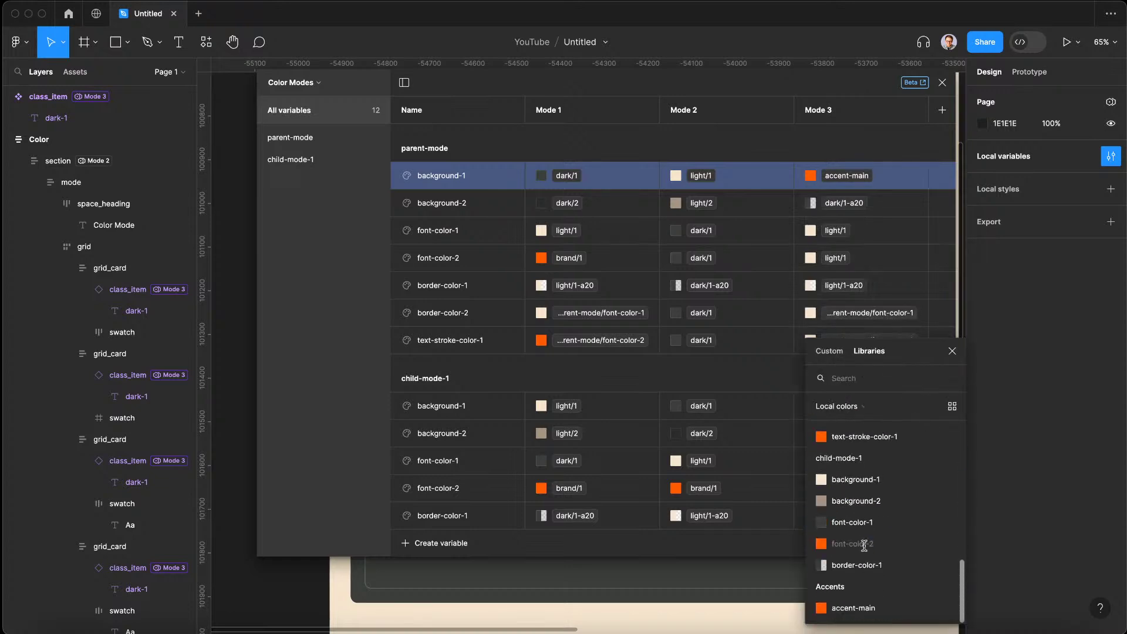
{"action": "left_click", "coordinate": [849, 607]}
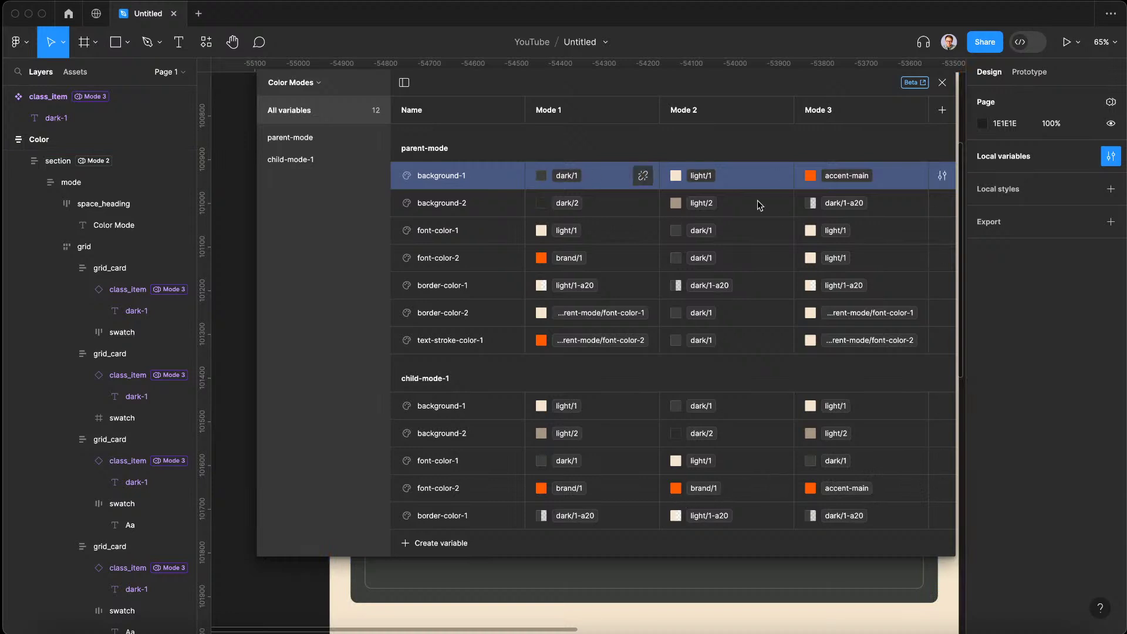
{"action": "left_click", "coordinate": [676, 488]}
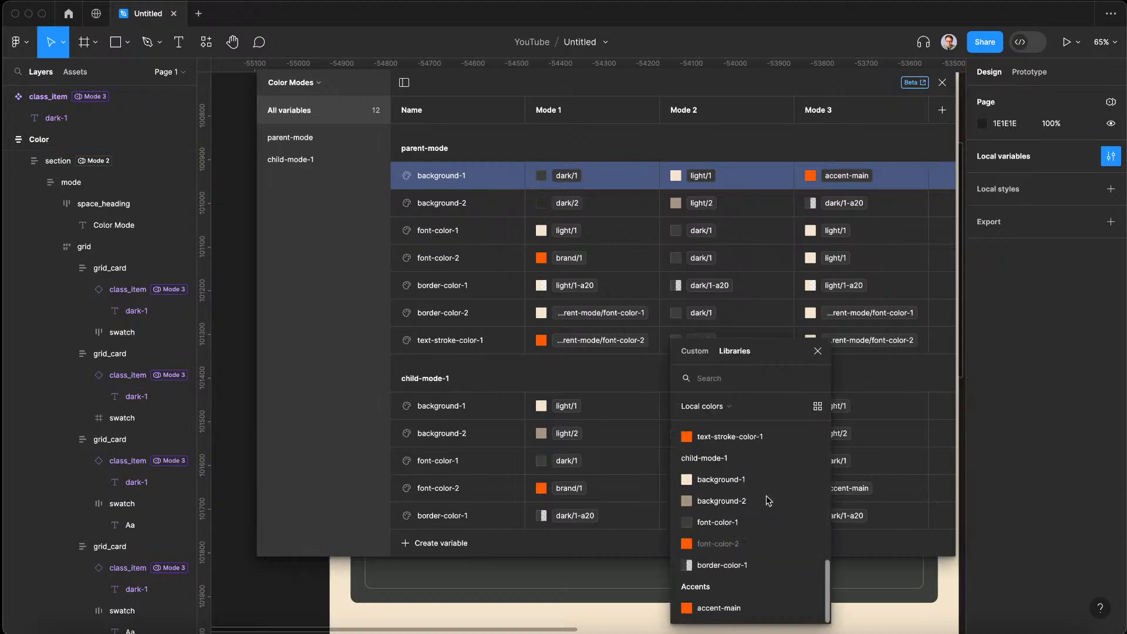
{"action": "left_click", "coordinate": [716, 608]}
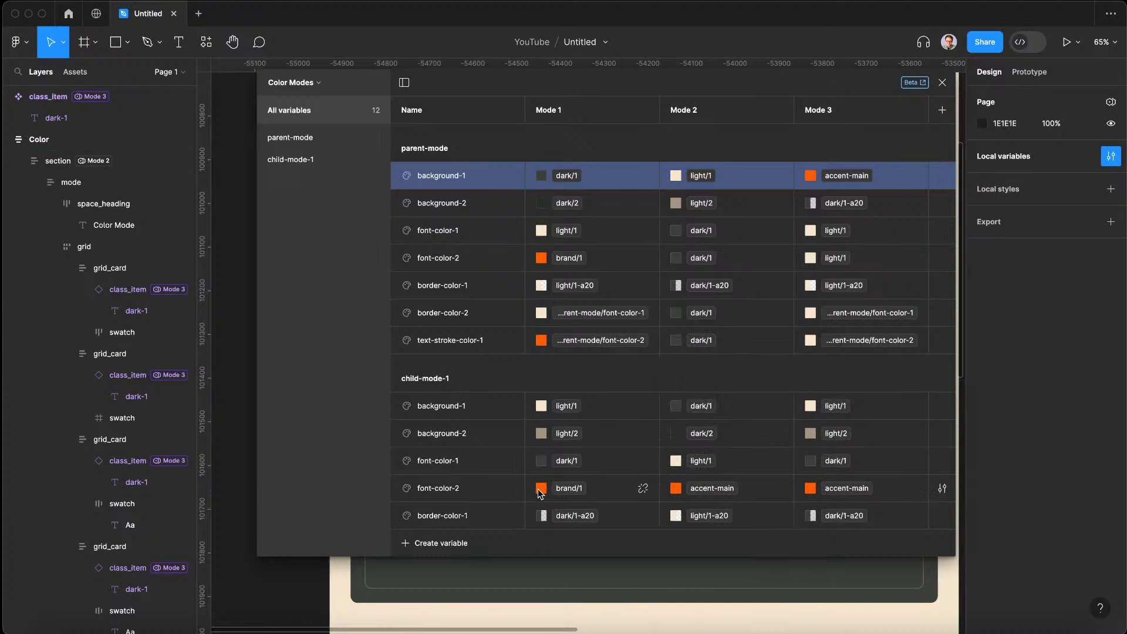
{"action": "left_click", "coordinate": [541, 487]}
{"action": "scroll", "coordinate": [587, 563], "scroll_direction": "down", "scroll_amount": 2}
{"action": "left_click", "coordinate": [590, 608]}
Link the Mode 1 values of parent-mode text-stroke-color-1 and font-color-2 to accent-main, and close the variables
{"action": "left_click", "coordinate": [541, 339]}
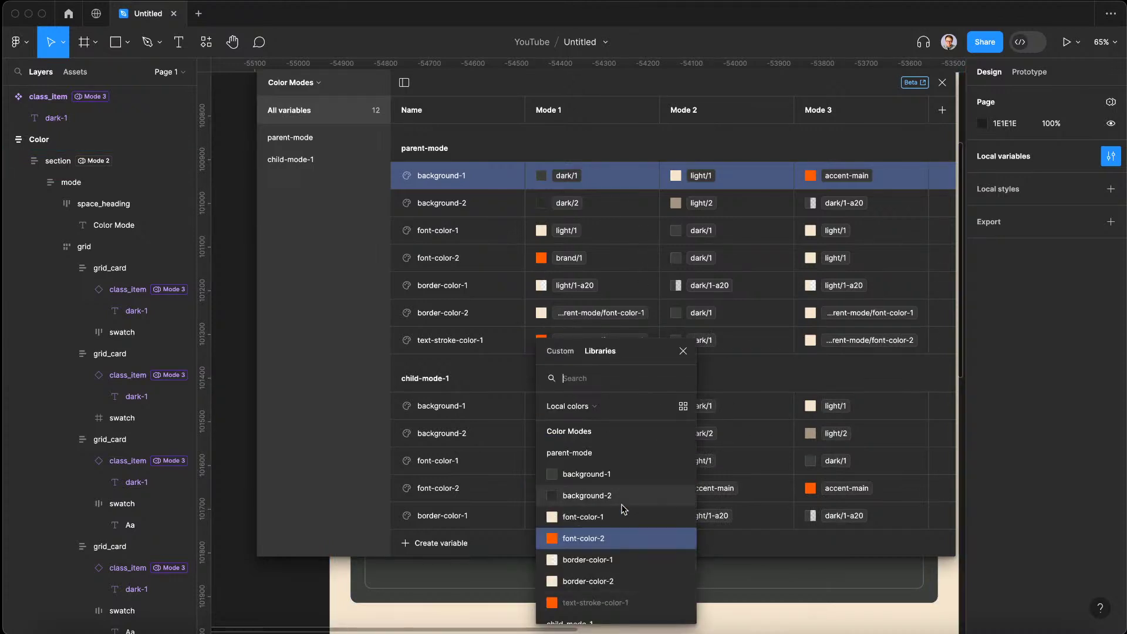
{"action": "scroll", "coordinate": [624, 528], "scroll_direction": "down", "scroll_amount": 2}
{"action": "left_click", "coordinate": [581, 610]}
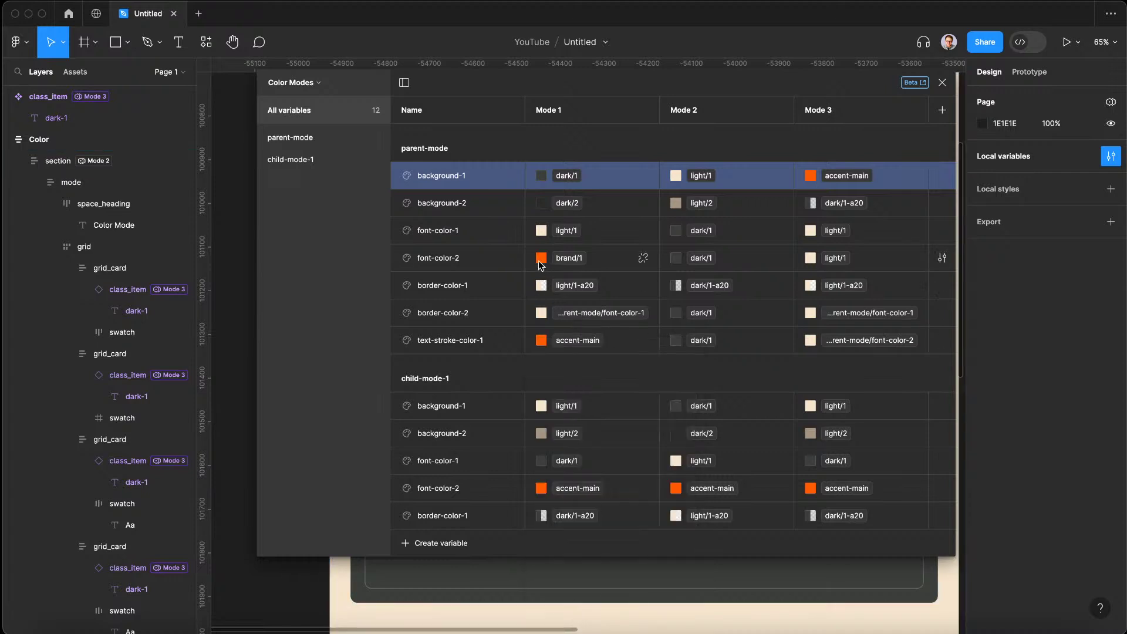
{"action": "left_click", "coordinate": [541, 260]}
{"action": "scroll", "coordinate": [646, 411], "scroll_direction": "down", "scroll_amount": 2}
{"action": "left_click", "coordinate": [599, 536]}
{"action": "left_click", "coordinate": [942, 82]}
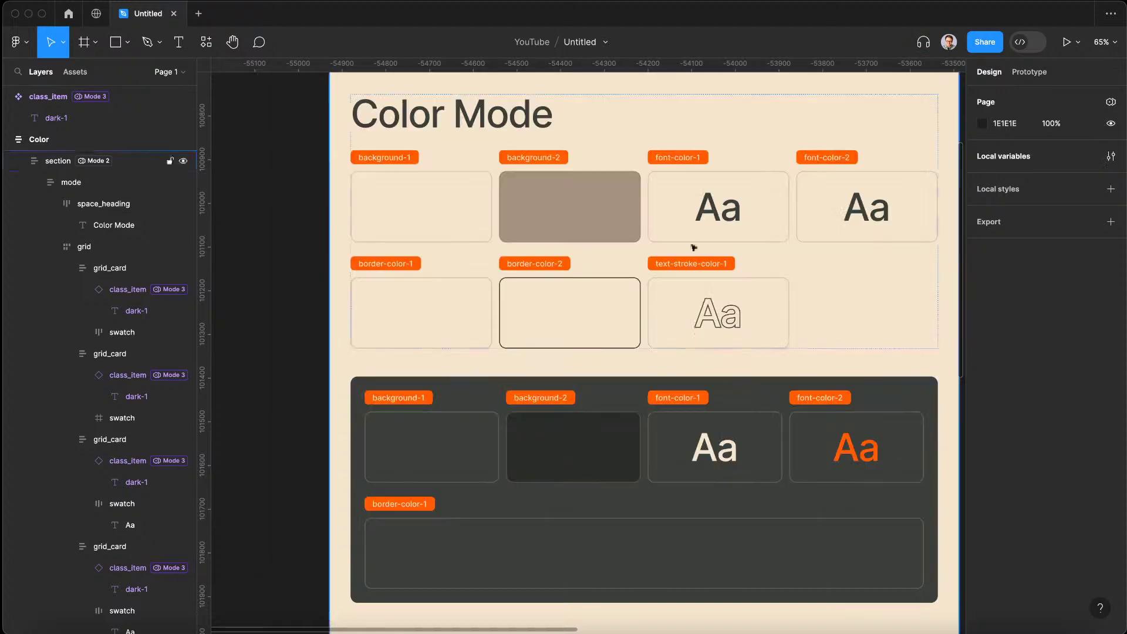
Apply the Accent 2 mode of the Accents collection to the background-2 label in the top section's parent grid
{"action": "scroll", "coordinate": [614, 315], "scroll_direction": "down", "scroll_amount": 1}
{"action": "scroll", "coordinate": [611, 314], "scroll_direction": "up", "scroll_amount": 5}
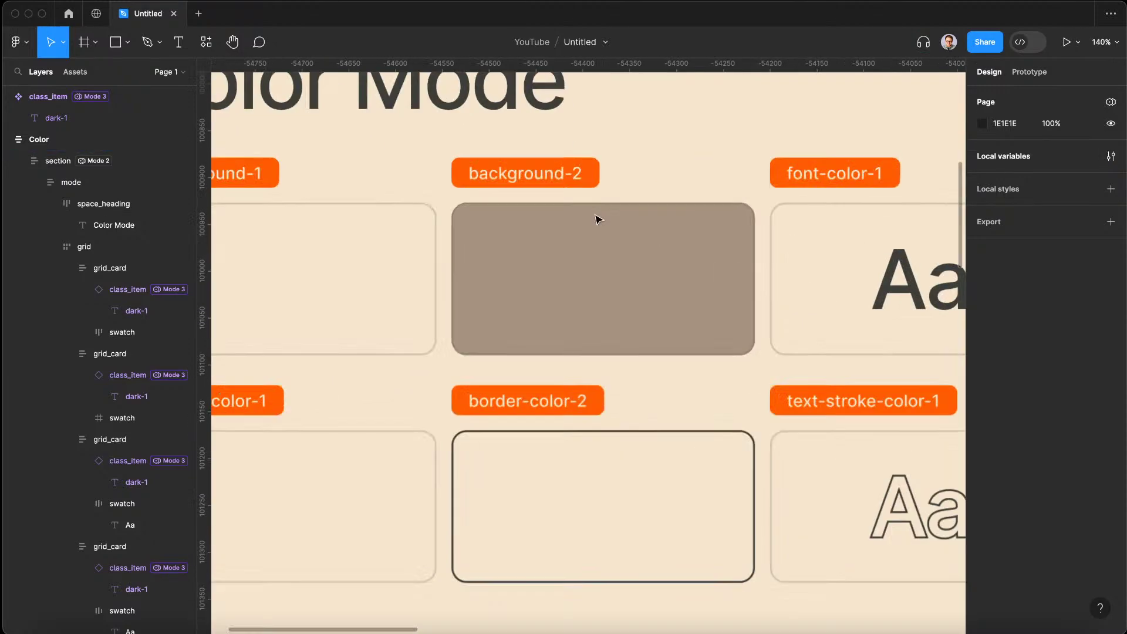
{"action": "left_click", "coordinate": [596, 175]}
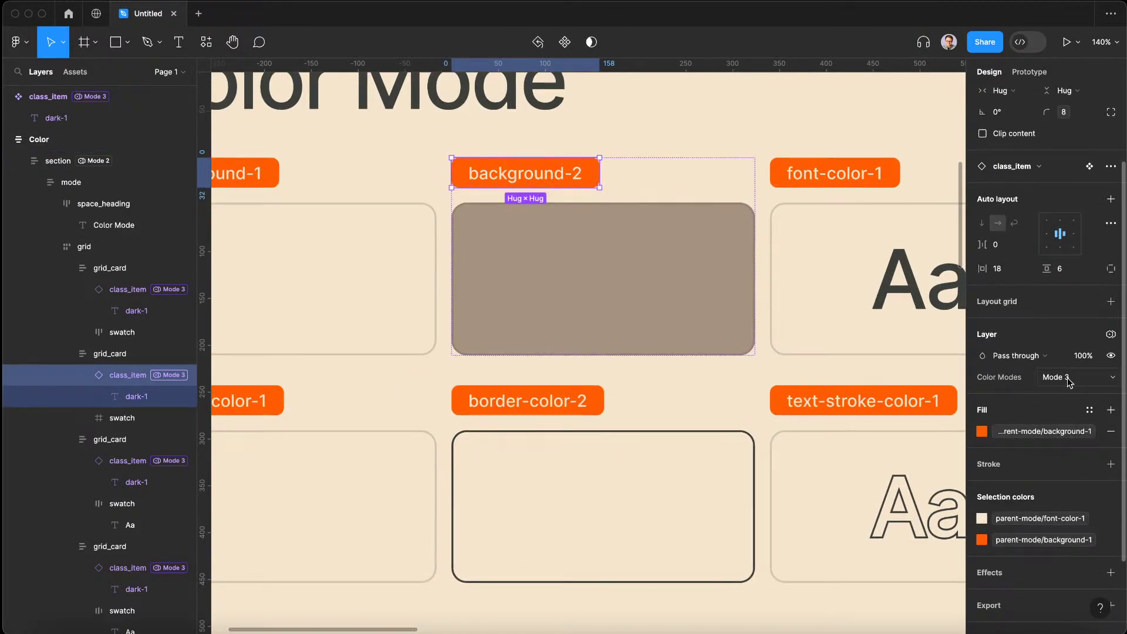
{"action": "left_click", "coordinate": [1111, 334]}
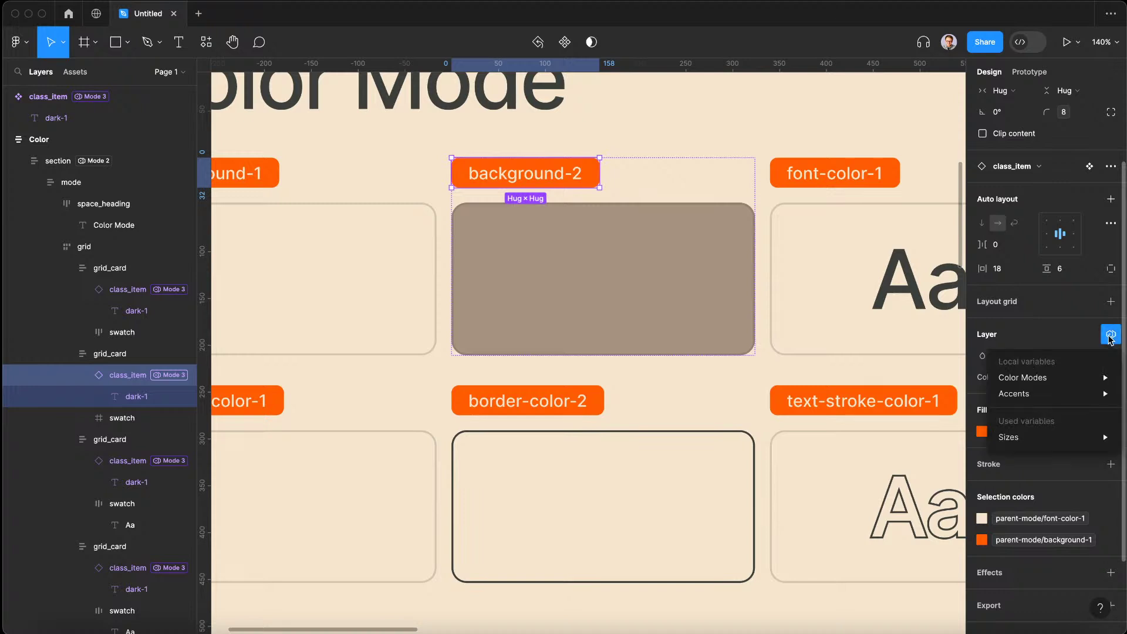
{"action": "mouse_move", "coordinate": [1034, 403]}
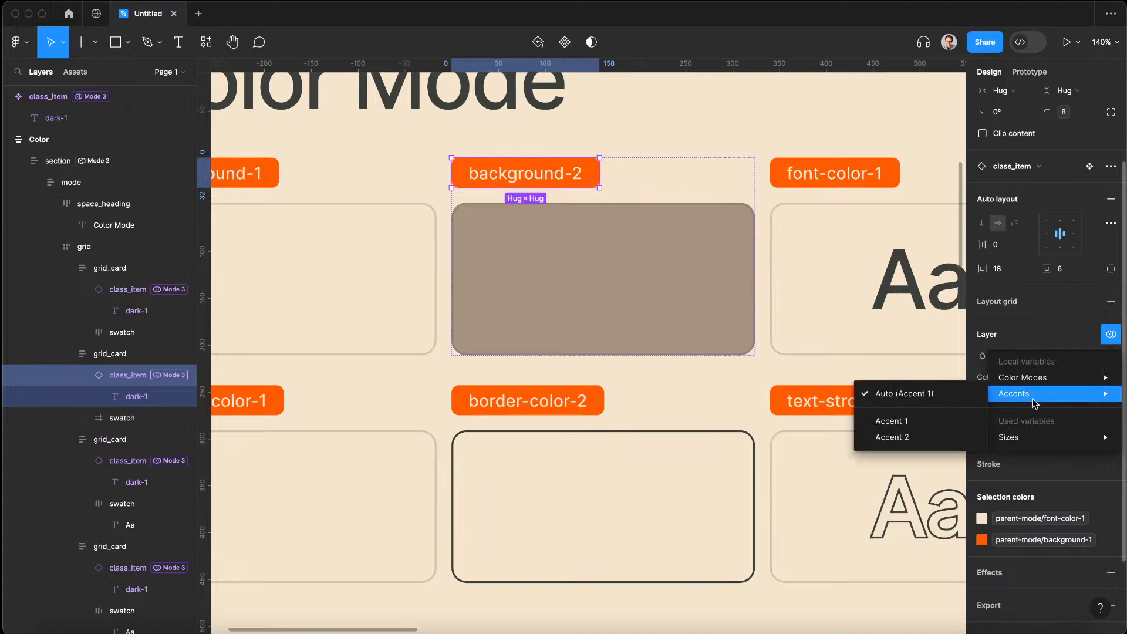
{"action": "left_click", "coordinate": [907, 438]}
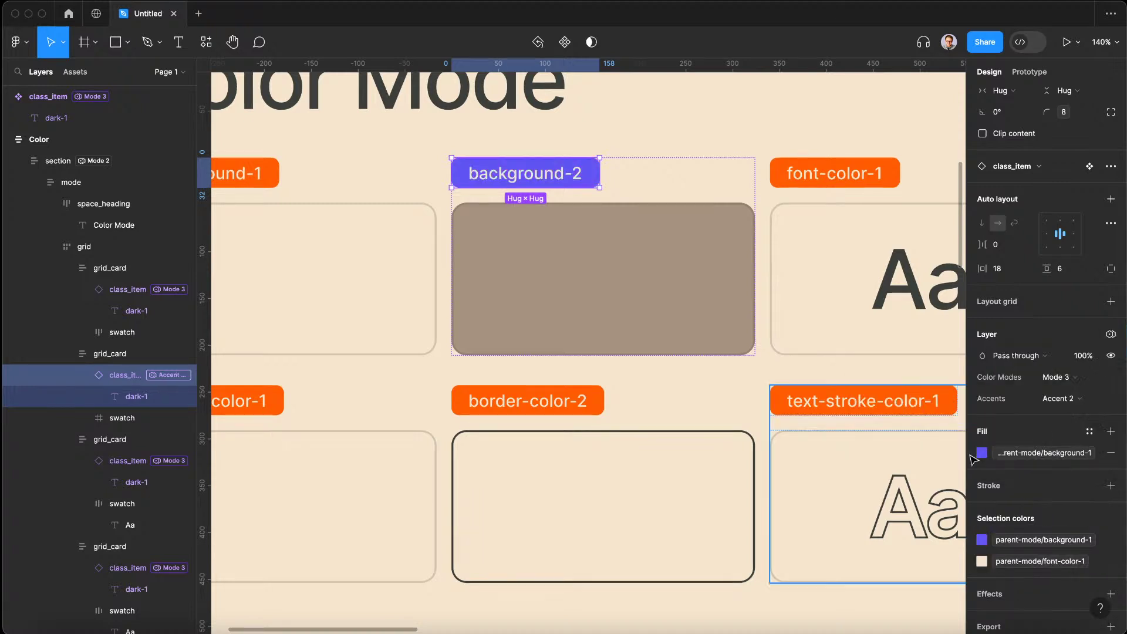
Switch the parent grid's background-2 label to Accent 1 and back to Accent 2
{"action": "left_click", "coordinate": [1050, 401]}
{"action": "left_click", "coordinate": [1060, 384]}
{"action": "left_click", "coordinate": [1066, 401]}
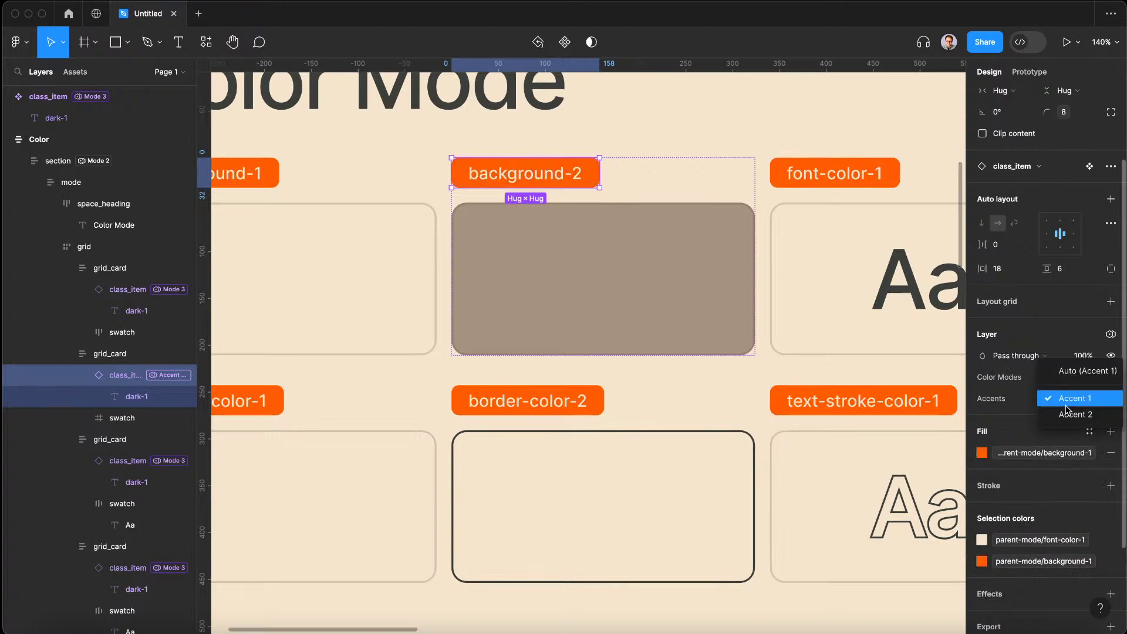
{"action": "left_click", "coordinate": [1074, 415]}
Apply the Accent 2 mode of the Accents collection to the whole top section of the Color frame
{"action": "scroll", "coordinate": [583, 318], "scroll_direction": "down", "scroll_amount": 10}
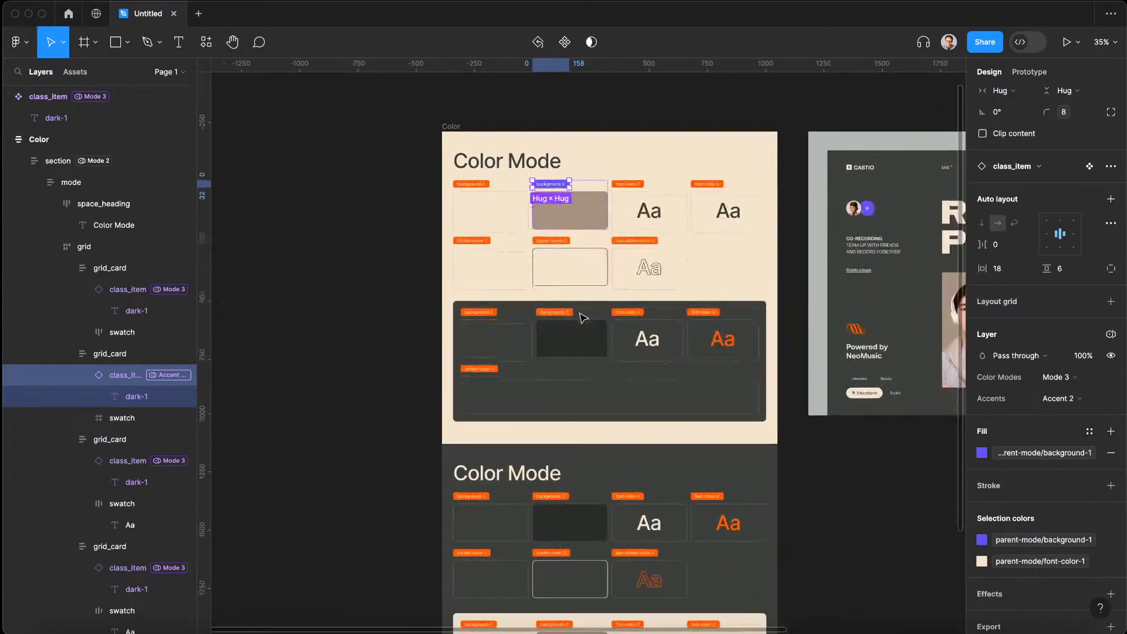
{"action": "scroll", "coordinate": [420, 124], "scroll_direction": "up", "scroll_amount": 3}
{"action": "left_click", "coordinate": [446, 120]}
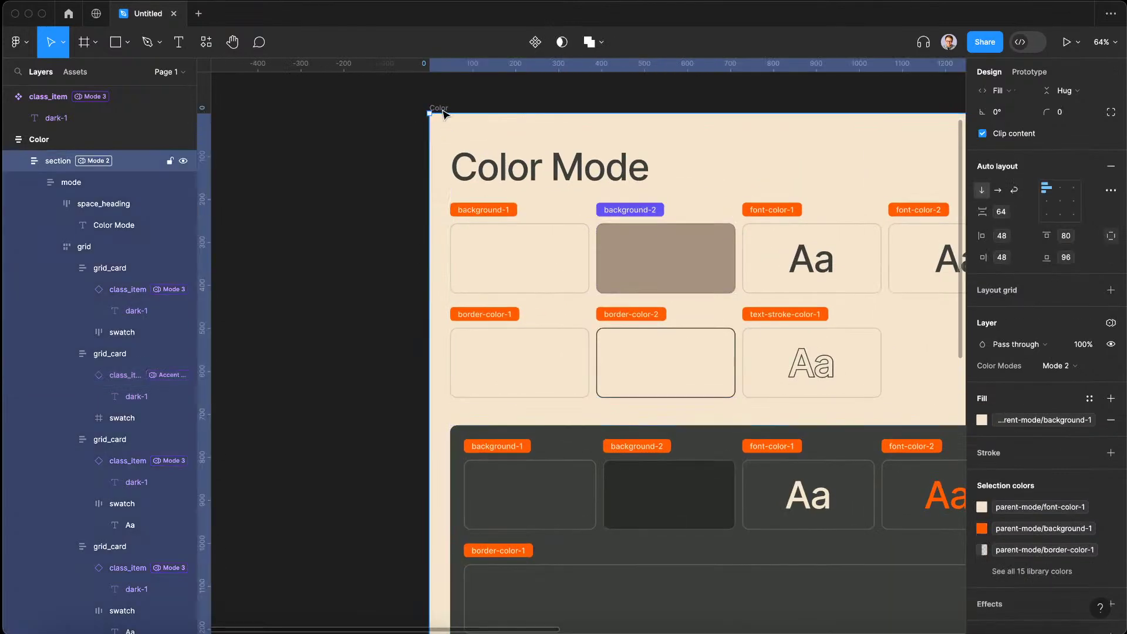
{"action": "scroll", "coordinate": [480, 241], "scroll_direction": "down", "scroll_amount": 3}
{"action": "scroll", "coordinate": [481, 241], "scroll_direction": "right", "scroll_amount": 3}
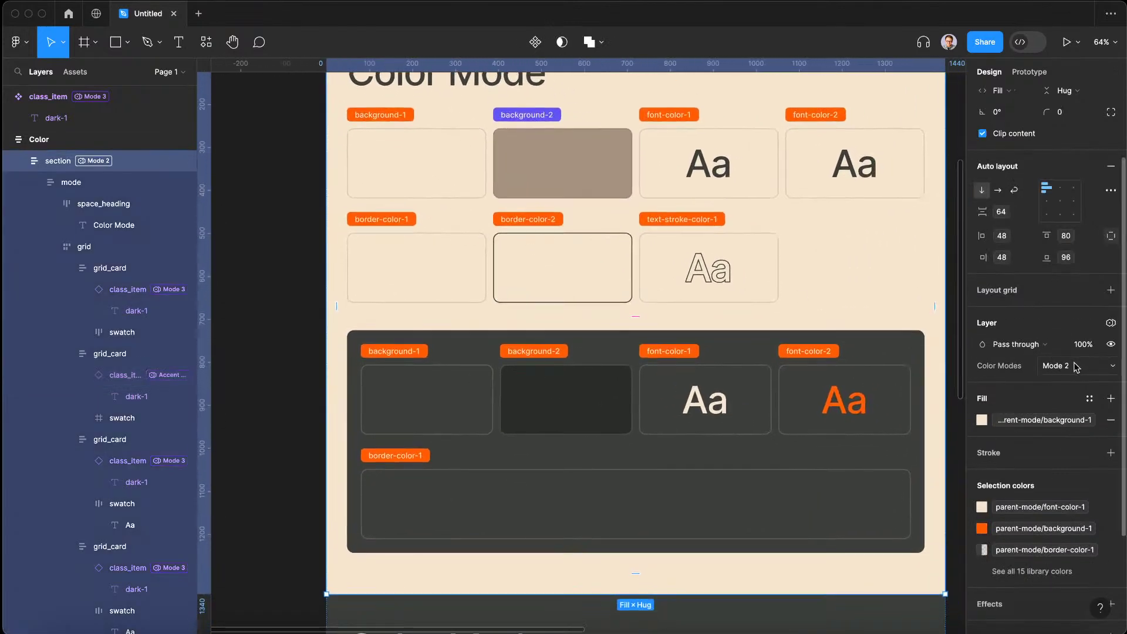
{"action": "left_click", "coordinate": [1111, 344]}
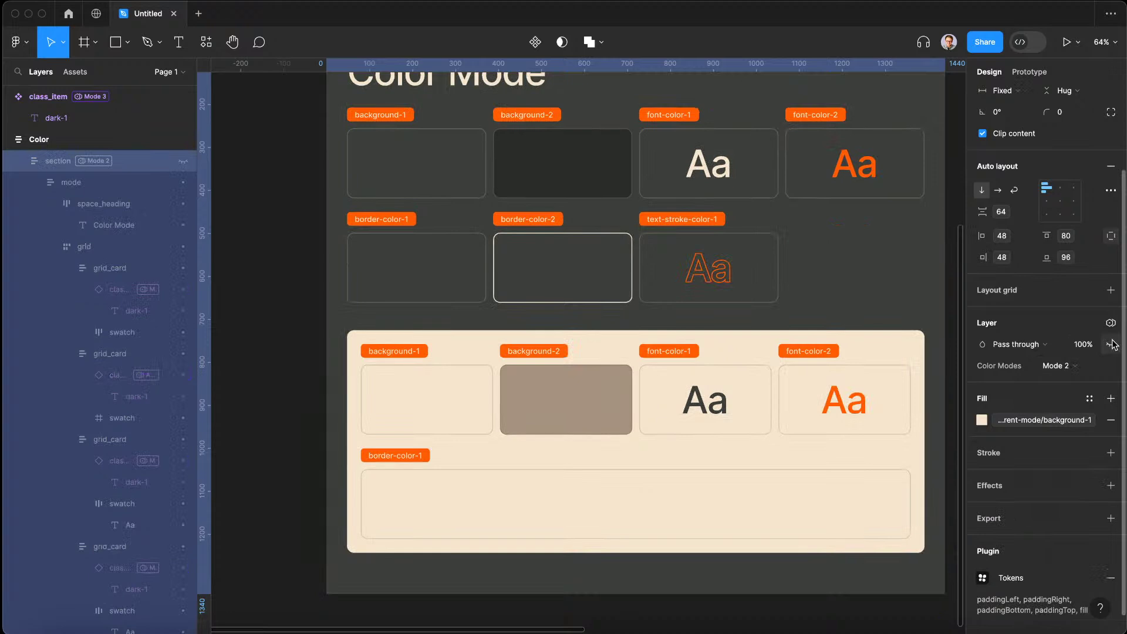
{"action": "left_click", "coordinate": [1111, 344]}
{"action": "left_click", "coordinate": [1111, 322]}
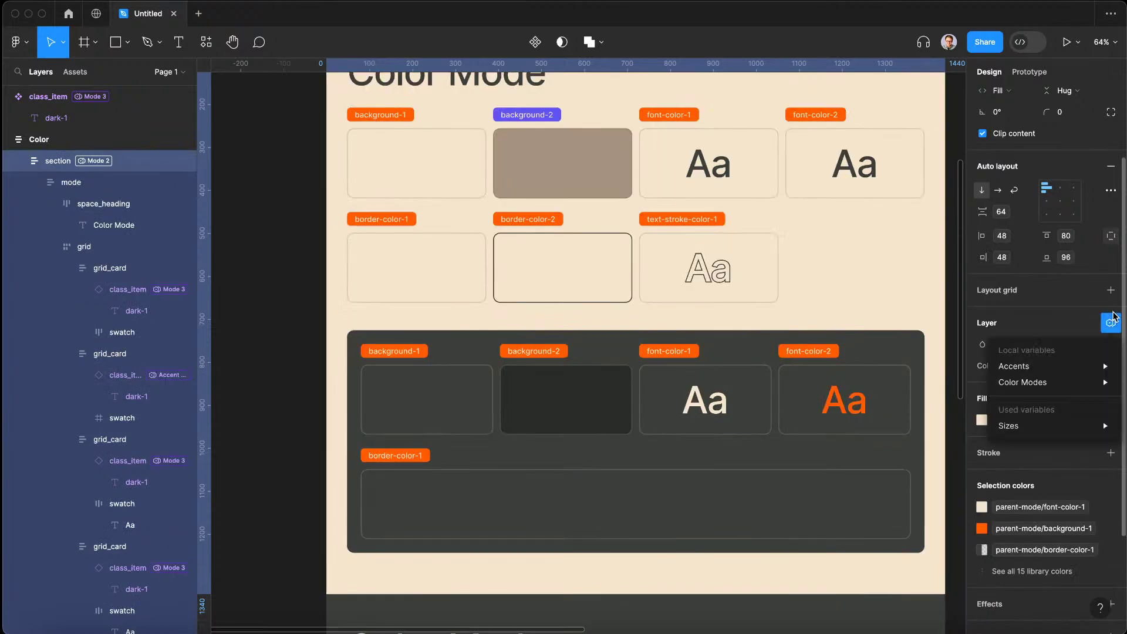
{"action": "mouse_move", "coordinate": [1021, 365]}
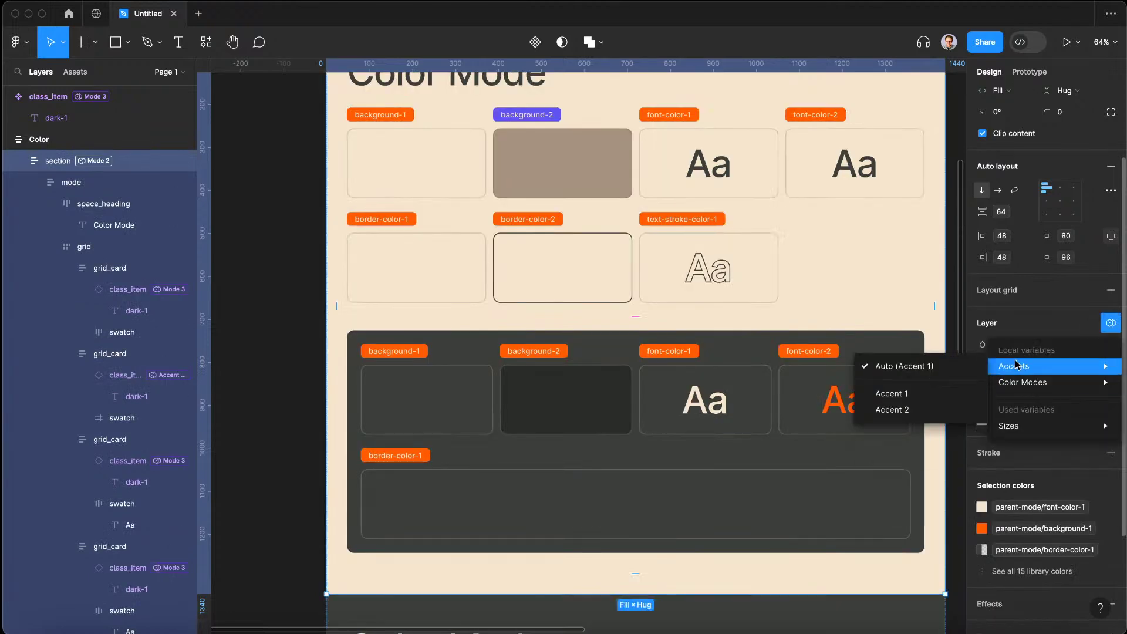
{"action": "left_click", "coordinate": [893, 410]}
Test the top section's Color Modes setting by alternating between Mode 1 and Mode 2, ending on Mode 2
{"action": "scroll", "coordinate": [683, 285], "scroll_direction": "down", "scroll_amount": 2}
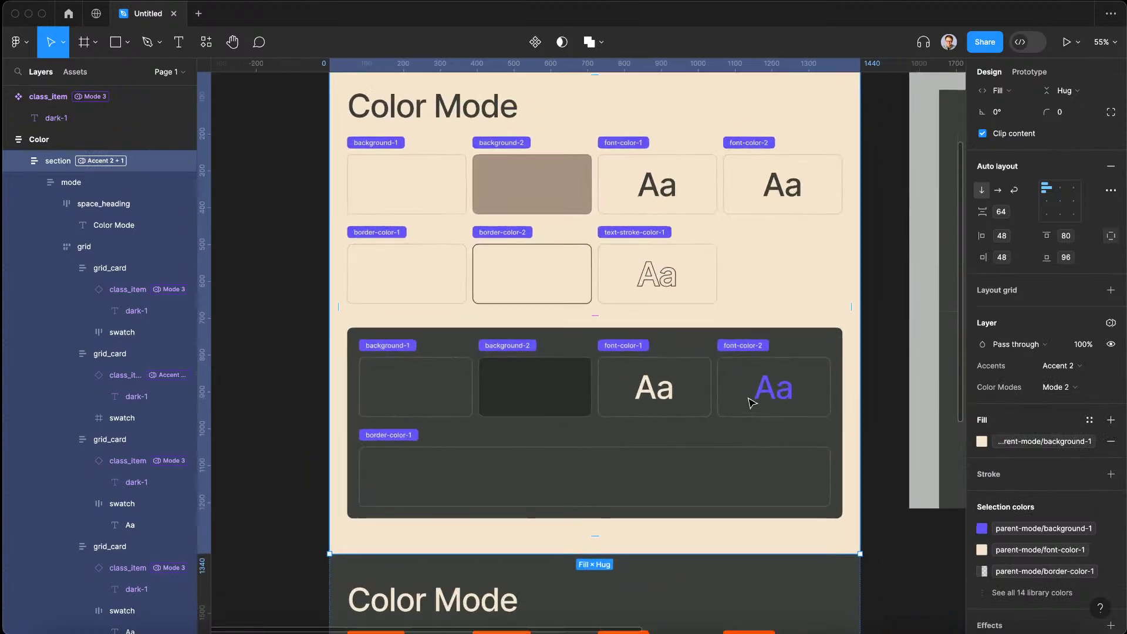
{"action": "scroll", "coordinate": [750, 403], "scroll_direction": "up", "scroll_amount": 3}
{"action": "left_click", "coordinate": [1068, 388]}
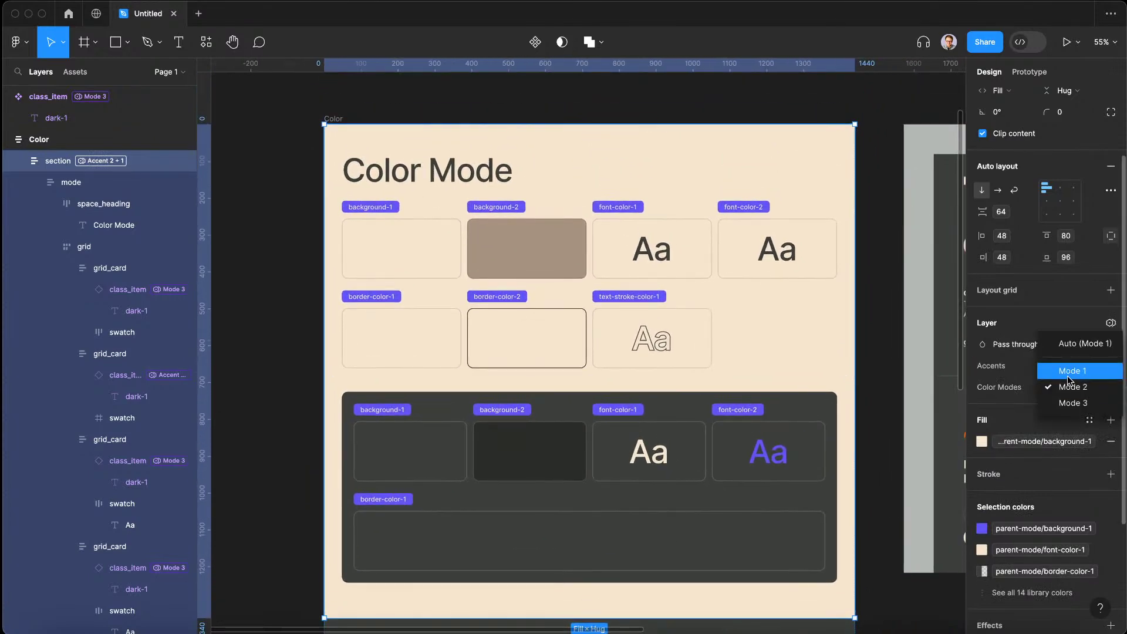
{"action": "left_click", "coordinate": [1073, 373]}
{"action": "left_click", "coordinate": [1067, 389]}
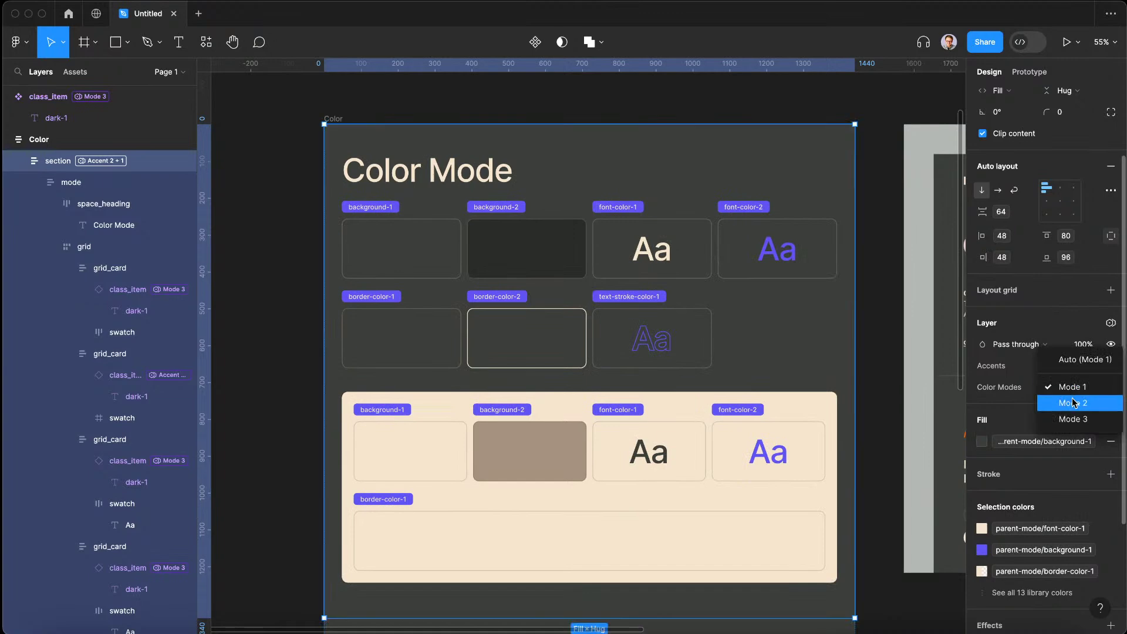
{"action": "left_click", "coordinate": [1072, 402]}
{"action": "left_click", "coordinate": [1068, 388]}
{"action": "left_click", "coordinate": [1069, 371]}
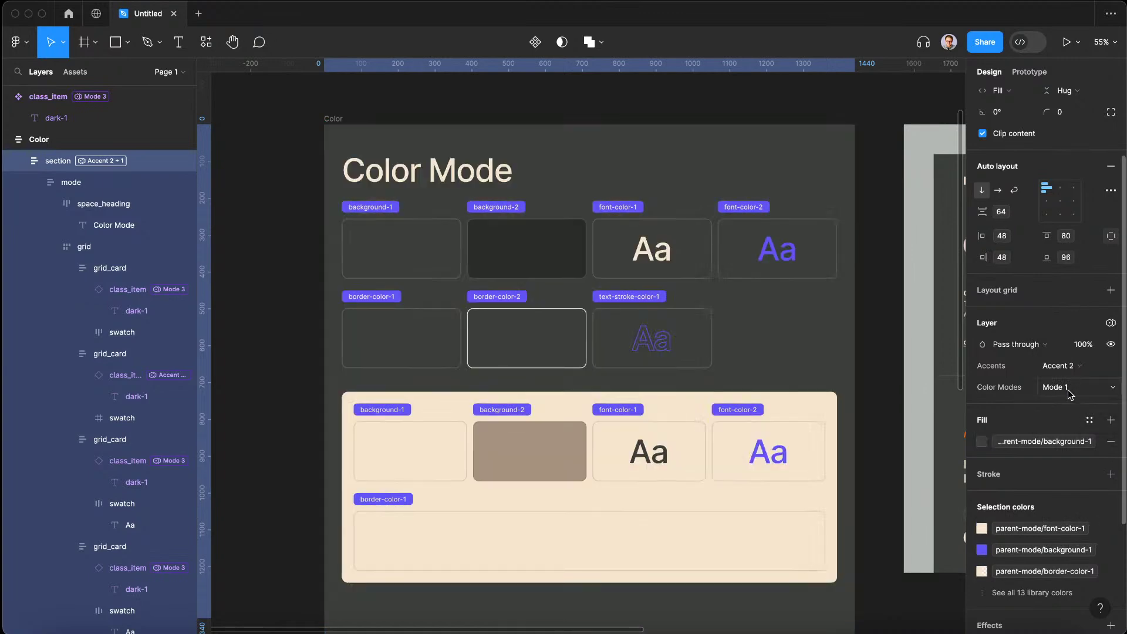
{"action": "left_click", "coordinate": [1068, 388]}
{"action": "left_click", "coordinate": [1069, 403]}
Test the top section's Accents setting by alternating between Accent 1 and Accent 2, ending on Accent 2
{"action": "left_click", "coordinate": [1074, 373]}
{"action": "left_click", "coordinate": [1077, 354]}
{"action": "left_click", "coordinate": [1074, 365]}
{"action": "left_click", "coordinate": [1072, 382]}
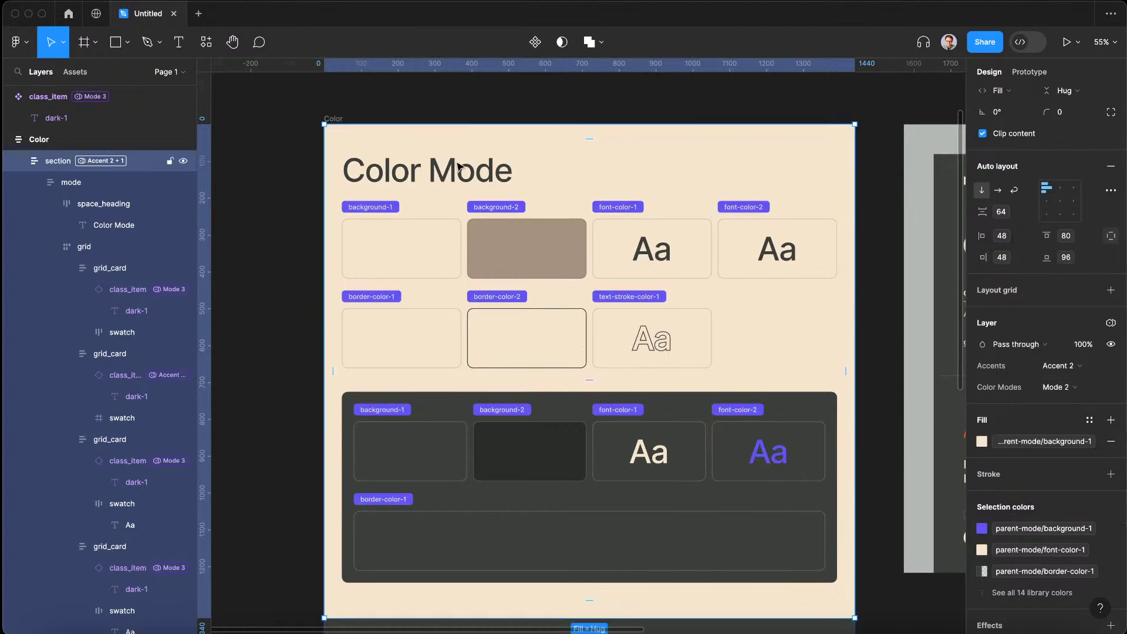
{"action": "scroll", "coordinate": [750, 380], "scroll_direction": "up", "scroll_amount": 5}
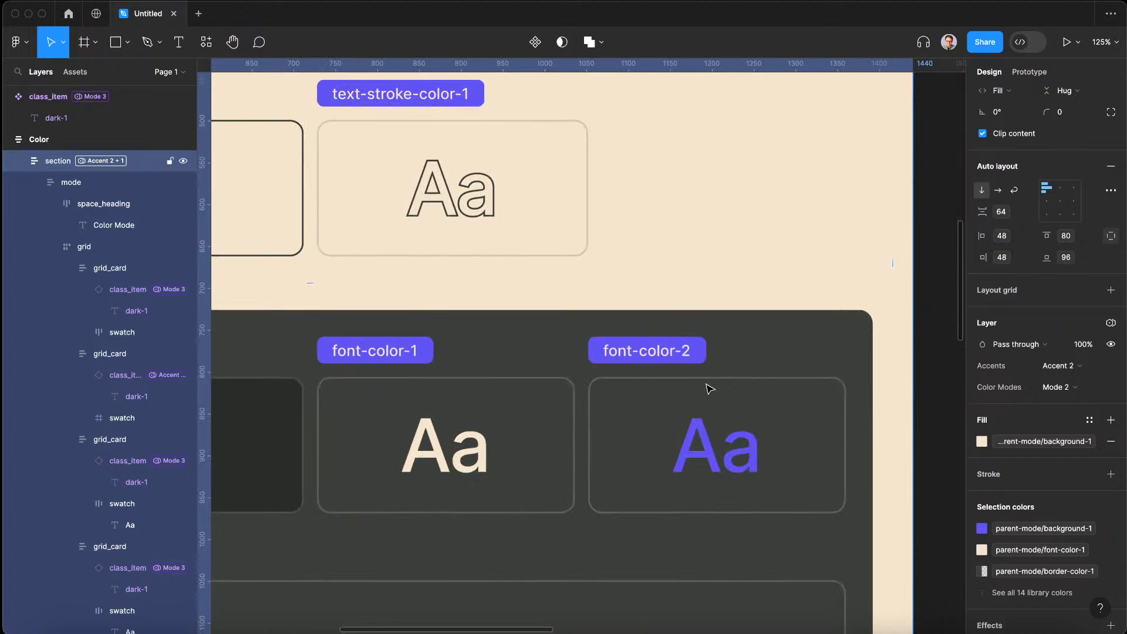
{"action": "left_click", "coordinate": [1062, 365]}
{"action": "left_click", "coordinate": [1073, 348]}
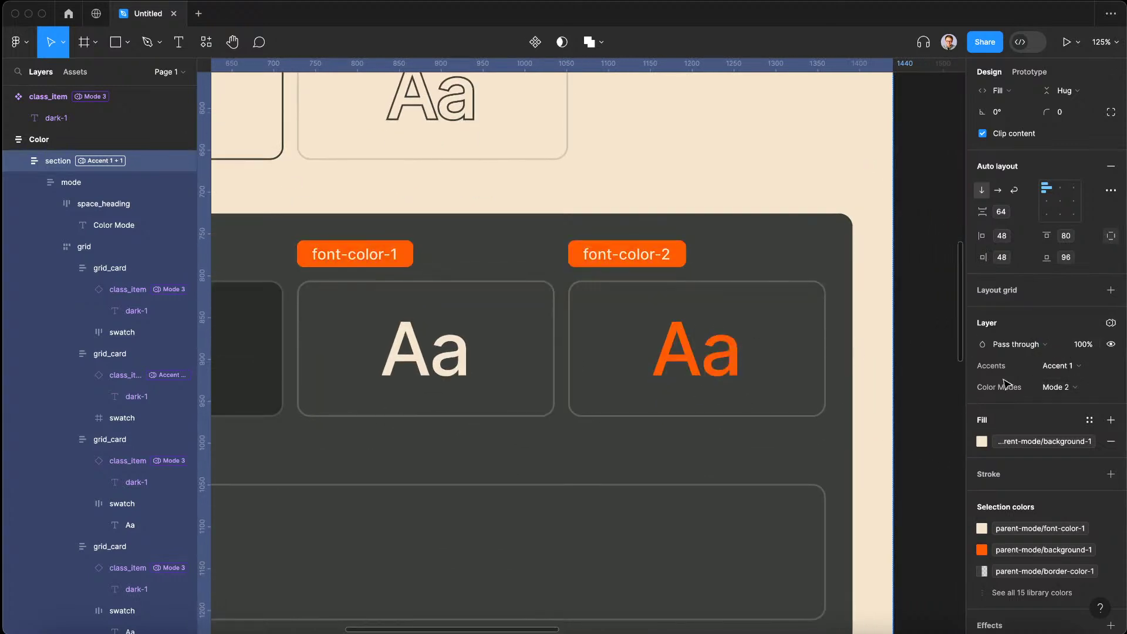
{"action": "left_click", "coordinate": [1071, 365]}
{"action": "left_click", "coordinate": [1070, 383]}
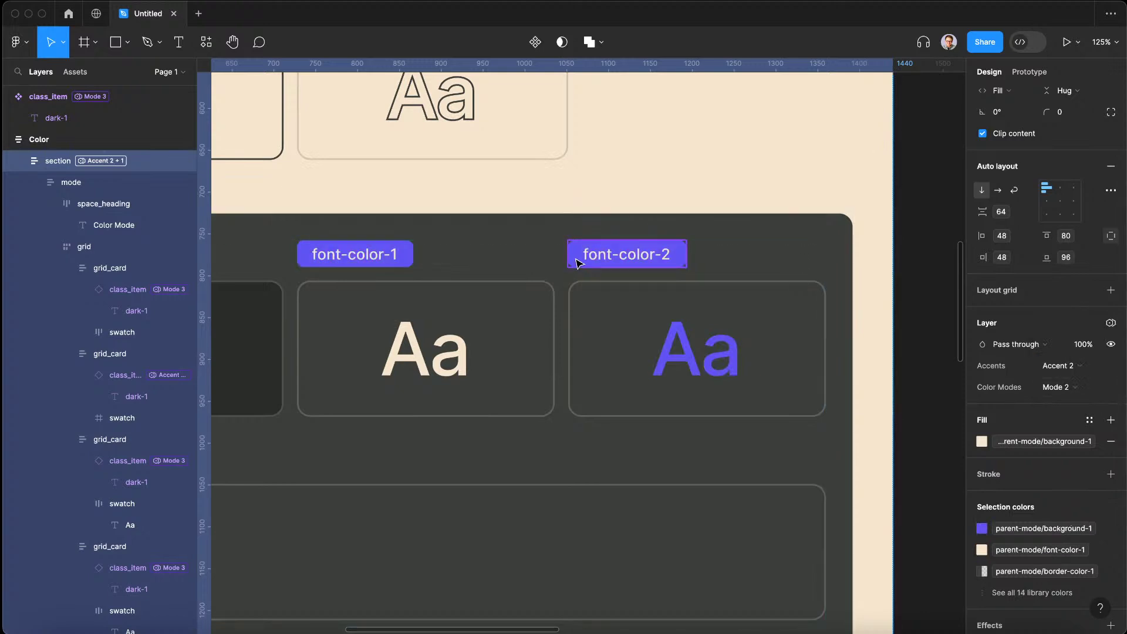
Override the accent of the child grid's font-color-2 label, trying Accent 2 before choosing Accent 1
{"action": "left_click", "coordinate": [597, 242]}
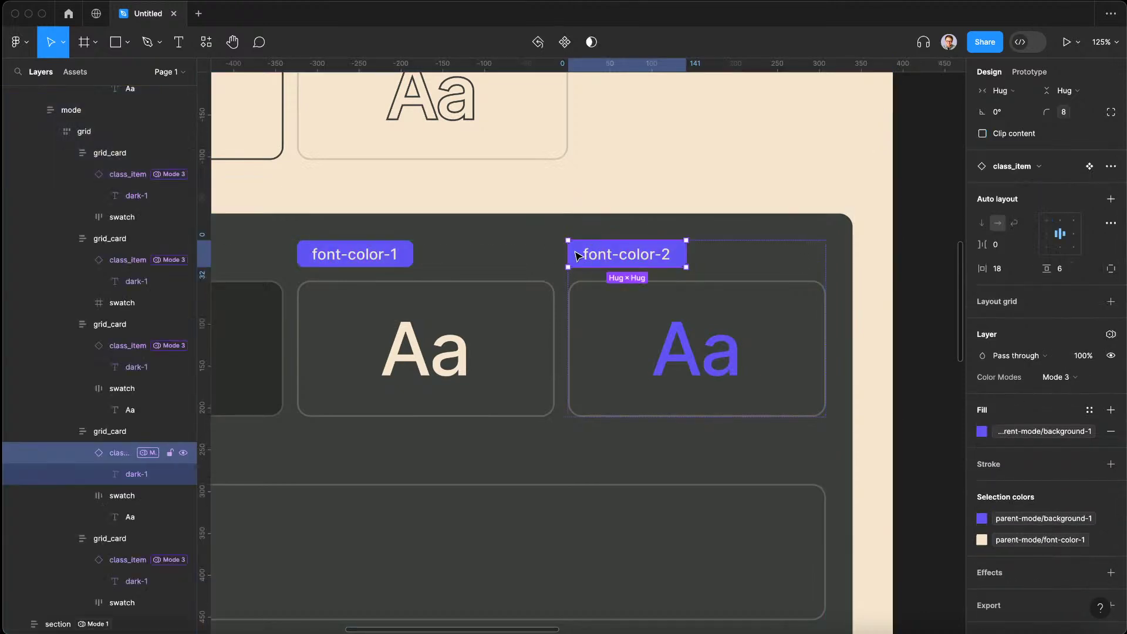
{"action": "left_click", "coordinate": [1111, 334]}
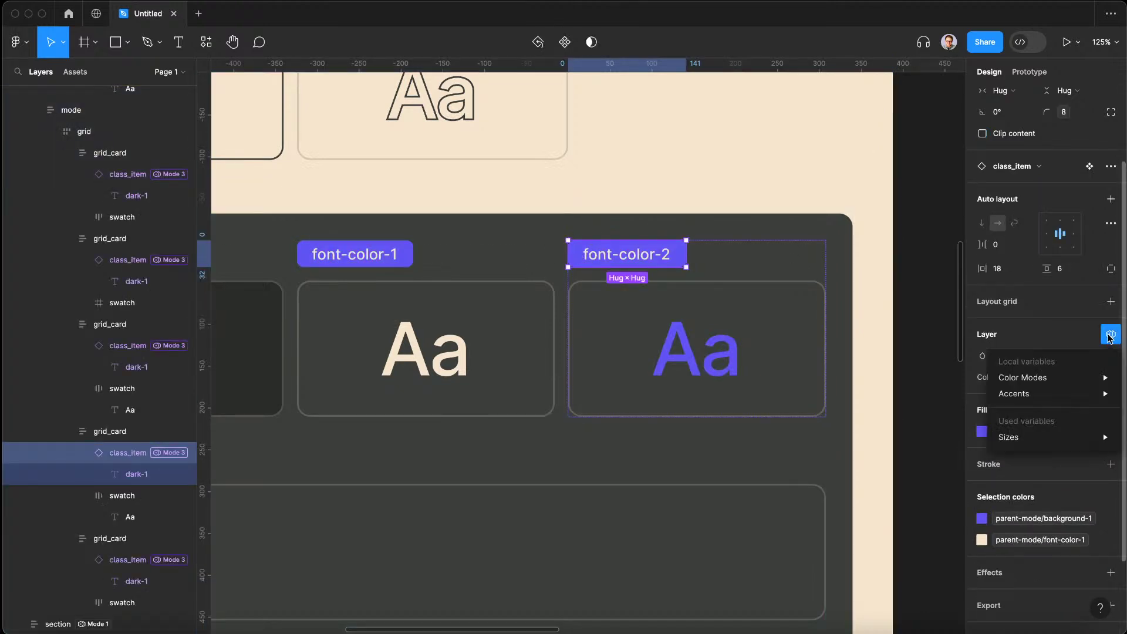
{"action": "mouse_move", "coordinate": [1022, 394]}
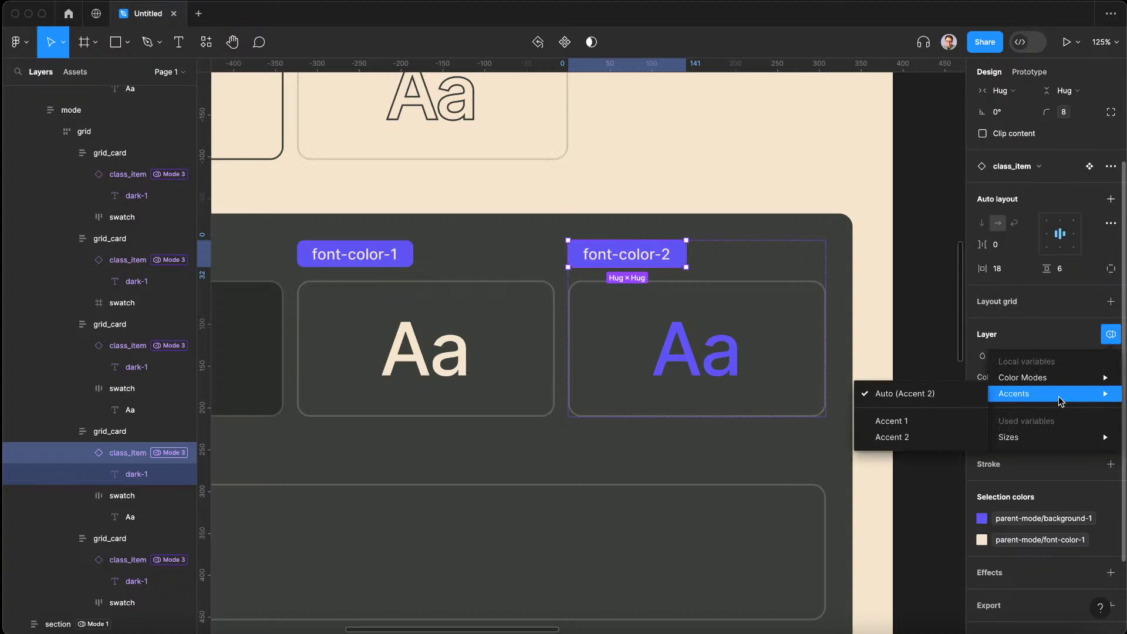
{"action": "left_click", "coordinate": [919, 441]}
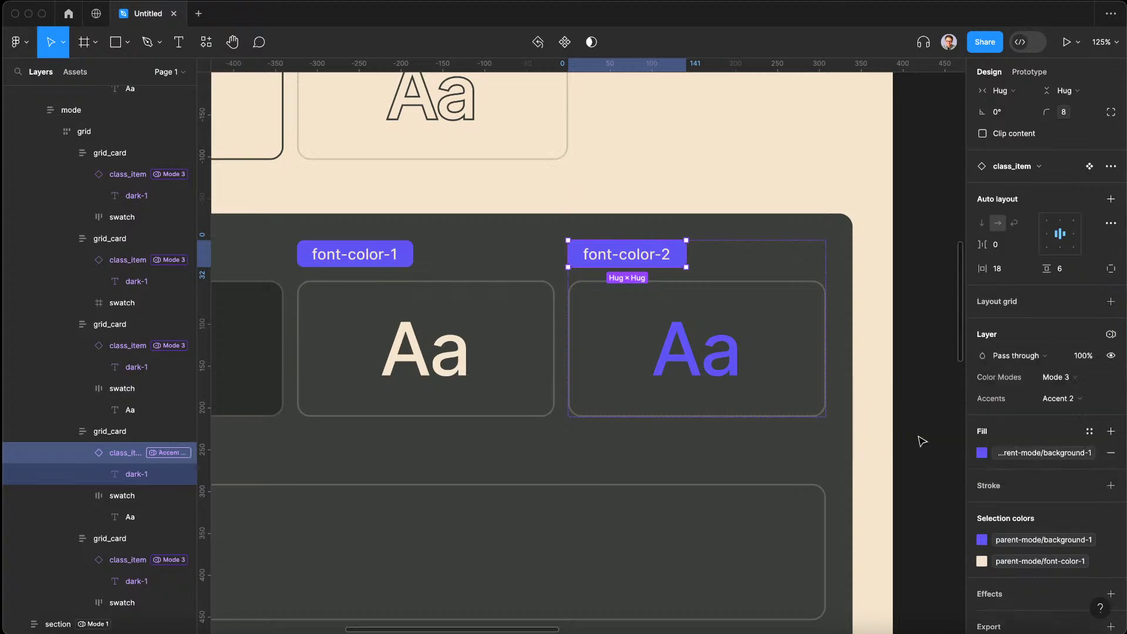
{"action": "left_click", "coordinate": [1089, 394]}
{"action": "left_click", "coordinate": [1065, 380]}
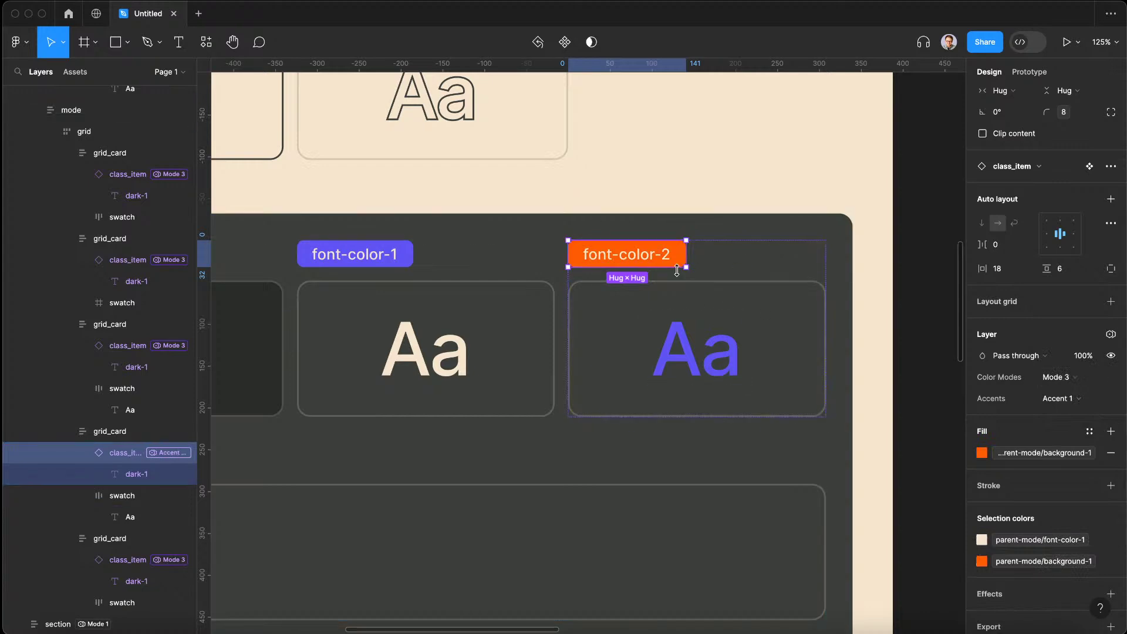
Set the font-color-2 label's accent to Auto and back to Accent 1
{"action": "scroll", "coordinate": [676, 270], "scroll_direction": "down", "scroll_amount": 5}
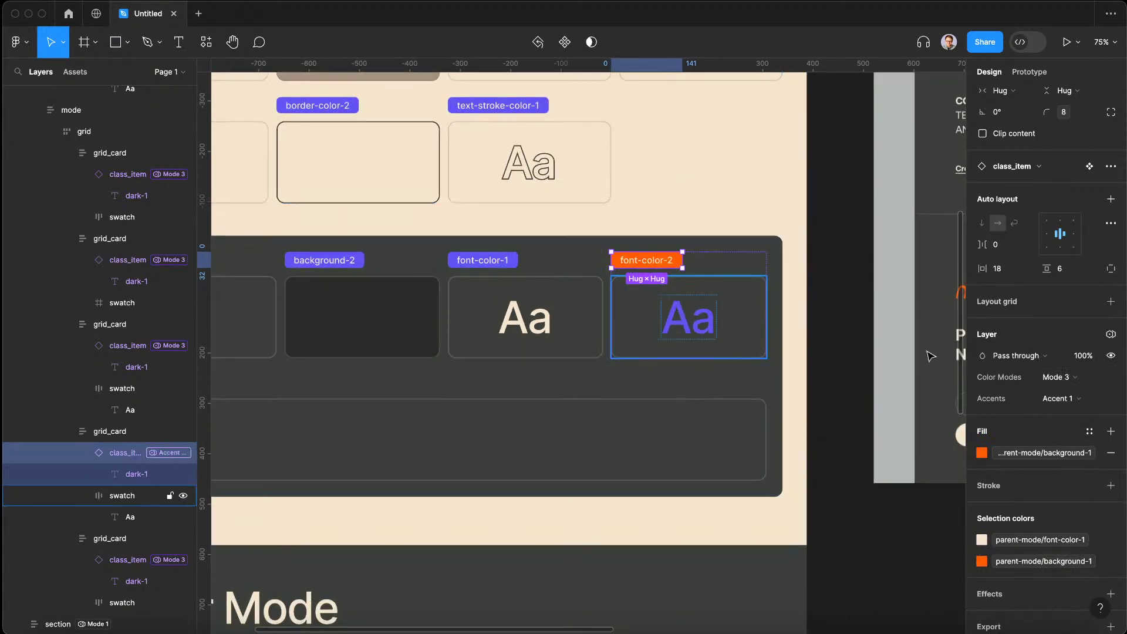
{"action": "left_click", "coordinate": [1069, 398]}
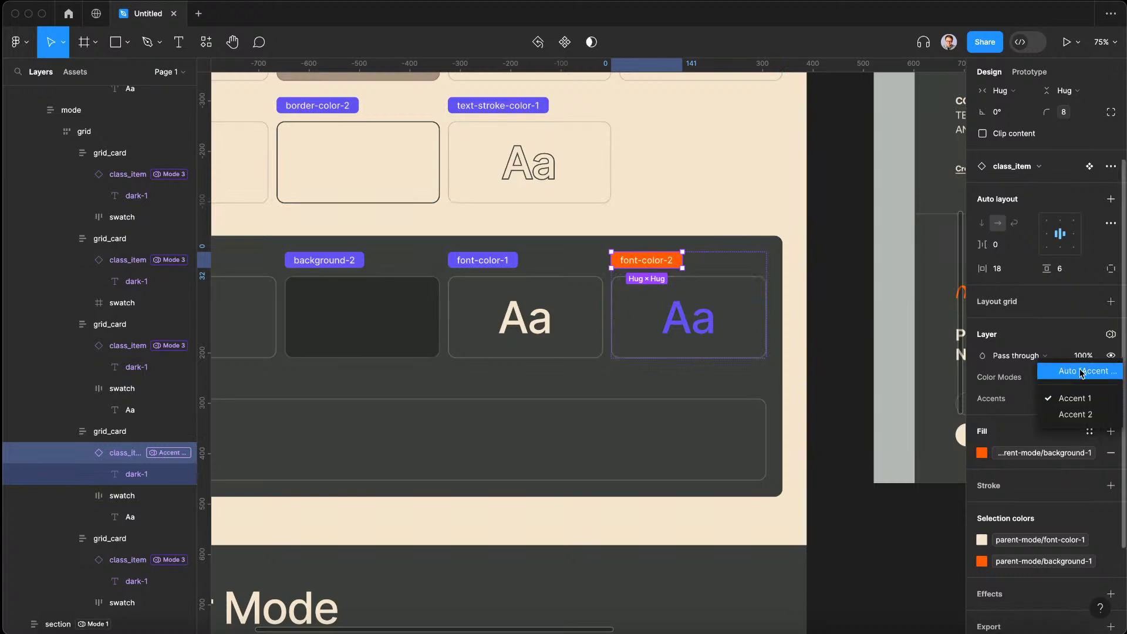
{"action": "left_click", "coordinate": [1078, 373]}
{"action": "left_click", "coordinate": [1072, 405]}
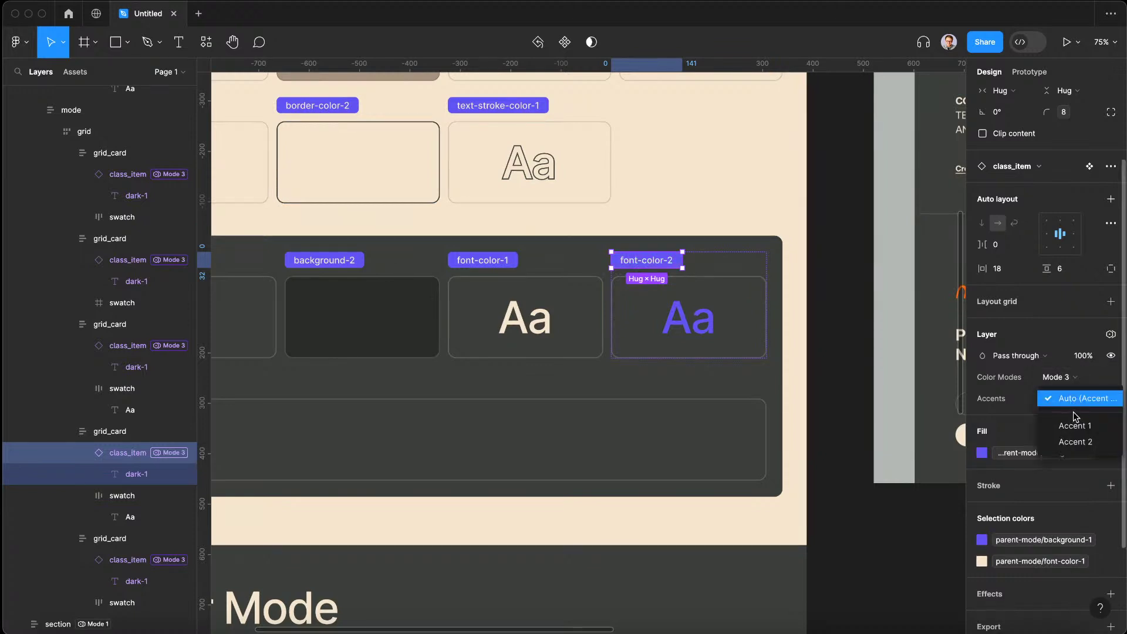
{"action": "left_click", "coordinate": [1069, 428]}
Set the Color Modes setting of the top section to Mode 3 and inspect its child swatch grid
{"action": "scroll", "coordinate": [717, 303], "scroll_direction": "down", "scroll_amount": 5}
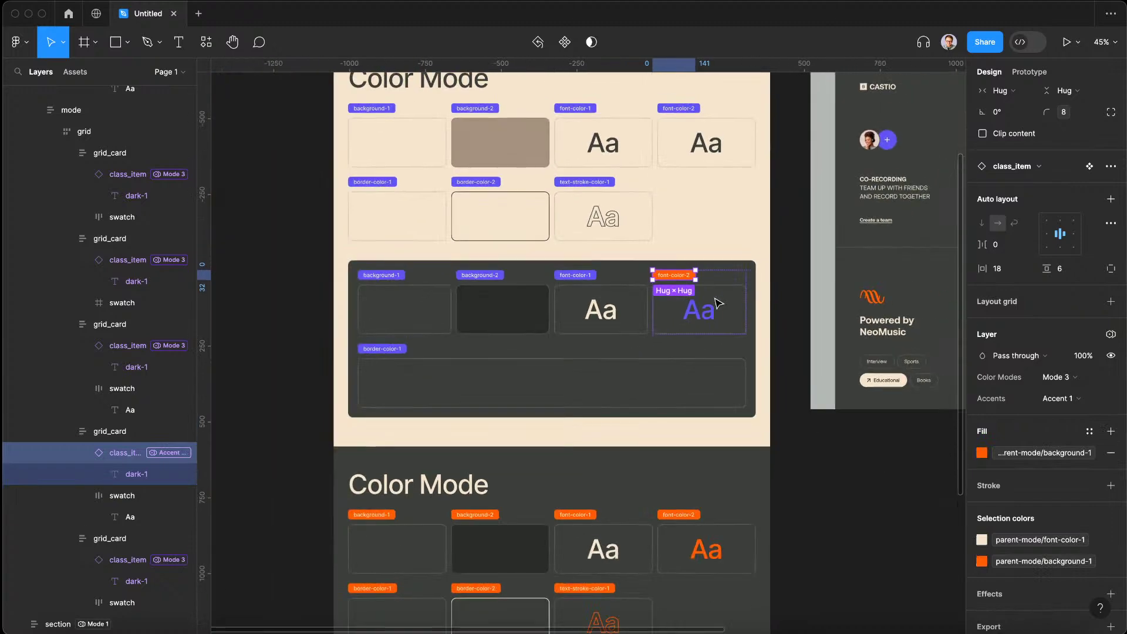
{"action": "scroll", "coordinate": [667, 476], "scroll_direction": "up", "scroll_amount": 3}
{"action": "left_click", "coordinate": [708, 359]}
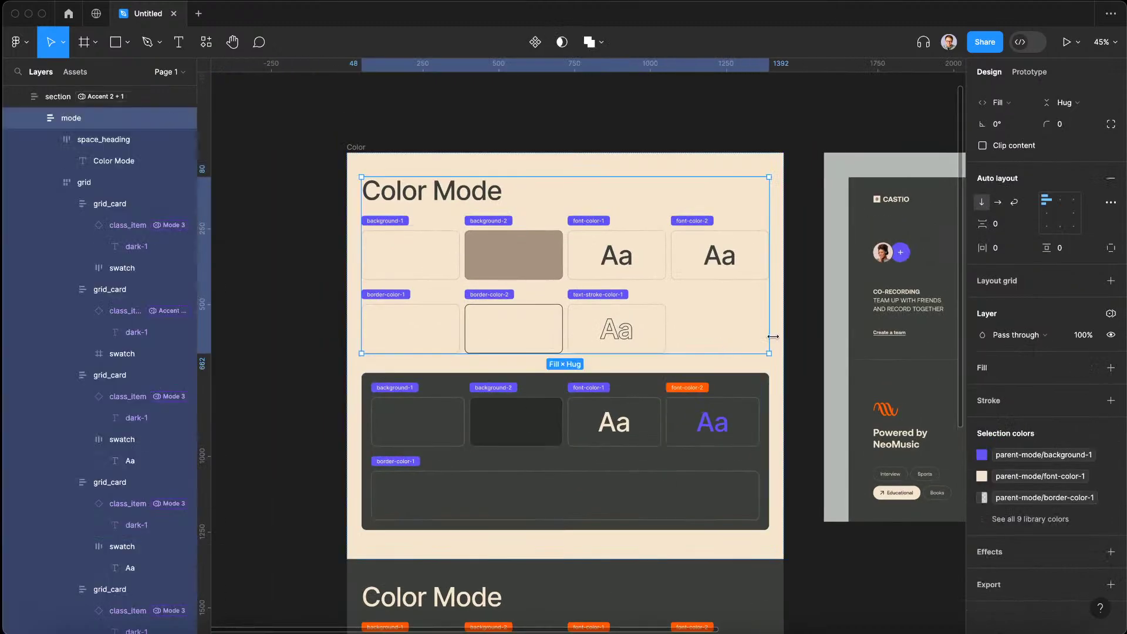
{"action": "left_click", "coordinate": [777, 328]}
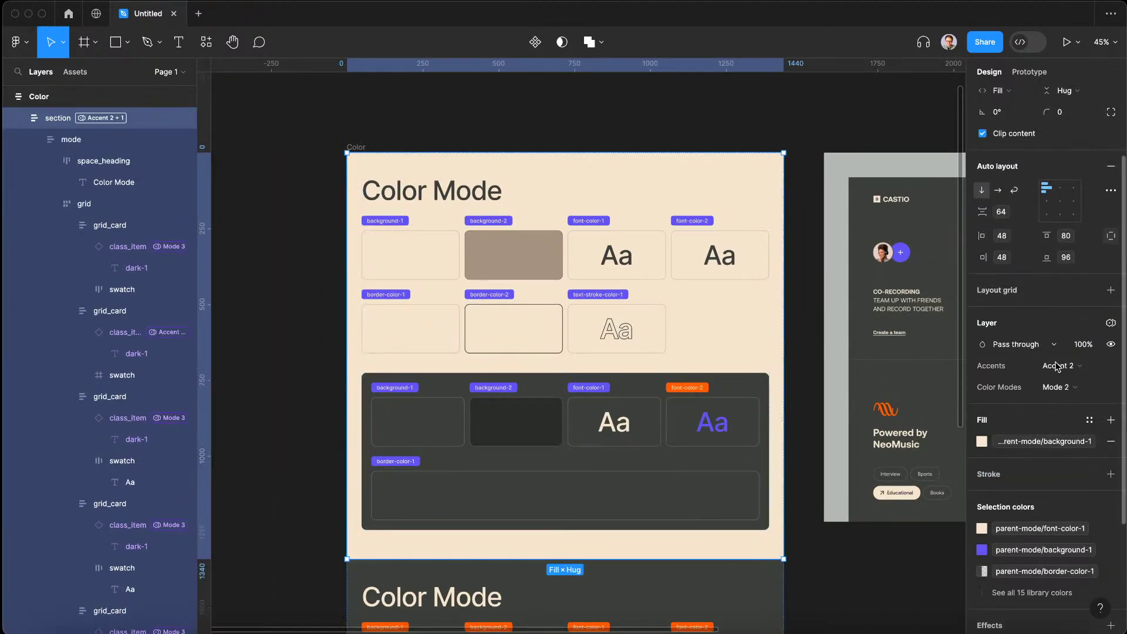
{"action": "left_click", "coordinate": [1056, 387]}
{"action": "left_click", "coordinate": [1071, 403]}
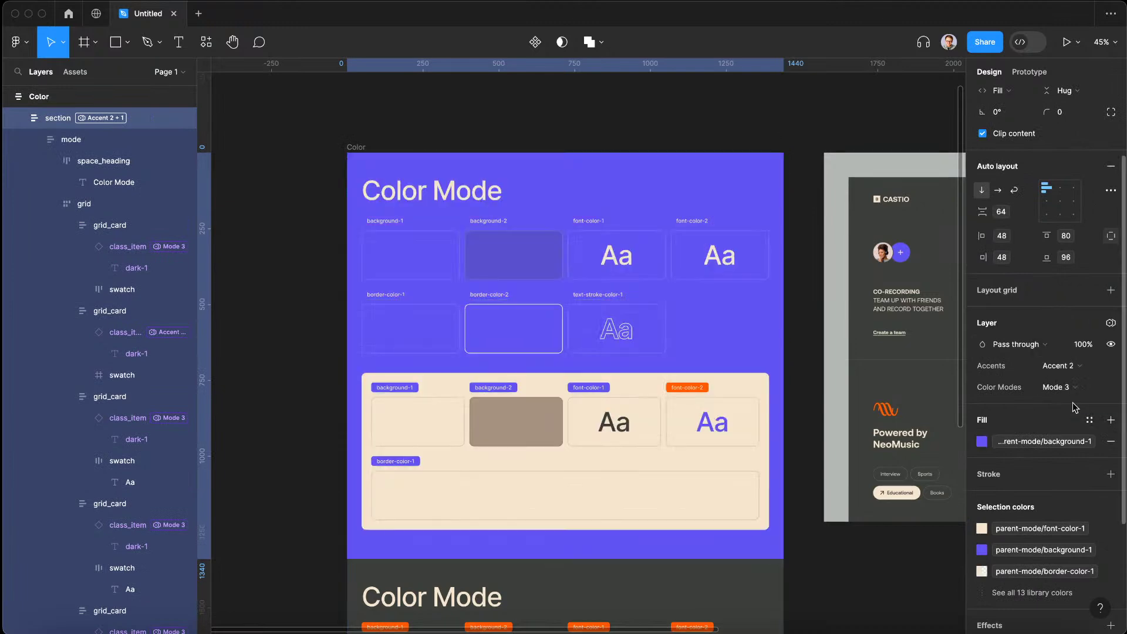
{"action": "scroll", "coordinate": [637, 453], "scroll_direction": "up", "scroll_amount": 4}
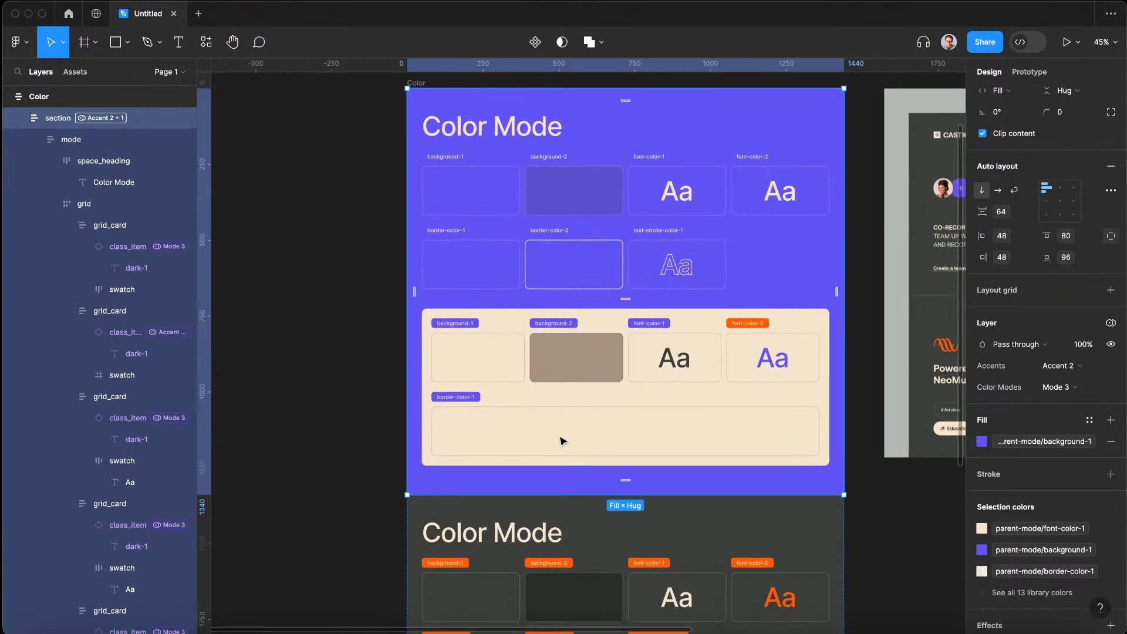
{"action": "scroll", "coordinate": [495, 391], "scroll_direction": "up", "scroll_amount": 3}
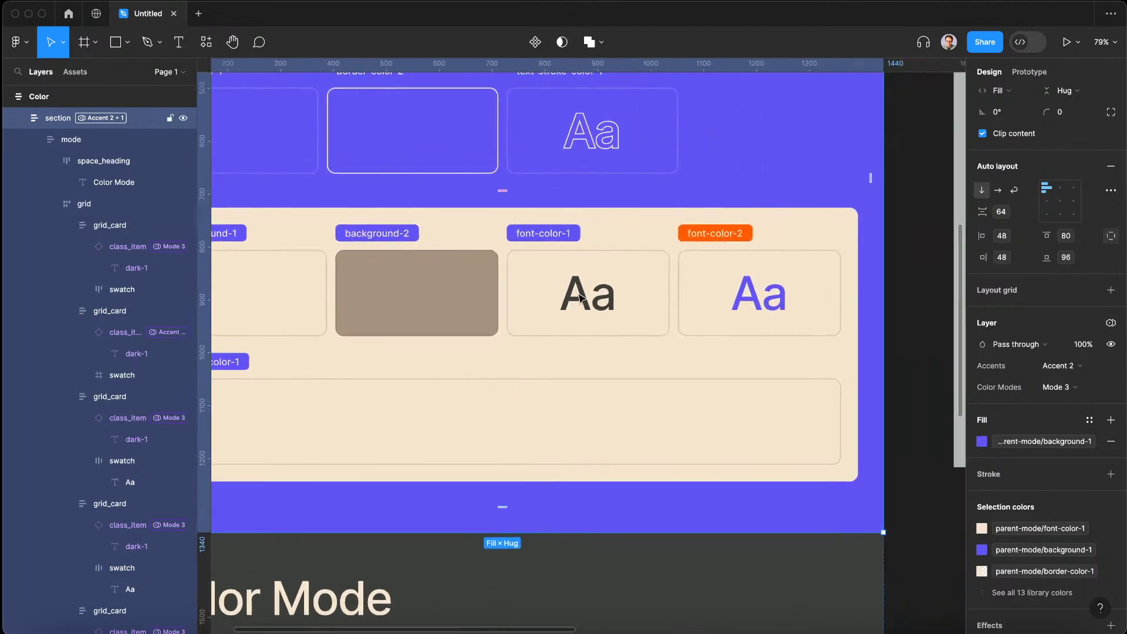
{"action": "scroll", "coordinate": [604, 305], "scroll_direction": "down", "scroll_amount": 3}
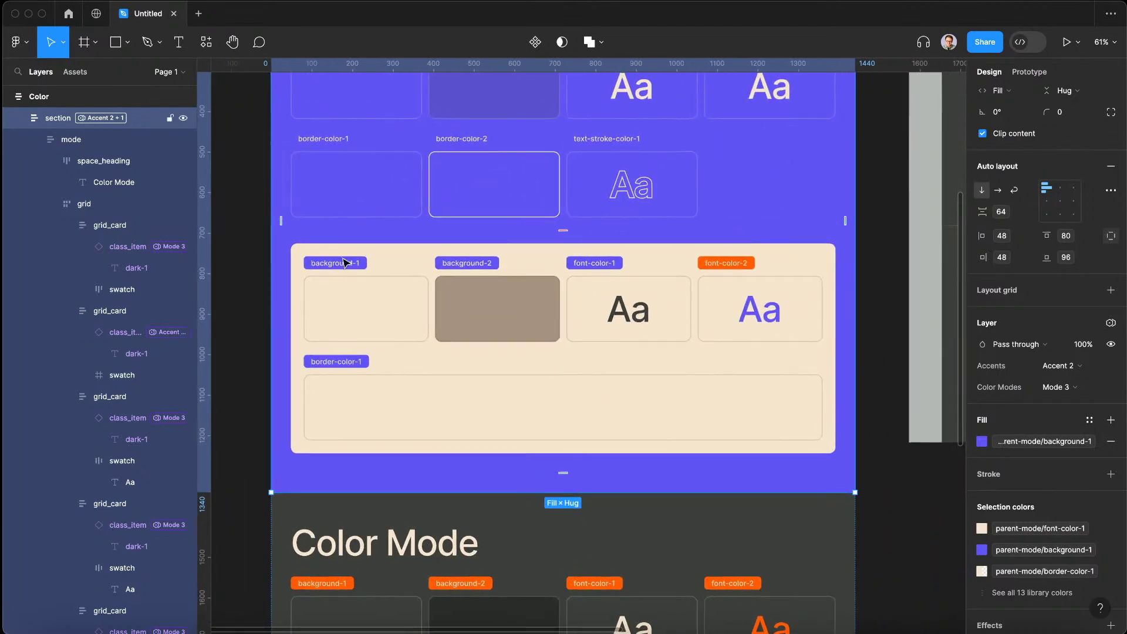
Set the Mode 3 value of the child-mode-1 font-color-1 variable to accent-main in the Color Modes collection
{"action": "scroll", "coordinate": [775, 339], "scroll_direction": "down", "scroll_amount": 4}
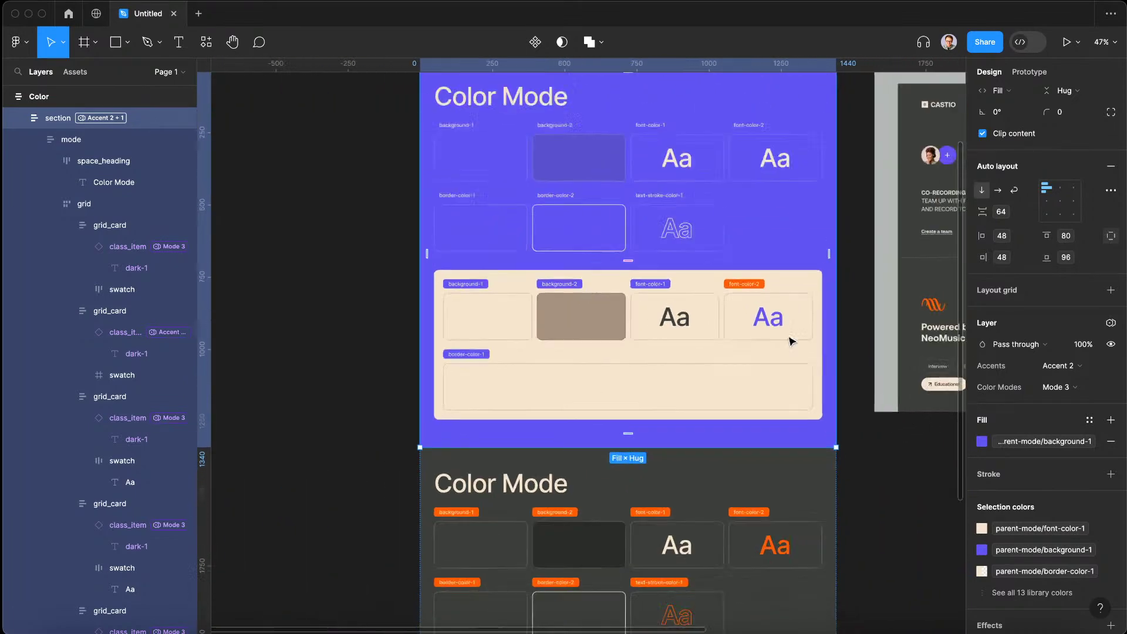
{"action": "scroll", "coordinate": [757, 352], "scroll_direction": "up", "scroll_amount": 6}
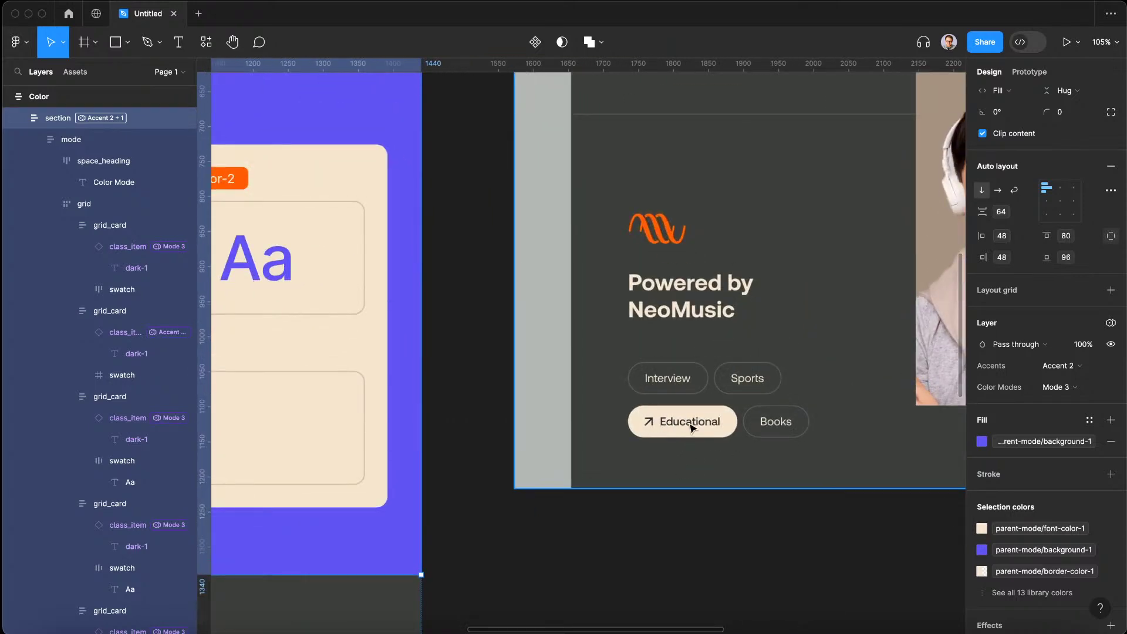
{"action": "scroll", "coordinate": [597, 399], "scroll_direction": "down", "scroll_amount": 6}
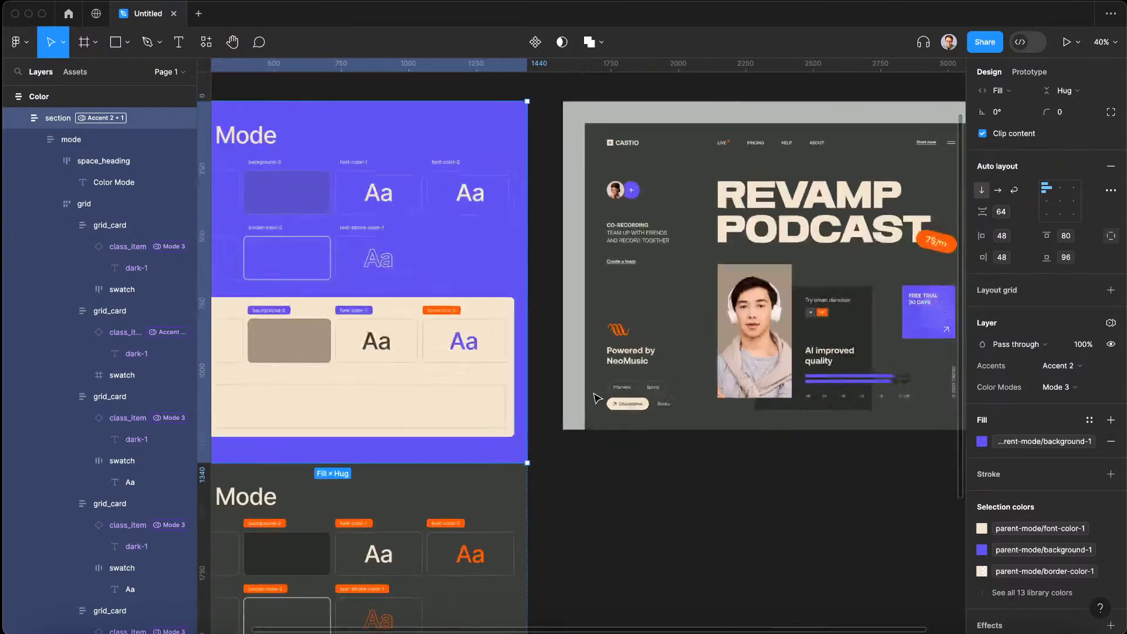
{"action": "scroll", "coordinate": [712, 486], "scroll_direction": "up", "scroll_amount": 1}
{"action": "left_click", "coordinate": [712, 485]}
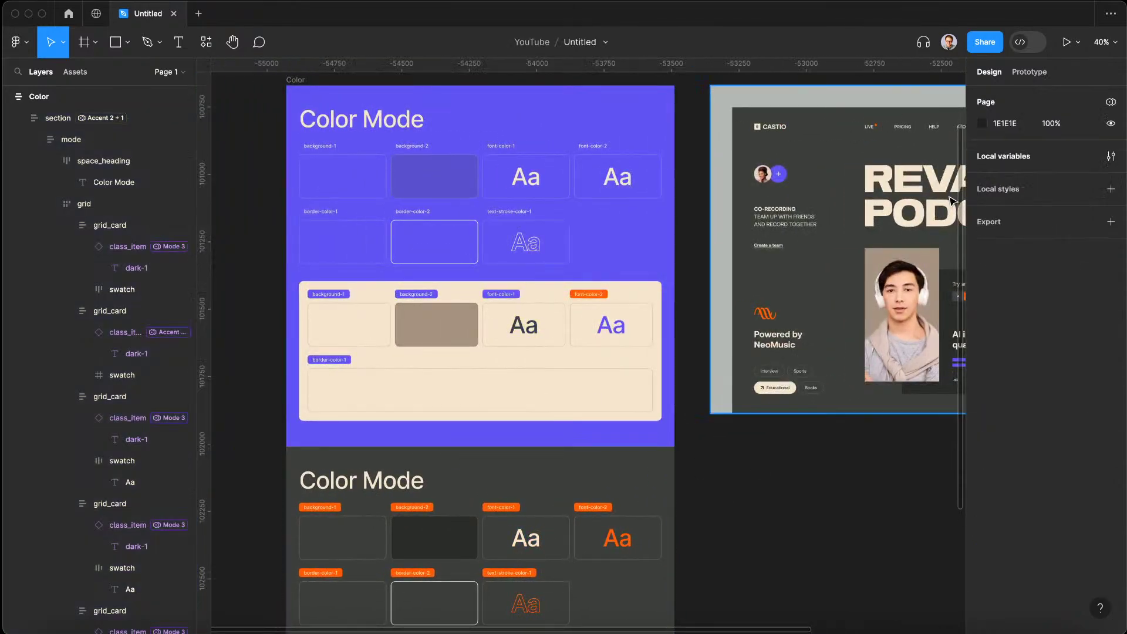
{"action": "left_click", "coordinate": [1110, 156]}
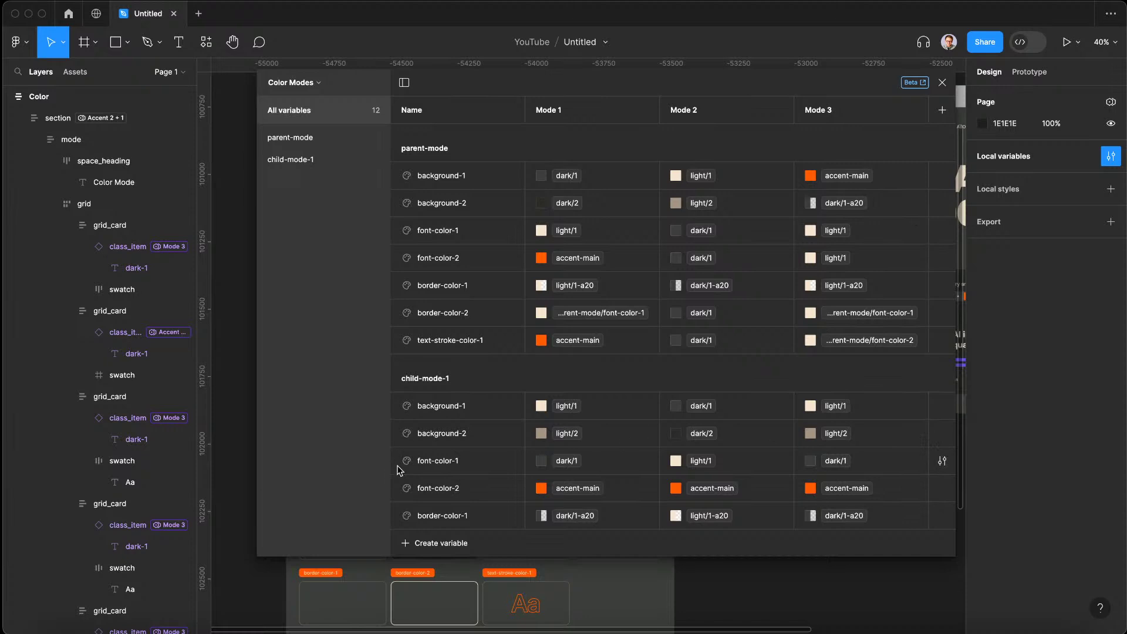
{"action": "left_click", "coordinate": [811, 462]}
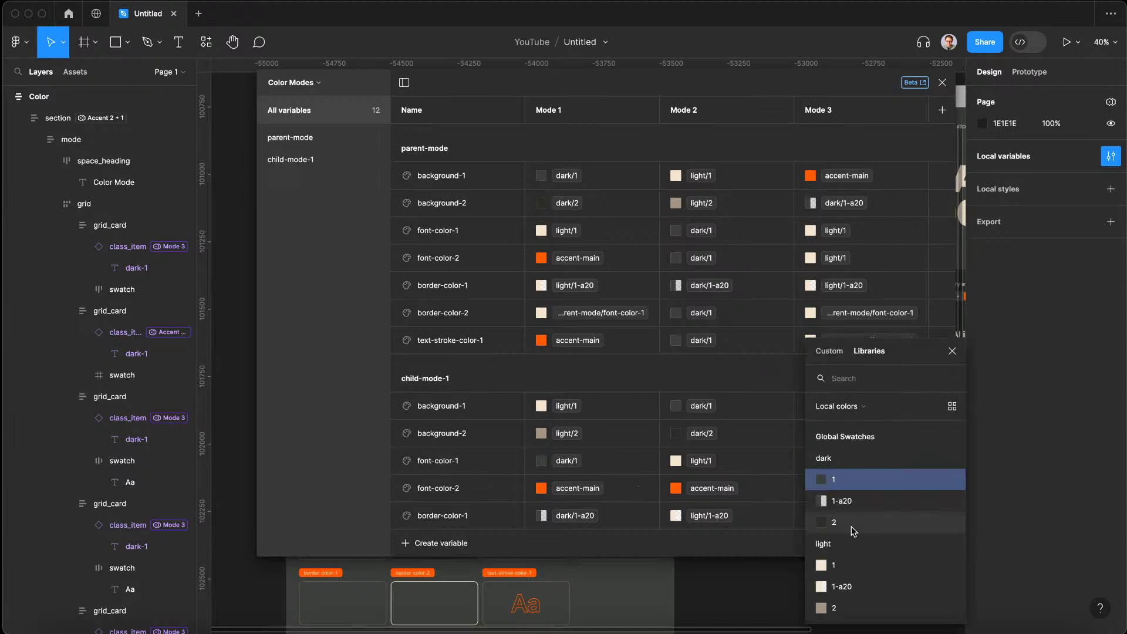
{"action": "scroll", "coordinate": [877, 563], "scroll_direction": "down", "scroll_amount": 5}
{"action": "left_click", "coordinate": [834, 609]}
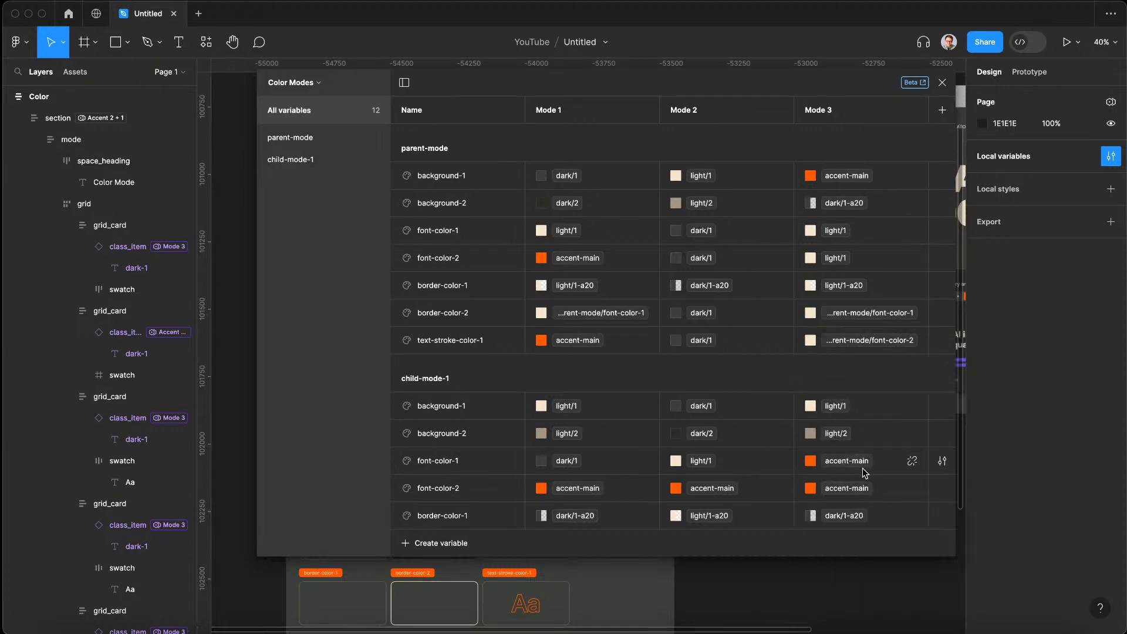
{"action": "left_click", "coordinate": [942, 81]}
Test the modified font color by switching the top section's Accents setting to Accent 1 and back to Accent 2
{"action": "scroll", "coordinate": [719, 312], "scroll_direction": "up", "scroll_amount": 5}
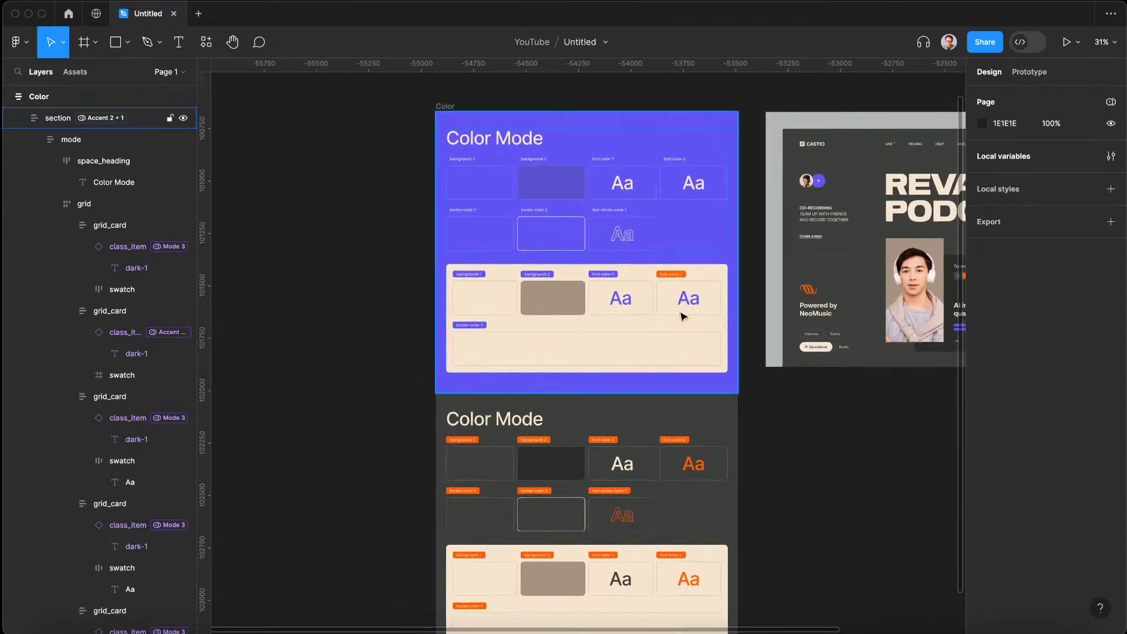
{"action": "scroll", "coordinate": [631, 270], "scroll_direction": "down", "scroll_amount": 3}
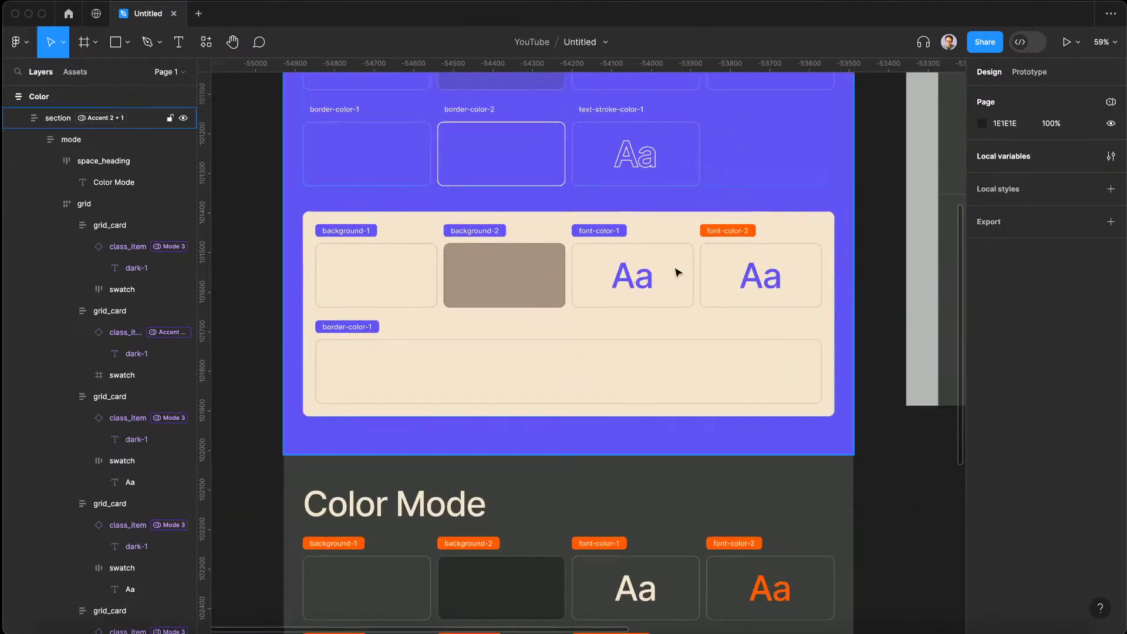
{"action": "left_click", "coordinate": [822, 235]}
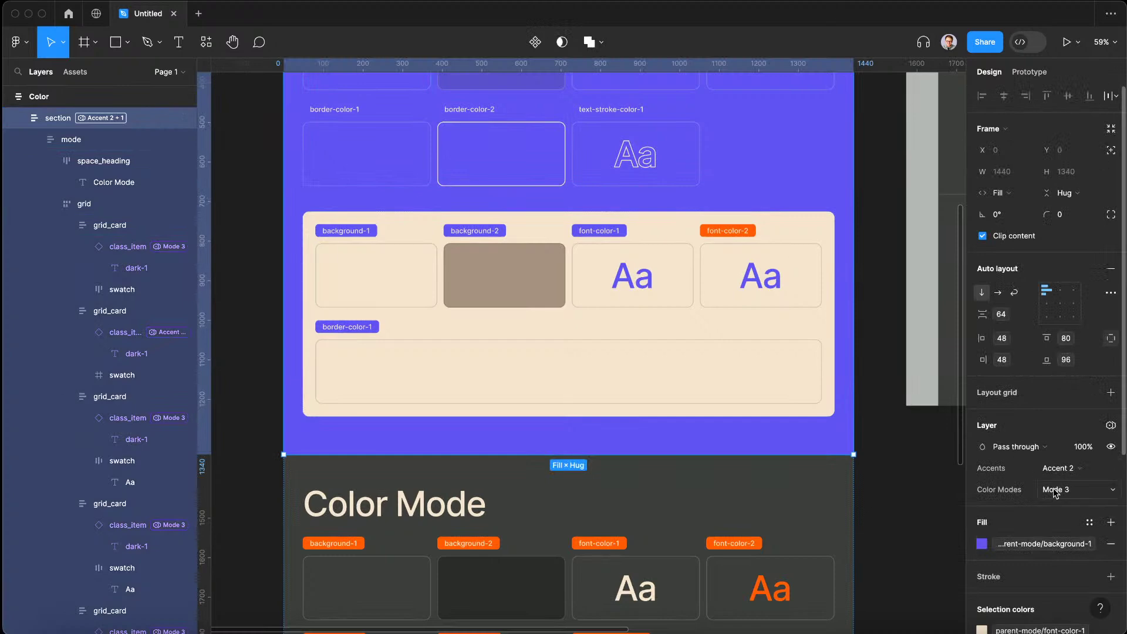
{"action": "left_click", "coordinate": [1067, 469]}
{"action": "left_click", "coordinate": [1069, 455]}
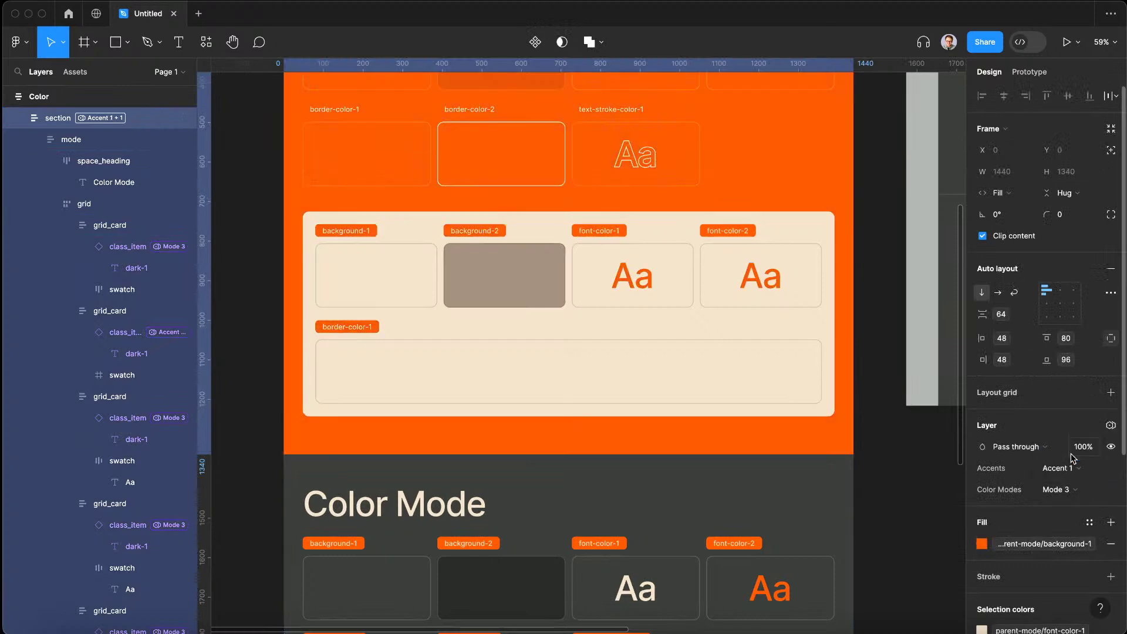
{"action": "left_click", "coordinate": [1073, 475]}
{"action": "left_click", "coordinate": [1077, 483]}
Cycle the top section's Color Modes setting through Mode 2 and Mode 1, ending on Mode 2
{"action": "left_click", "coordinate": [1055, 491]}
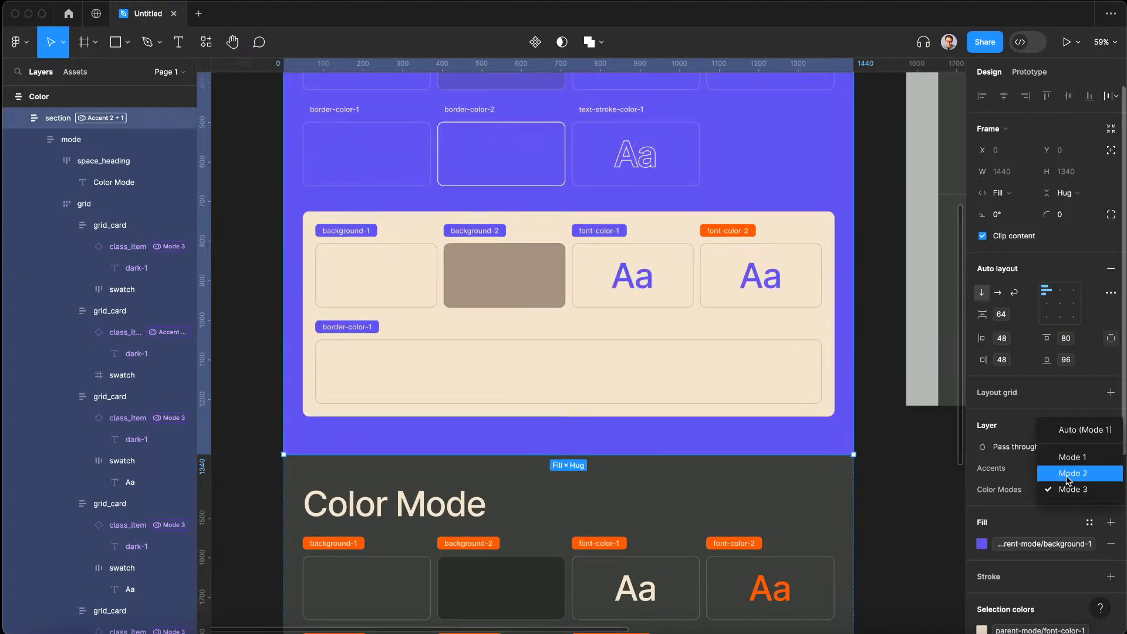
{"action": "left_click", "coordinate": [1071, 474]}
{"action": "left_click", "coordinate": [1061, 486]}
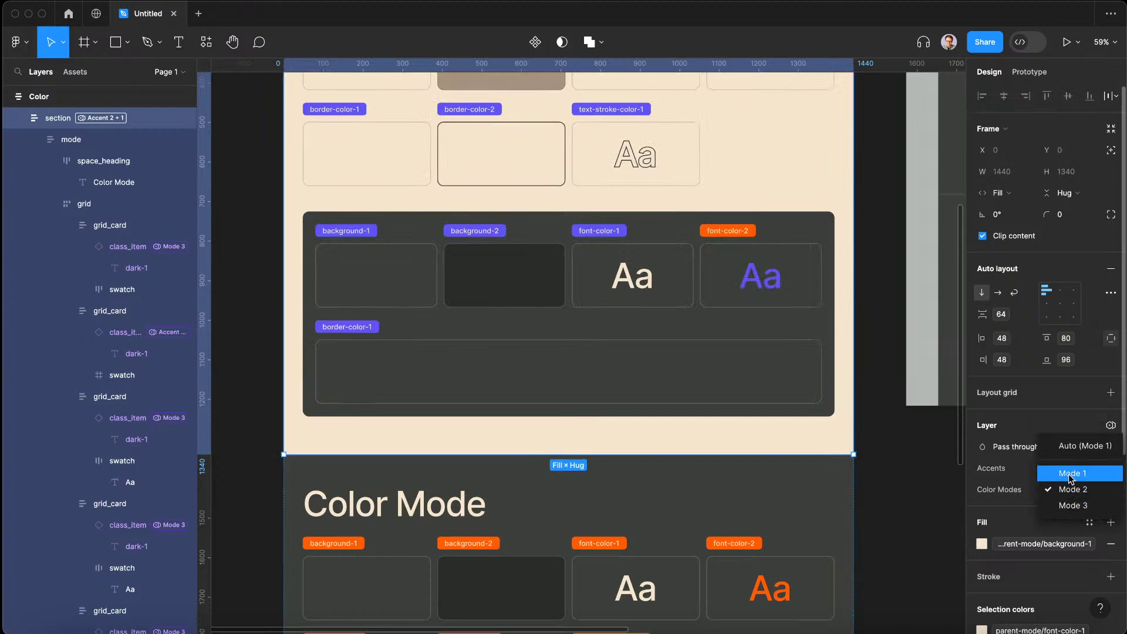
{"action": "left_click", "coordinate": [1062, 472]}
{"action": "left_click", "coordinate": [1057, 489]}
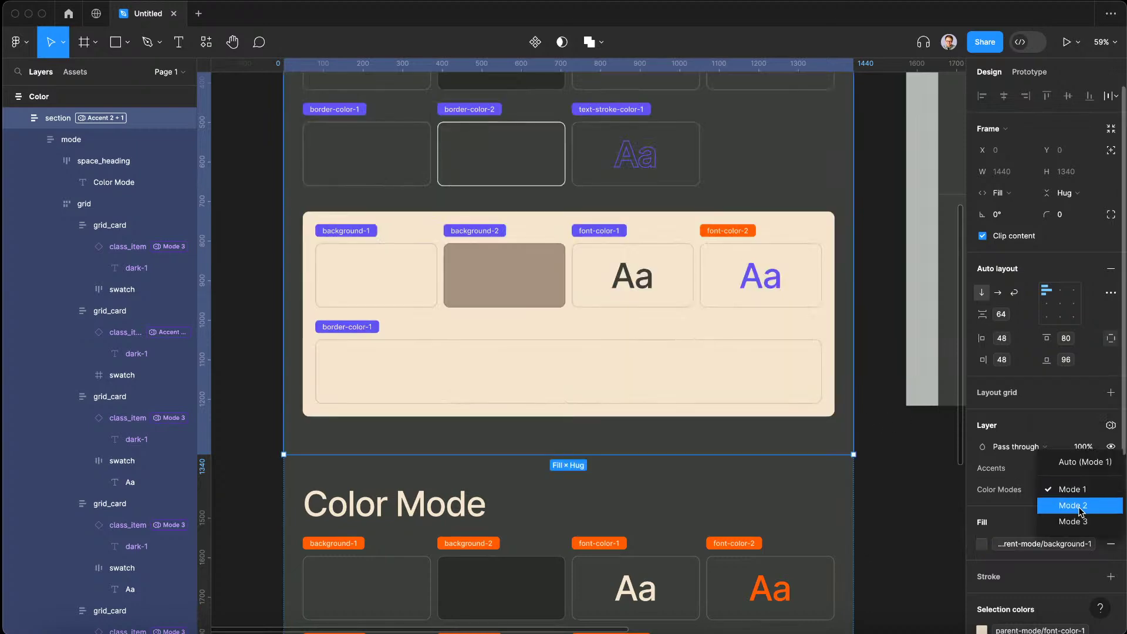
{"action": "left_click", "coordinate": [1062, 503]}
Examine the parent and child swatch grids of the top section in Mode 2
{"action": "scroll", "coordinate": [617, 343], "scroll_direction": "down", "scroll_amount": 5}
{"action": "scroll", "coordinate": [511, 307], "scroll_direction": "up", "scroll_amount": 2}
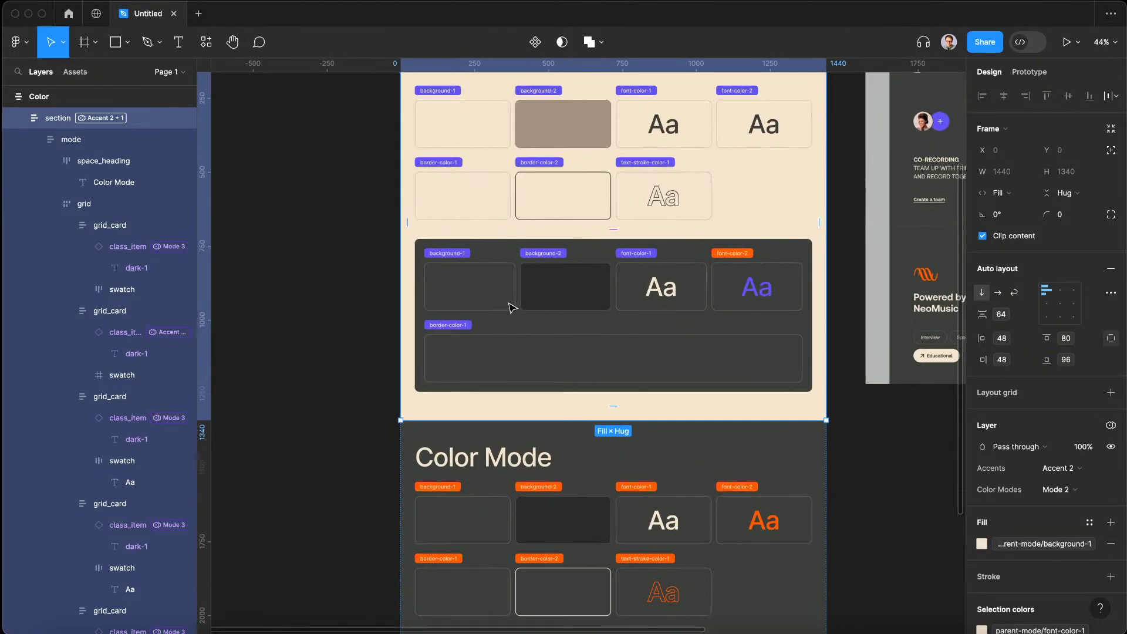
{"action": "scroll", "coordinate": [510, 307], "scroll_direction": "down", "scroll_amount": 5}
{"action": "scroll", "coordinate": [434, 270], "scroll_direction": "up", "scroll_amount": 6}
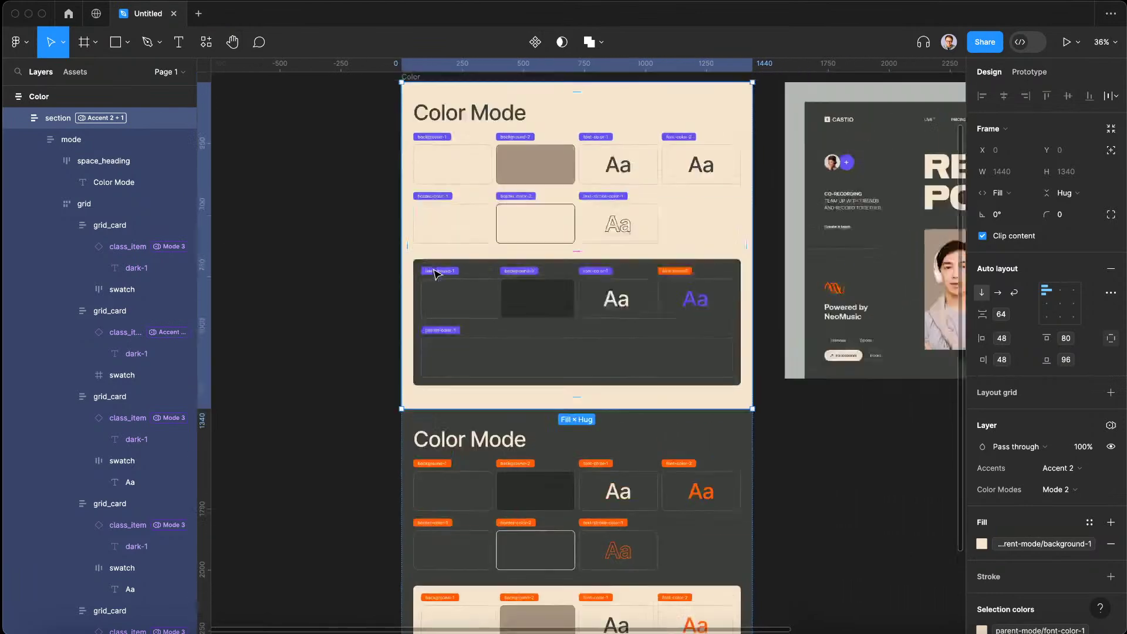
{"action": "scroll", "coordinate": [409, 216], "scroll_direction": "up", "scroll_amount": 2}
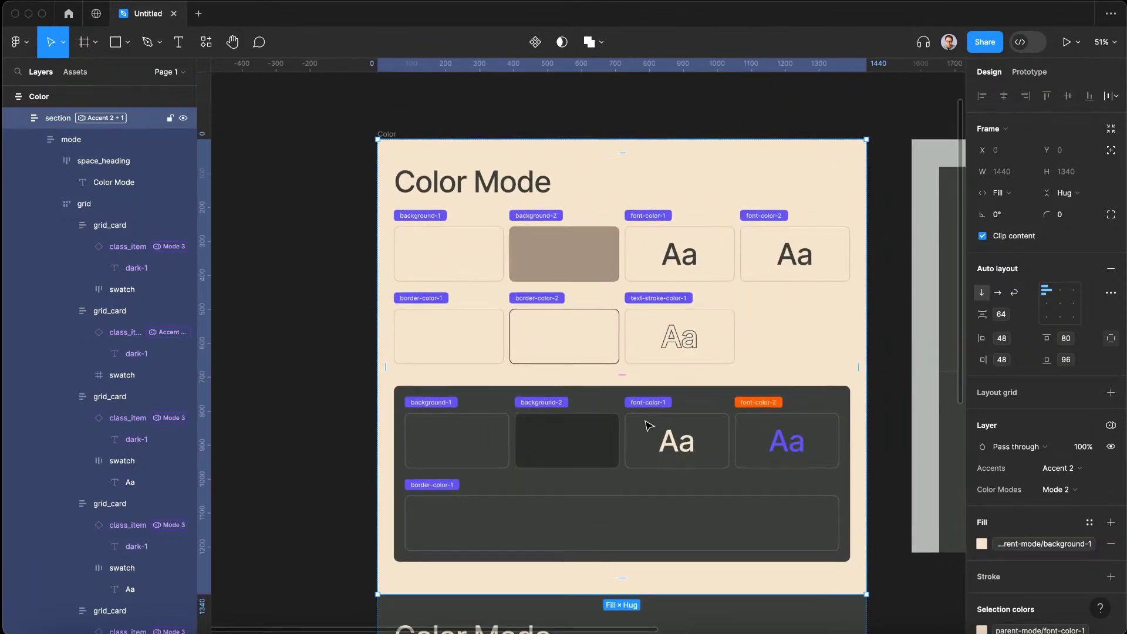
{"action": "scroll", "coordinate": [607, 364], "scroll_direction": "down", "scroll_amount": 3}
{"action": "scroll", "coordinate": [608, 364], "scroll_direction": "up", "scroll_amount": 3}
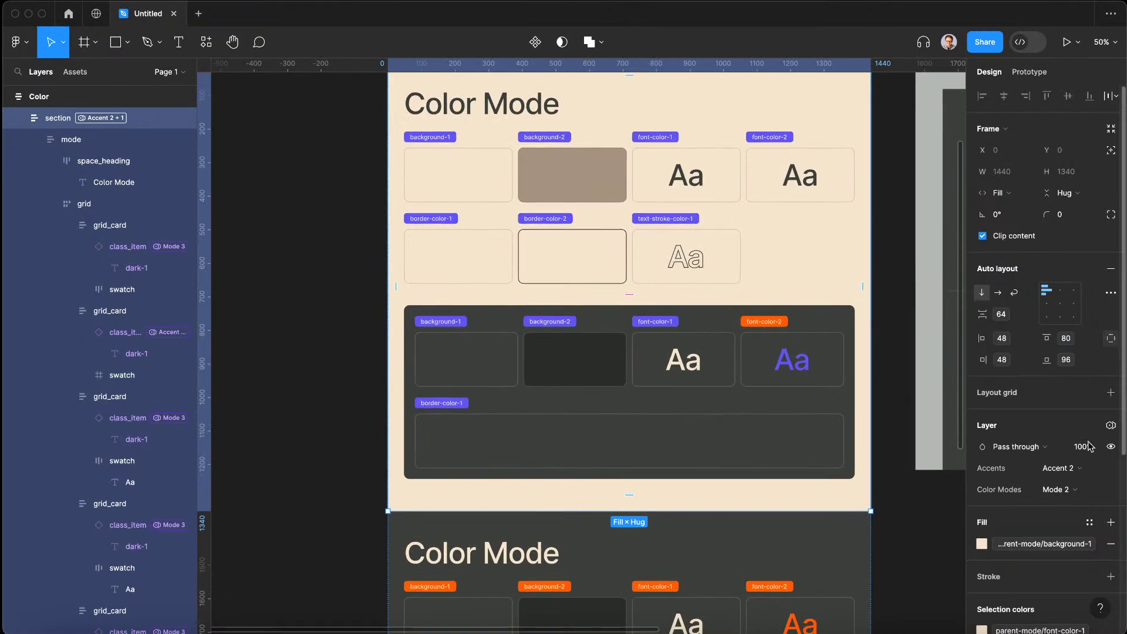
Keep the top section on Accent 2 and switch its color mode to Mode 3 and back to Mode 2
{"action": "left_click", "coordinate": [1061, 472]}
{"action": "left_click", "coordinate": [1072, 473]}
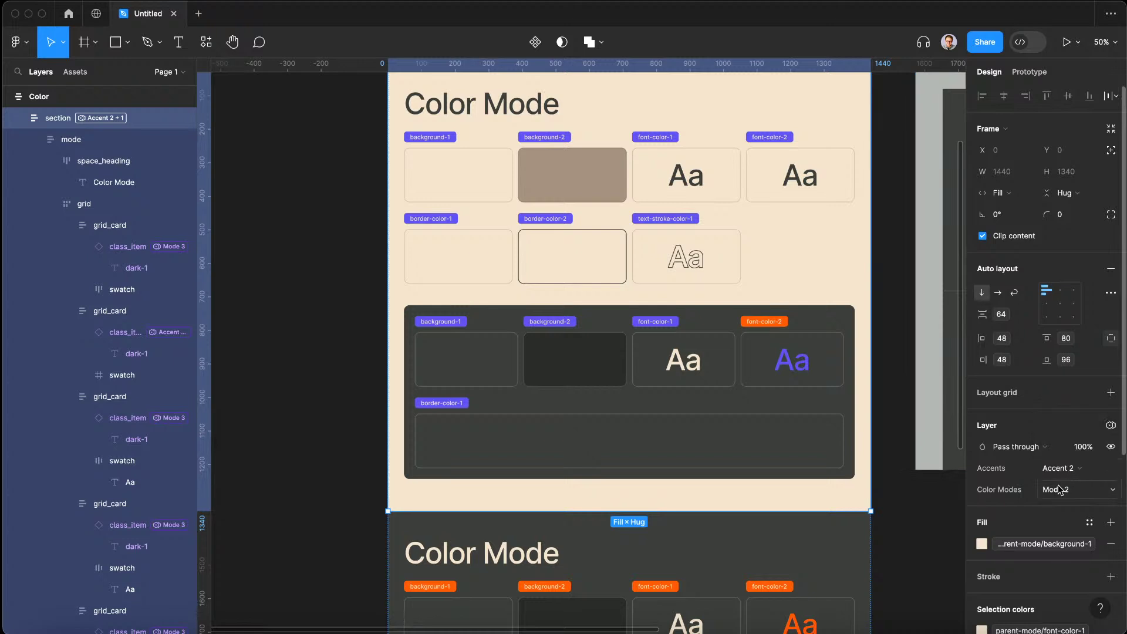
{"action": "left_click", "coordinate": [1057, 489]}
{"action": "left_click", "coordinate": [1063, 506]}
{"action": "left_click", "coordinate": [1063, 495]}
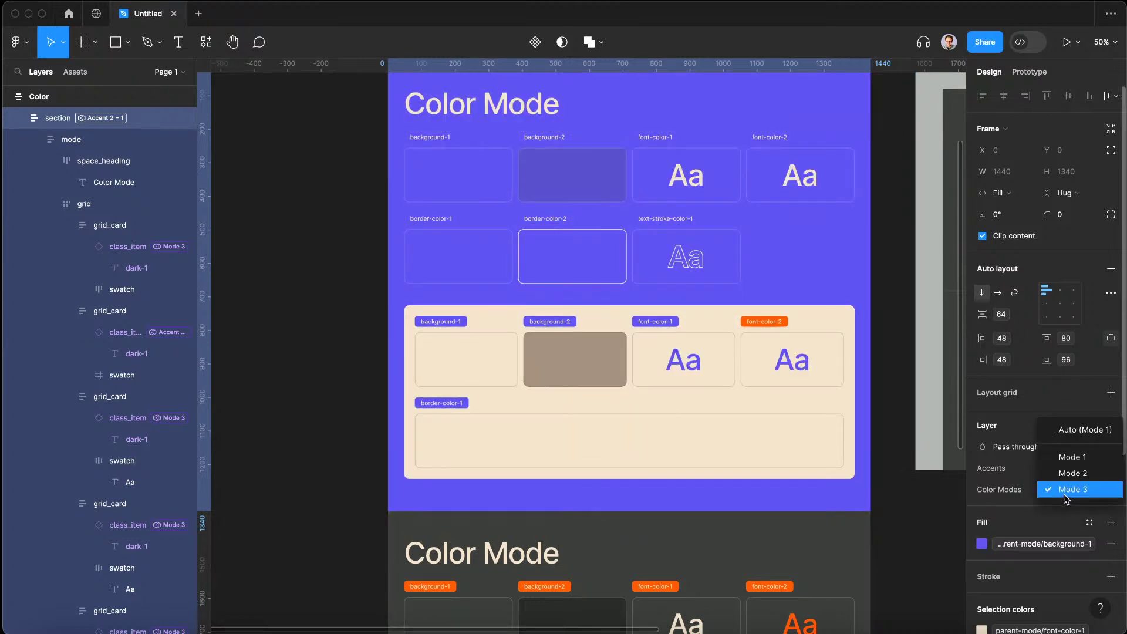
{"action": "left_click", "coordinate": [1068, 479]}
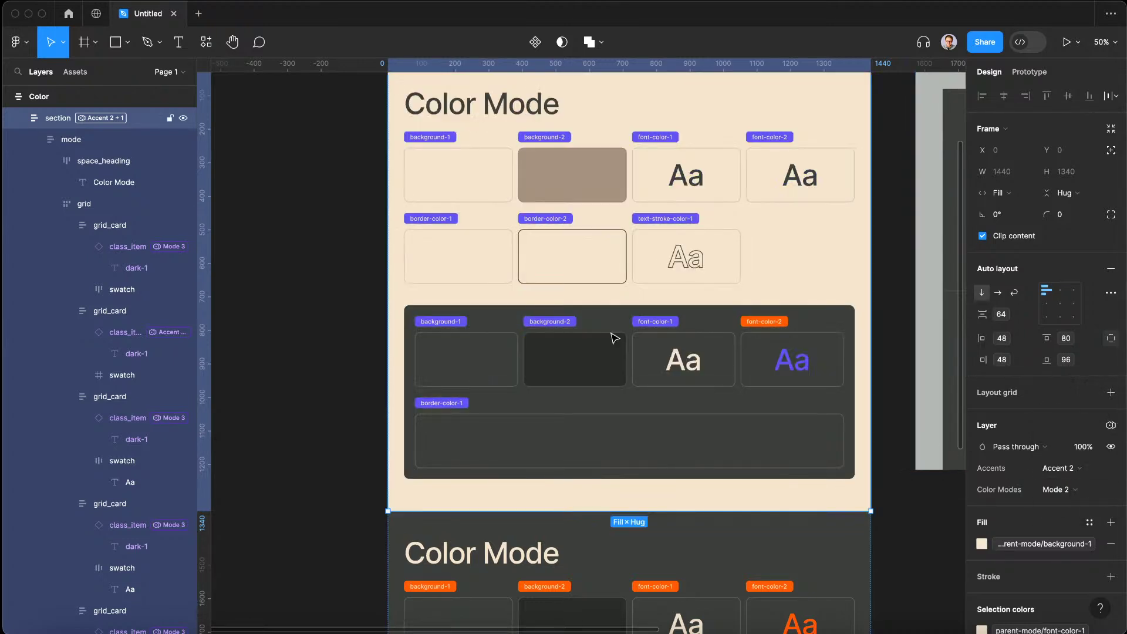
Compare the top section's swatch grids with those of the bottom section, selecting the bottom section
{"action": "scroll", "coordinate": [611, 334], "scroll_direction": "down", "scroll_amount": 3}
{"action": "scroll", "coordinate": [611, 336], "scroll_direction": "right", "scroll_amount": 2}
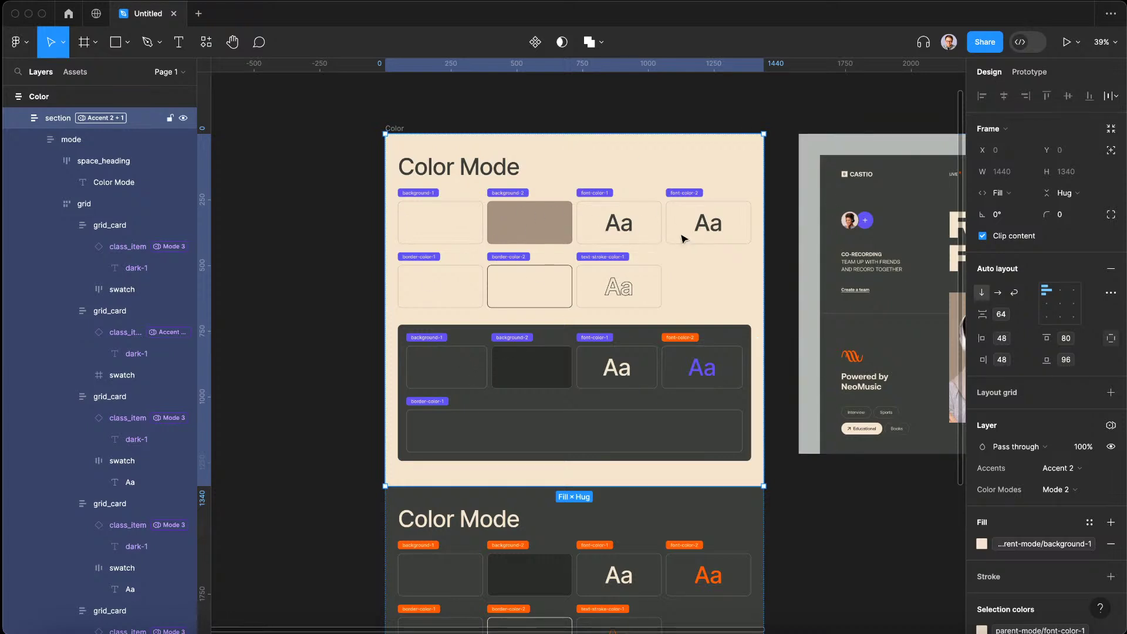
{"action": "scroll", "coordinate": [581, 420], "scroll_direction": "down", "scroll_amount": 3}
{"action": "scroll", "coordinate": [581, 420], "scroll_direction": "left", "scroll_amount": 2}
{"action": "scroll", "coordinate": [734, 347], "scroll_direction": "up", "scroll_amount": 1}
{"action": "scroll", "coordinate": [734, 346], "scroll_direction": "right", "scroll_amount": 2}
{"action": "scroll", "coordinate": [717, 303], "scroll_direction": "down", "scroll_amount": 5}
{"action": "scroll", "coordinate": [717, 302], "scroll_direction": "right", "scroll_amount": 1}
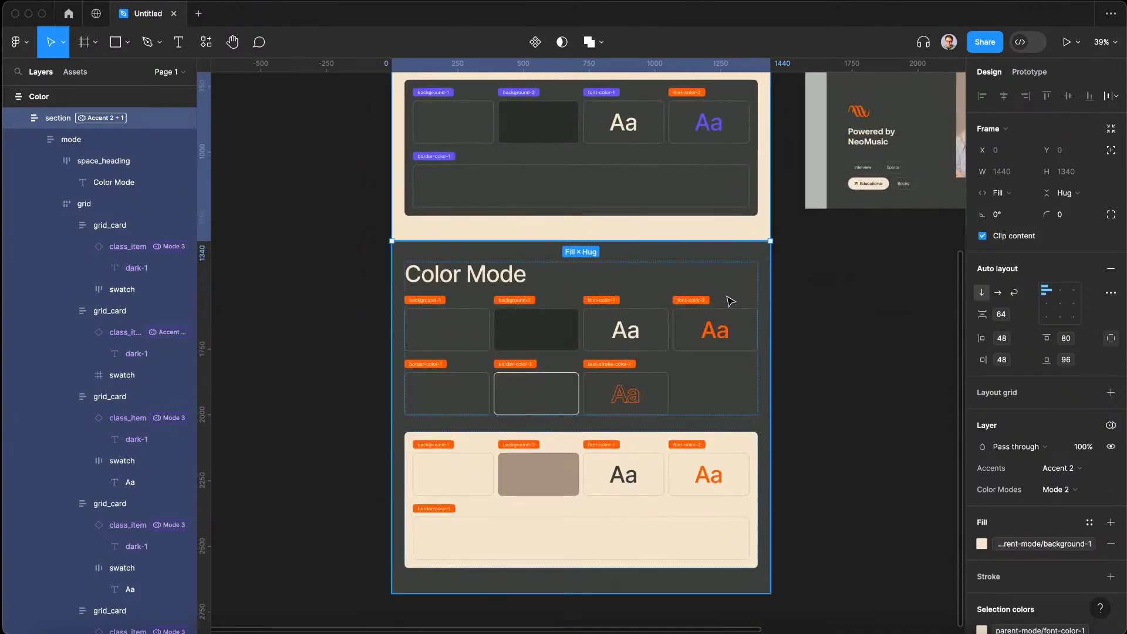
{"action": "left_click", "coordinate": [746, 267]}
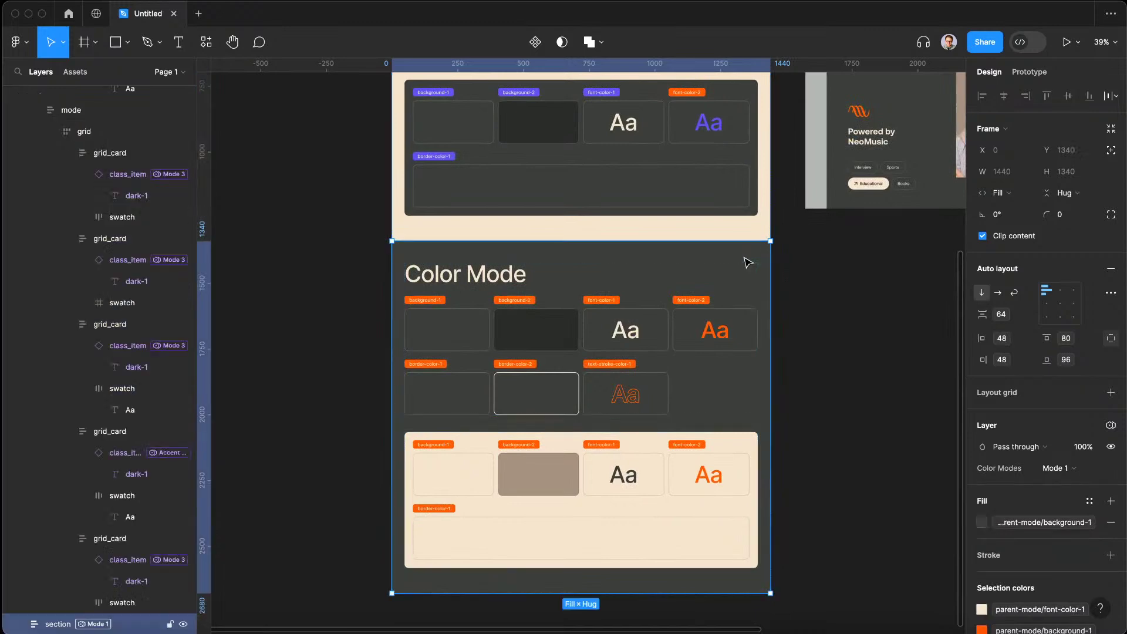
{"action": "scroll", "coordinate": [713, 257], "scroll_direction": "up", "scroll_amount": 5}
{"action": "scroll", "coordinate": [656, 311], "scroll_direction": "right", "scroll_amount": 1}
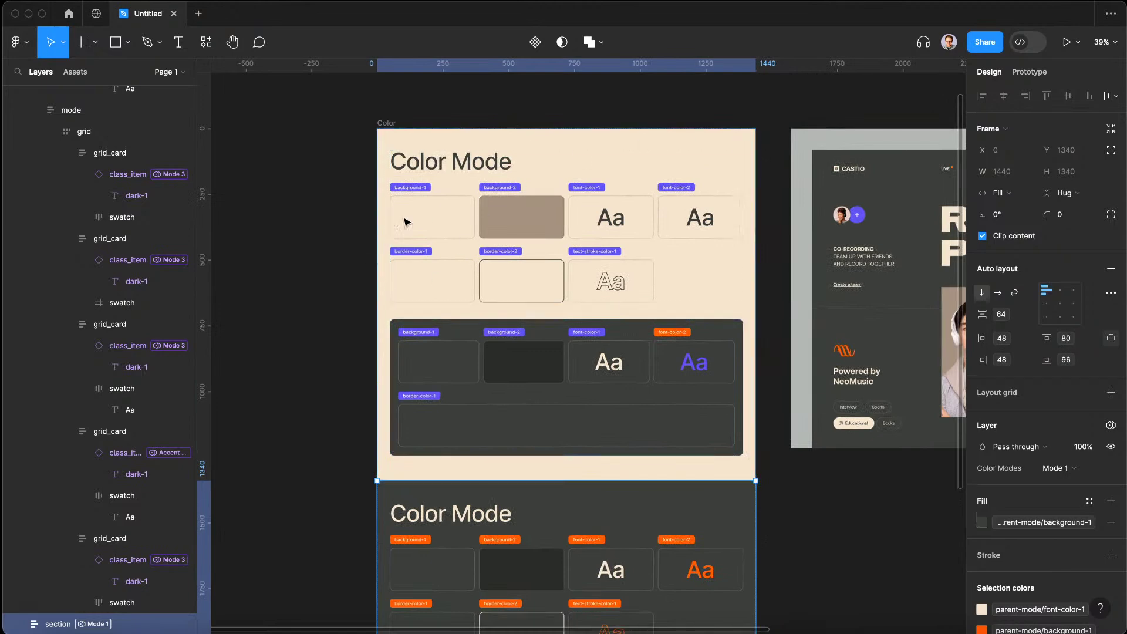
Inspect the background-2 and font-color-1 swatches in the top section's parent grid
{"action": "scroll", "coordinate": [414, 200], "scroll_direction": "up", "scroll_amount": 2}
{"action": "scroll", "coordinate": [414, 200], "scroll_direction": "up", "scroll_amount": 5}
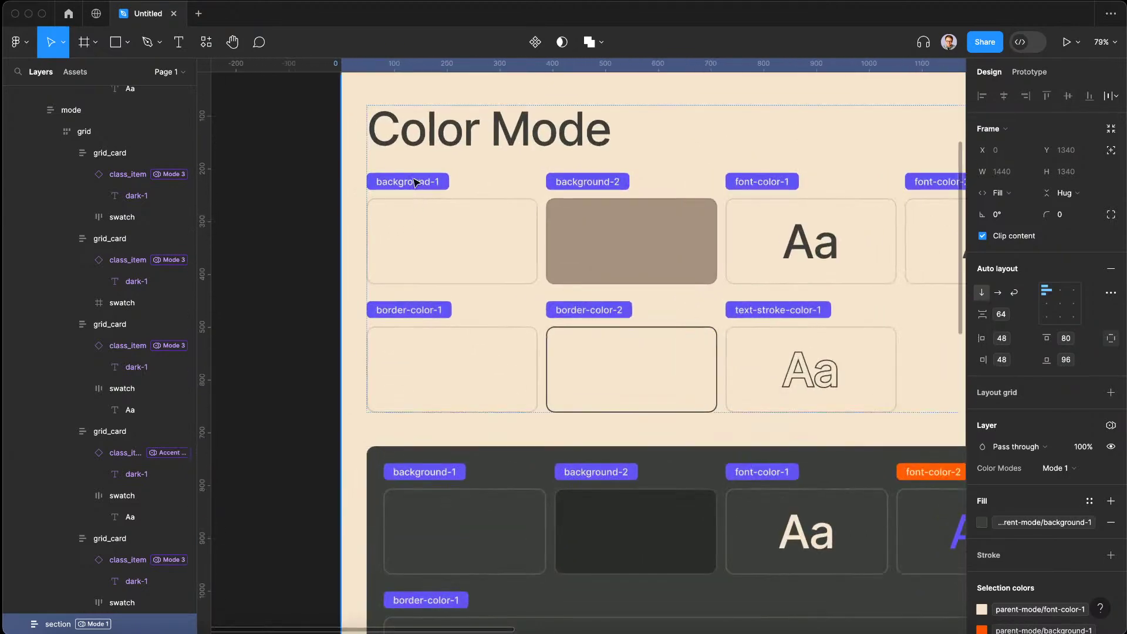
{"action": "left_click", "coordinate": [414, 184]}
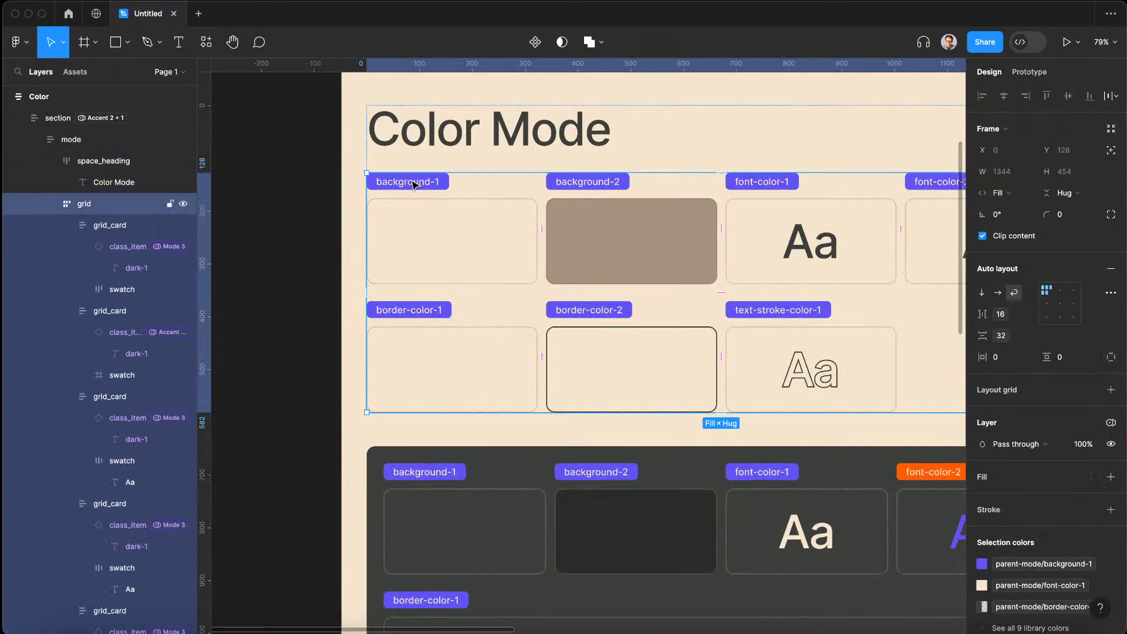
{"action": "double_click", "coordinate": [603, 233]}
{"action": "scroll", "coordinate": [601, 234], "scroll_direction": "right", "scroll_amount": 3}
{"action": "left_click", "coordinate": [721, 238]}
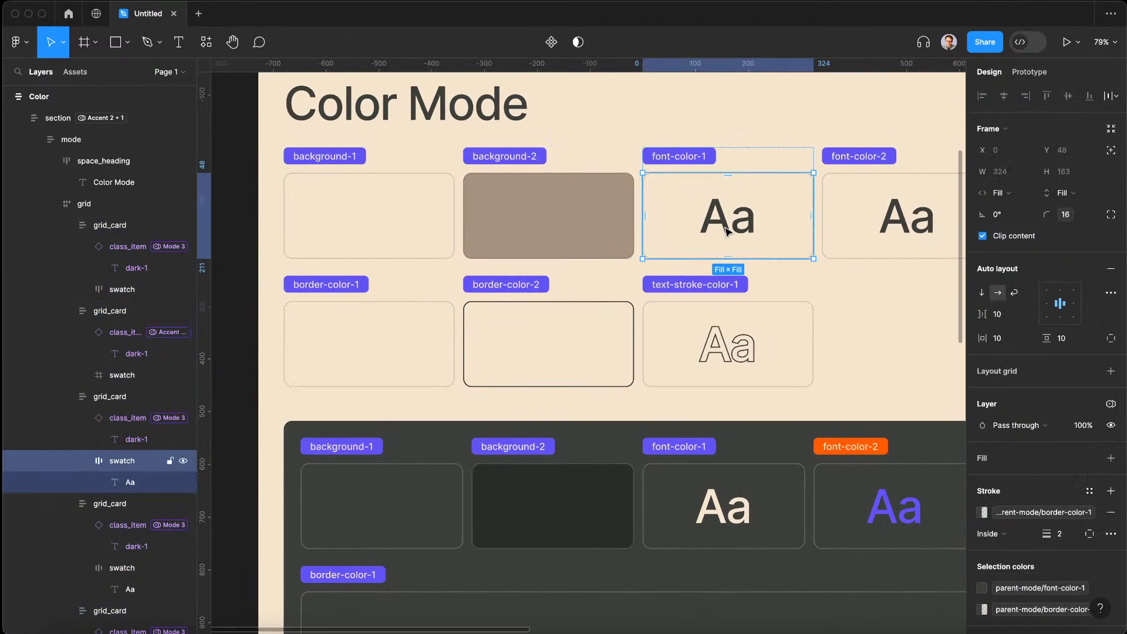
{"action": "scroll", "coordinate": [726, 231], "scroll_direction": "down", "scroll_amount": 5}
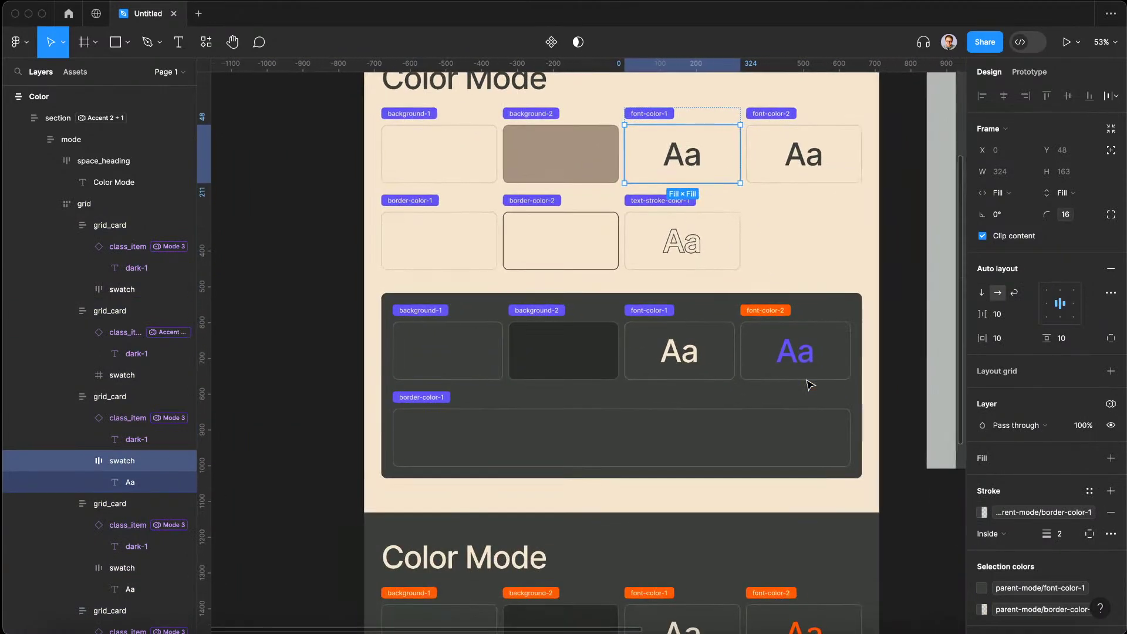
Inspect the bottom section's swatches, review both sections beside the podcast design, and clear the selection
{"action": "scroll", "coordinate": [810, 383], "scroll_direction": "down", "scroll_amount": 10}
{"action": "scroll", "coordinate": [810, 382], "scroll_direction": "up", "scroll_amount": 5}
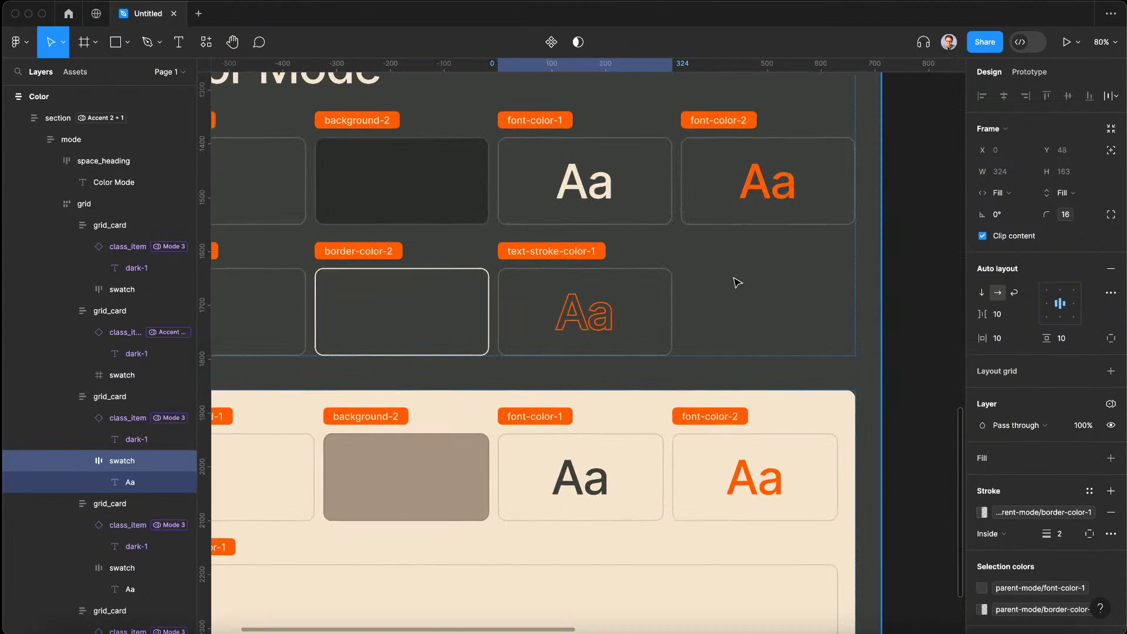
{"action": "left_click", "coordinate": [737, 283]}
{"action": "scroll", "coordinate": [737, 282], "scroll_direction": "down", "scroll_amount": 10}
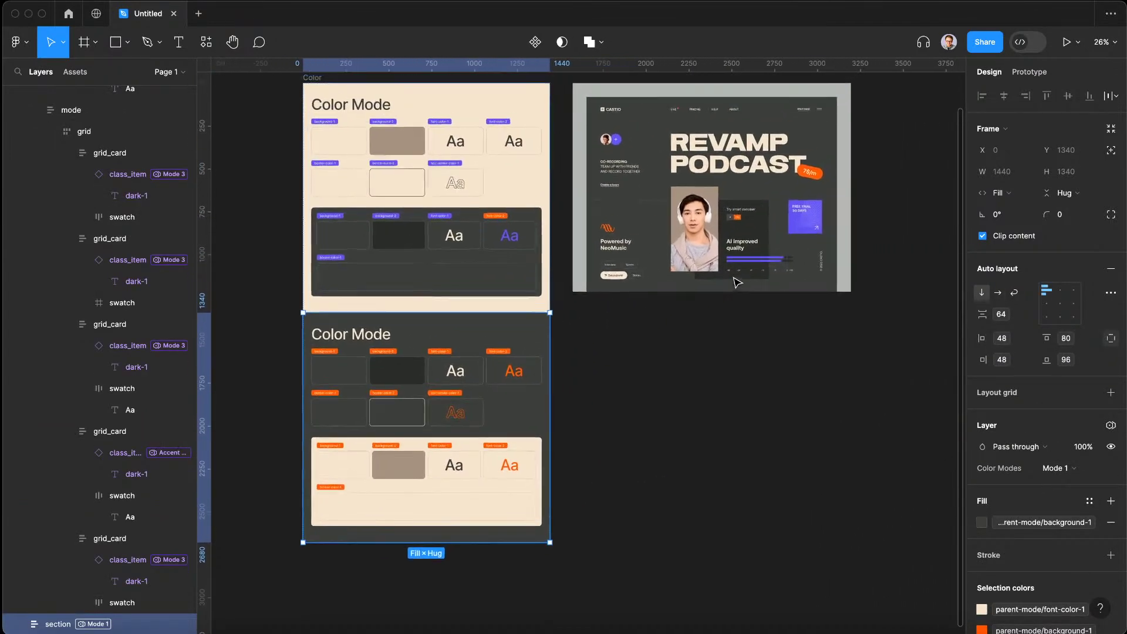
{"action": "scroll", "coordinate": [737, 282], "scroll_direction": "up", "scroll_amount": 2}
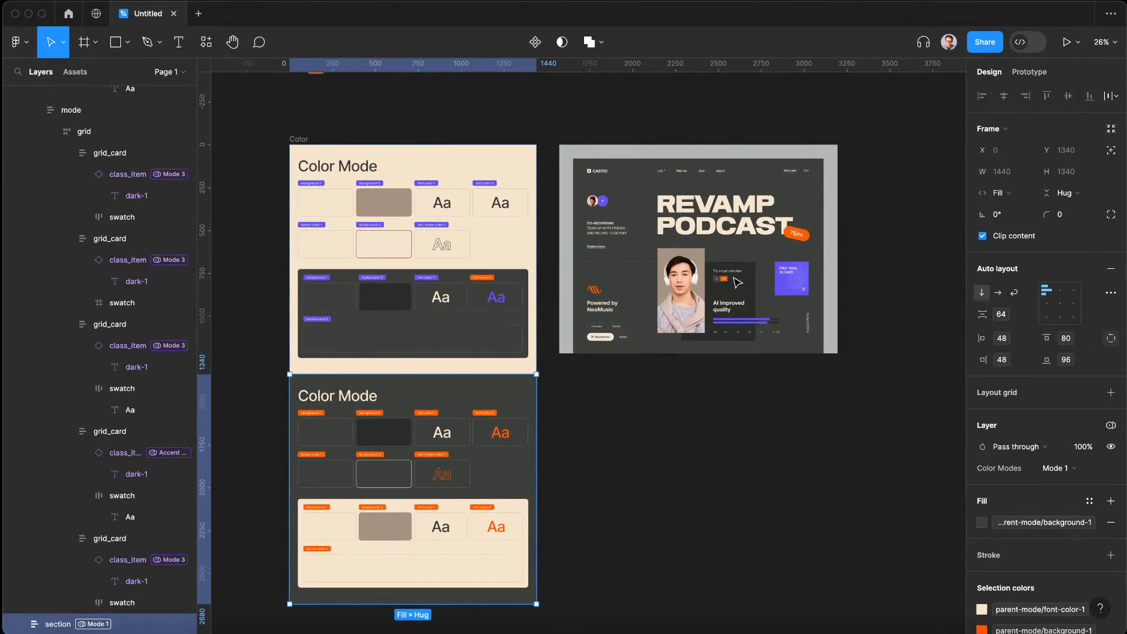
{"action": "scroll", "coordinate": [753, 297], "scroll_direction": "up", "scroll_amount": 1}
{"action": "scroll", "coordinate": [753, 296], "scroll_direction": "left", "scroll_amount": 1}
{"action": "left_click", "coordinate": [892, 282]}
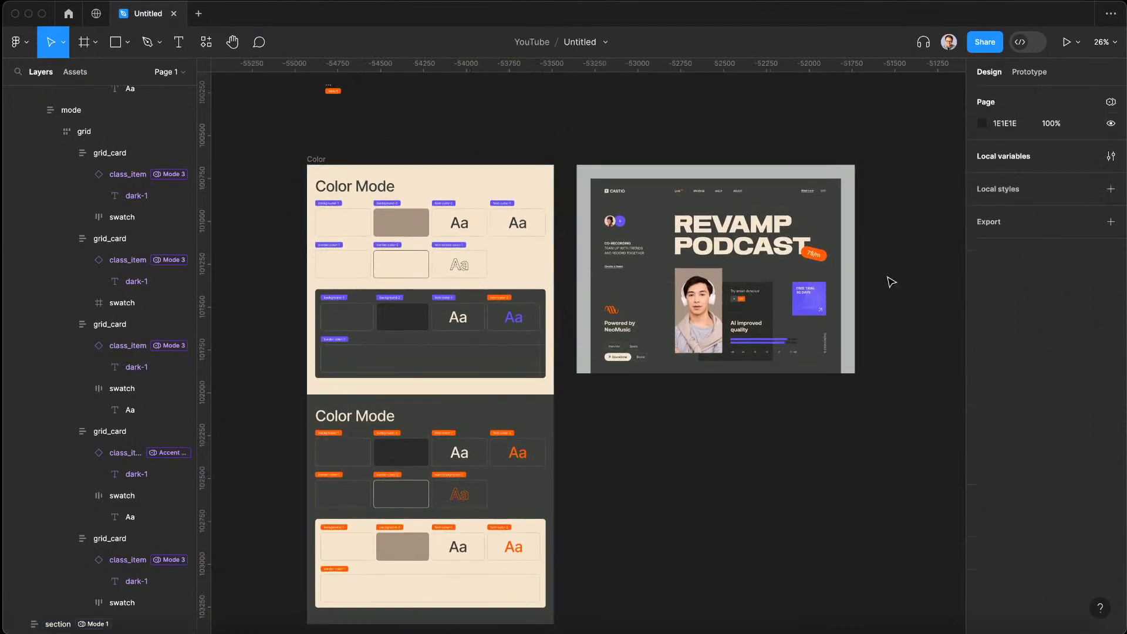